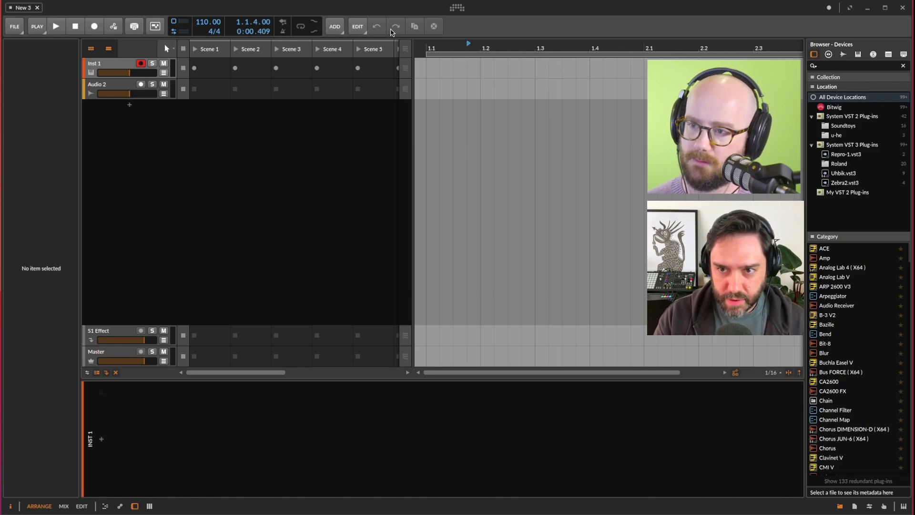
Step: Select Audiofuse Studio as the input device in the audio settings
click(457, 8)
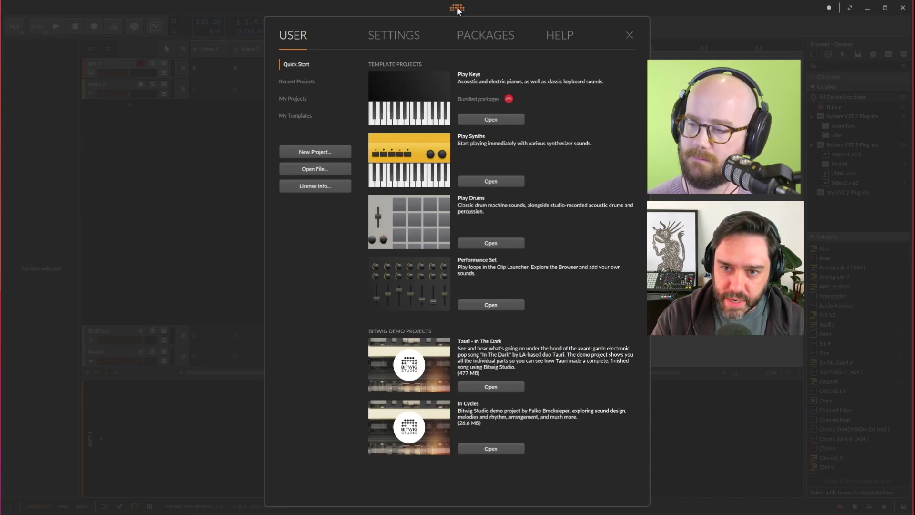
click(417, 38)
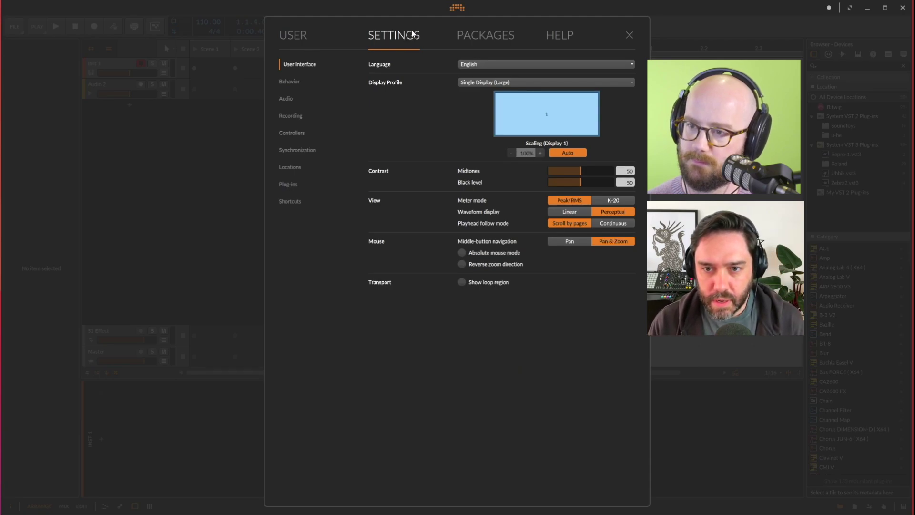
click(288, 99)
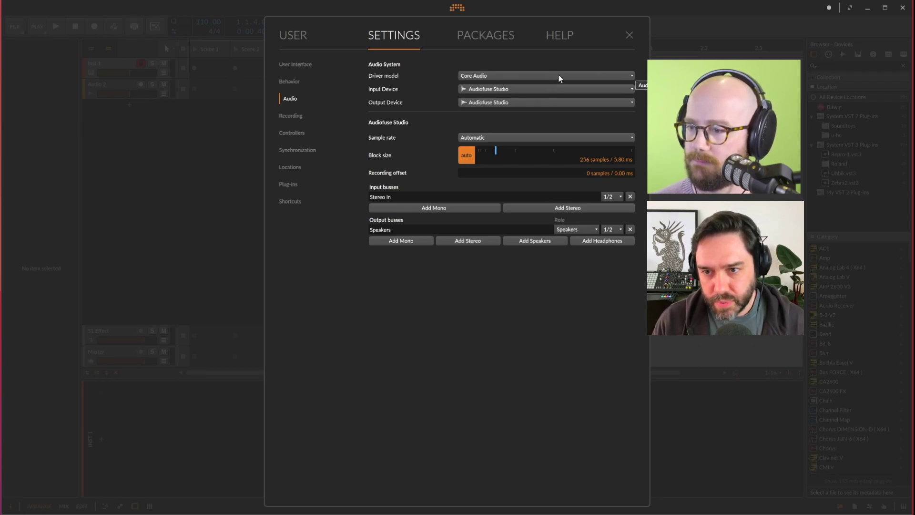
click(554, 90)
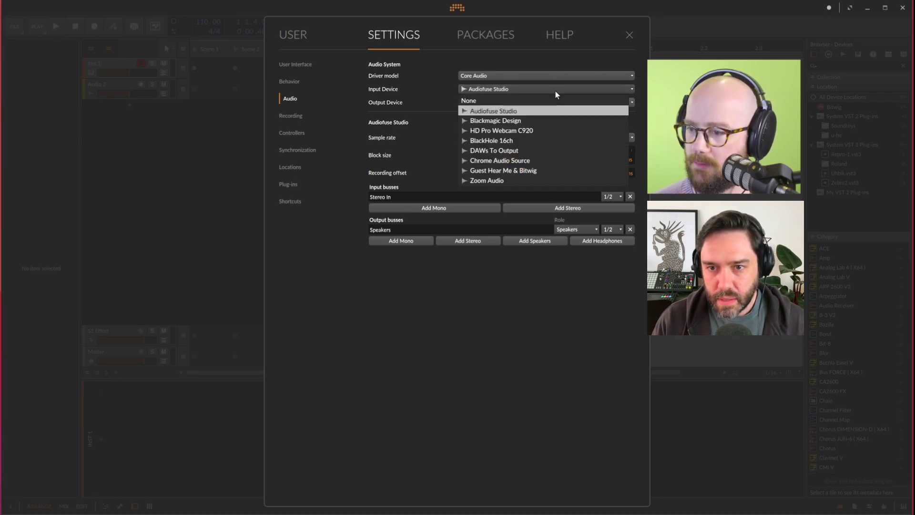
click(531, 107)
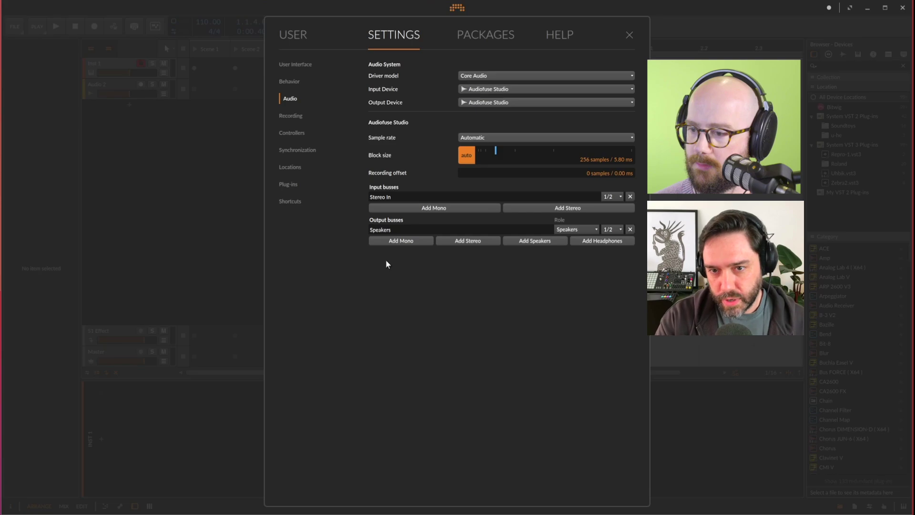
Step: Check the controller settings for the connected MIDI keyboard and its input port
click(305, 133)
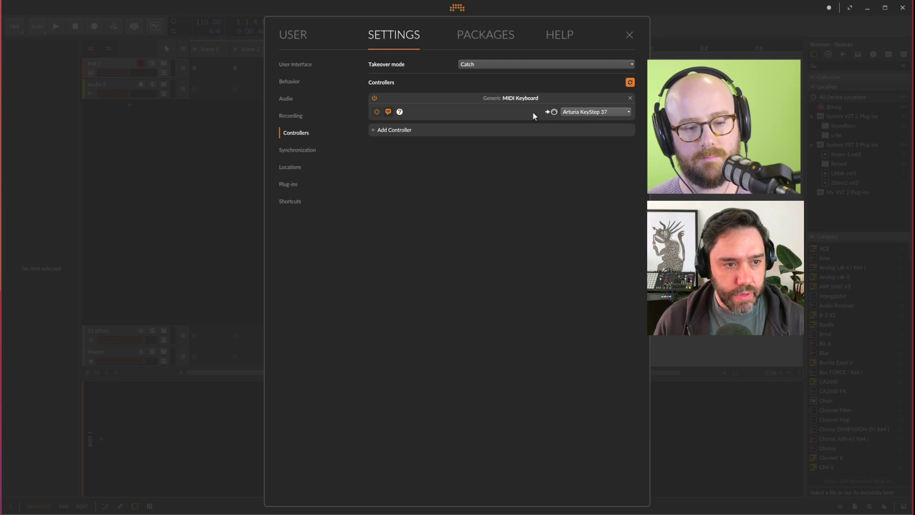
click(288, 98)
click(292, 131)
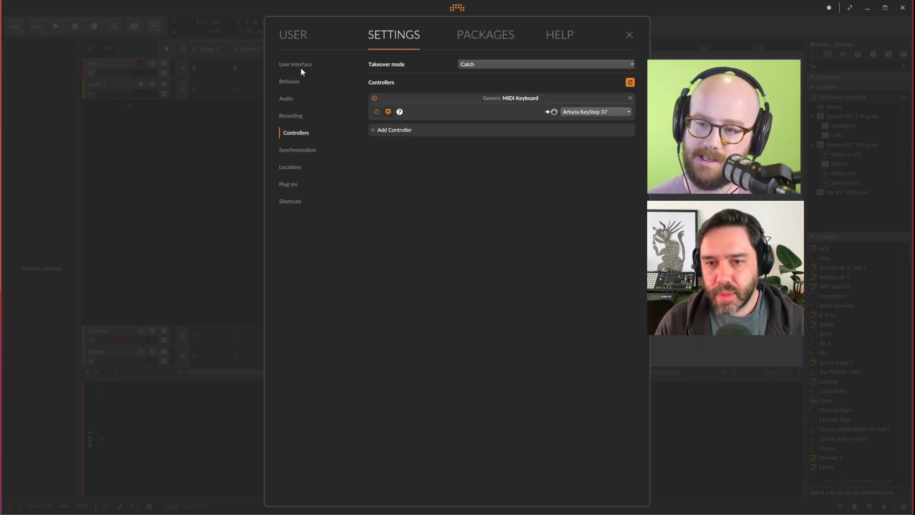
Step: Add a single mono input bus to the audio settings, removing the surplus second one
click(288, 98)
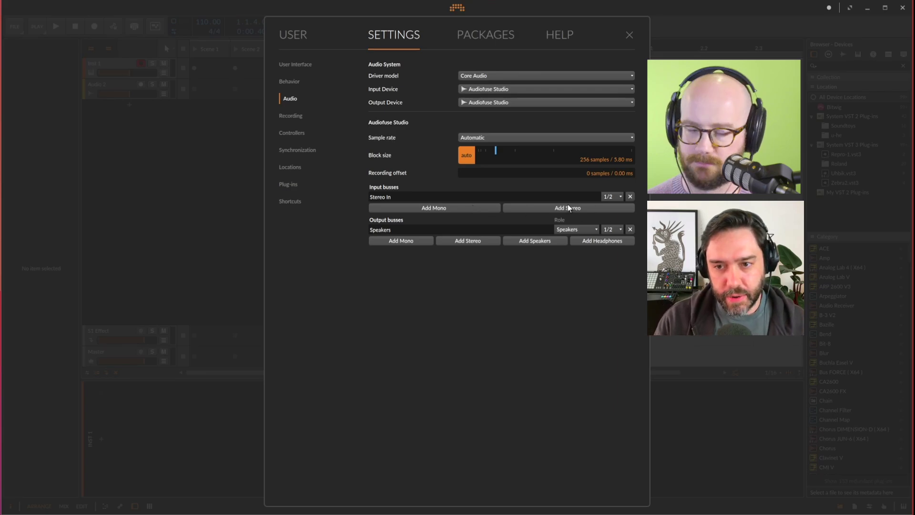
click(487, 207)
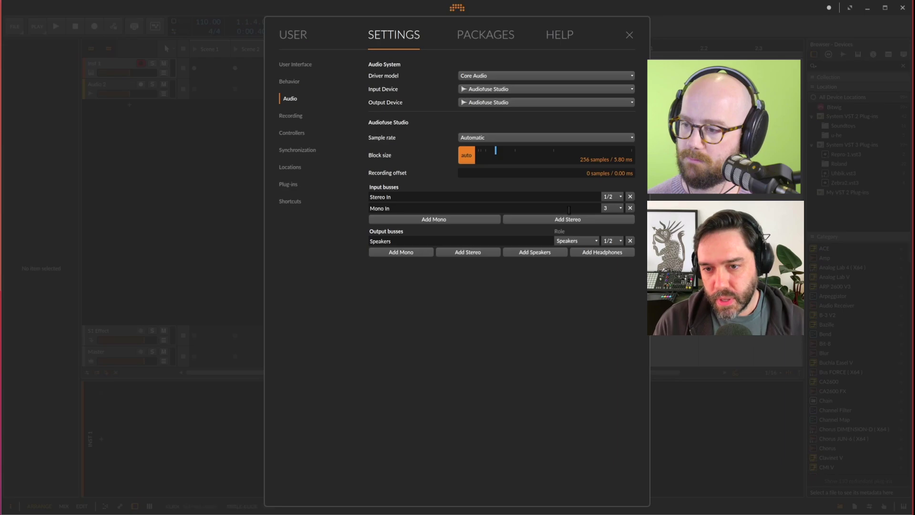
click(450, 219)
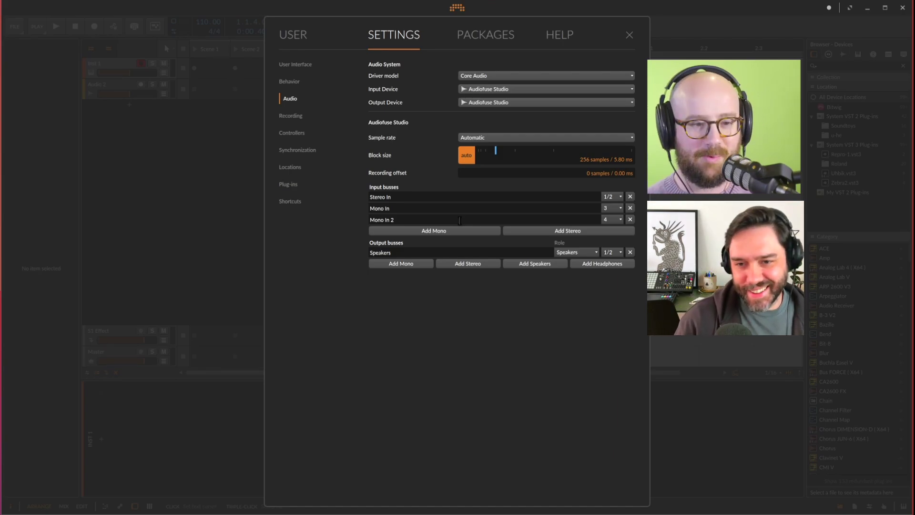
click(630, 219)
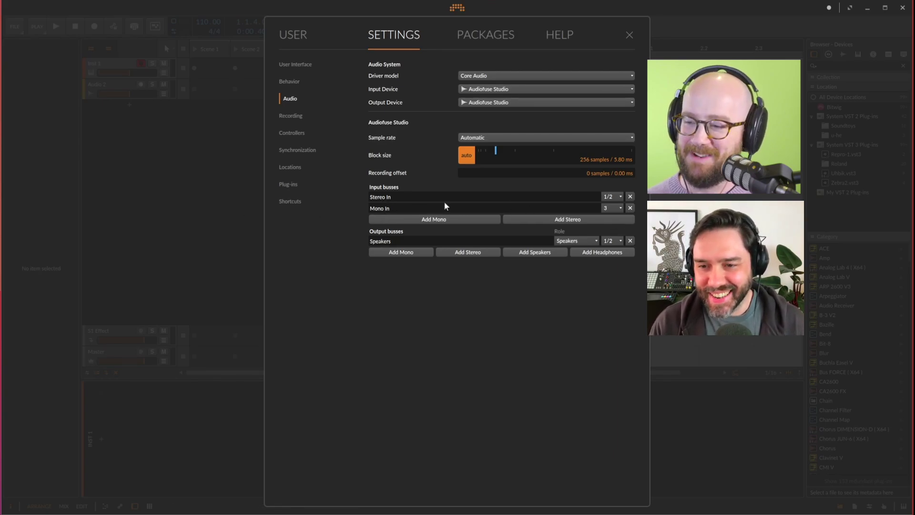
Step: Assign the mono input bus to channel 2 and rename it ARP2600
click(609, 209)
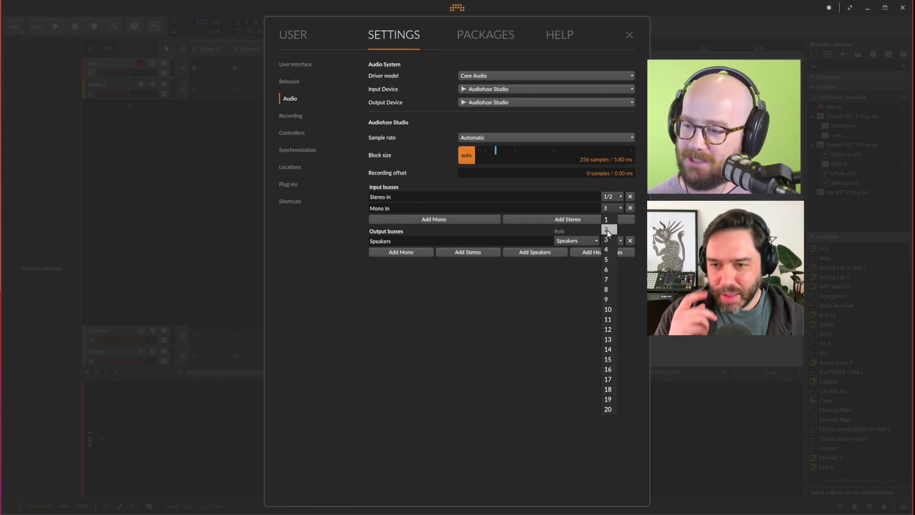
click(607, 231)
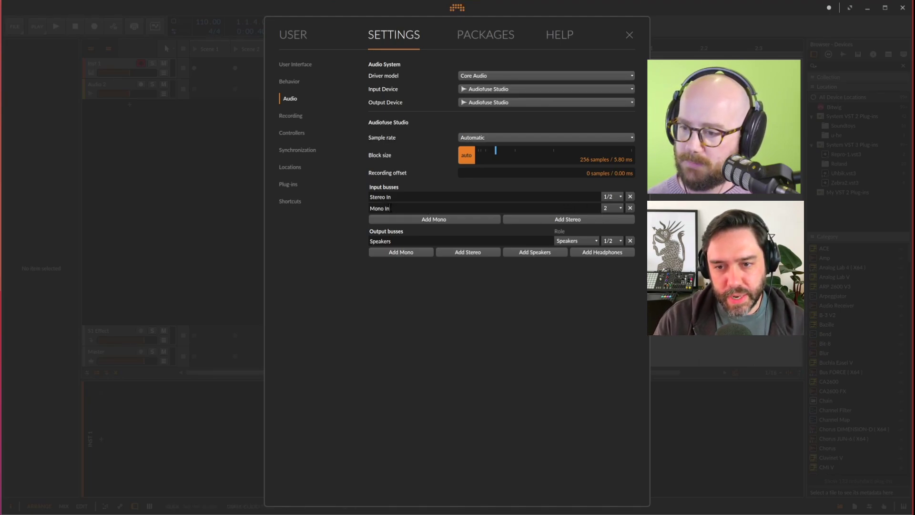
double_click(383, 208)
text(ARP2600)
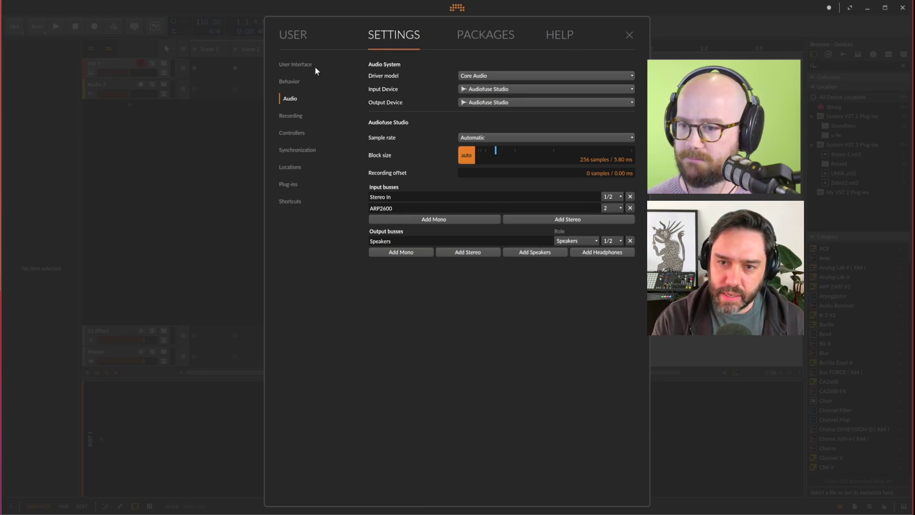
Step: Examine the available sound packages, including the contents of the Essentials and Extended collections, and close the dashboard
click(499, 37)
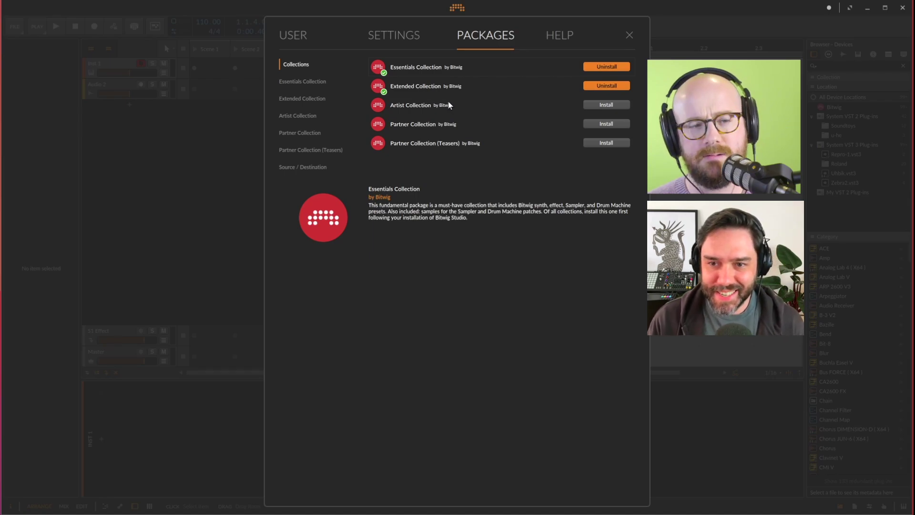
click(308, 81)
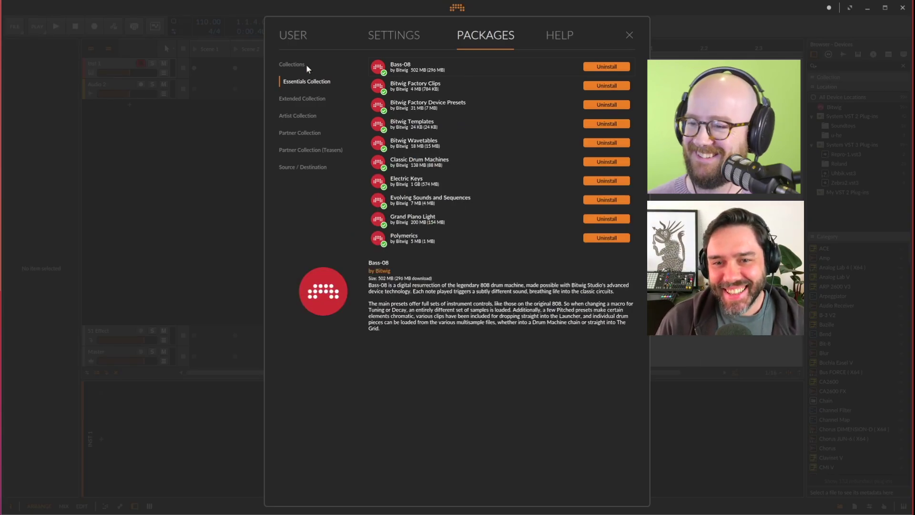
click(306, 65)
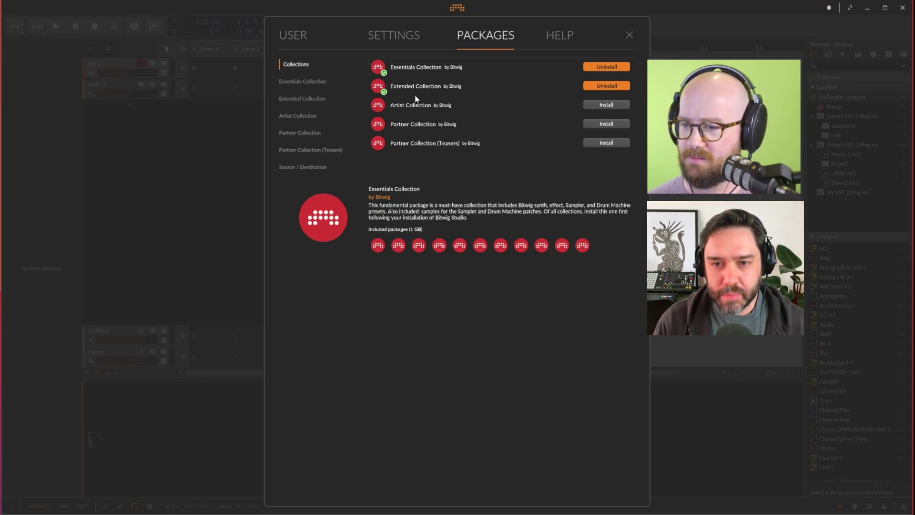
click(436, 91)
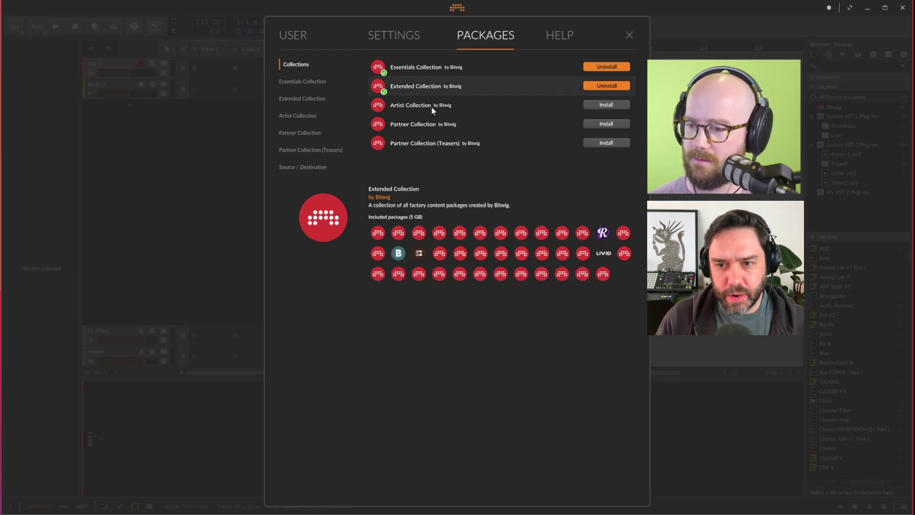
click(326, 82)
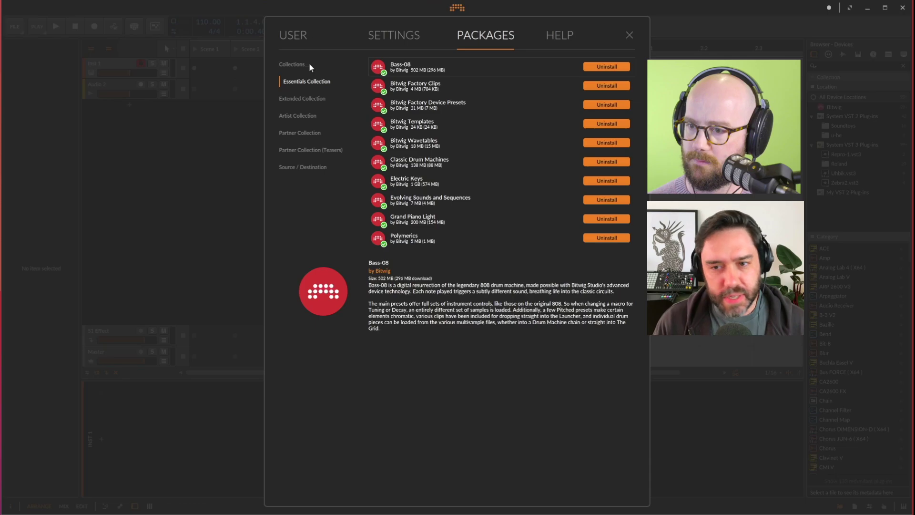
click(307, 99)
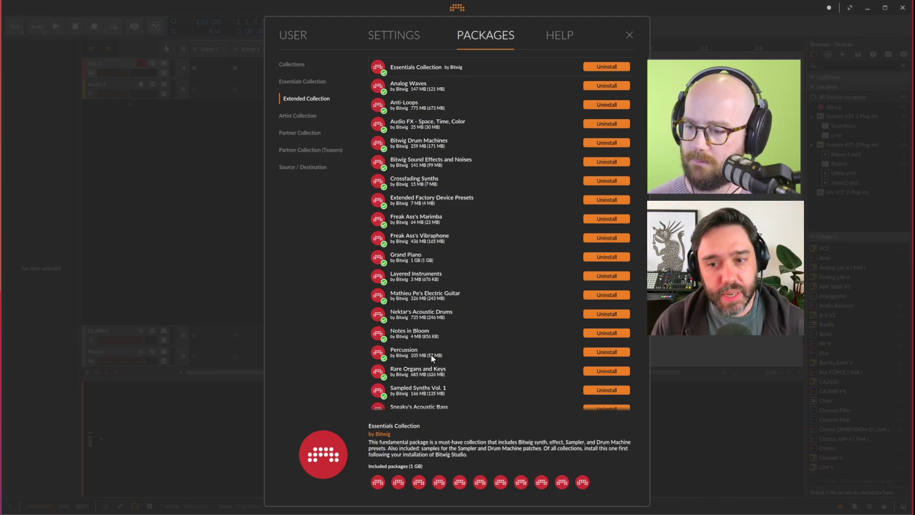
scroll(431, 356, down, 3)
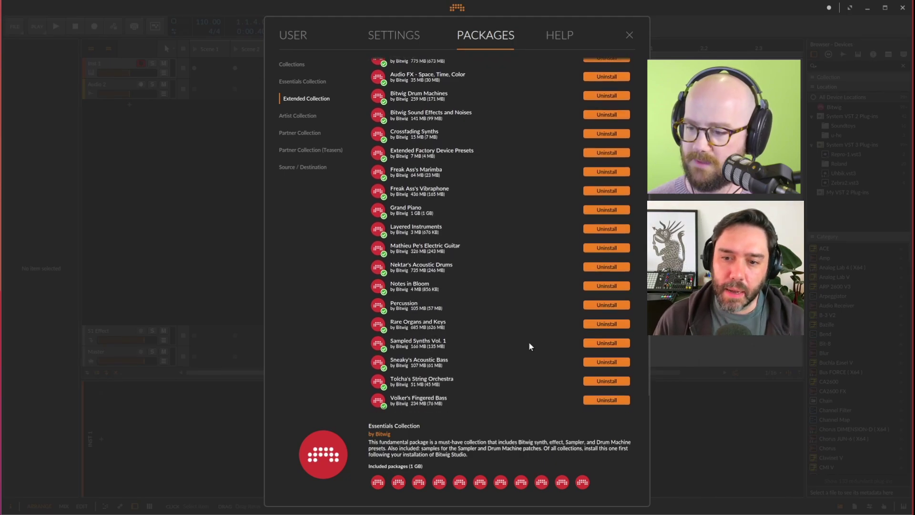
key(Escape)
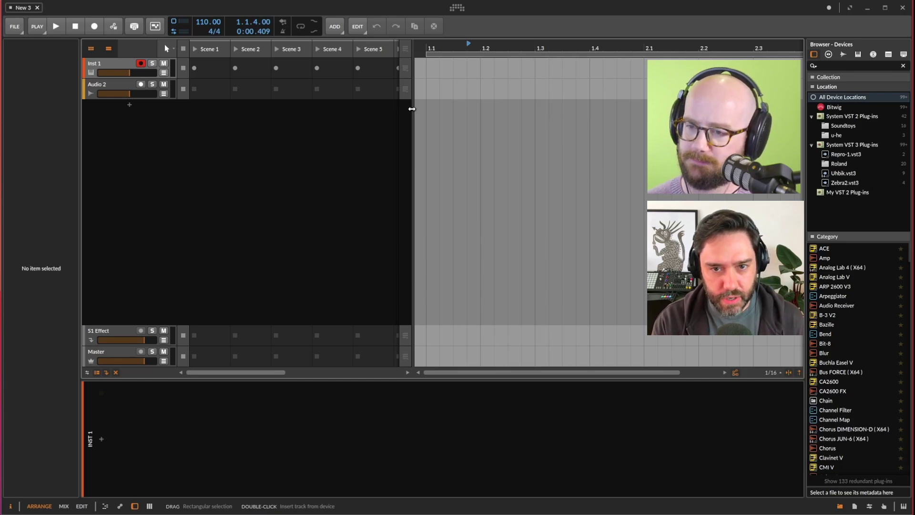
Step: Widen the clip launcher beside the arrangement timeline so that six scenes fit
drag(411, 108, 509, 110)
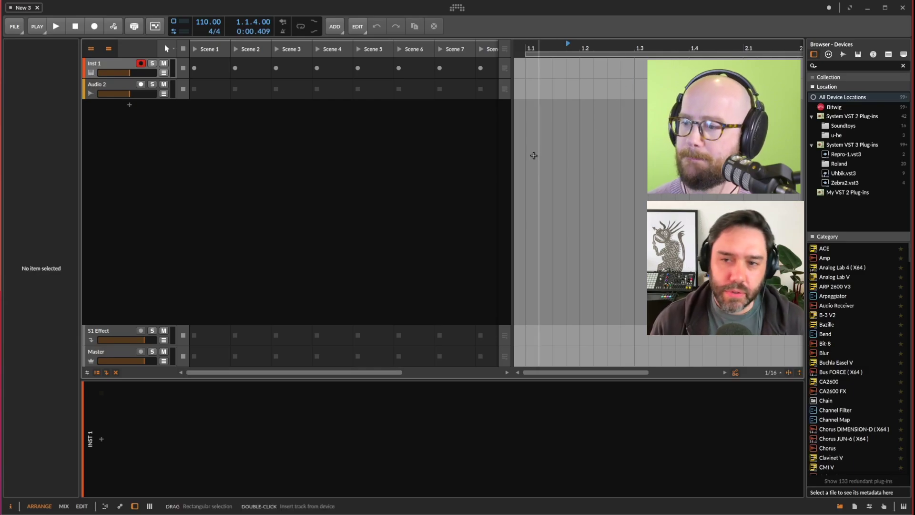
drag(511, 139, 449, 119)
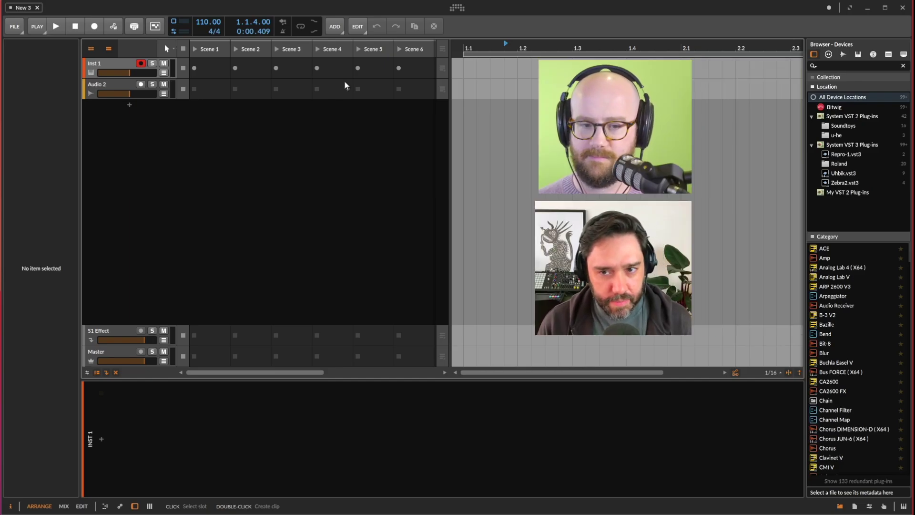
Step: Compare the Mix view with the Arrange view by switching back and forth between them
key(alt+2)
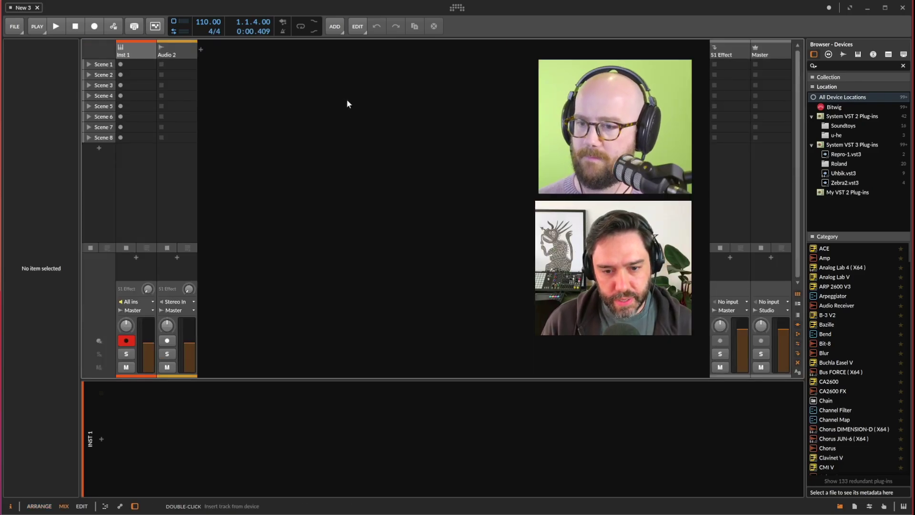
key(alt+1)
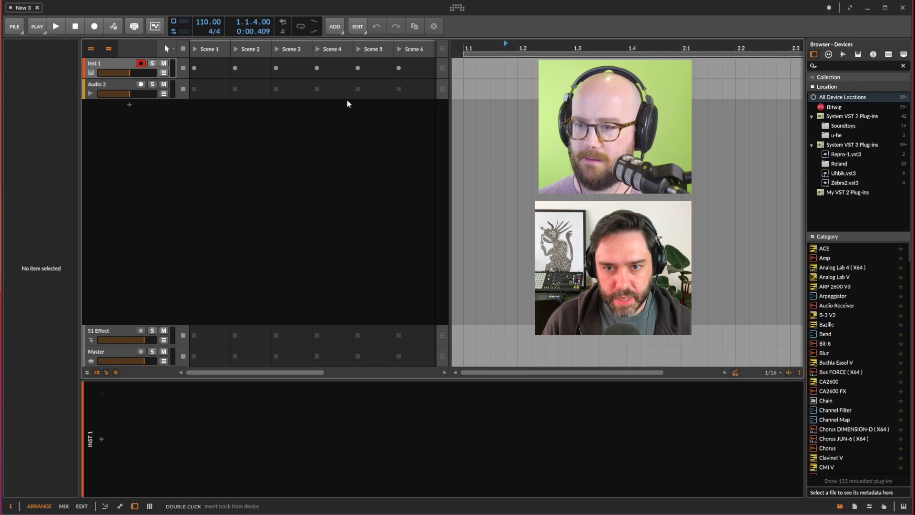
key(alt+2)
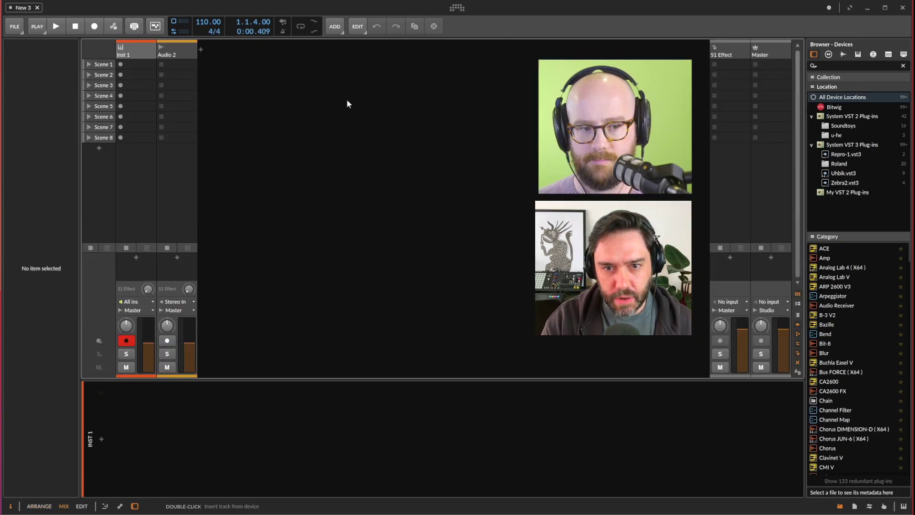
key(alt+1)
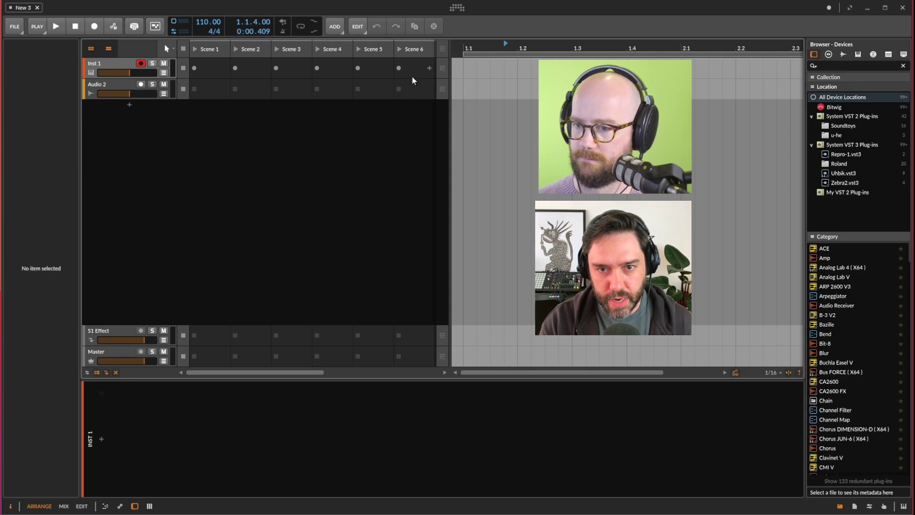
Step: Show the big level meters for all tracks in the Mix view
key(alt+2)
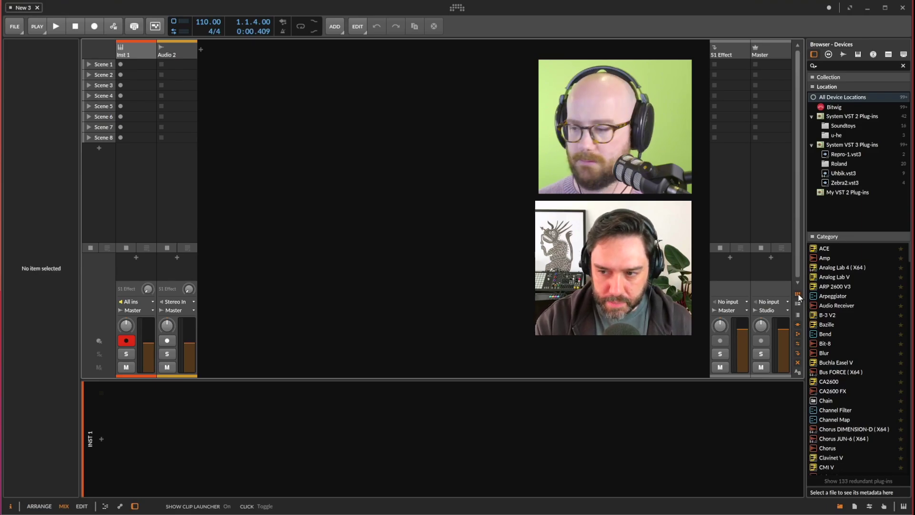
click(799, 316)
click(800, 316)
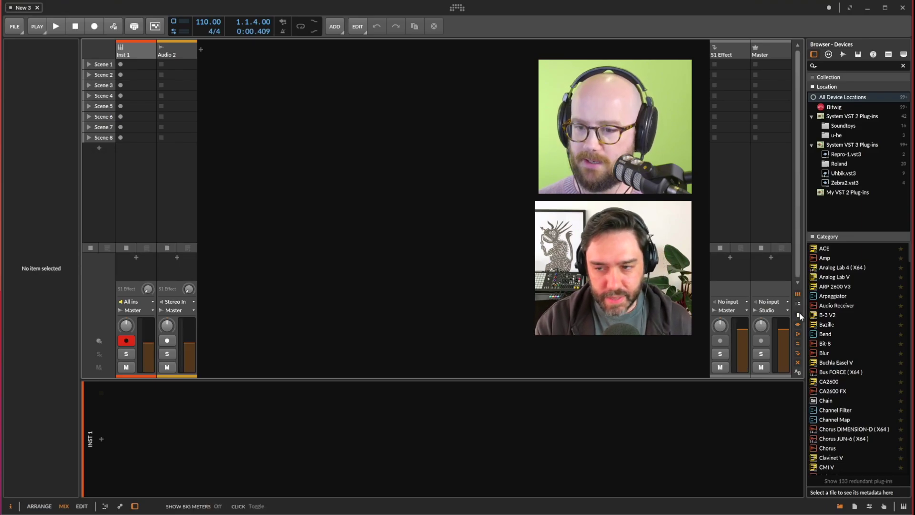
click(799, 316)
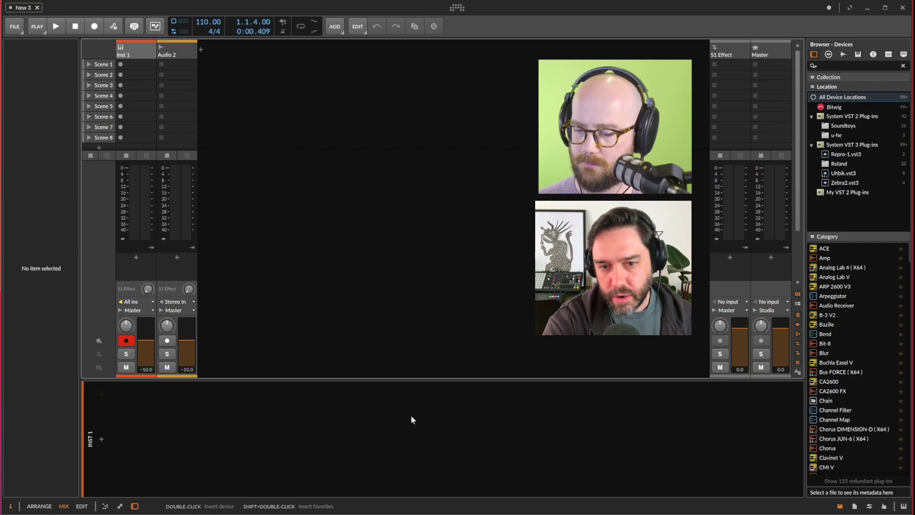
Step: Inspect the device browser for the Inst 1 track and close it without inserting a device
click(138, 258)
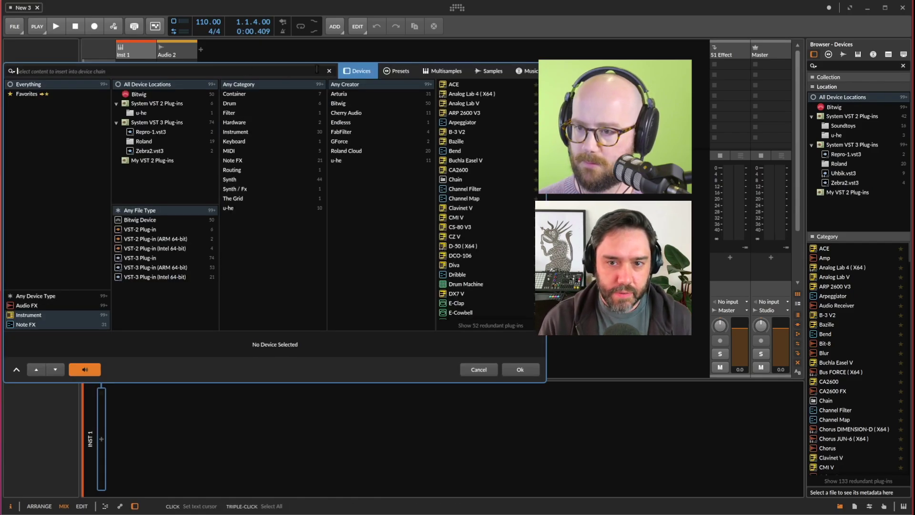
click(480, 371)
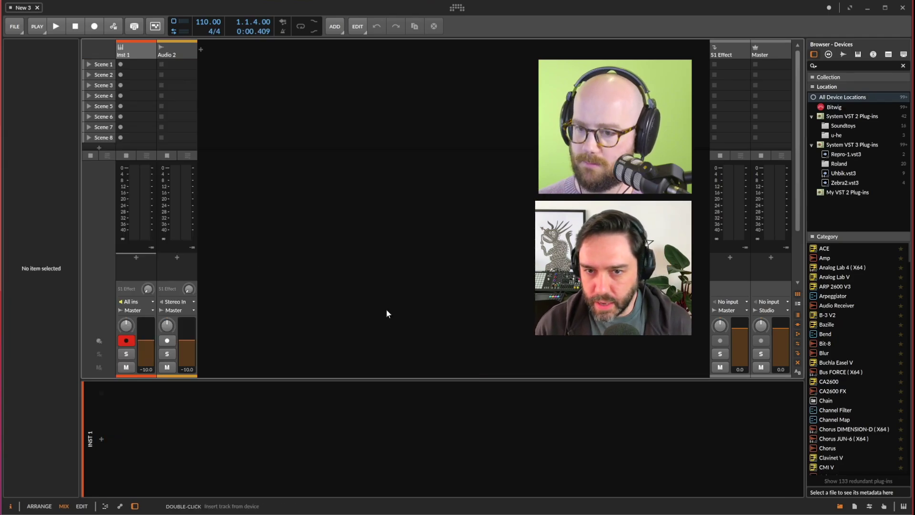
click(139, 258)
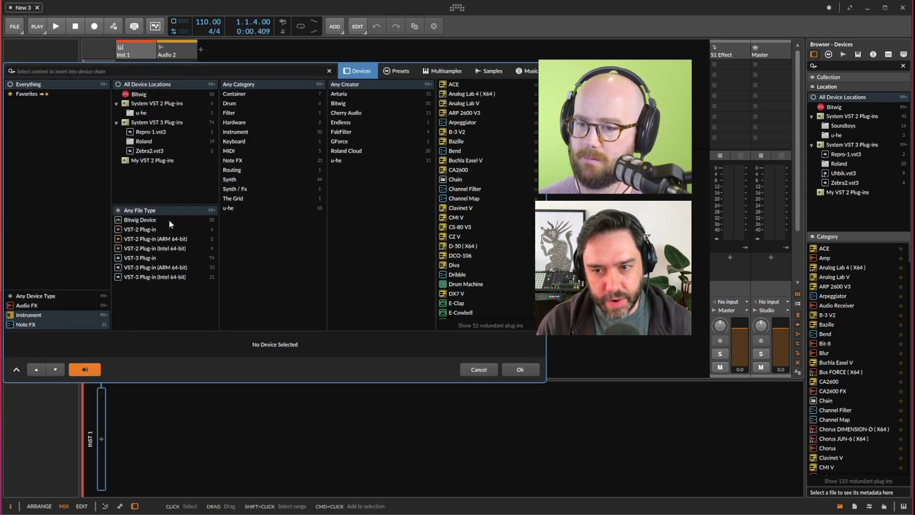
click(477, 367)
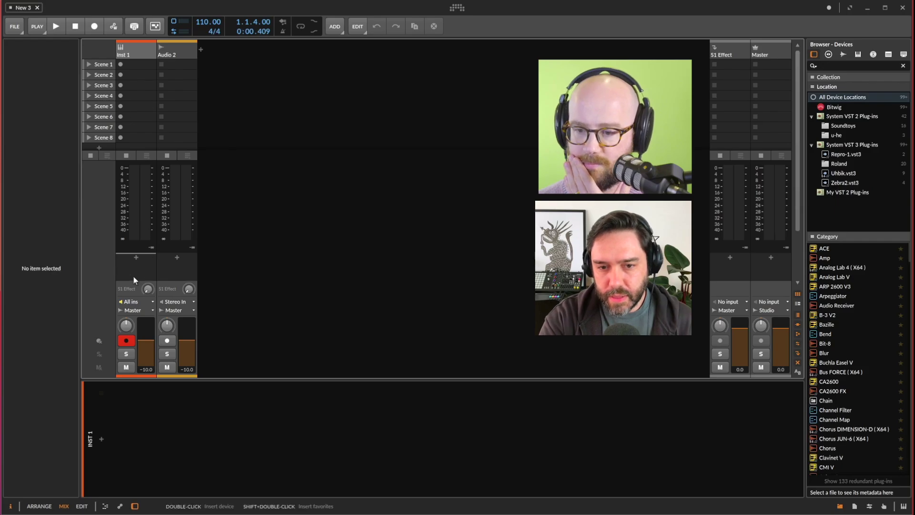
Step: Search the device browser for the Inst 1 track for "drum machin" and clear the search text again
click(102, 438)
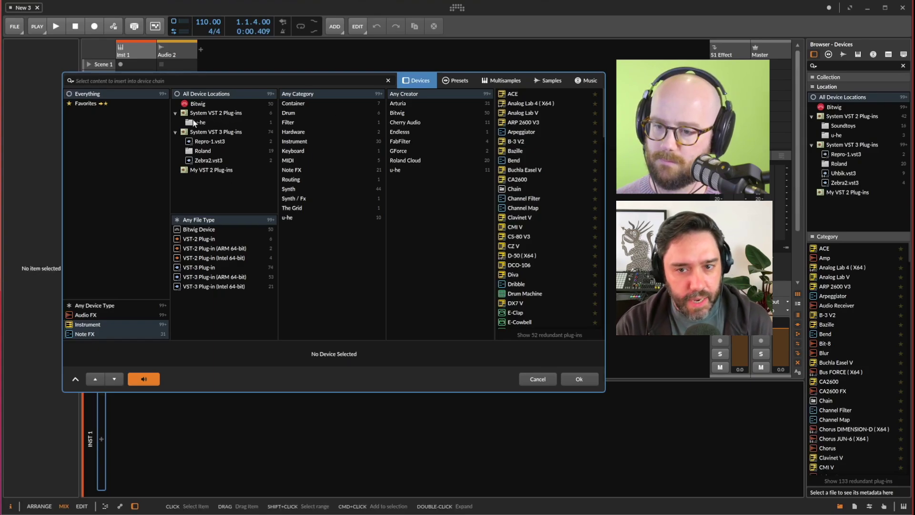
text(d)
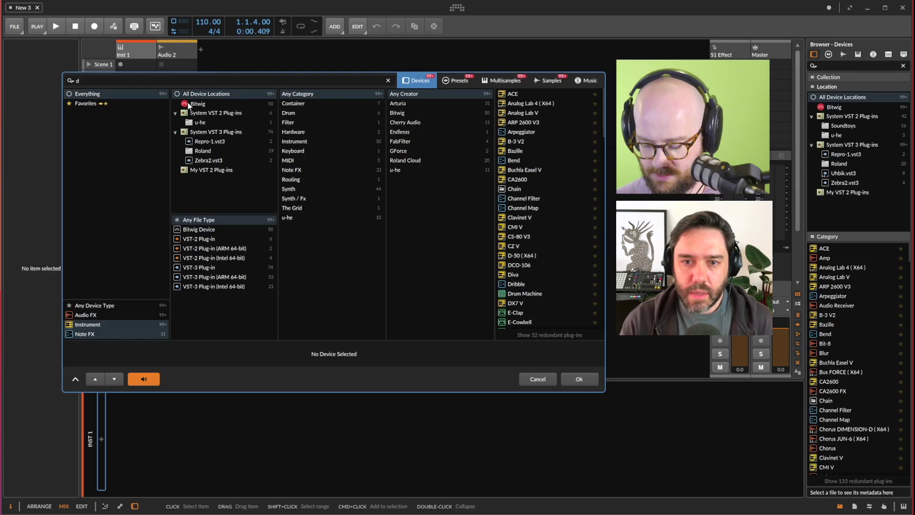
text(rum machin)
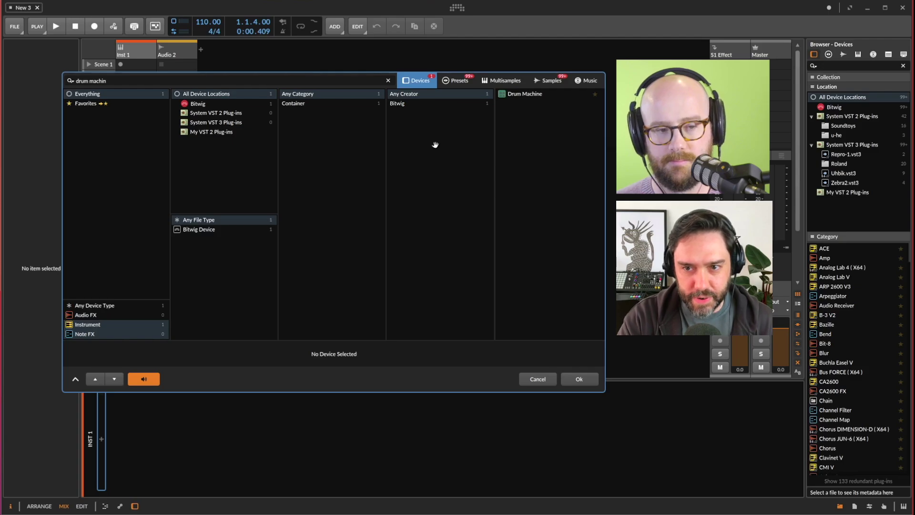
key(BackSpace)
key(BackSpace)
key(BackSpace)
key(BackSpace)
key(BackSpace)
key(BackSpace)
key(BackSpace)
key(BackSpace)
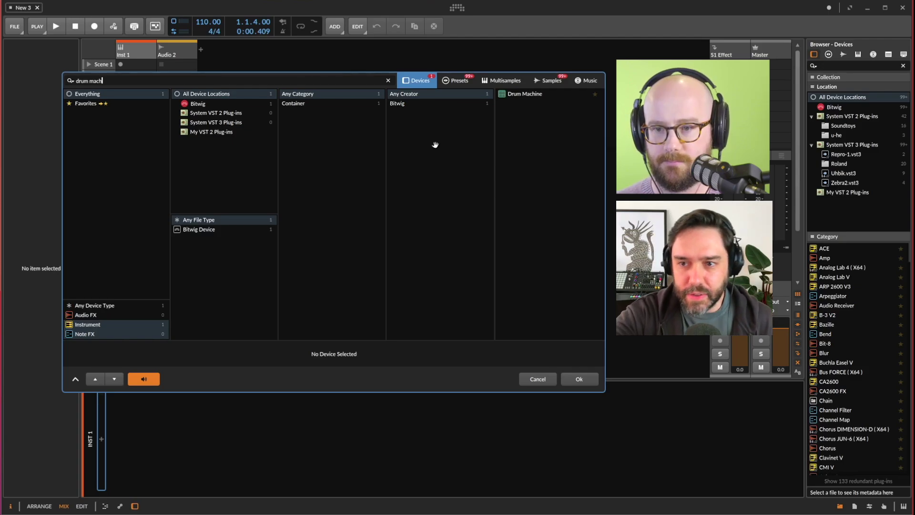
key(BackSpace)
key(BackSpace)
key(BackSpace)
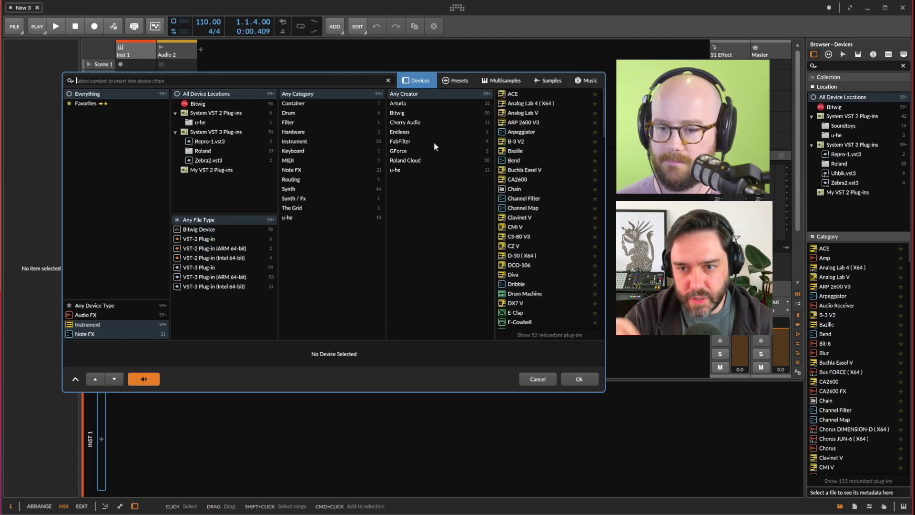
Step: Search the devices for "drum machi" and mark the Drum Machine device as a favorite
text(drum machi)
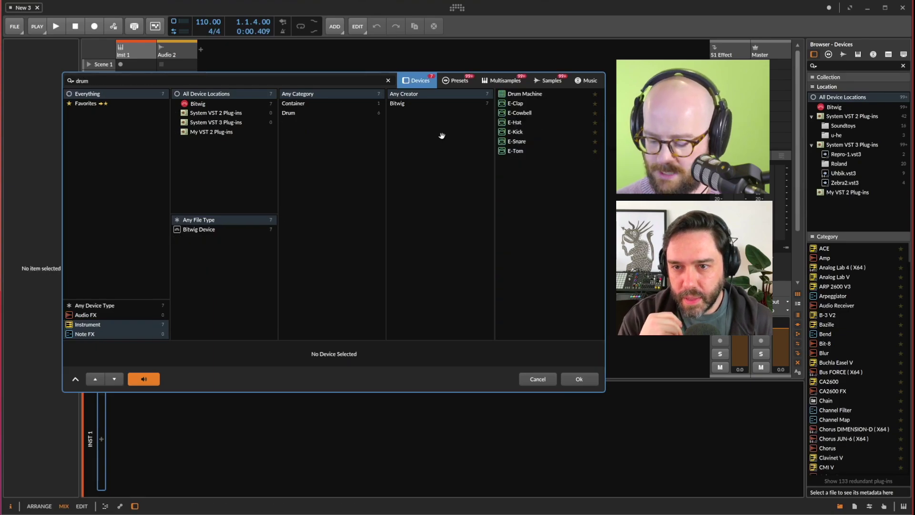
click(594, 94)
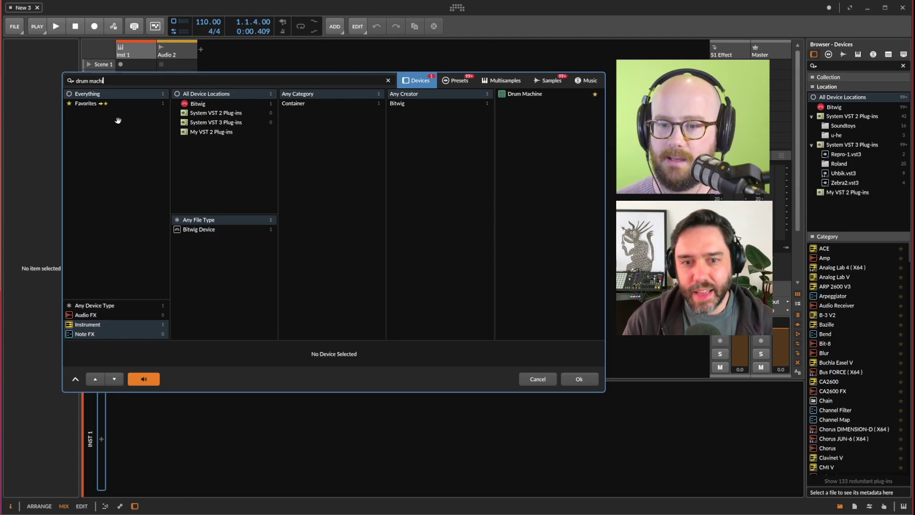
Step: Filter the device list to favorites without any search text and insert Drum Machine on the Inst 1 track
click(110, 104)
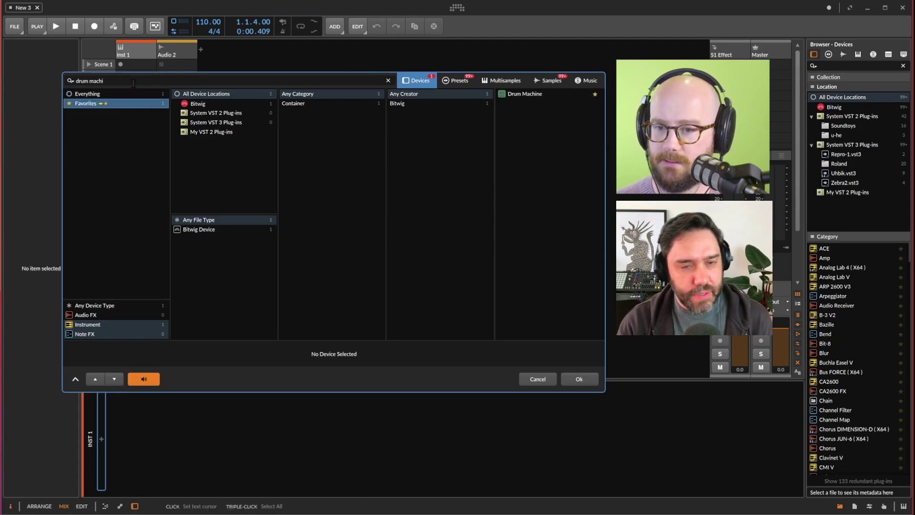
triple_click(292, 81)
key(BackSpace)
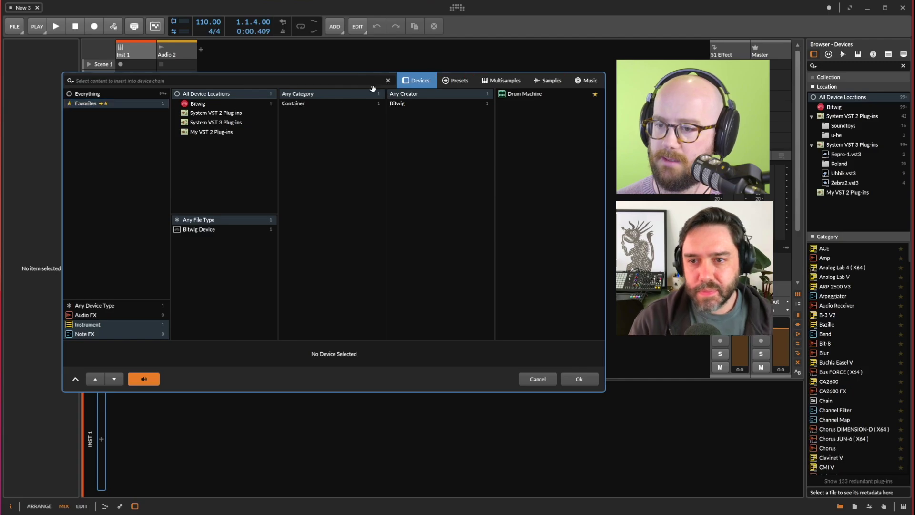
click(119, 103)
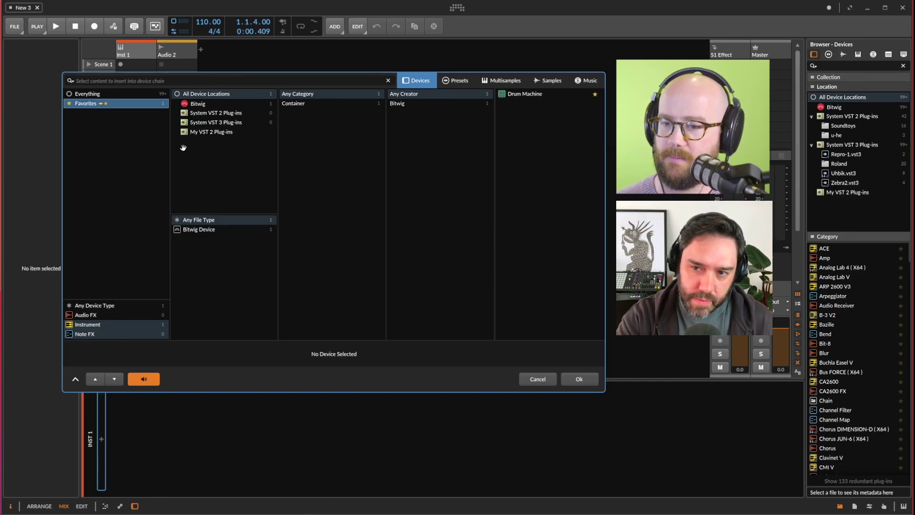
double_click(534, 94)
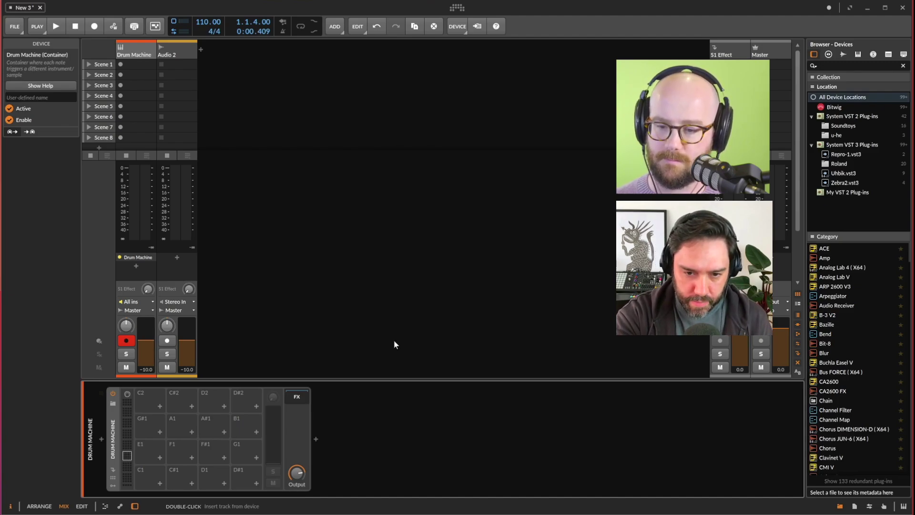
Step: Browse the presets for the Drum Machine, filtering them by one creator and resetting the filter to any creator
click(113, 404)
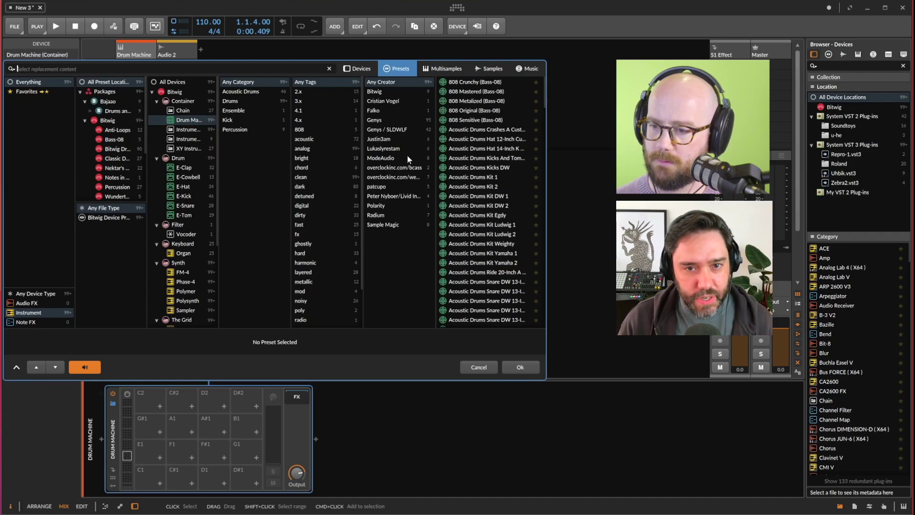
click(396, 186)
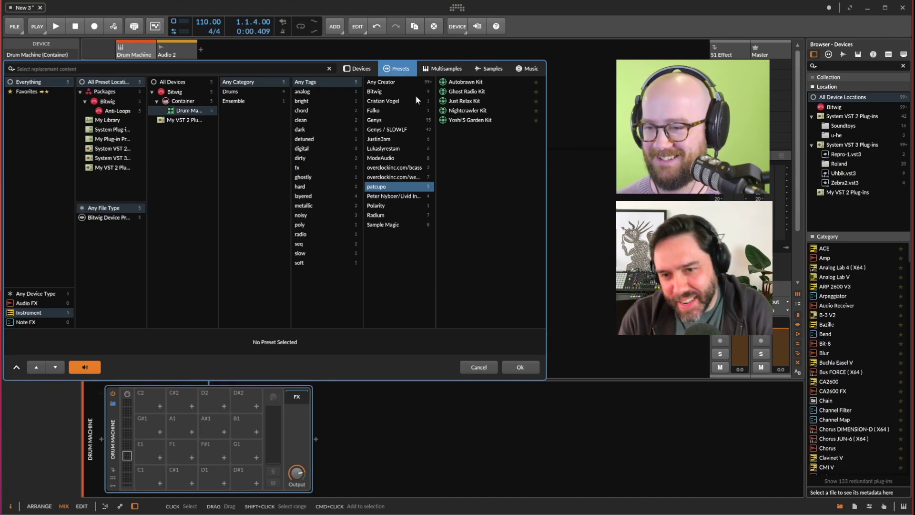
click(382, 82)
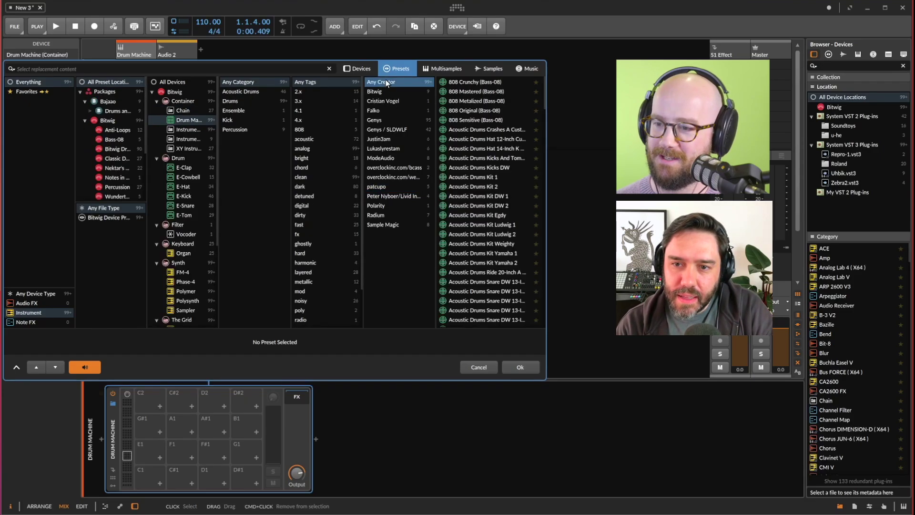
Step: Preview the 808 Mastered (Bass-08) preset and audition its MA Acc, CP Acc, CB Acc and CY Acc pads
click(471, 91)
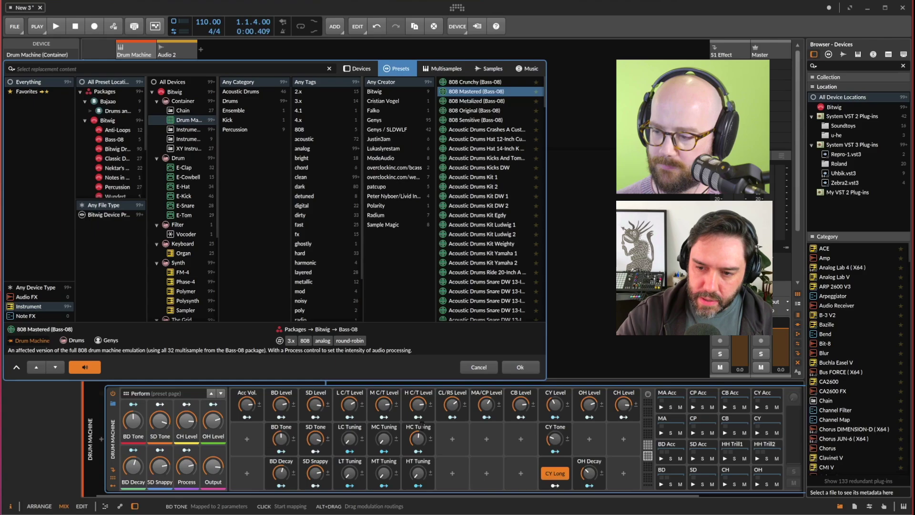
click(683, 409)
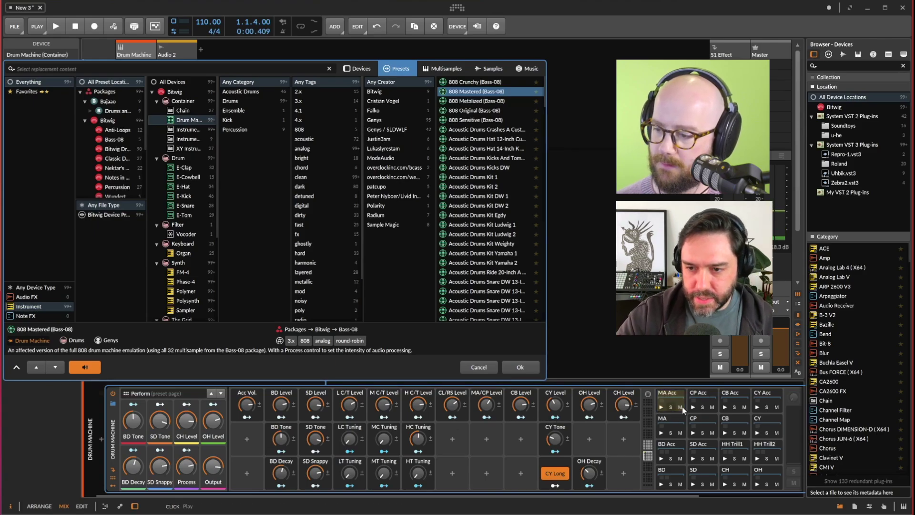
click(700, 405)
click(730, 406)
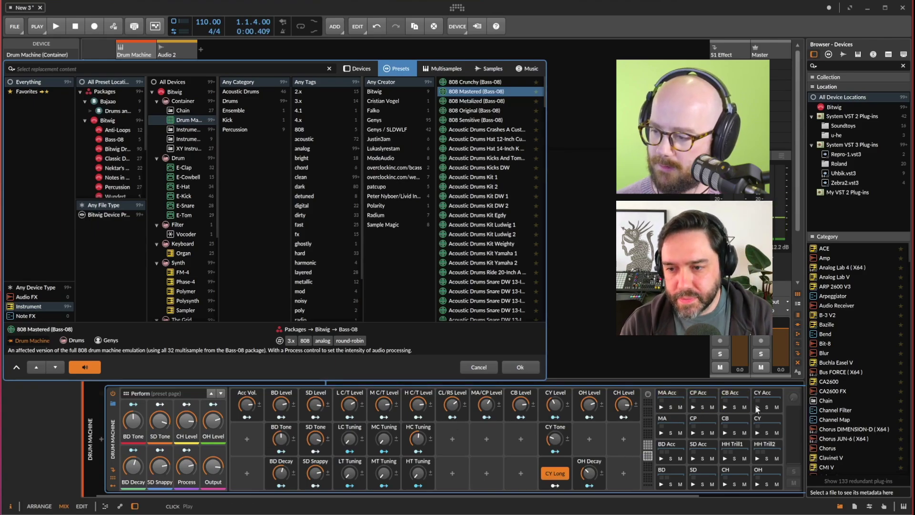
click(755, 405)
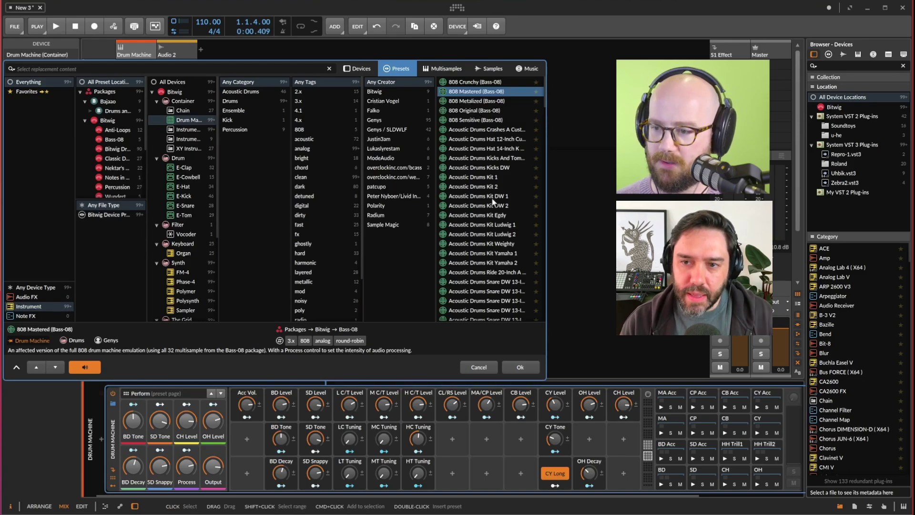
Step: Preview the Acoustic Drums Hat 14-Inch K Custom preset and audition its Foot, Foot Open and half-closed pads
click(486, 148)
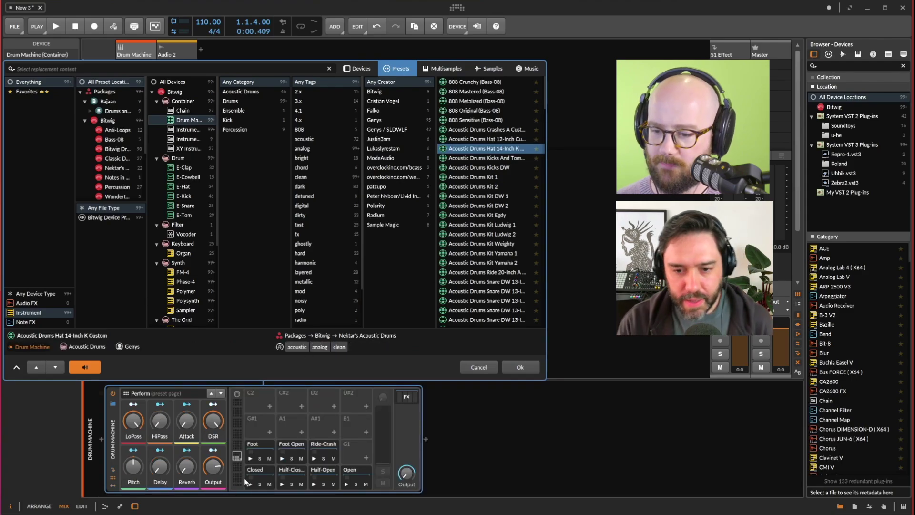
click(264, 459)
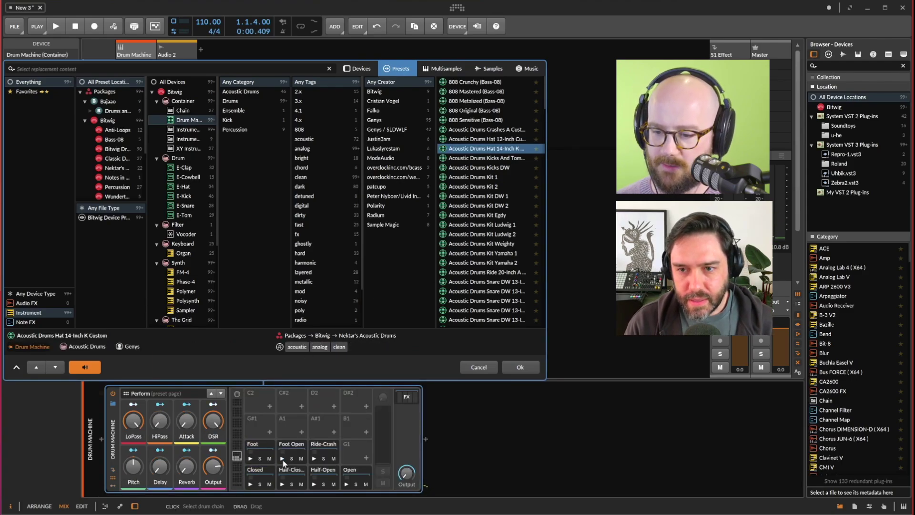
click(298, 453)
click(301, 472)
Step: Load the 808 Mastered (Bass-08) preset into the Drum Machine
click(476, 91)
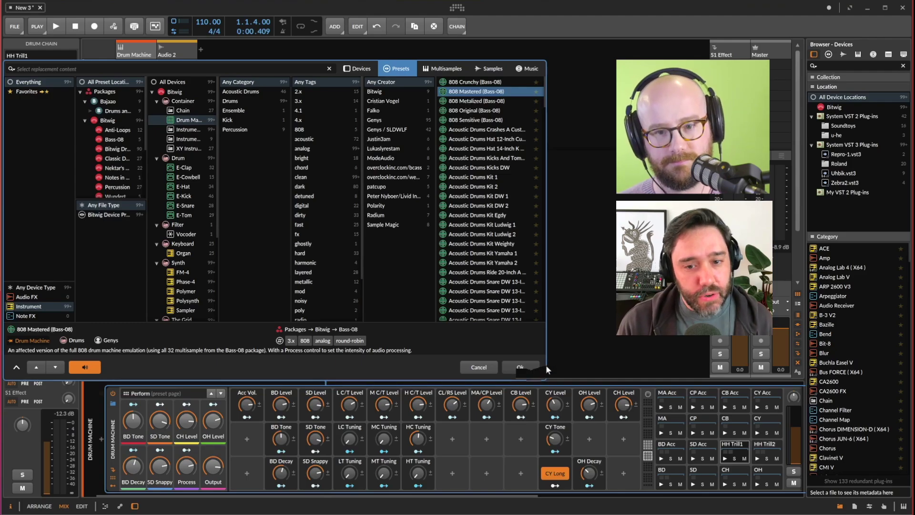
key(Return)
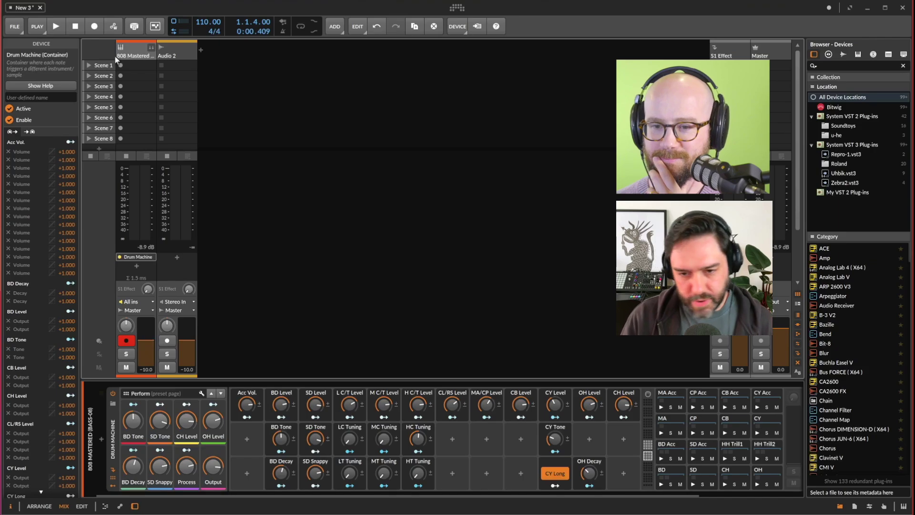
Step: Set the project tempo to 134 BPM and run the transport briefly
drag(208, 22, 208, 1)
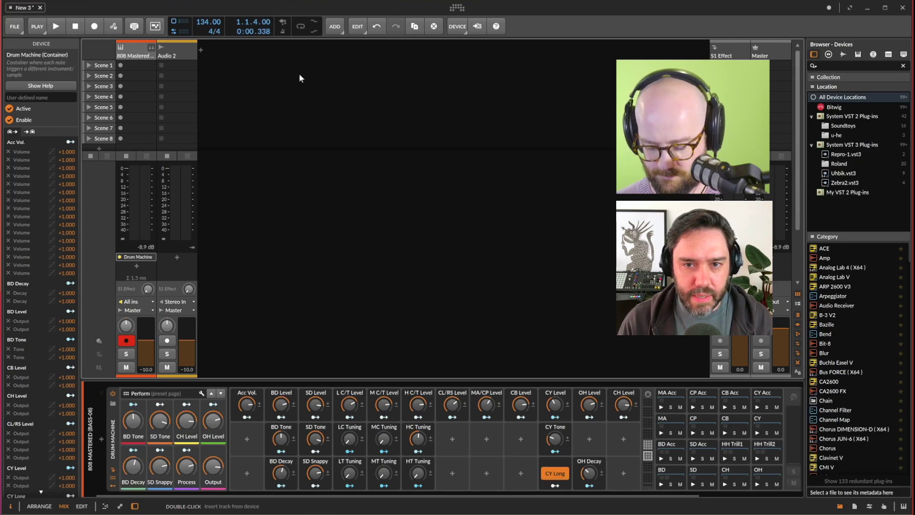
click(56, 27)
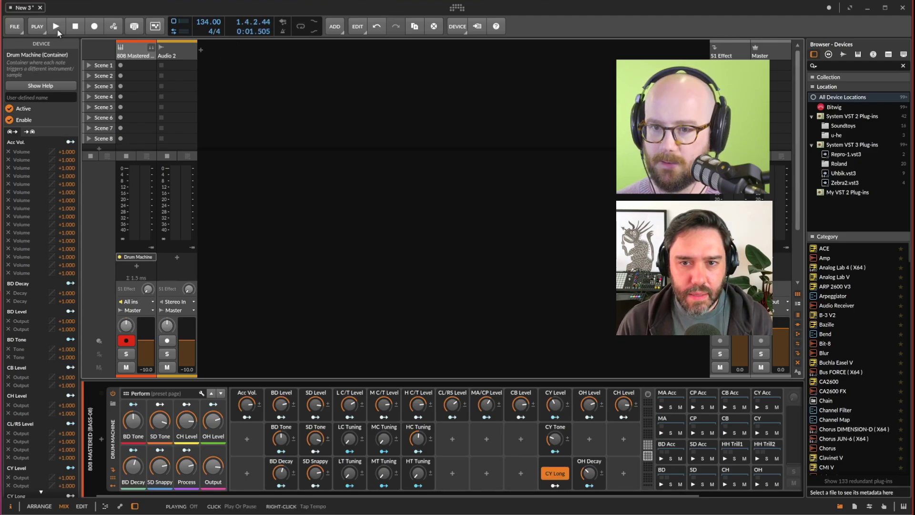
Step: Try setting the project tempo with Tap Tempo and undo the tapped change
right_click(57, 29)
right_click(58, 29)
right_click(57, 29)
right_click(58, 30)
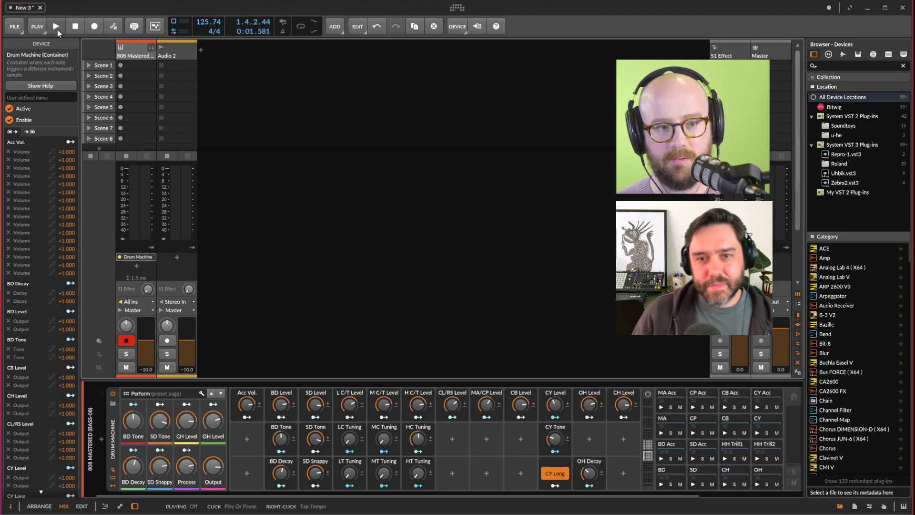
right_click(58, 30)
right_click(58, 29)
right_click(57, 30)
right_click(57, 30)
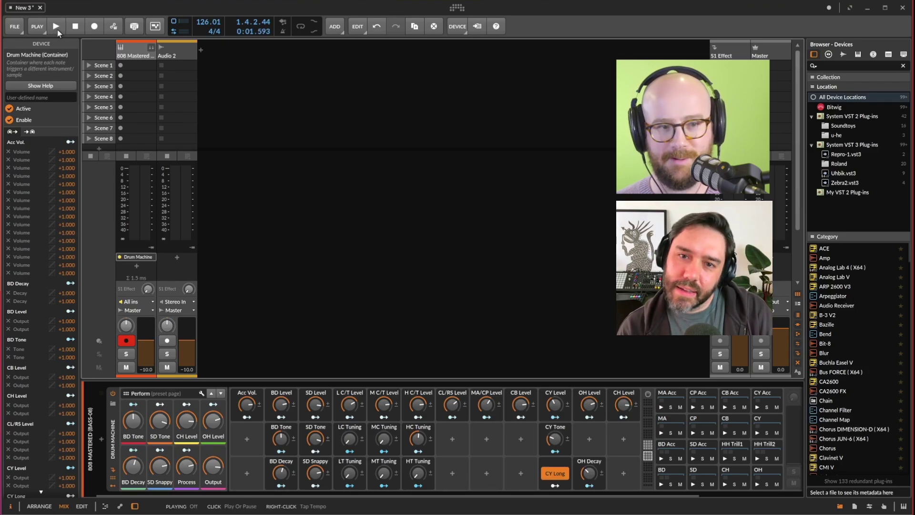
right_click(57, 29)
right_click(56, 29)
right_click(56, 29)
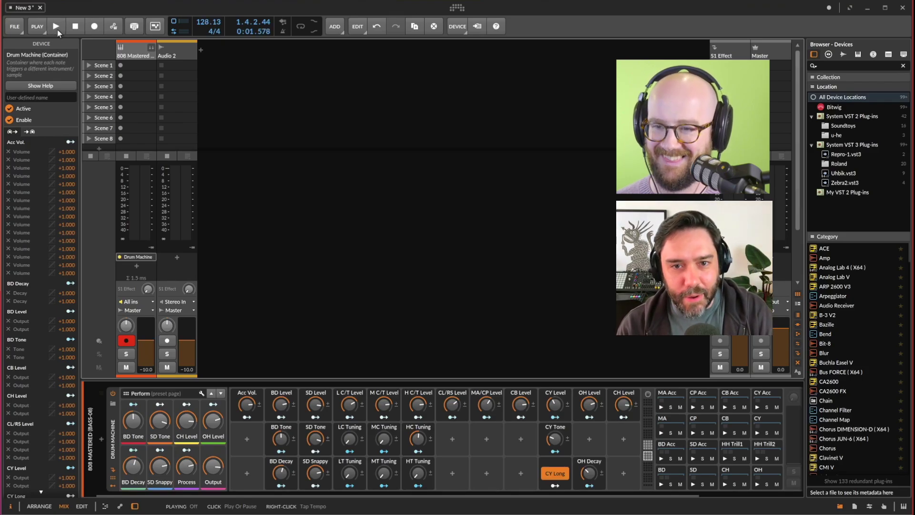
key(ctrl+z)
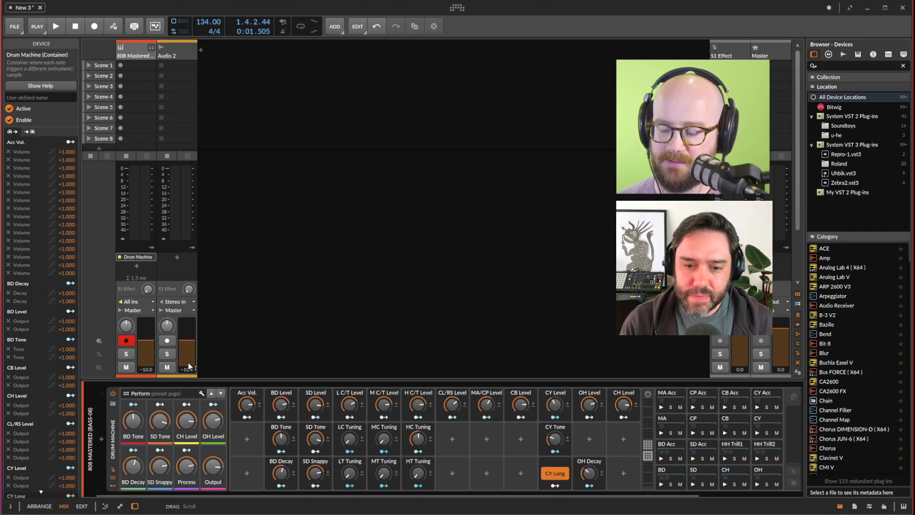
Step: Create an empty launcher clip in Scene 1 of the 808 Mastered track and color it pale yellow
double_click(134, 64)
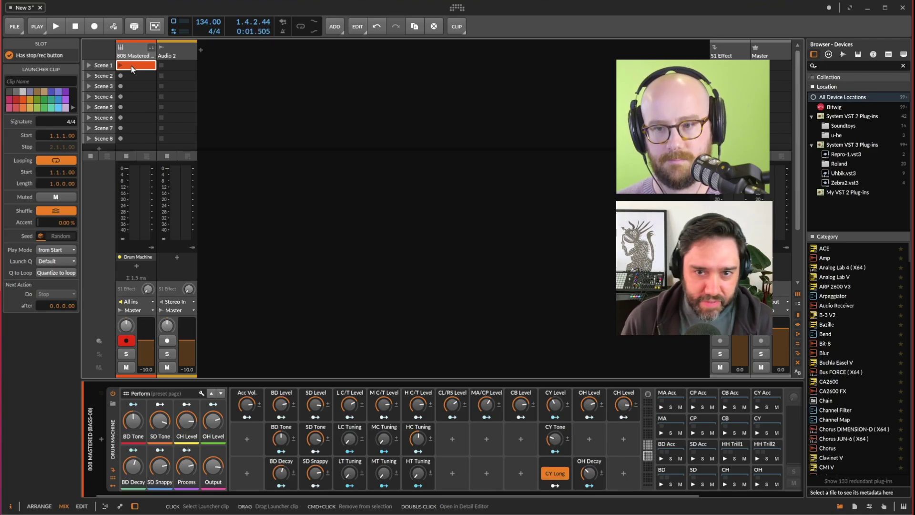
click(44, 105)
click(30, 106)
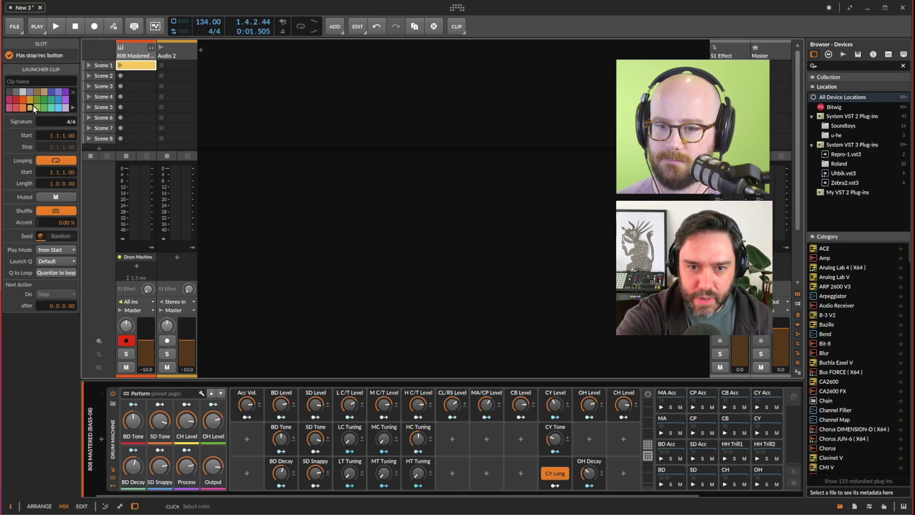
Step: Switch the clip color palette to Madeira and recolor the Scene 1 clip orange
click(72, 107)
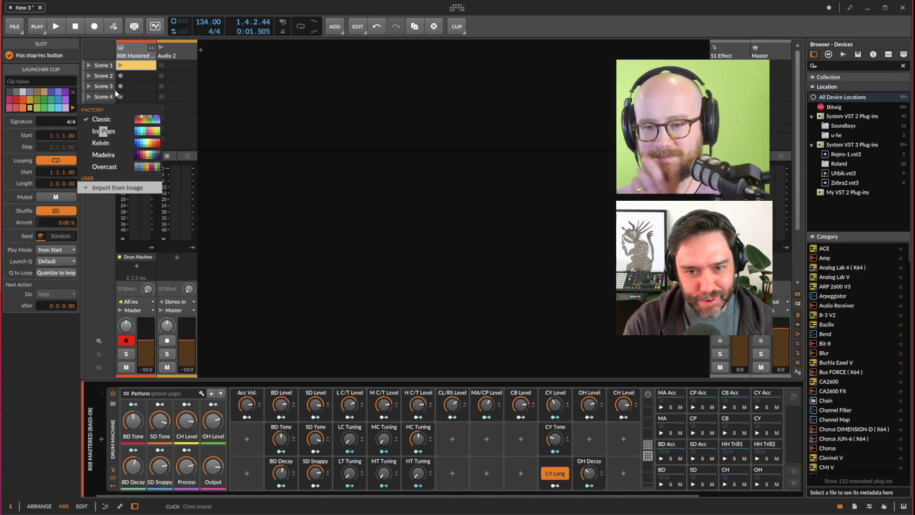
click(69, 66)
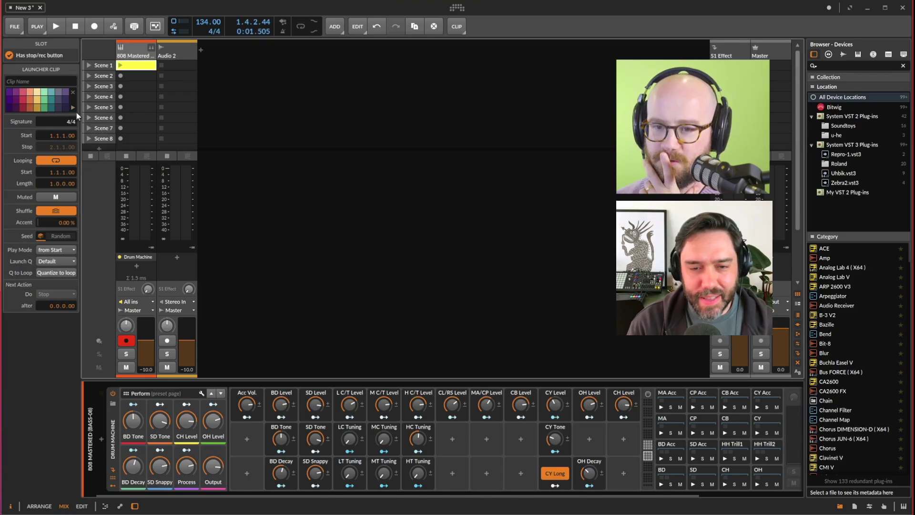
click(73, 108)
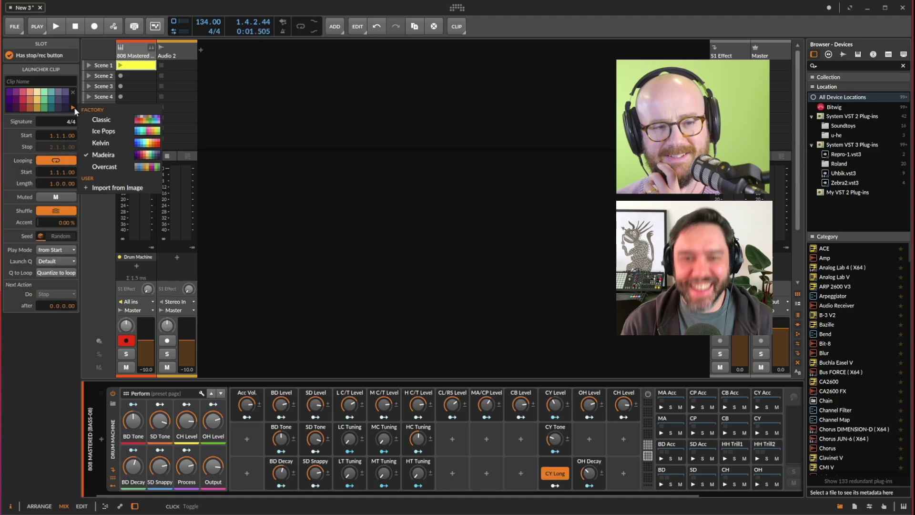
click(36, 106)
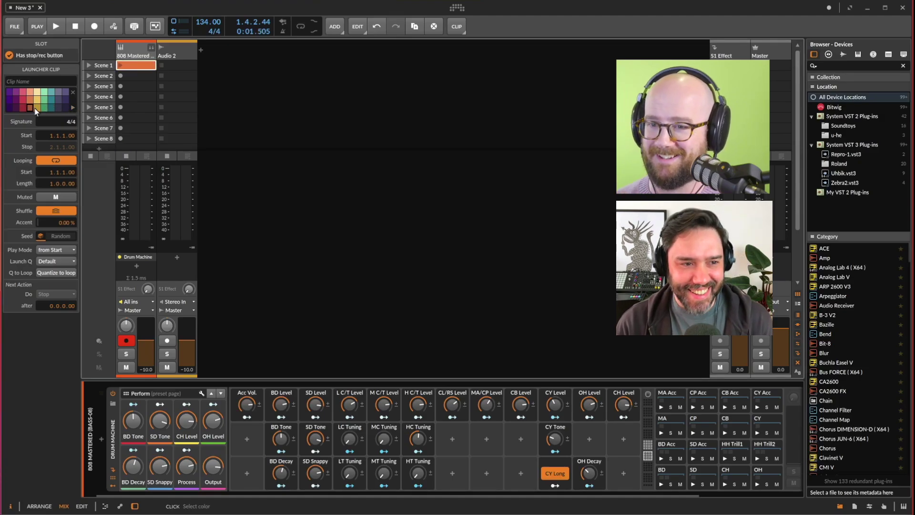
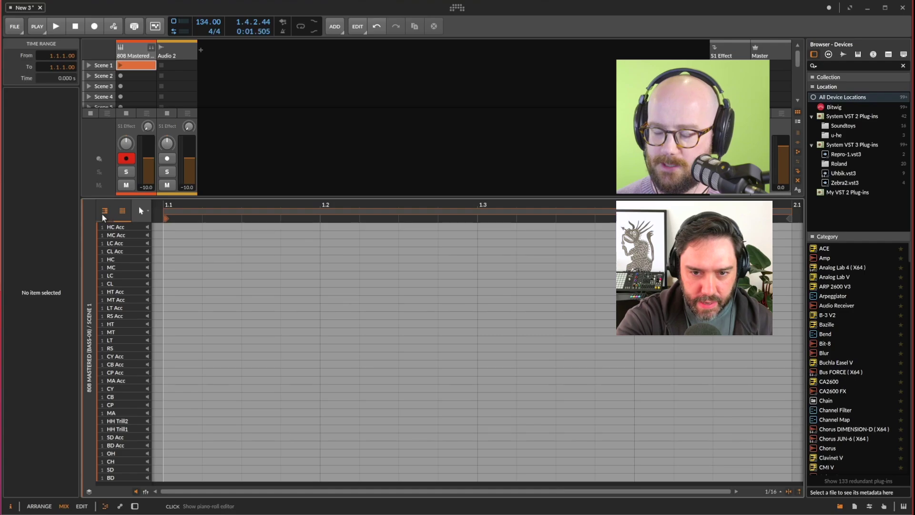
Step: Compare the piano-roll editor with the drum editor for the Scene 1 clip, ending in the drum editor
click(106, 212)
click(108, 212)
click(106, 212)
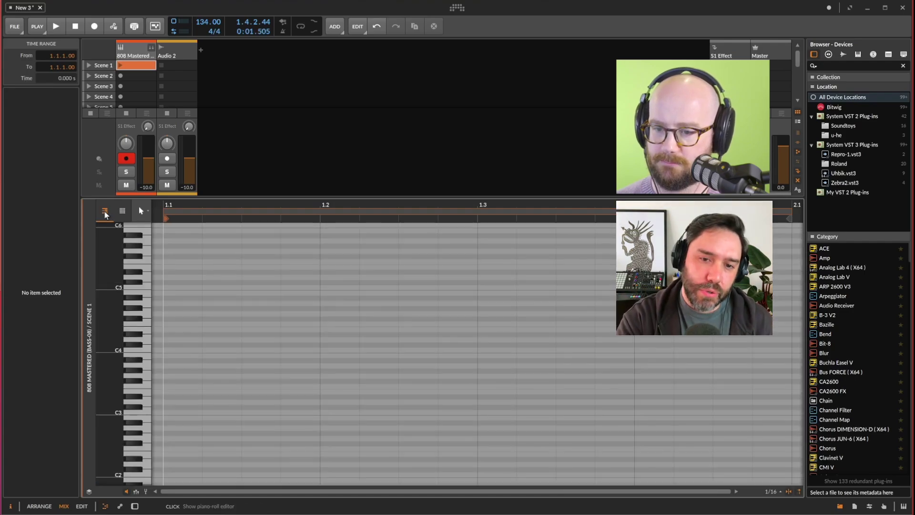
click(121, 212)
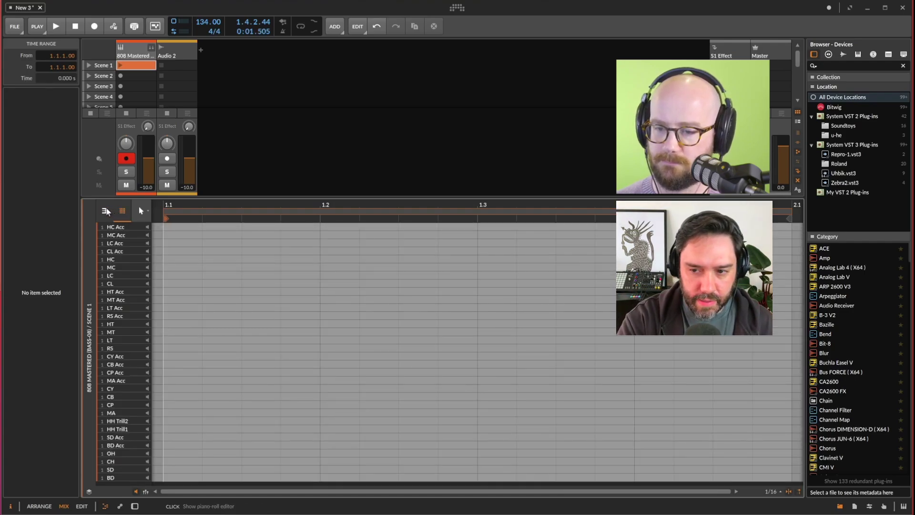
click(107, 212)
click(122, 211)
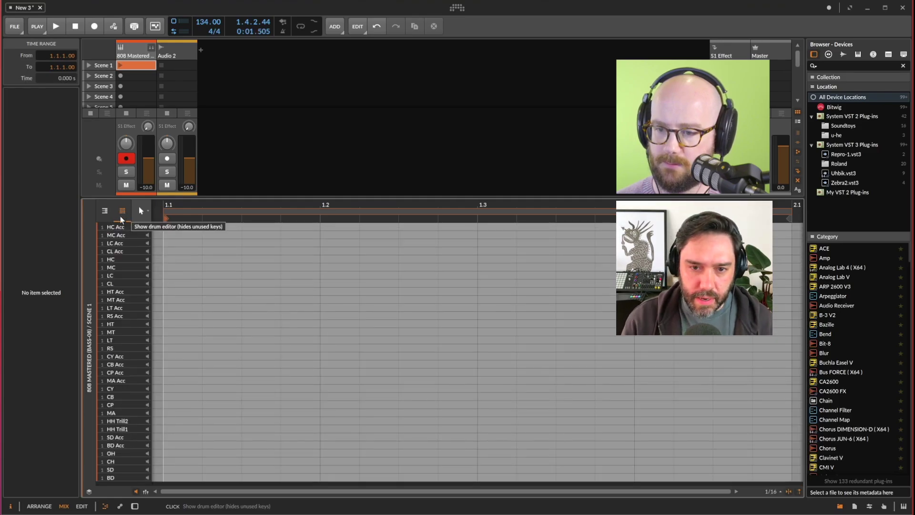
click(106, 212)
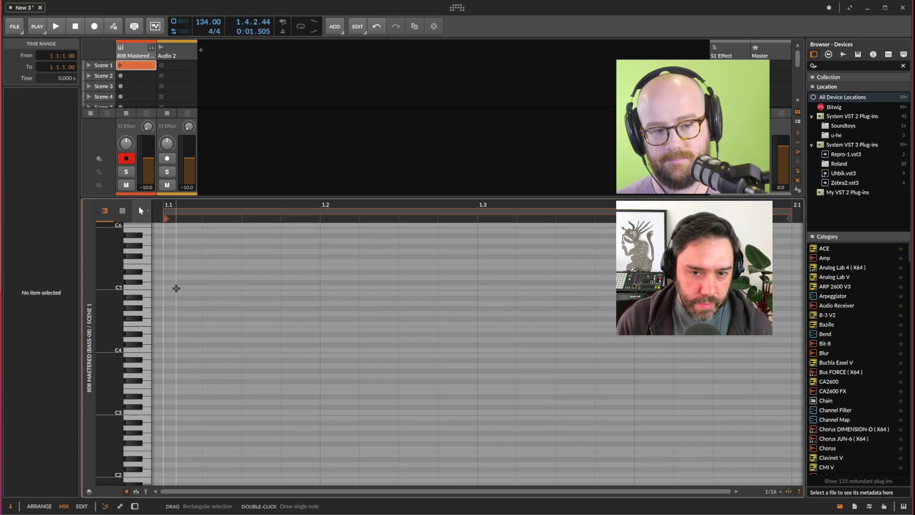
click(122, 210)
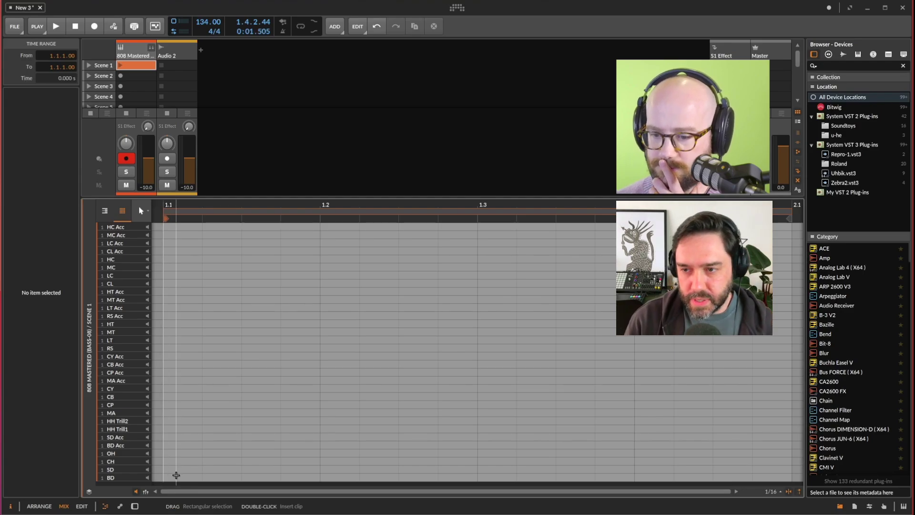
Step: Draw three sixteenth kick notes on the BD lane with the Pen tool at 1.1.1, 1.1.3 and 1.1.4
drag(177, 479, 189, 474)
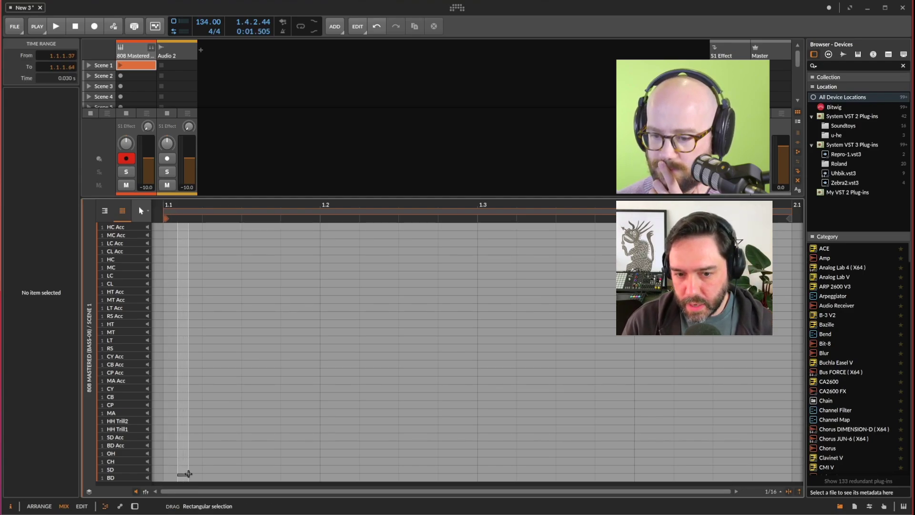
click(262, 378)
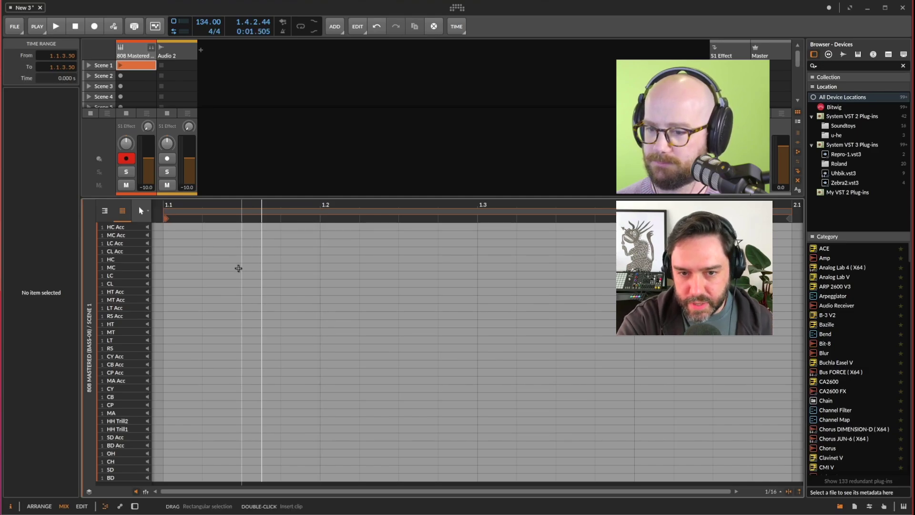
click(147, 211)
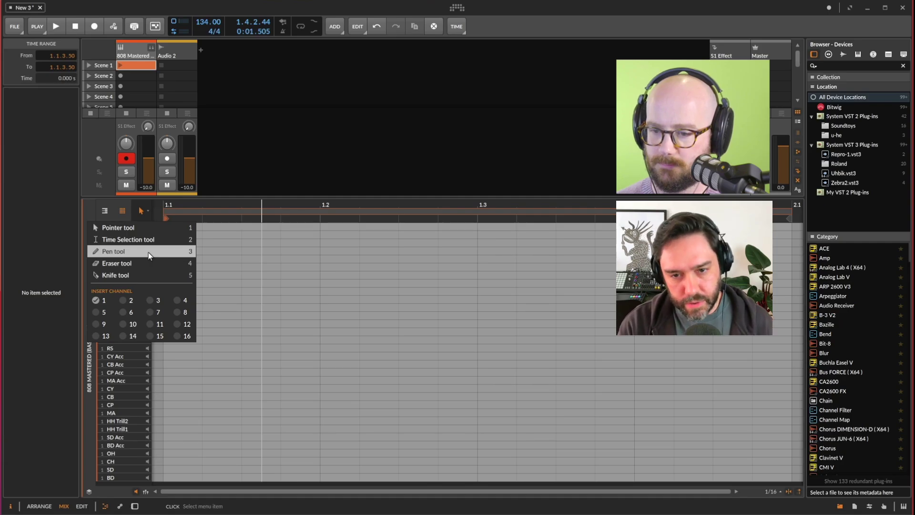
click(435, 259)
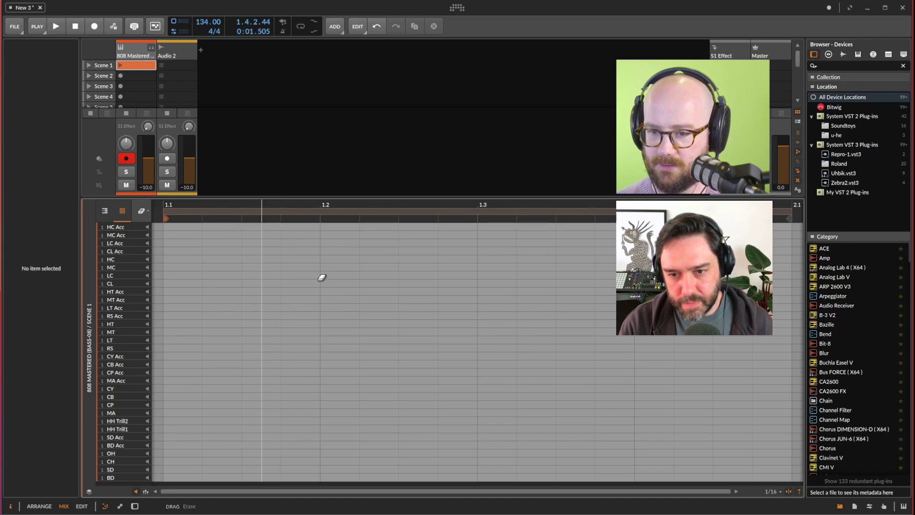
key(4)
key(3)
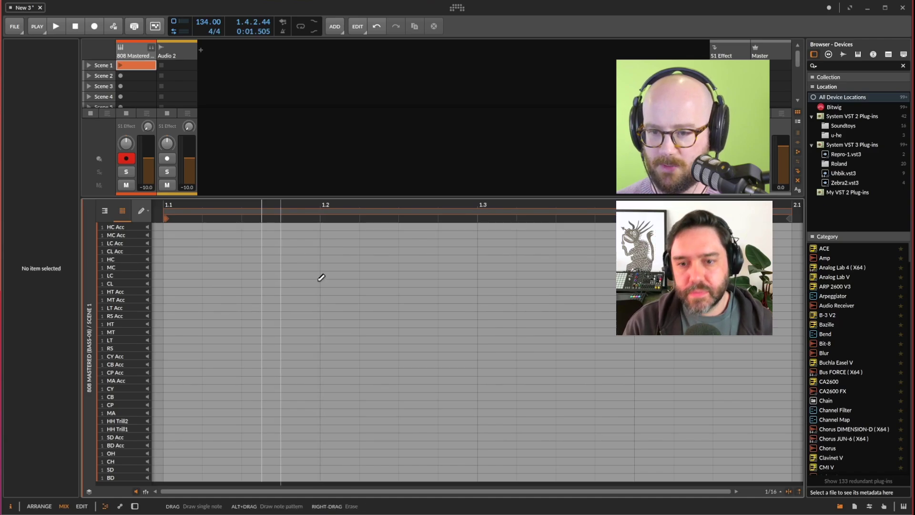
click(173, 477)
click(292, 477)
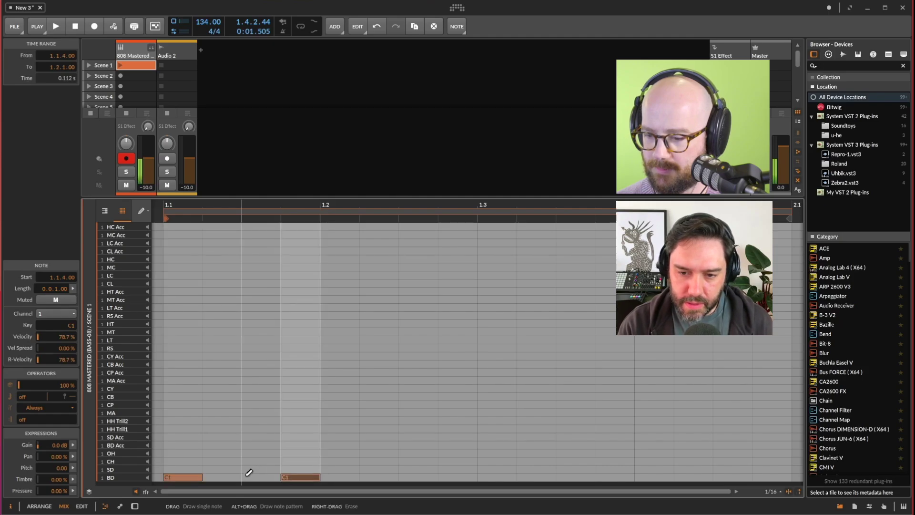
click(248, 477)
Step: Add snare notes on the SD lane at 1.2.1 and 1.4.1, and play the clip to hear the beat
click(327, 469)
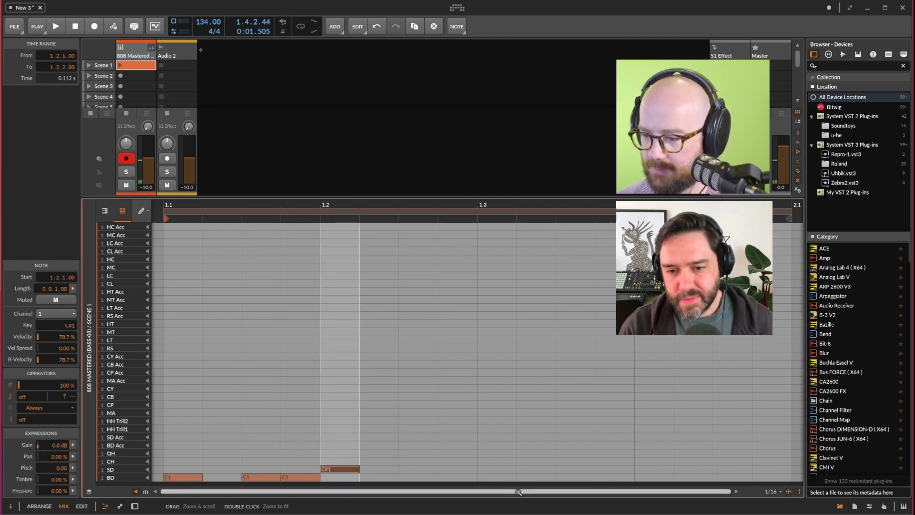
click(654, 469)
key(space)
key(space)
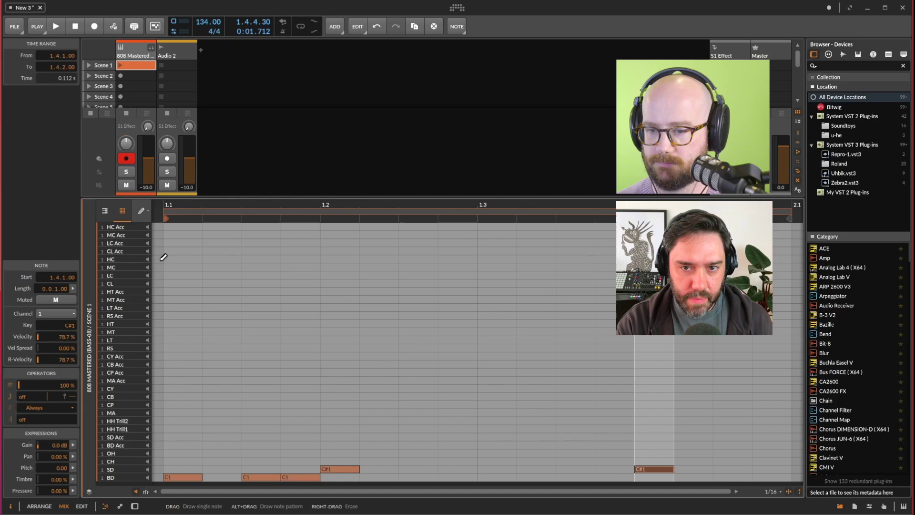
key(space)
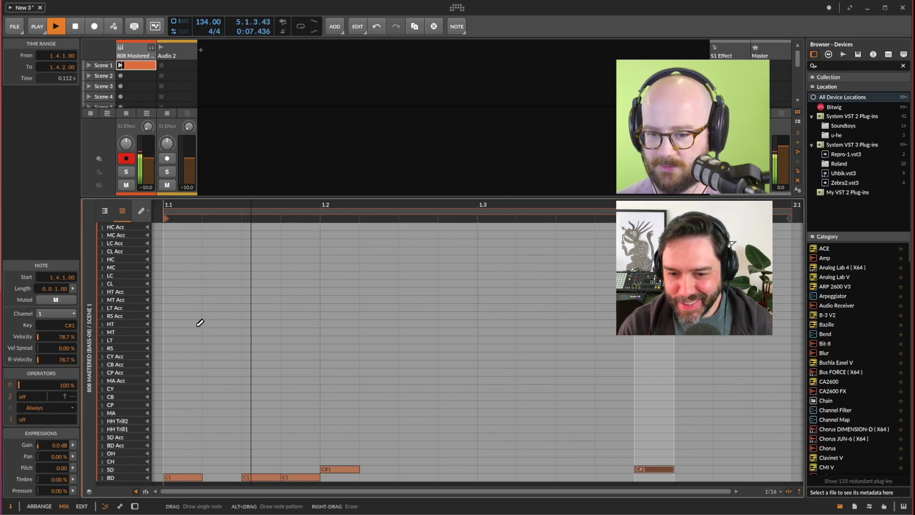
key(space)
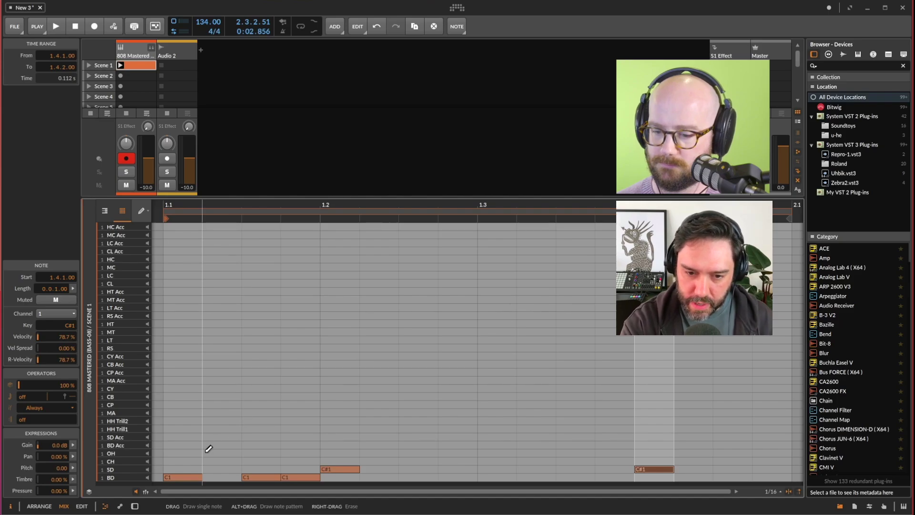
Step: Try a cowbell note on the CB lane at 1.2.2 and delete it
click(372, 396)
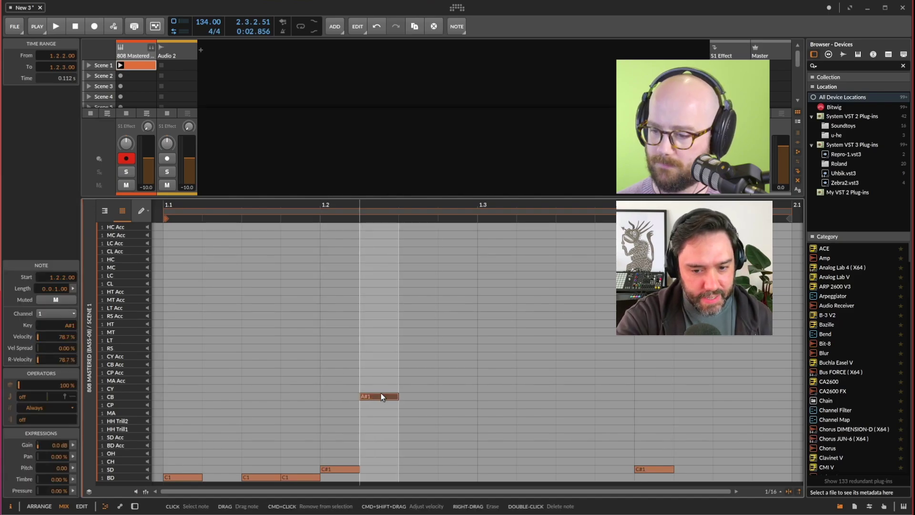
double_click(373, 400)
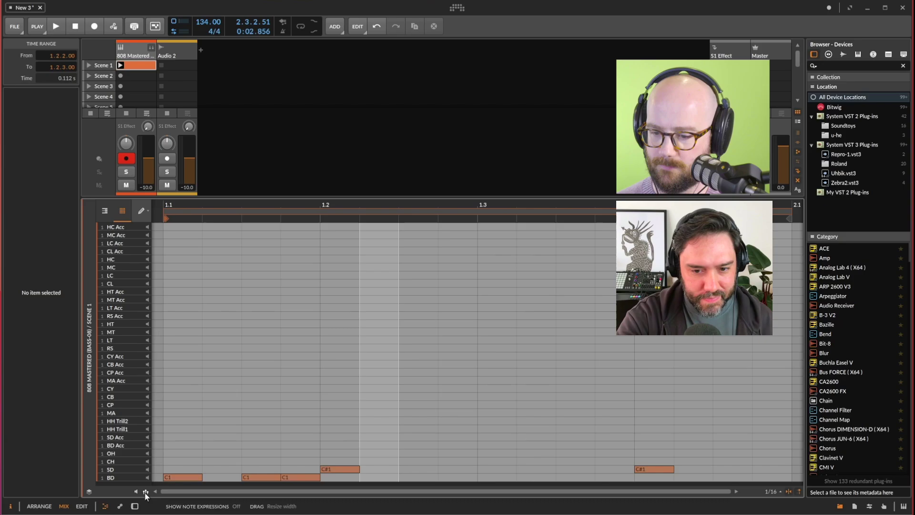
Step: Show the note expressions area below the drum lanes and switch it to Chance
drag(157, 498, 227, 377)
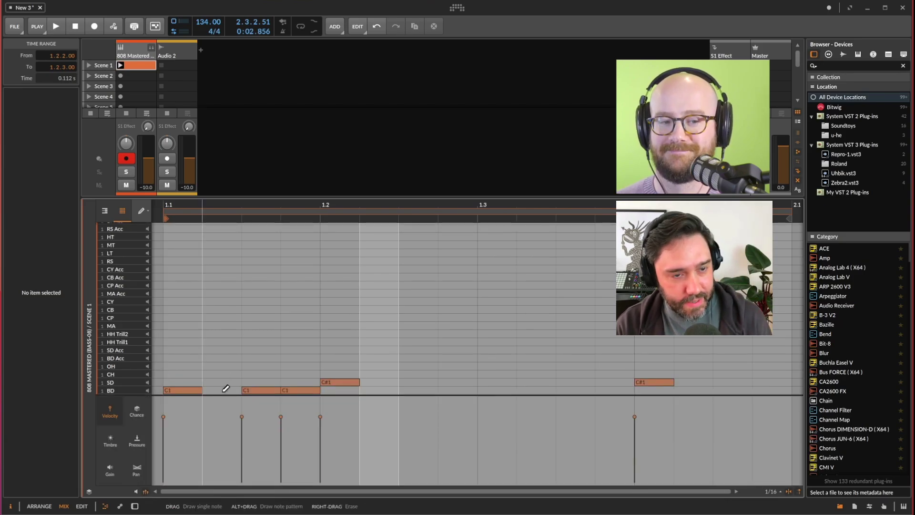
click(131, 408)
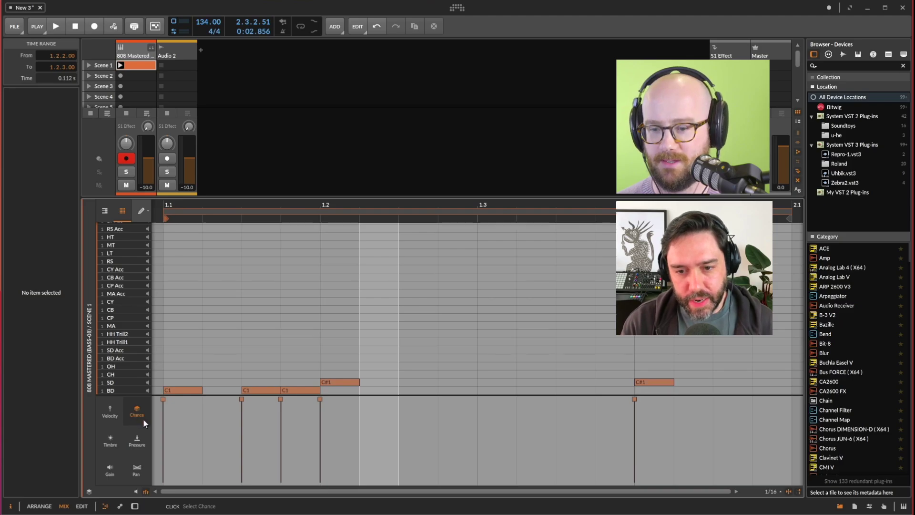
mouse_move(166, 396)
mouse_down()
mouse_move(166, 420)
mouse_move(243, 413)
mouse_move(292, 429)
mouse_move(478, 429)
mouse_up()
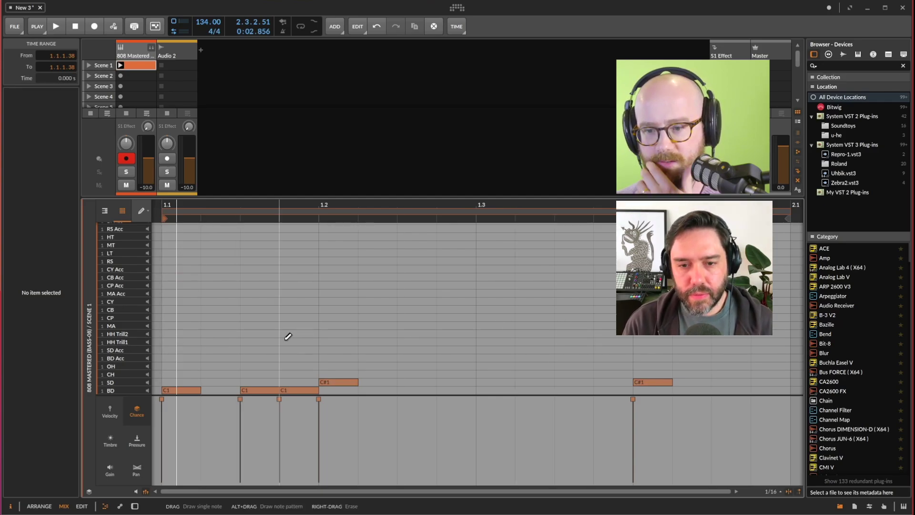
Step: Draw a pattern of sixteenth notes across the whole bar on the HH Trill1 lane with the Pen tool
key(1)
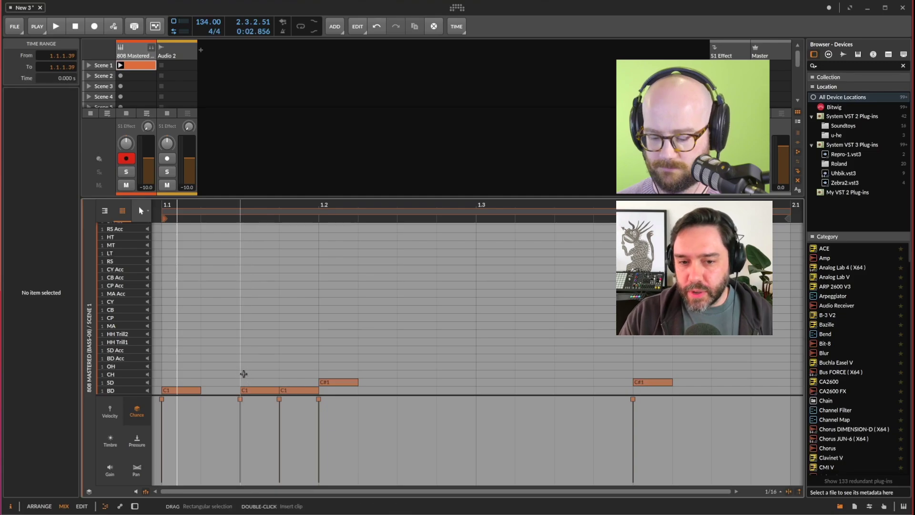
key(2)
key(3)
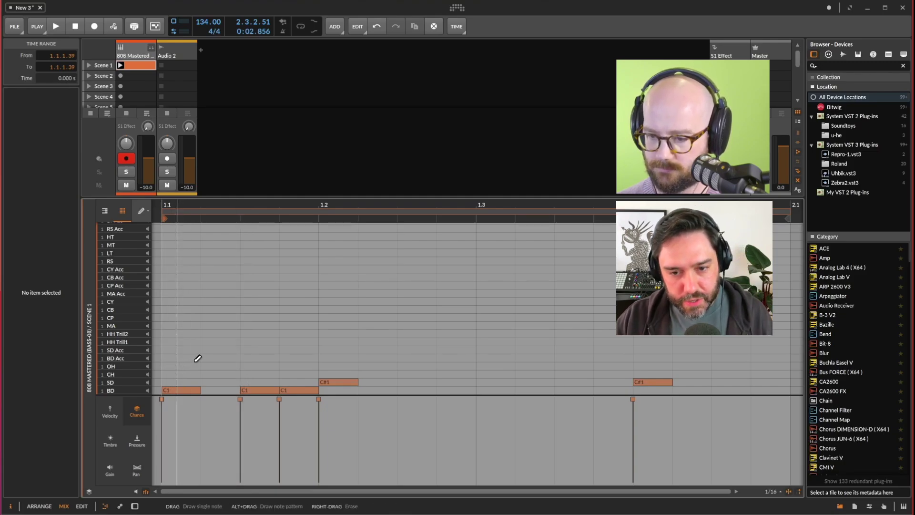
mouse_move(165, 342)
mouse_down()
mouse_move(758, 342)
mouse_move(774, 351)
mouse_move(765, 381)
mouse_up()
click(171, 341)
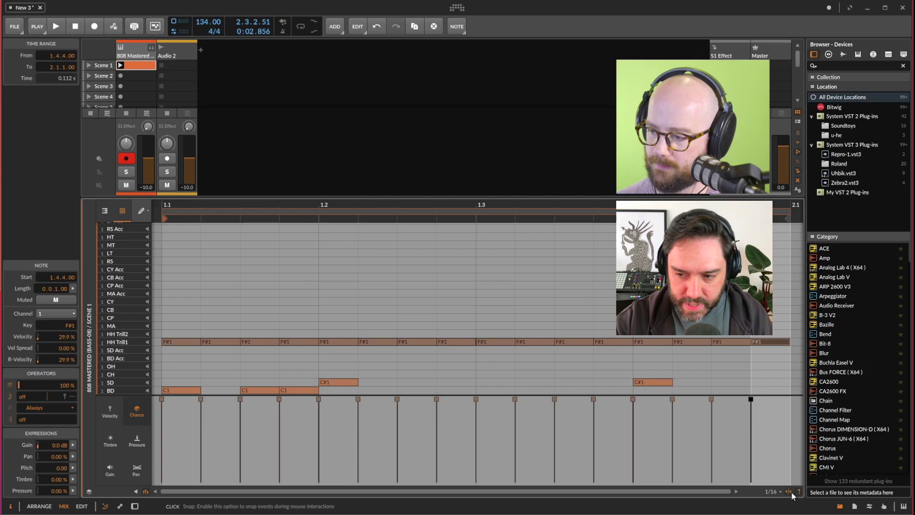
Step: Replace the HH Trill1 pattern with 1/32 notes across the bar using a finer grid, and play the clip
click(773, 492)
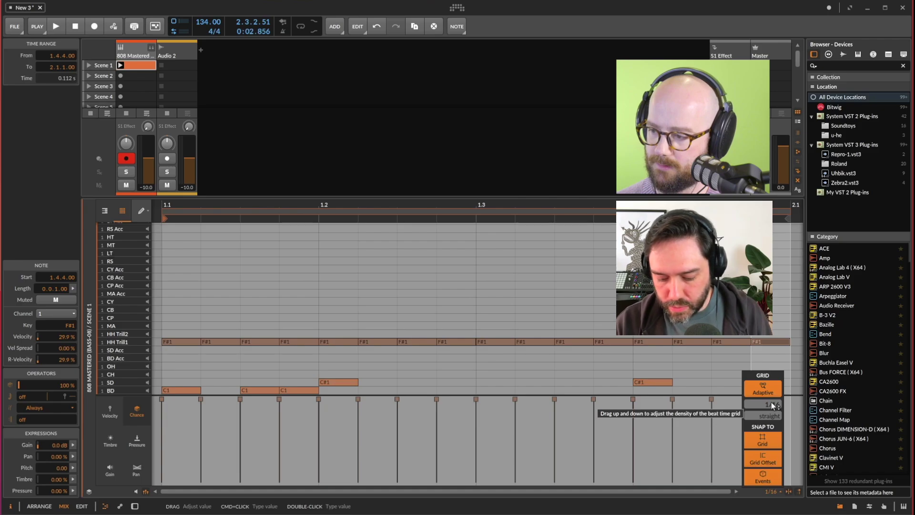
mouse_move(773, 405)
mouse_down()
mouse_move(773, 418)
mouse_move(772, 405)
mouse_up()
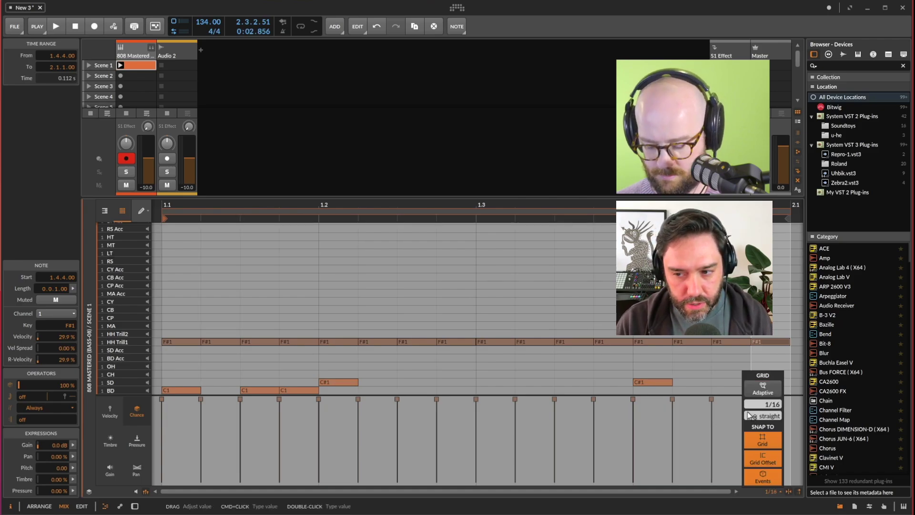
click(582, 365)
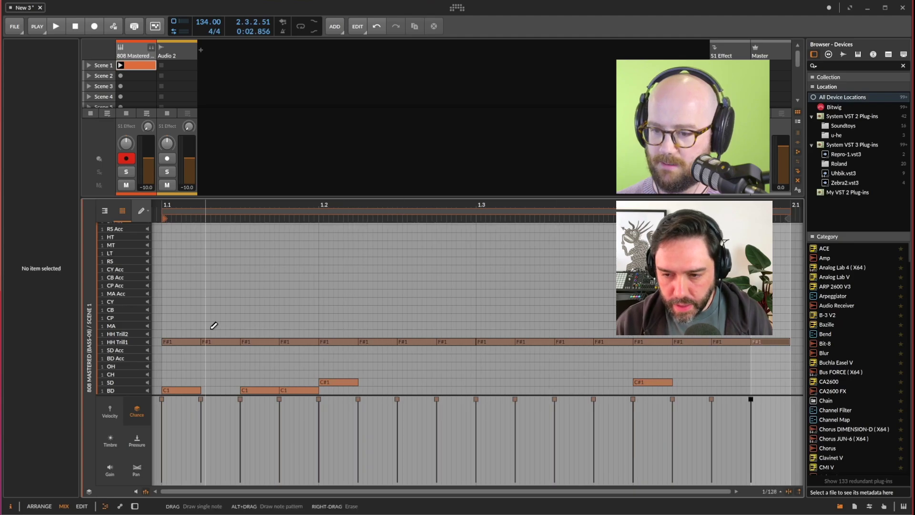
key(ctrl+z)
mouse_move(166, 342)
mouse_down()
mouse_move(667, 340)
mouse_move(775, 326)
mouse_up()
key(space)
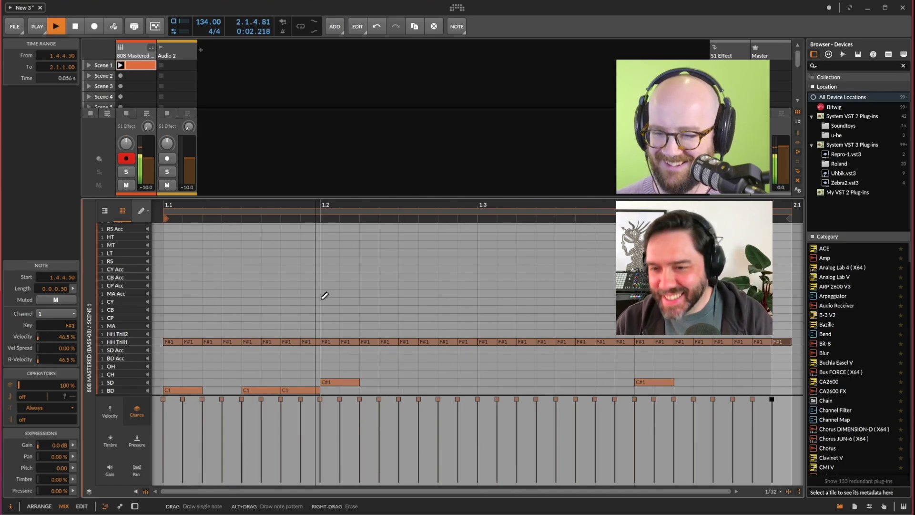
key(space)
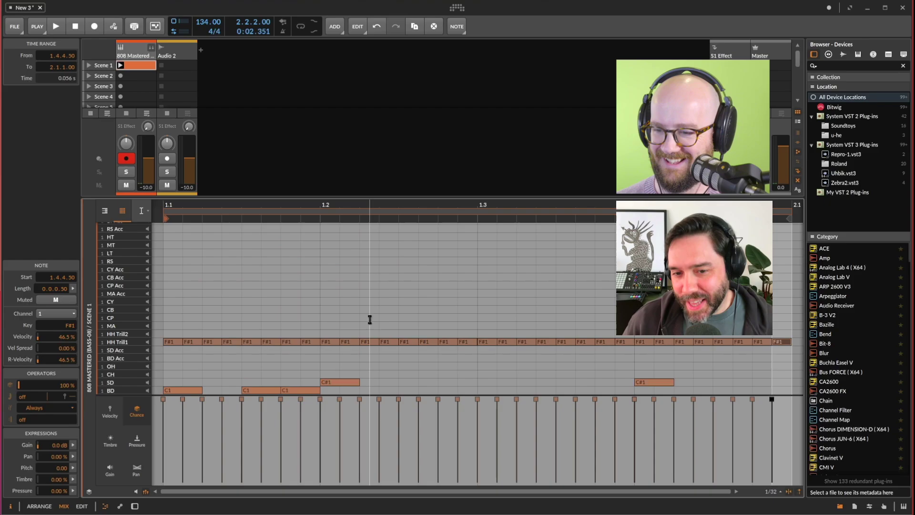
Step: Return the beat grid to 1/16 and delete all notes on the HH Trill1 lane
key(2)
key(1)
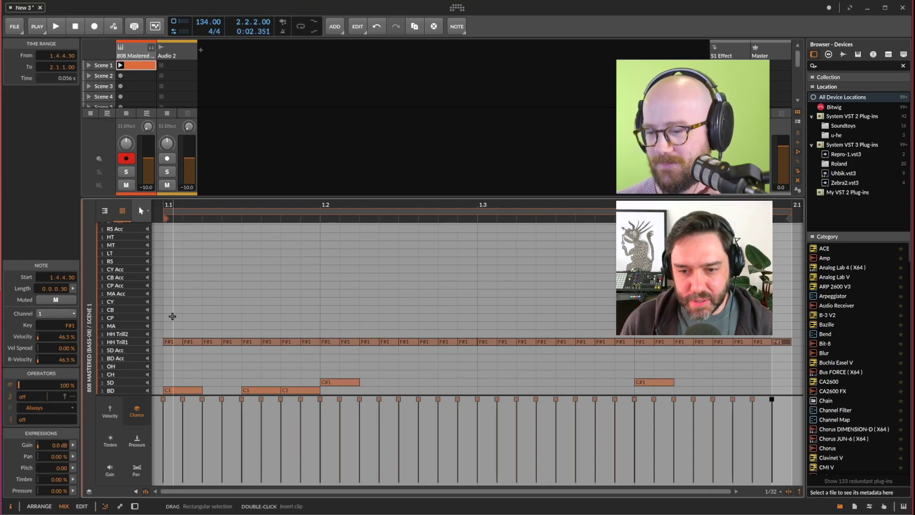
drag(172, 315, 777, 349)
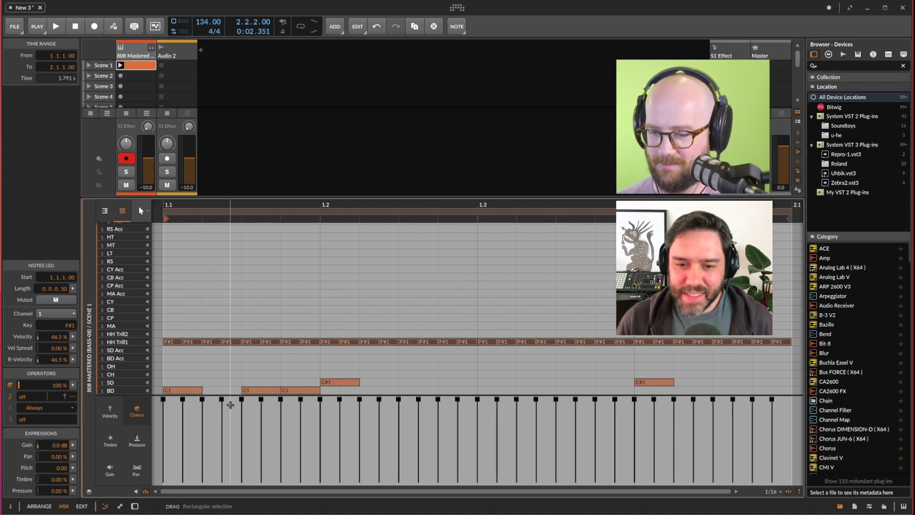
key(Delete)
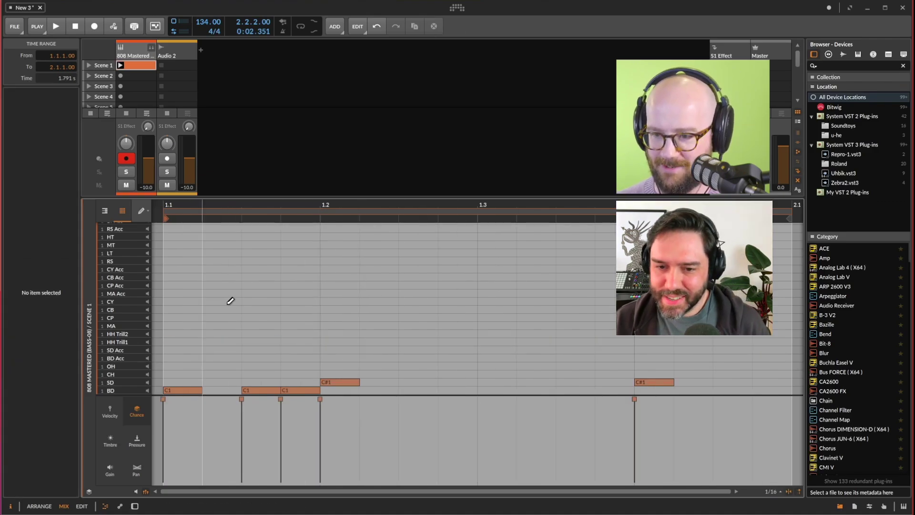
Step: Fill the bar with sixteenth notes on HH Trill1, move them up to the HH Trill2 lane and play the clip
key(3)
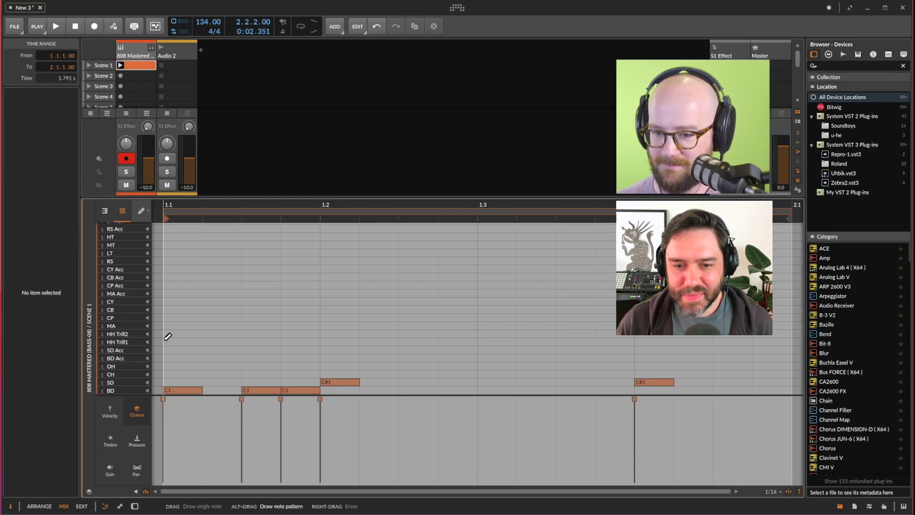
mouse_move(166, 341)
mouse_down()
mouse_move(354, 326)
mouse_move(791, 324)
mouse_up()
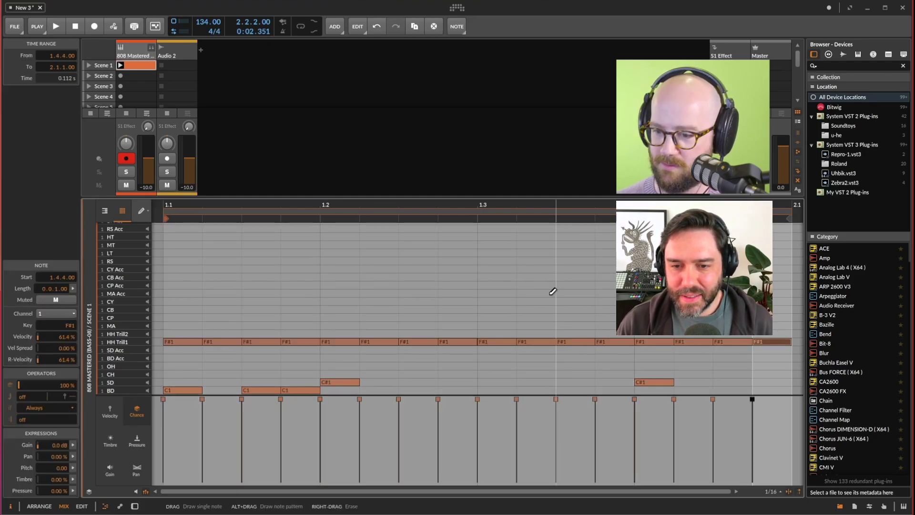
key(ctrl+a)
key(Up)
key(space)
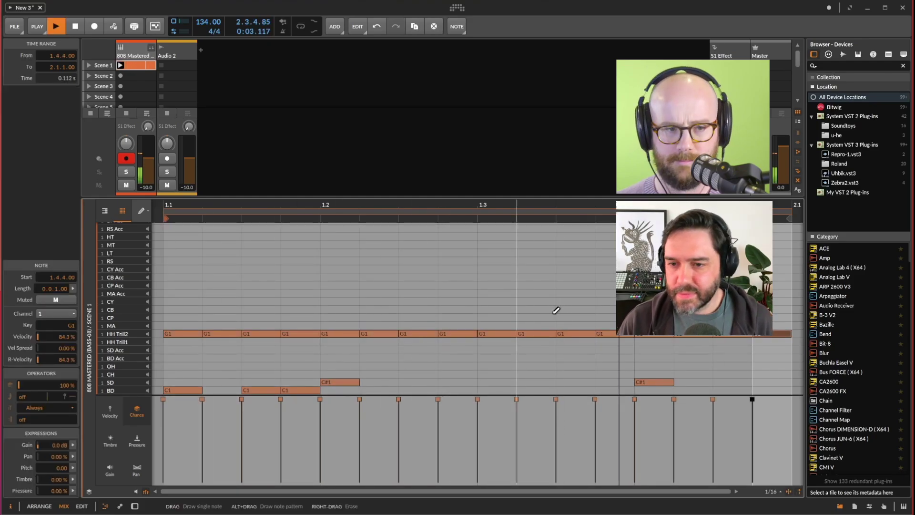
key(space)
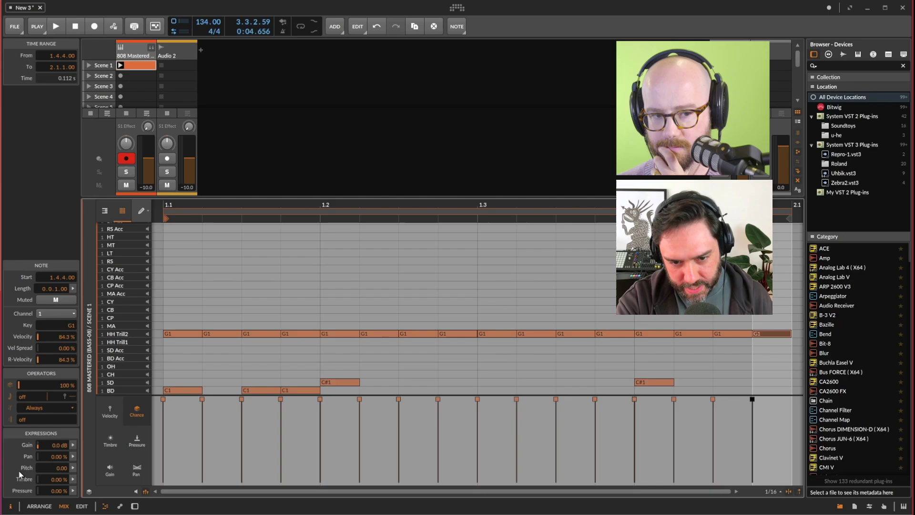
Step: Hide the Inspector Panel and show it again
click(9, 507)
click(9, 507)
click(9, 507)
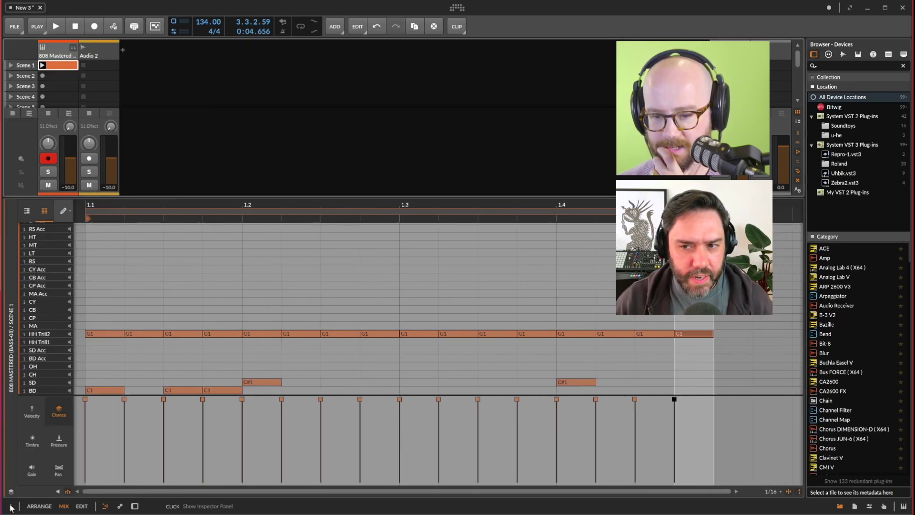
click(10, 507)
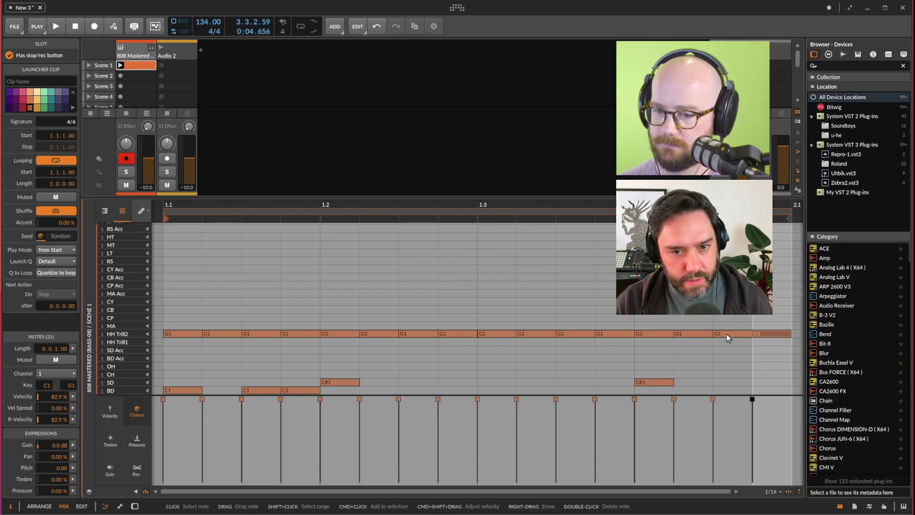
Step: Give the last HH Trill2 note a repeat count of 8 and play the clip
click(776, 334)
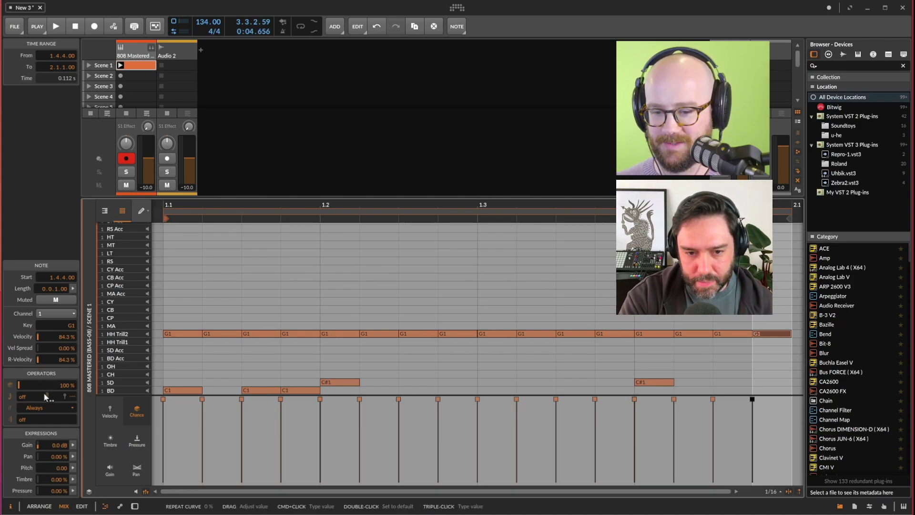
mouse_move(34, 393)
mouse_down()
mouse_move(34, 429)
mouse_move(23, 389)
mouse_up()
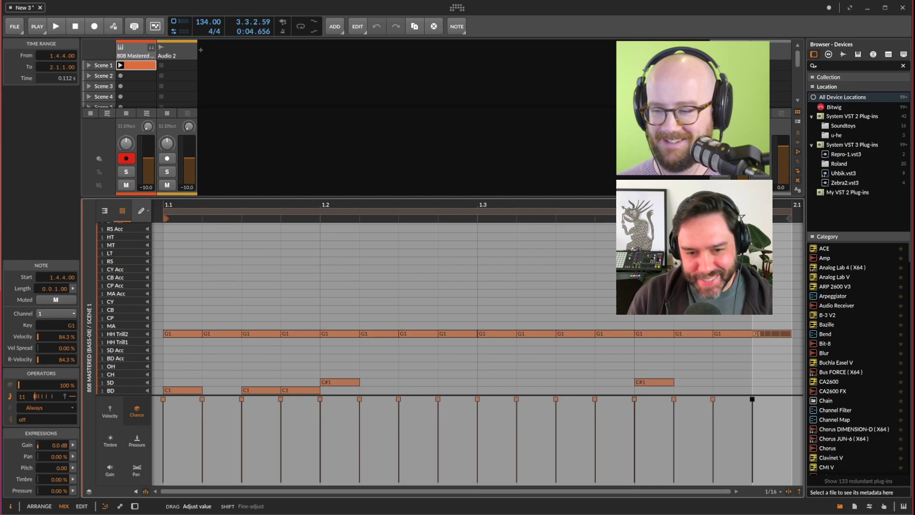
drag(22, 389, 22, 396)
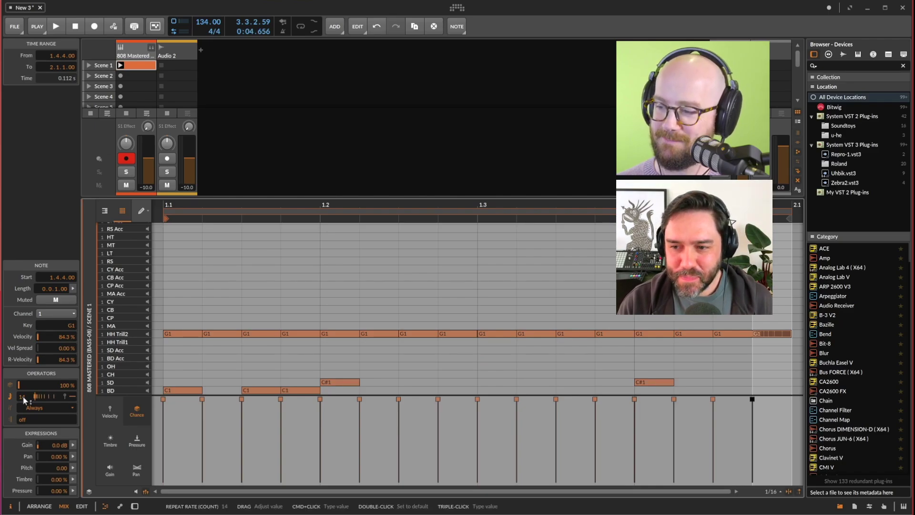
key(space)
key(1)
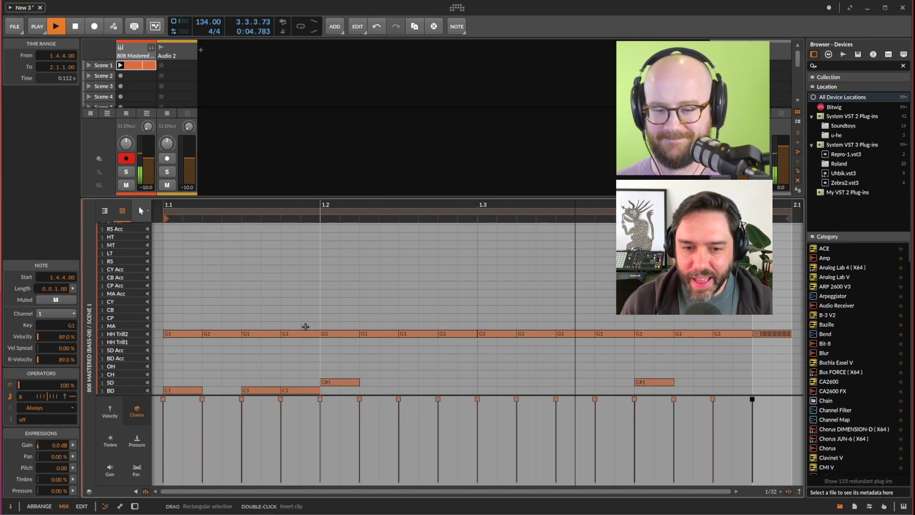
Step: Bend the last HH Trill2 note's repeat curve to about -79 %, reset it to 0 %, and bend it positive during playback
drag(51, 397, 36, 396)
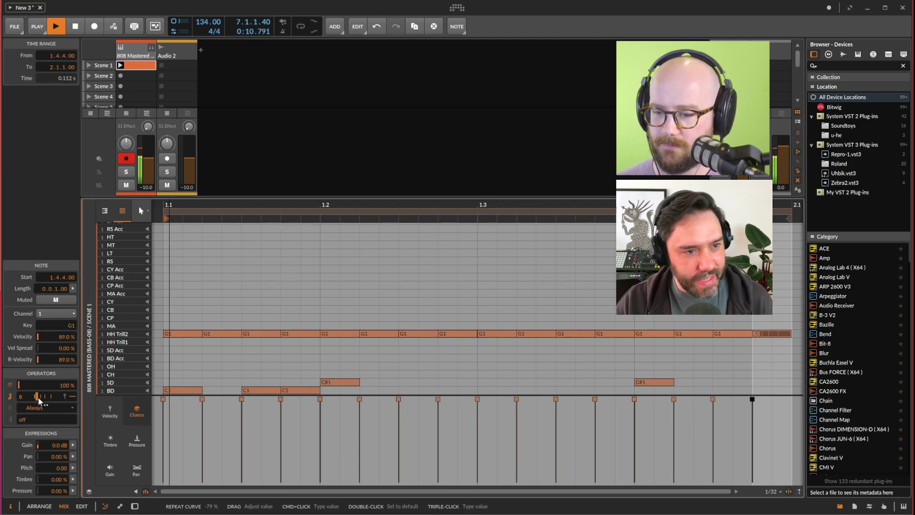
double_click(45, 399)
key(space)
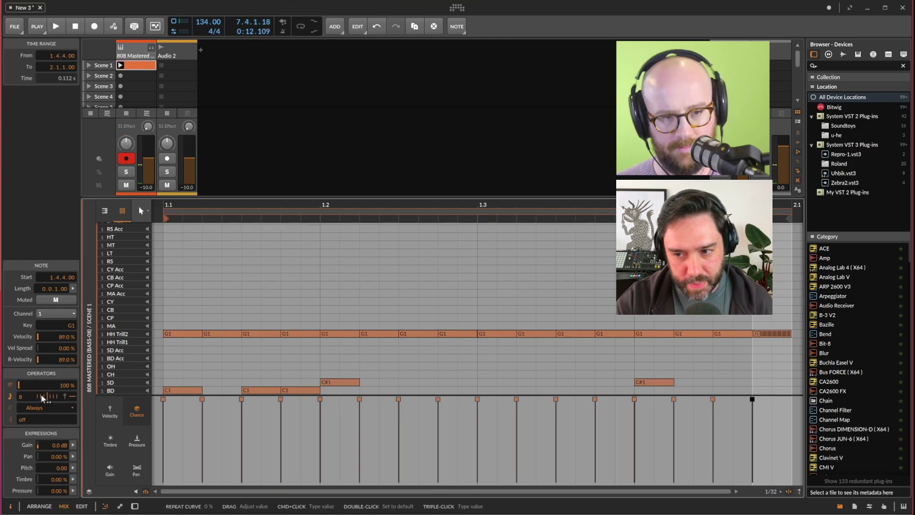
drag(41, 399, 48, 398)
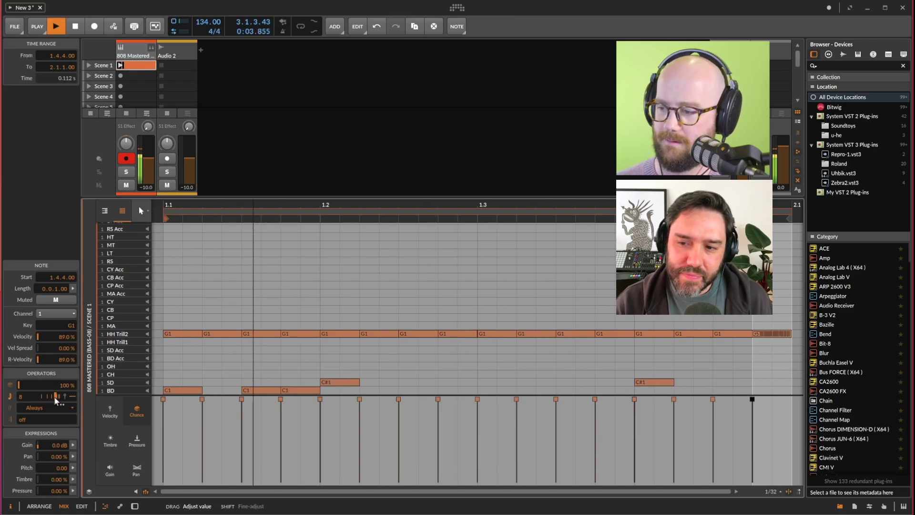
key(space)
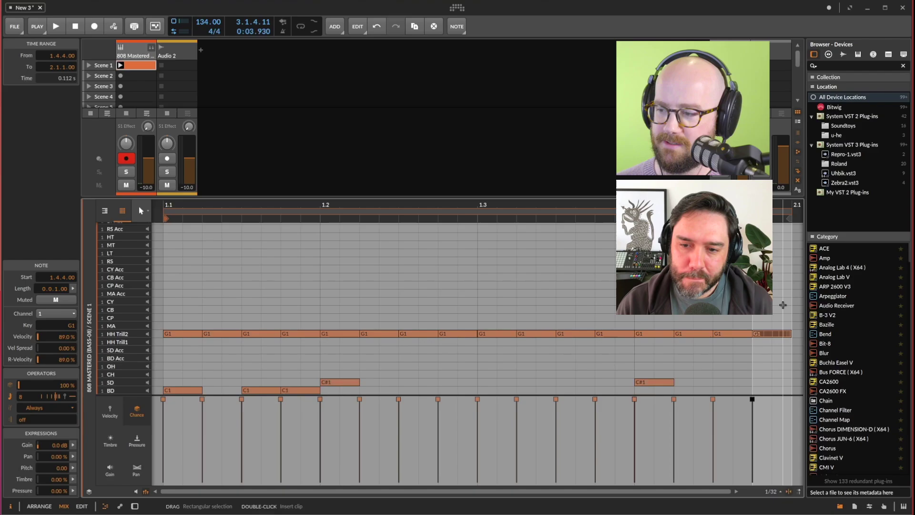
Step: Lengthen the first HH Trill2 note across the whole bar so that it replaces the other notes on the lane
mouse_move(783, 305)
mouse_down()
mouse_move(455, 367)
mouse_move(295, 329)
mouse_move(186, 339)
mouse_move(681, 339)
mouse_up()
double_click(176, 335)
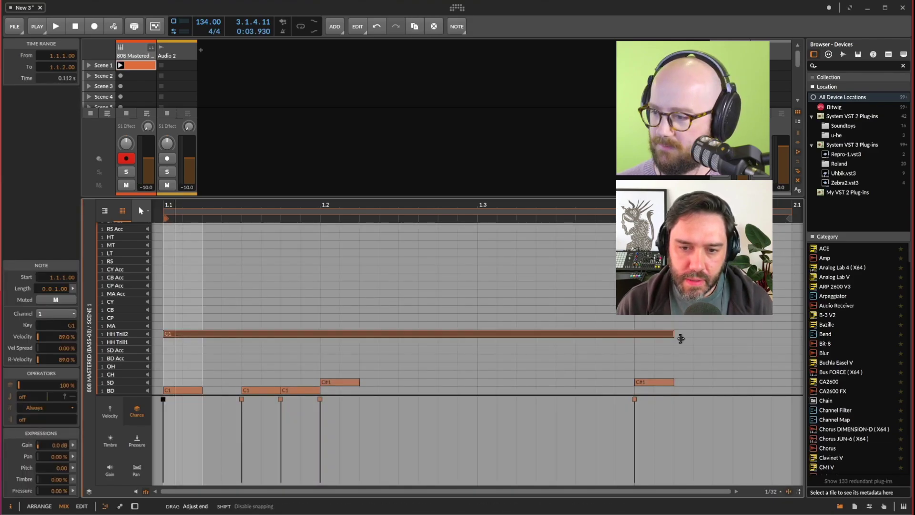
drag(792, 333, 792, 334)
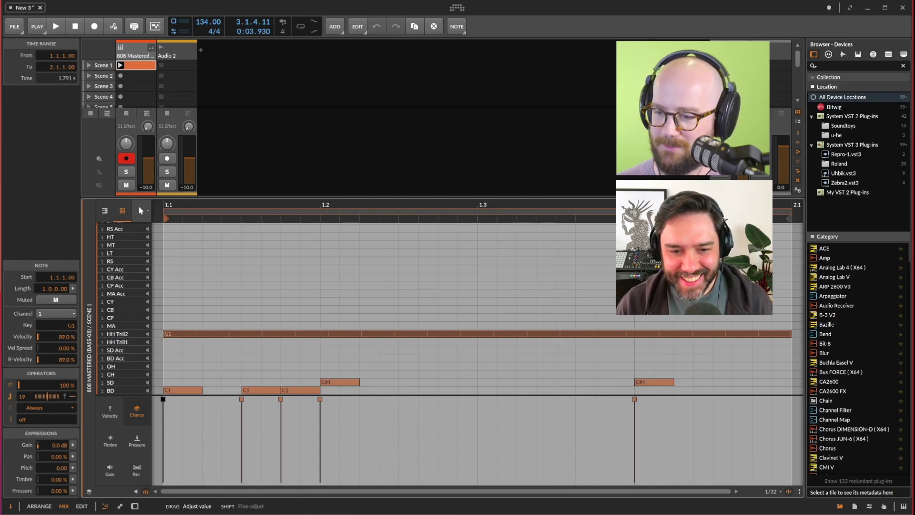
Step: Set the bar-long note's repeat count to 26 and sweep its repeat curve from -100 % to positive while the clip plays
key(space)
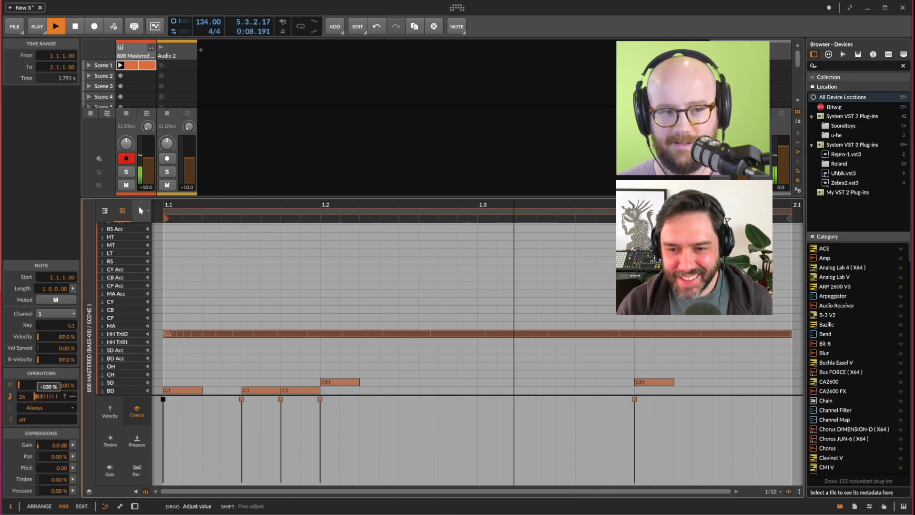
drag(47, 387, 48, 359)
key(space)
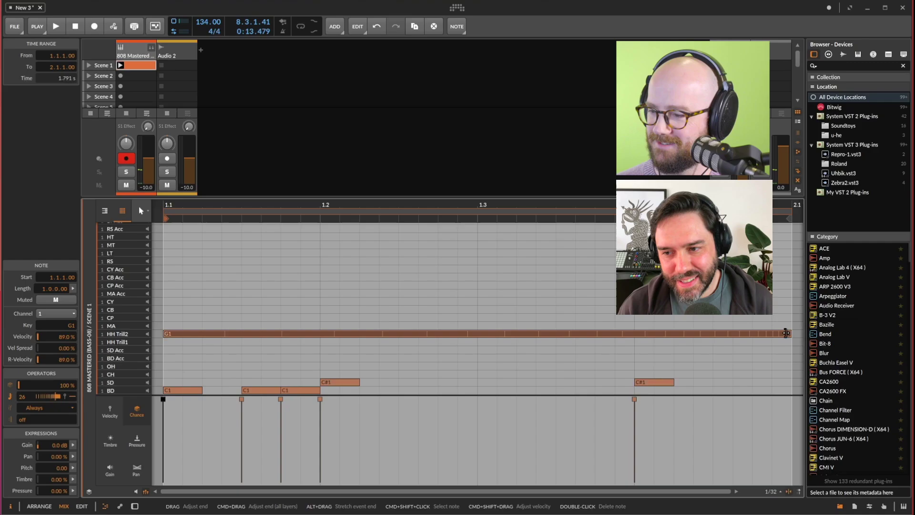
Step: Shorten the HH Trill2 note to two beats, duplicate it at 1.3 with a repeat curve of about -77 %, and play the clip
drag(790, 334, 477, 338)
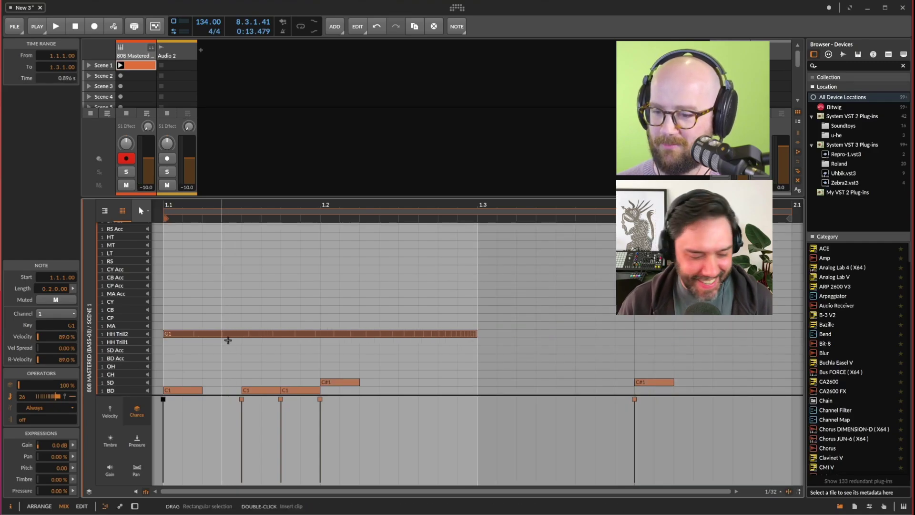
drag(229, 340, 536, 338)
drag(61, 396, 51, 396)
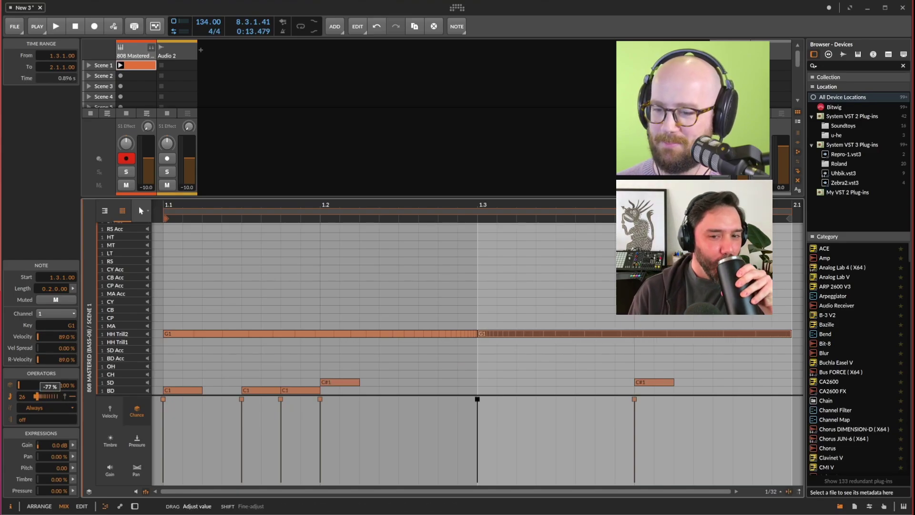
click(166, 318)
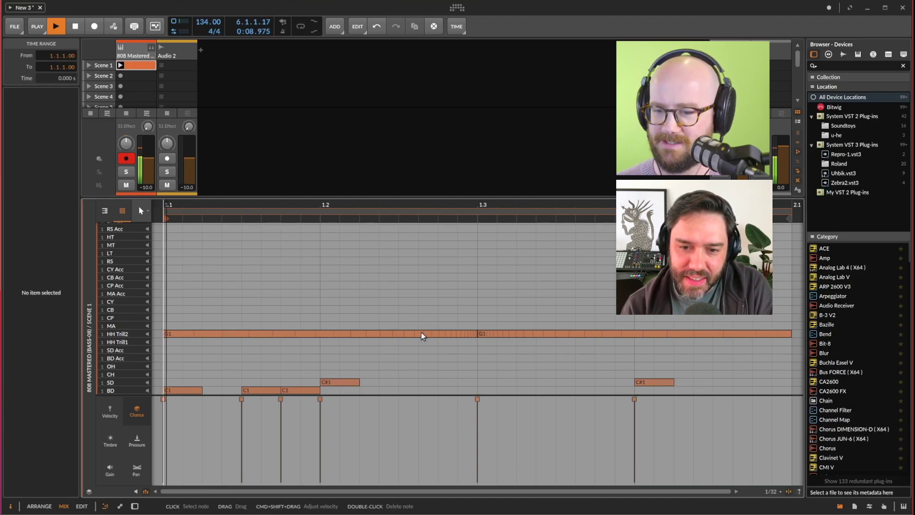
key(space)
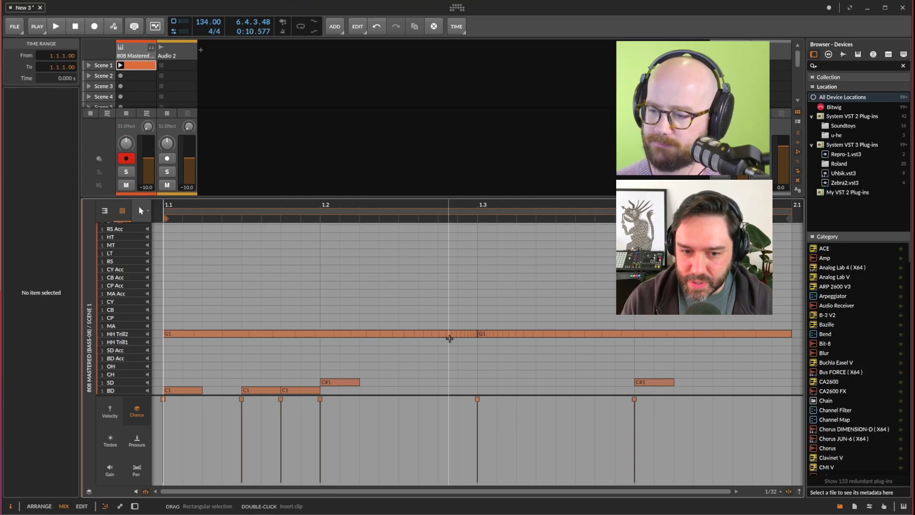
Step: Show the velocities and give the first HH Trill2 note a rising repeat velocity ramp starting at 5.18 %, then play the clip
click(447, 334)
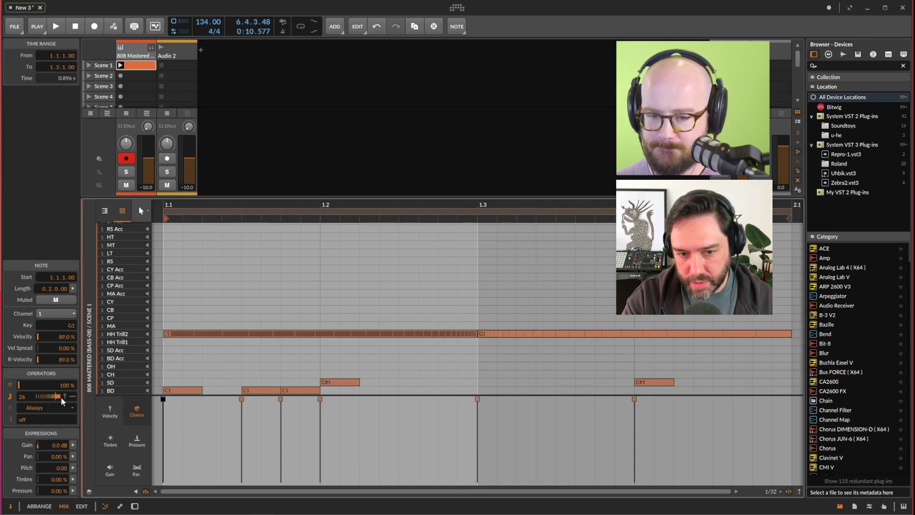
click(116, 416)
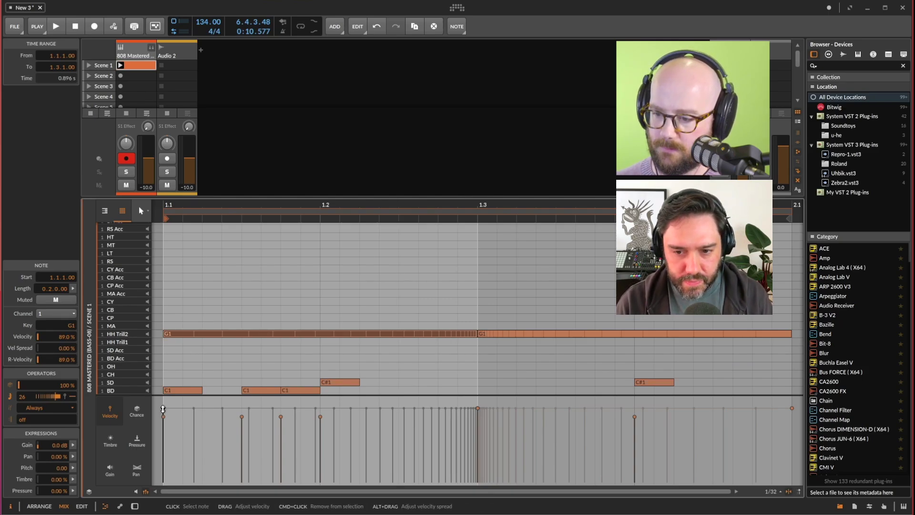
drag(163, 409, 164, 442)
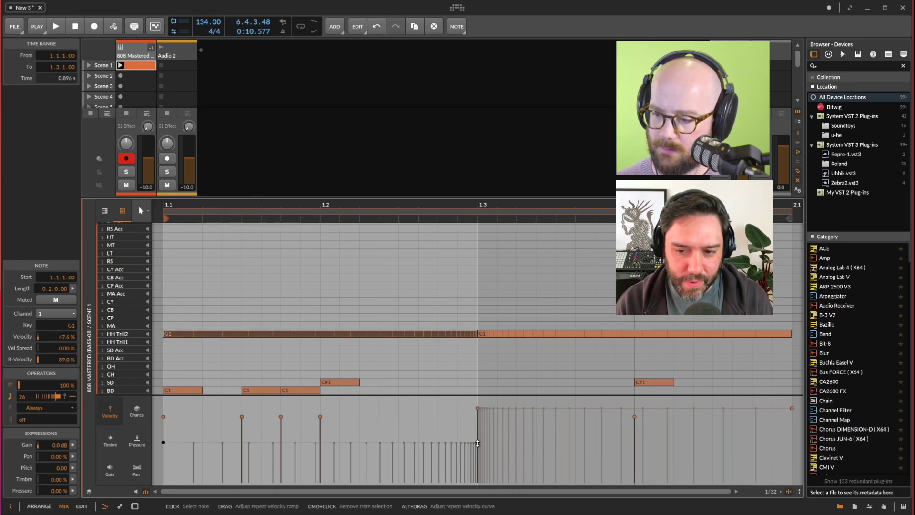
drag(478, 443, 478, 408)
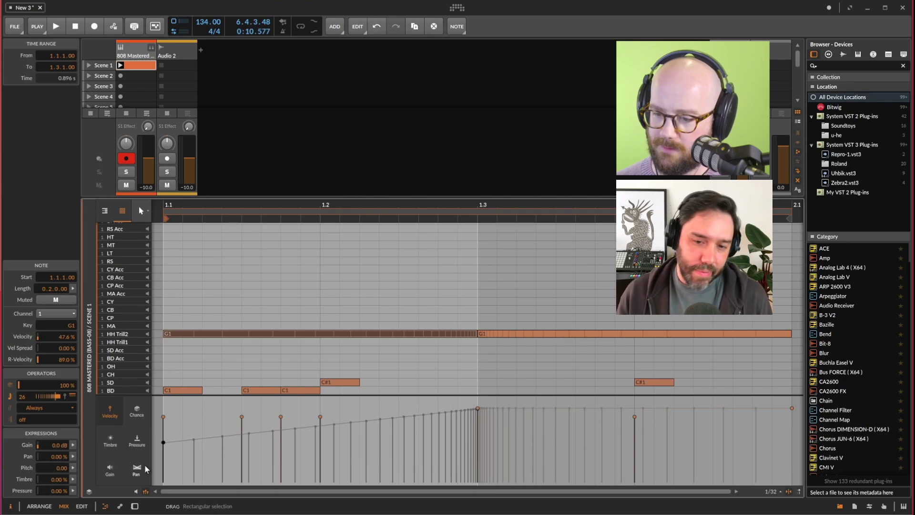
drag(163, 442, 163, 478)
key(space)
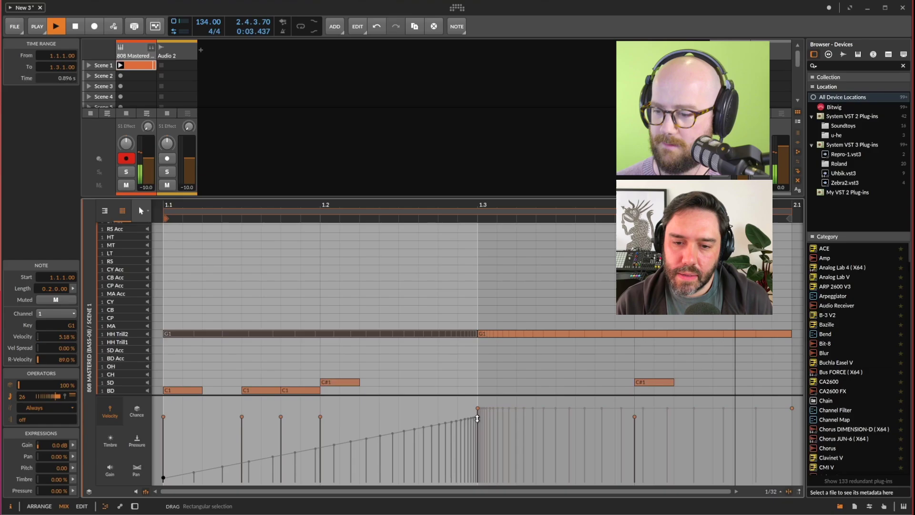
Step: Lower the end point of the first HH Trill2 note's velocity ramp in two passes, listening in between
drag(477, 418, 477, 431)
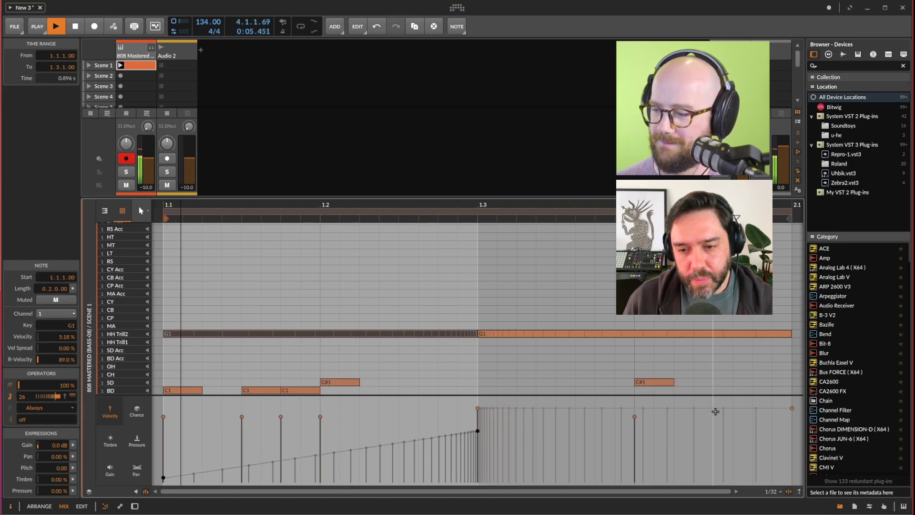
key(space)
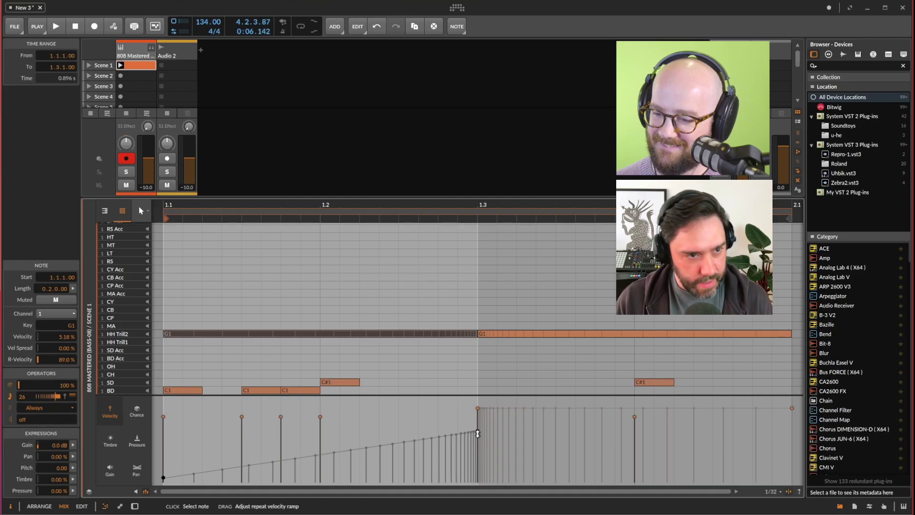
drag(477, 431, 477, 438)
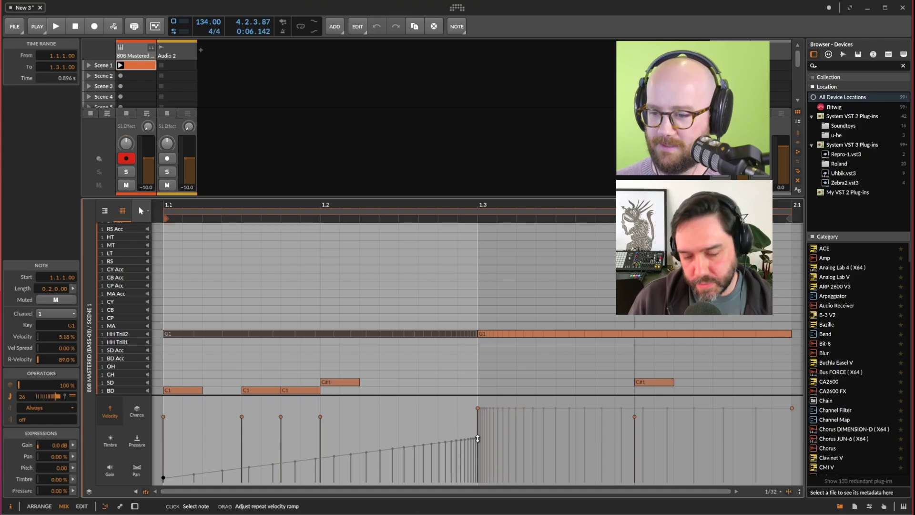
Step: Show the 808 Mastered track's Drum Machine device and play the clip briefly
click(136, 54)
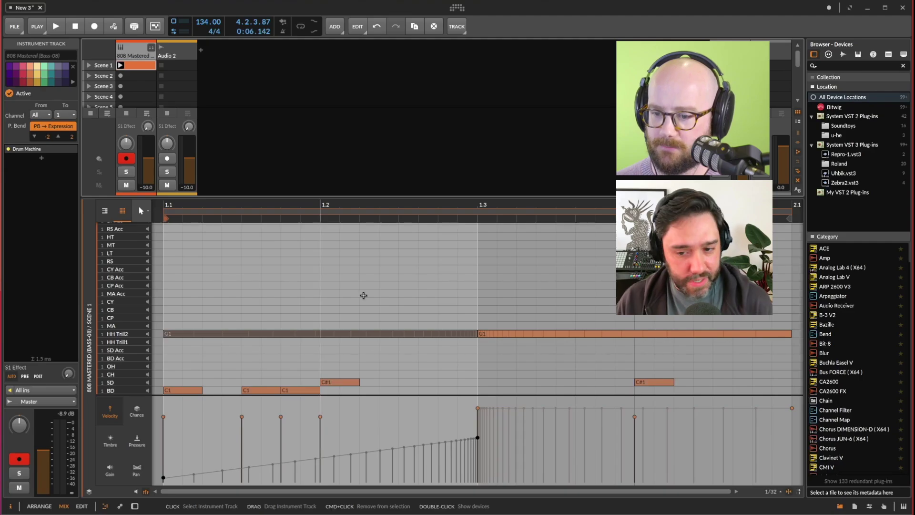
double_click(132, 54)
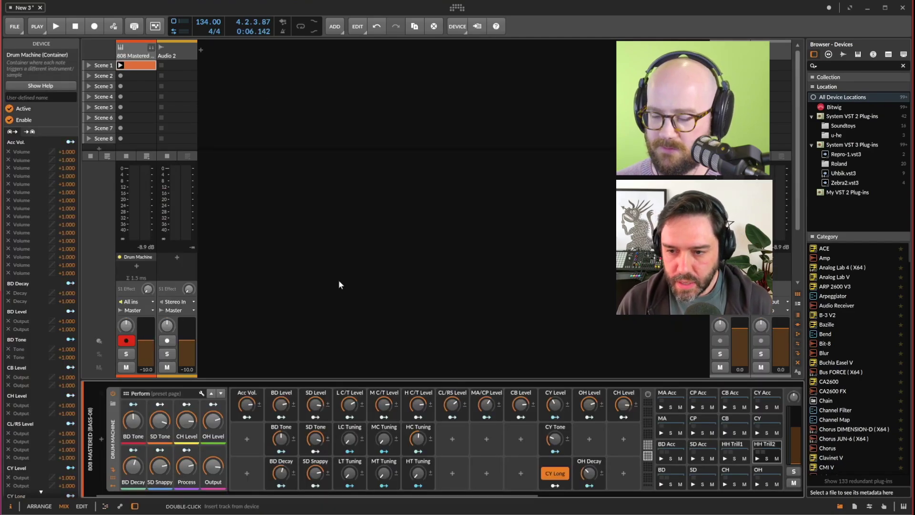
key(space)
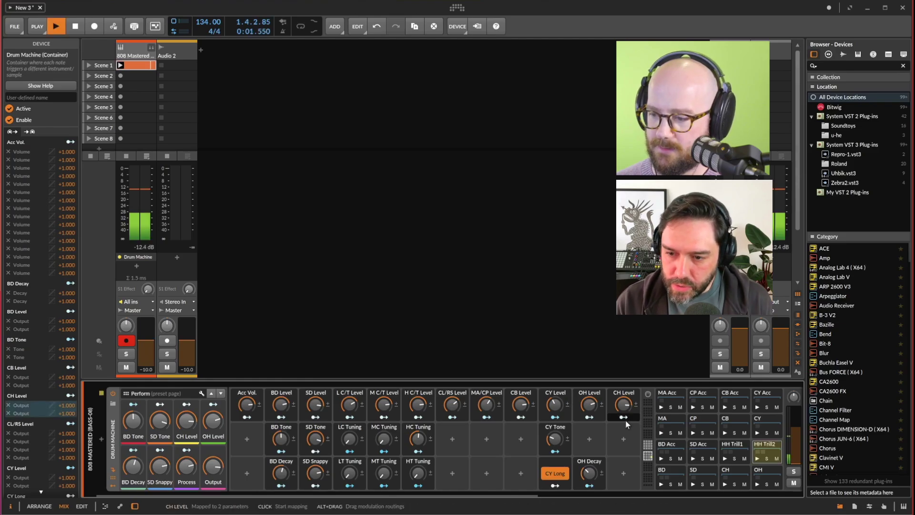
key(space)
Step: In the HH Trill2 pad's OH Accent chain, raise the Sampler's velocity sensitivity to +60.0 dB and play the clip
click(765, 446)
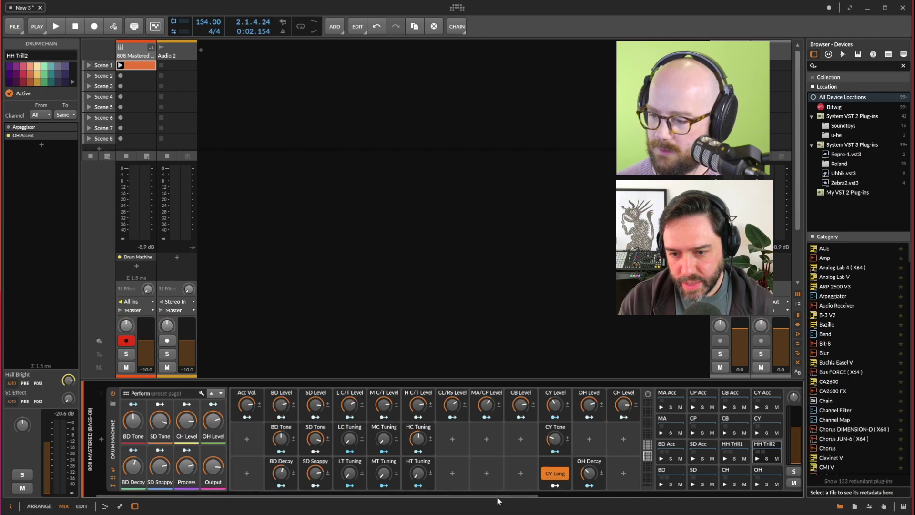
drag(498, 496, 797, 479)
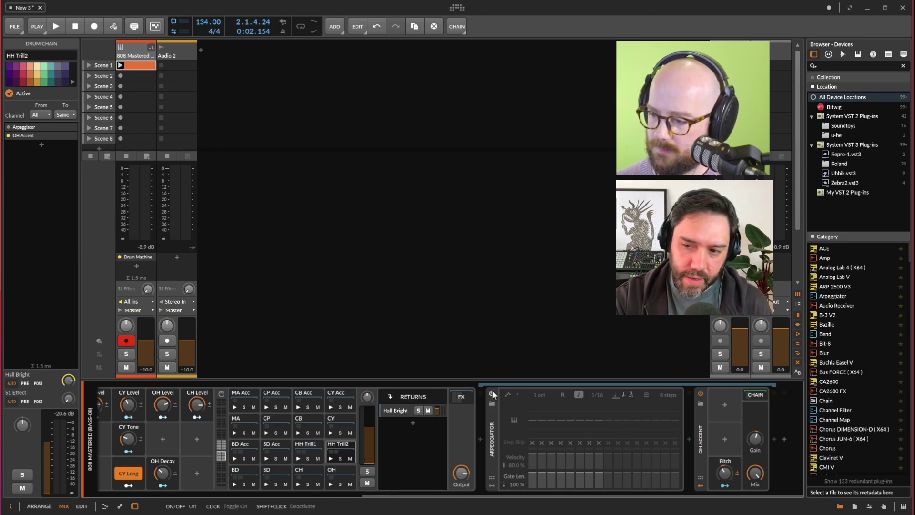
click(756, 396)
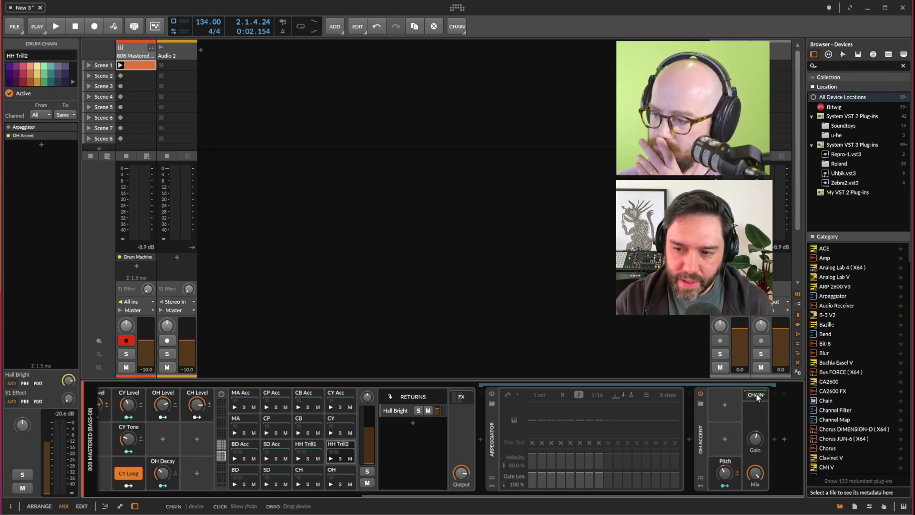
drag(517, 494, 694, 499)
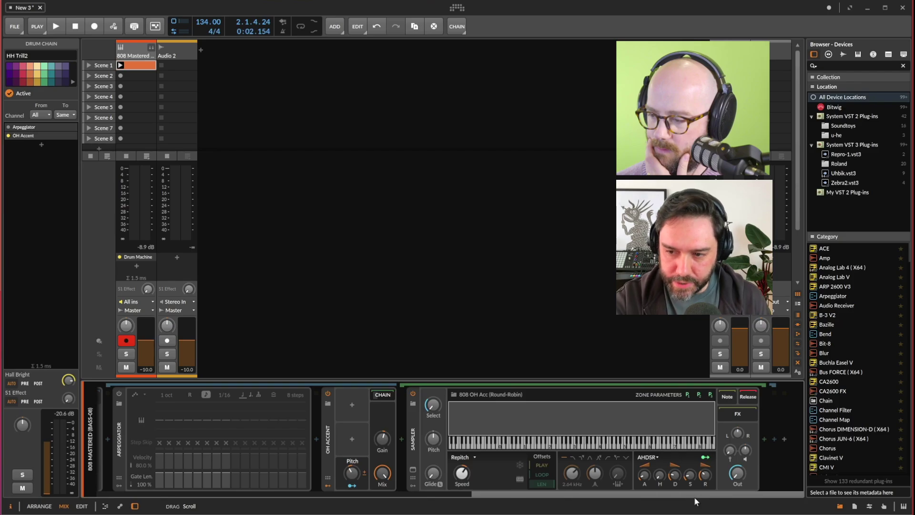
drag(694, 497, 694, 496)
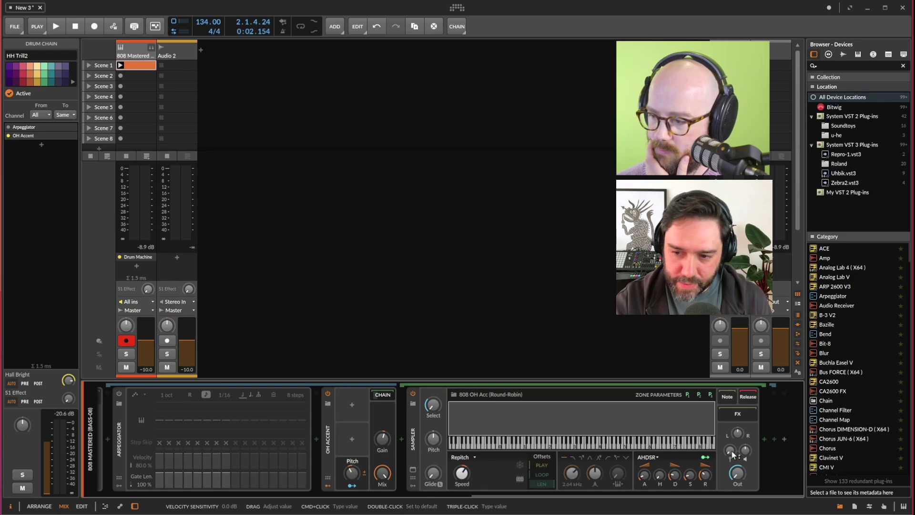
drag(733, 455, 733, 429)
key(space)
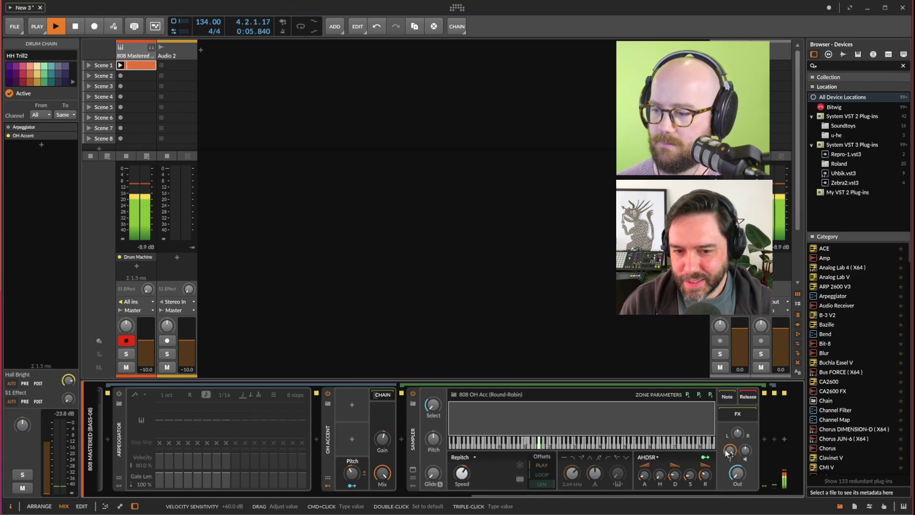
Step: Stop the clip, reset the OH Accent Sampler's velocity sensitivity to 0.0 dB and raise it again
key(space)
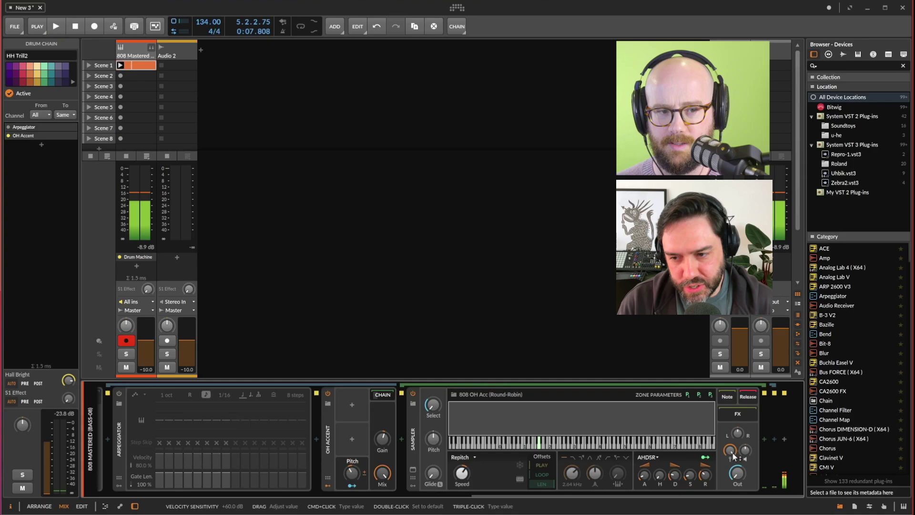
drag(733, 456, 734, 461)
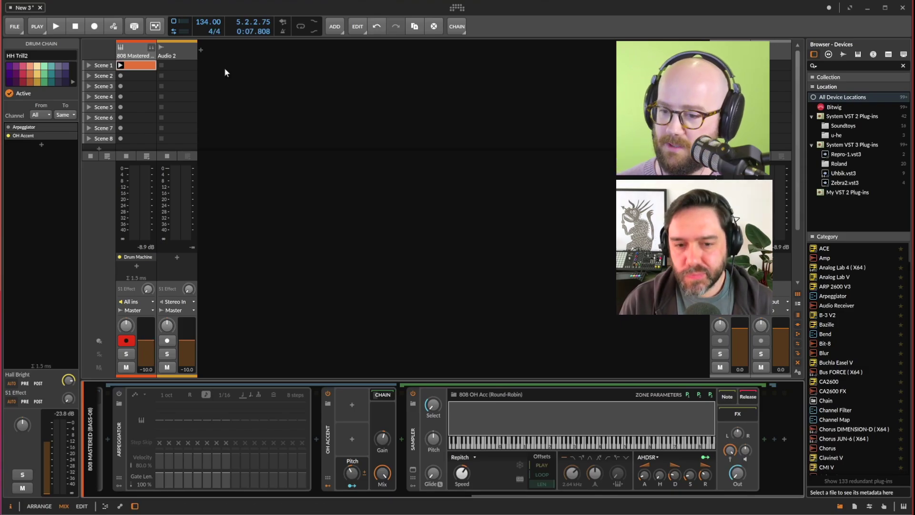
double_click(732, 451)
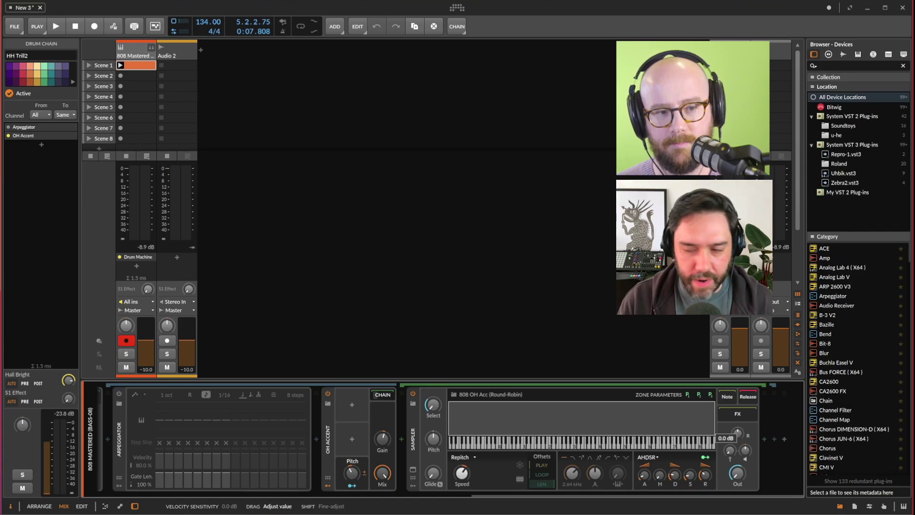
drag(732, 450, 730, 217)
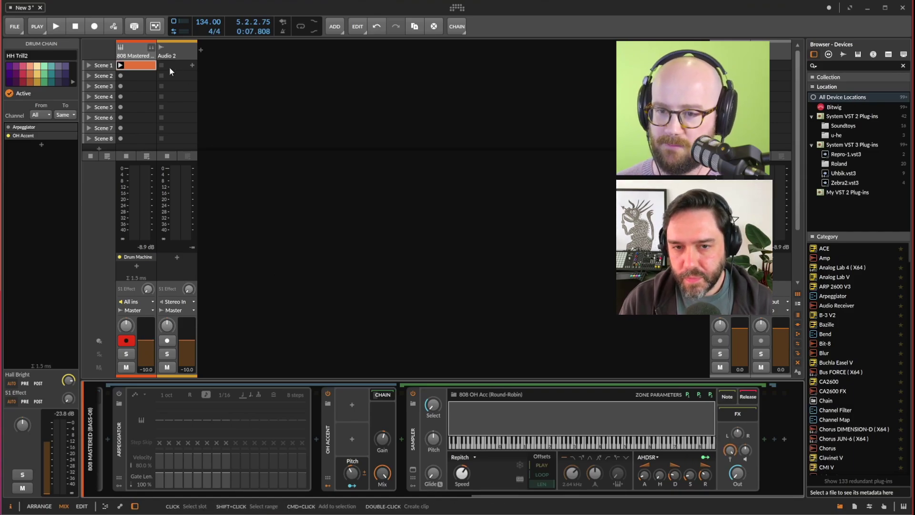
Step: Open the Scene 1 clip for editing, play it and give the second HH Trill2 note a slightly rising velocity ramp
click(140, 68)
double_click(140, 68)
key(space)
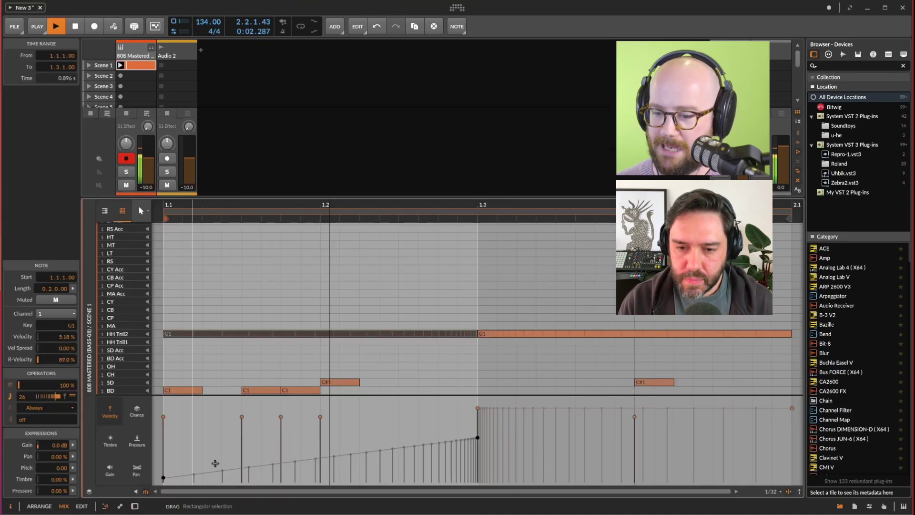
click(549, 334)
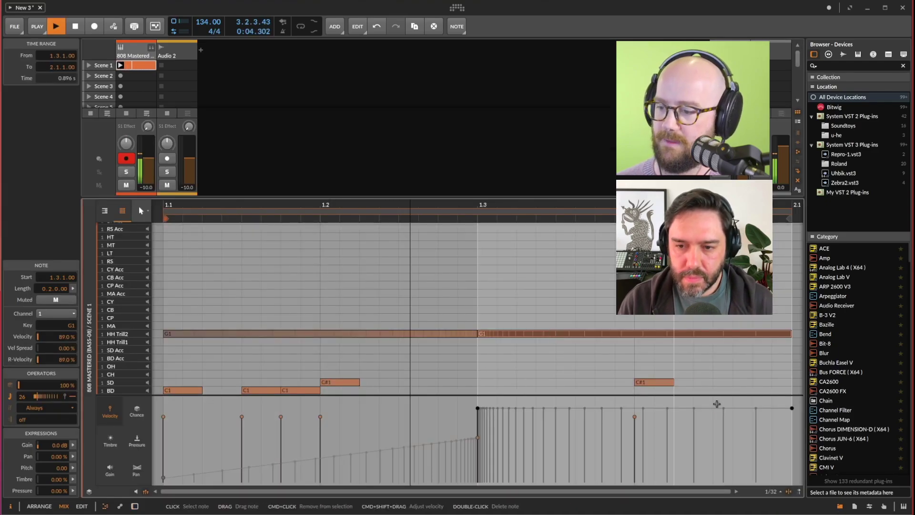
mouse_move(795, 415)
mouse_down()
mouse_move(787, 483)
mouse_move(793, 409)
mouse_up()
key(space)
click(221, 300)
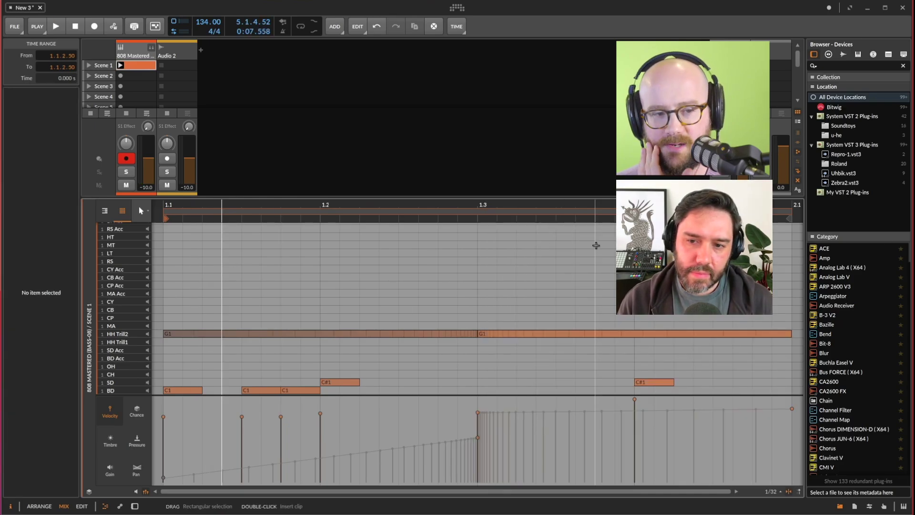
Step: Duplicate all notes of the one-bar clip into bar 2 and extend the clip's loop to two bars
click(140, 66)
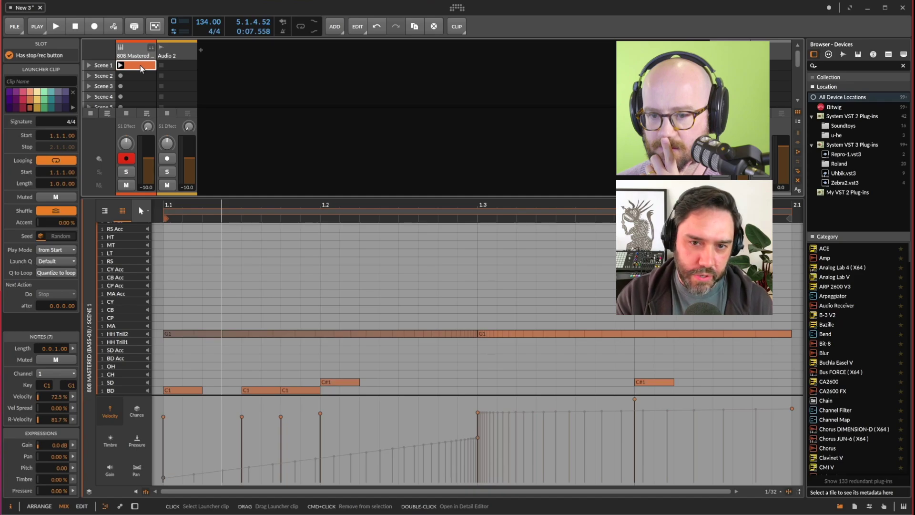
click(300, 286)
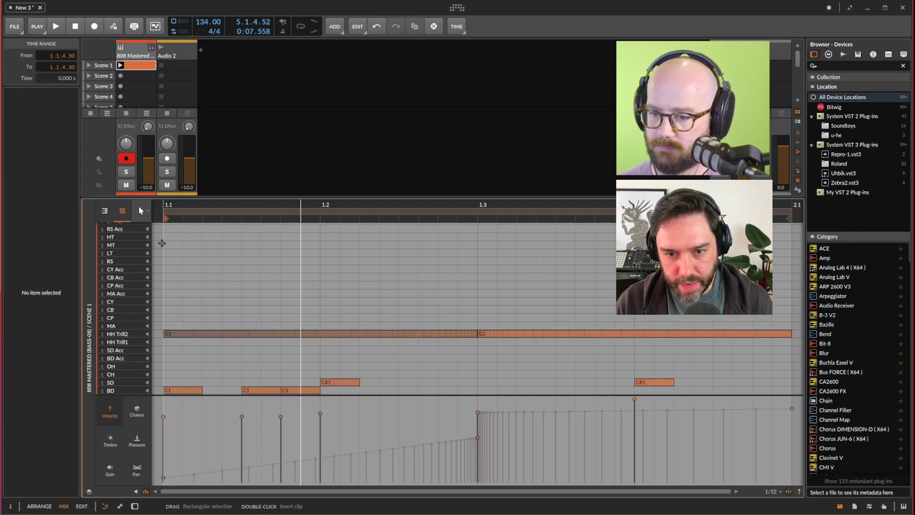
drag(162, 243, 290, 301)
key(ctrl+a)
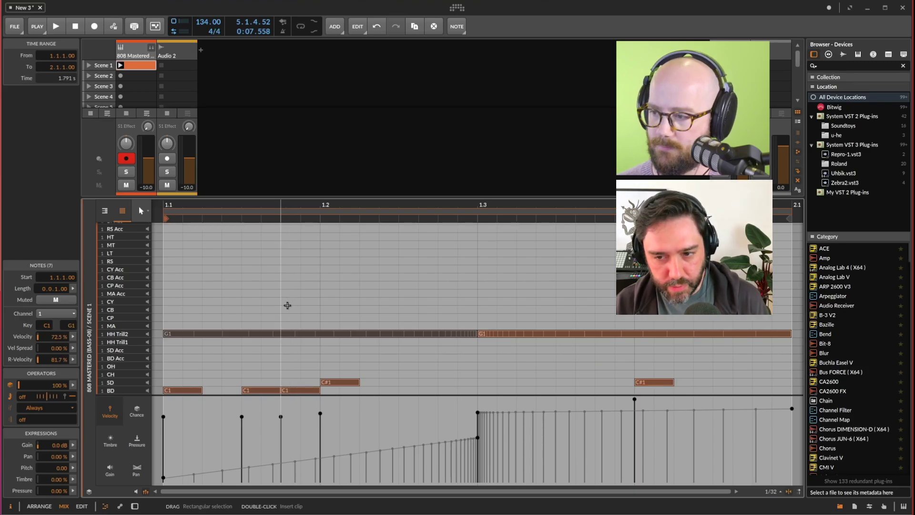
key(ctrl+d)
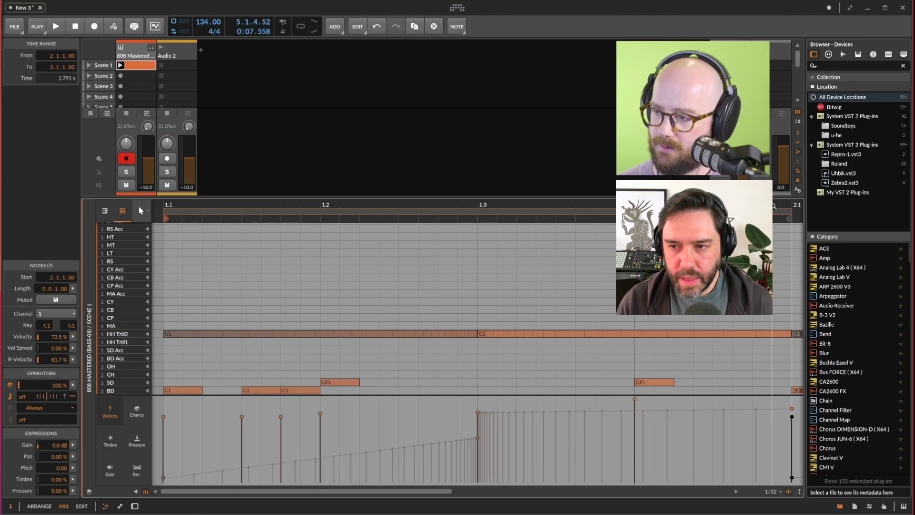
drag(775, 204, 342, 211)
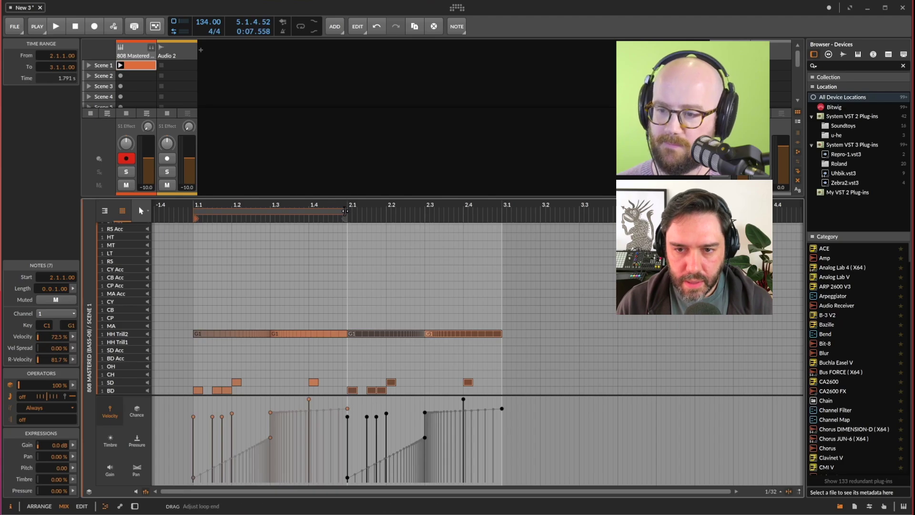
drag(347, 211, 501, 215)
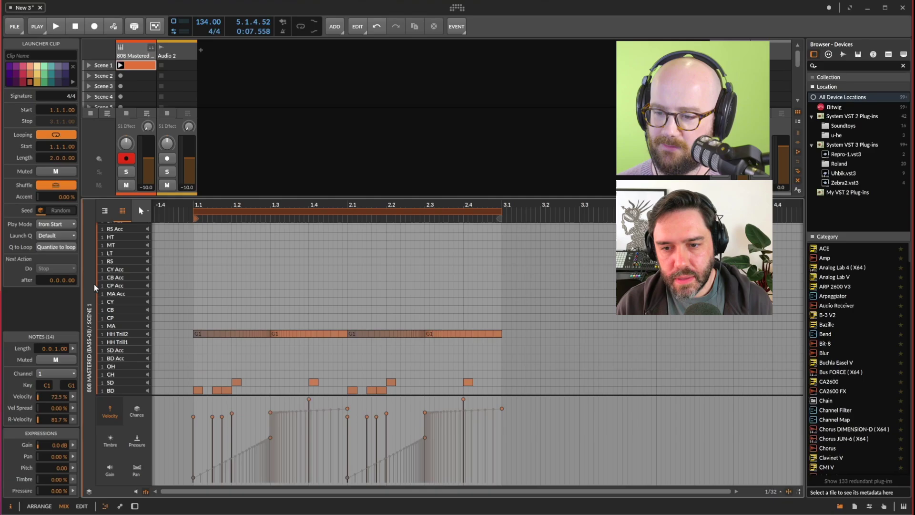
Step: Play the two-bar clip and delete the last HH Trill2 note, starting at 2.3
scroll(425, 283, up, 1)
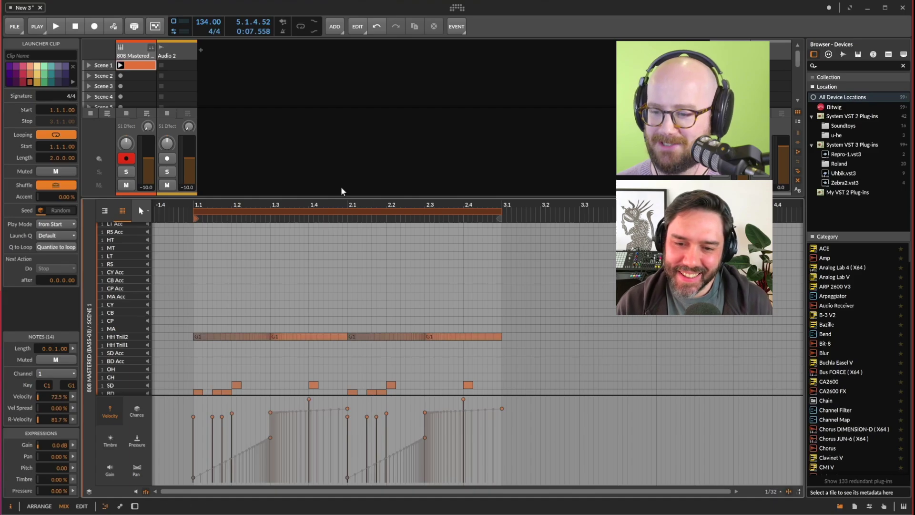
key(space)
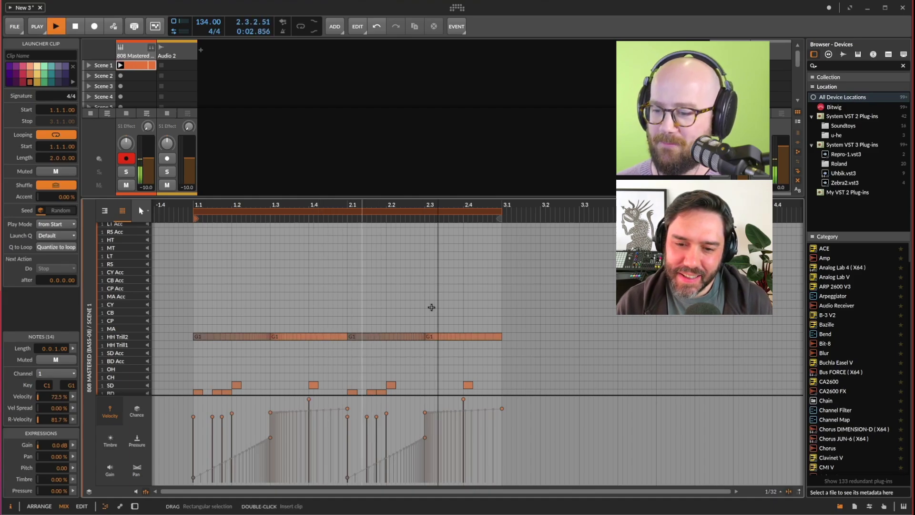
mouse_move(492, 342)
mouse_down()
mouse_move(425, 340)
mouse_move(483, 338)
mouse_up()
key(Delete)
key(space)
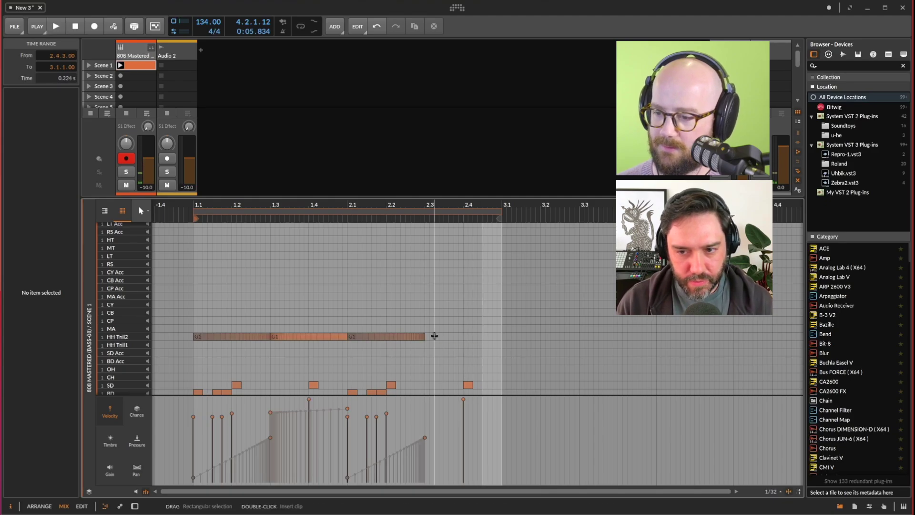
Step: Colour the notes by Pitch Class and show the clip's notes in the piano-roll editor
right_click(425, 337)
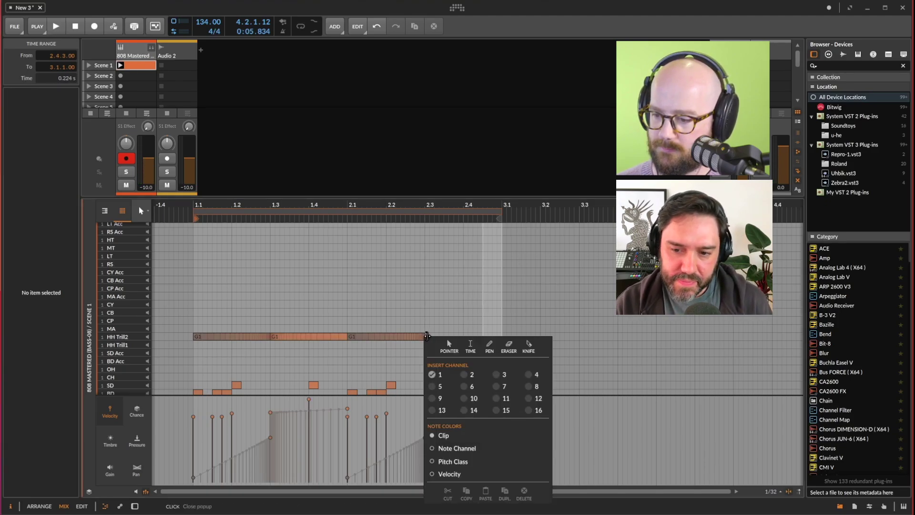
click(451, 461)
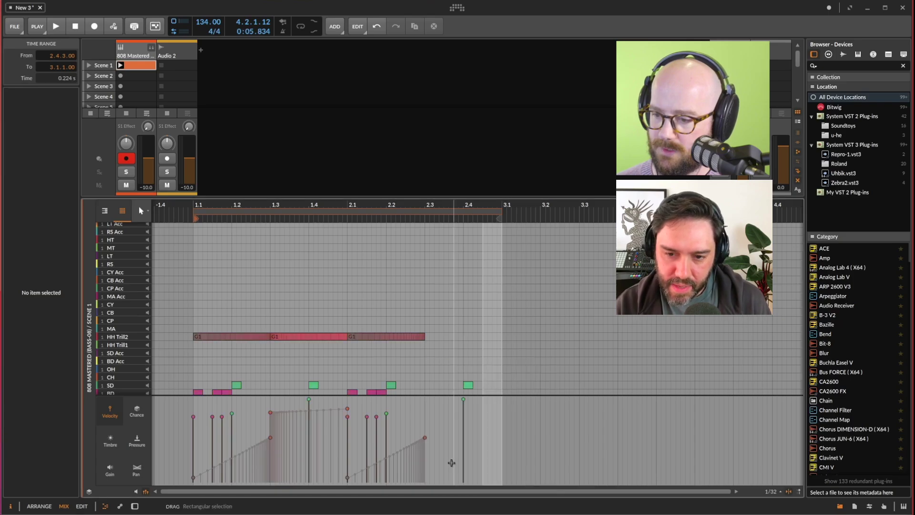
scroll(413, 294, down, 1)
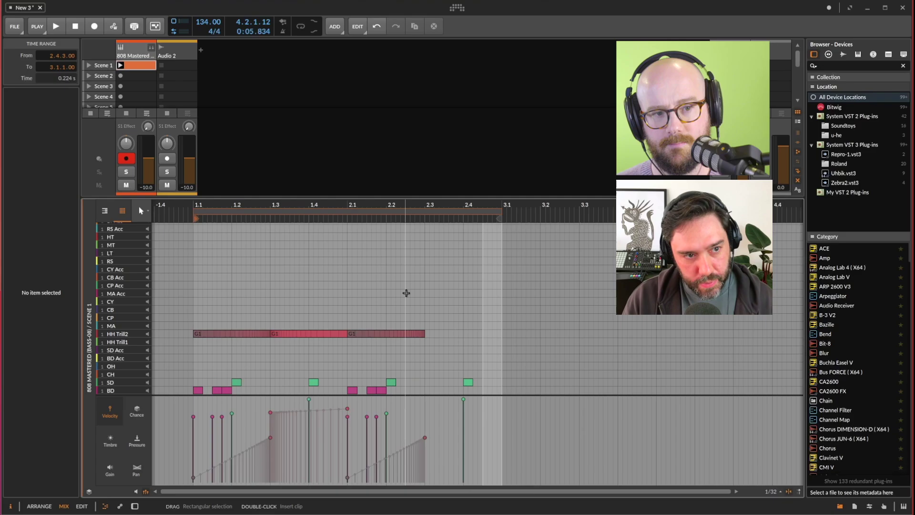
click(105, 212)
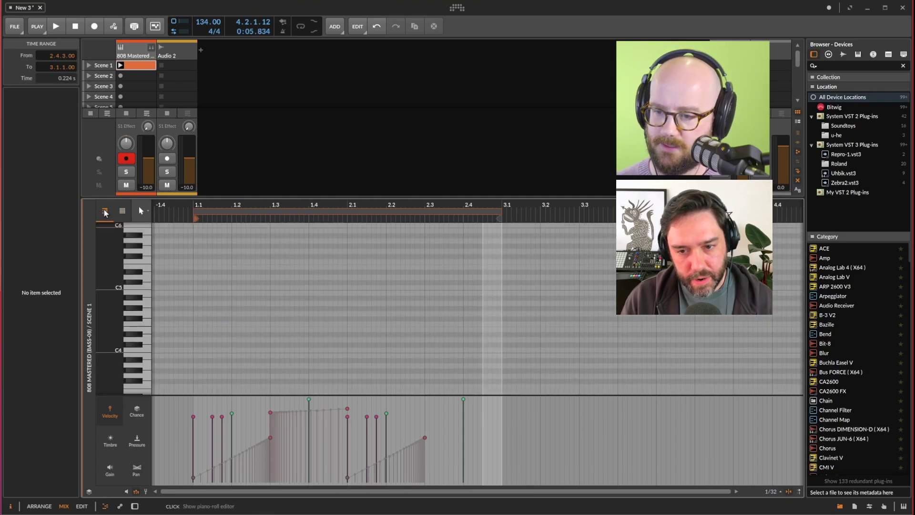
scroll(302, 306, down, 10)
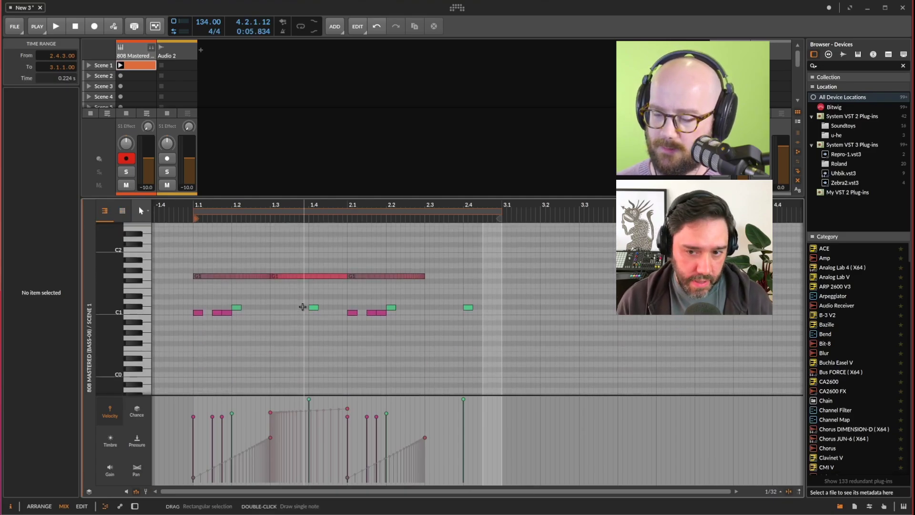
scroll(303, 307, down, 2)
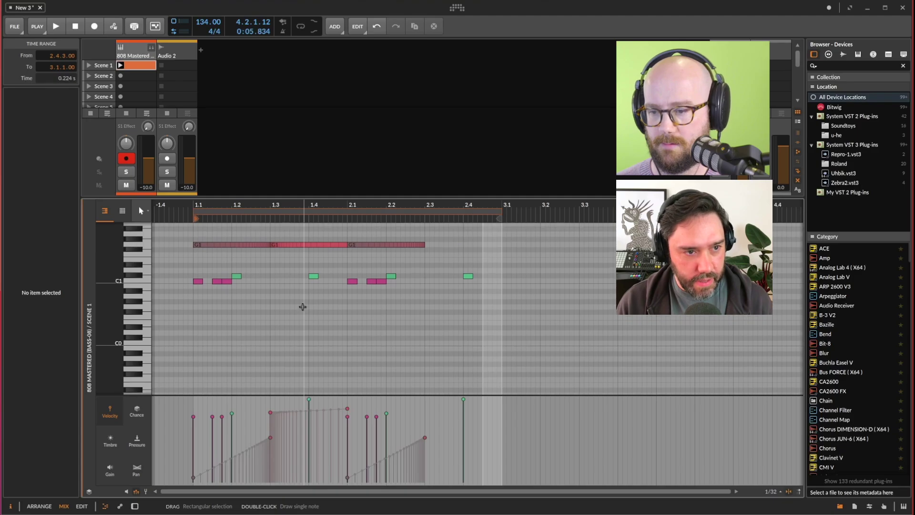
Step: In the drum editor, arrange bar 2's HH Trill2 notes to start at 2.1, 2.2 and 2.4, and give the 2.2 note 8 repeats
key(ctrl+z)
click(474, 336)
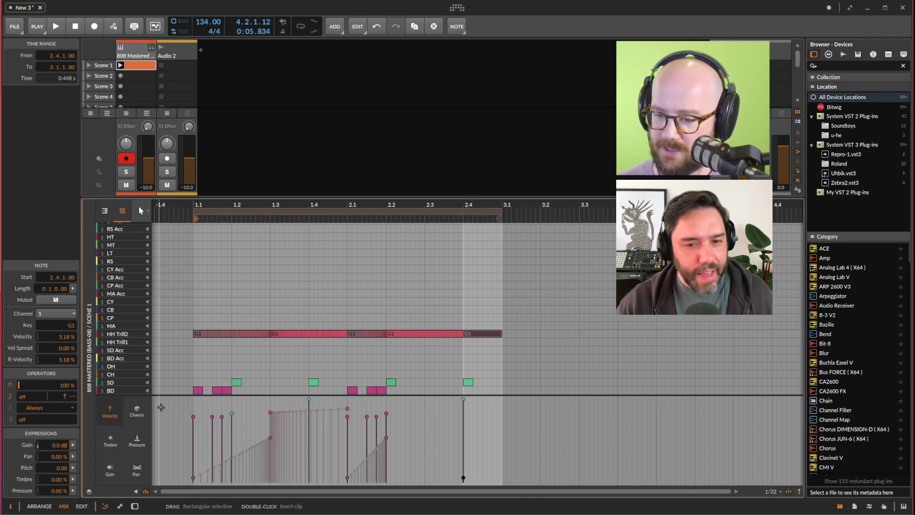
click(402, 335)
drag(65, 400, 66, 384)
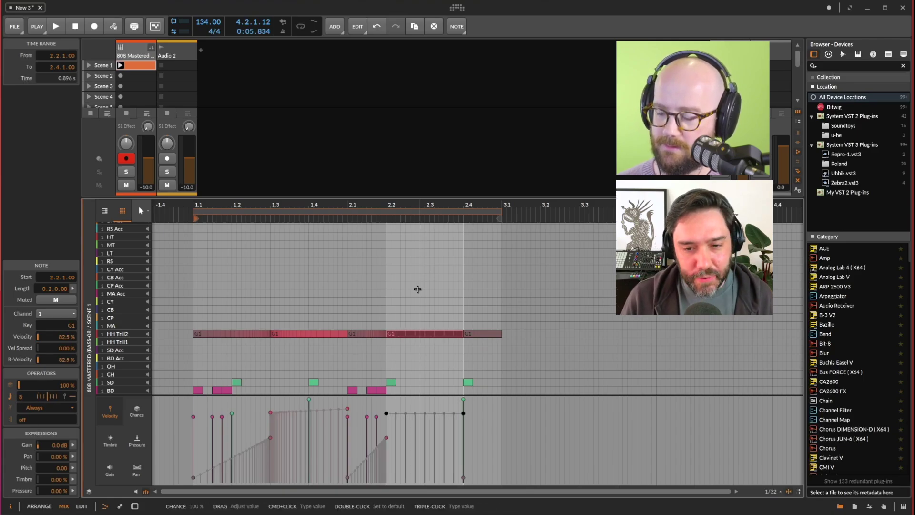
Step: Give the HH Trill2 note at 2.4 5 repeats with a repeat curve of -76 %, then play the clip
click(483, 335)
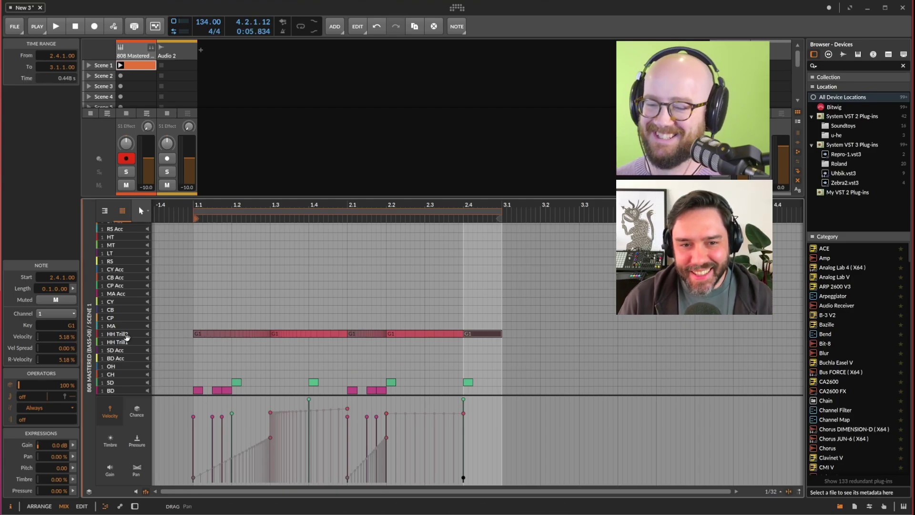
mouse_move(29, 396)
mouse_down()
mouse_move(29, 389)
mouse_move(39, 405)
mouse_up()
key(space)
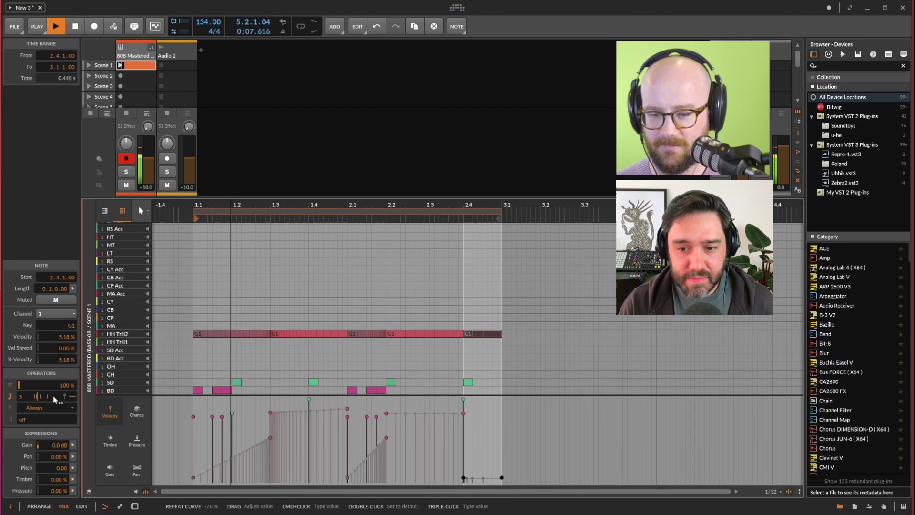
key(space)
click(441, 299)
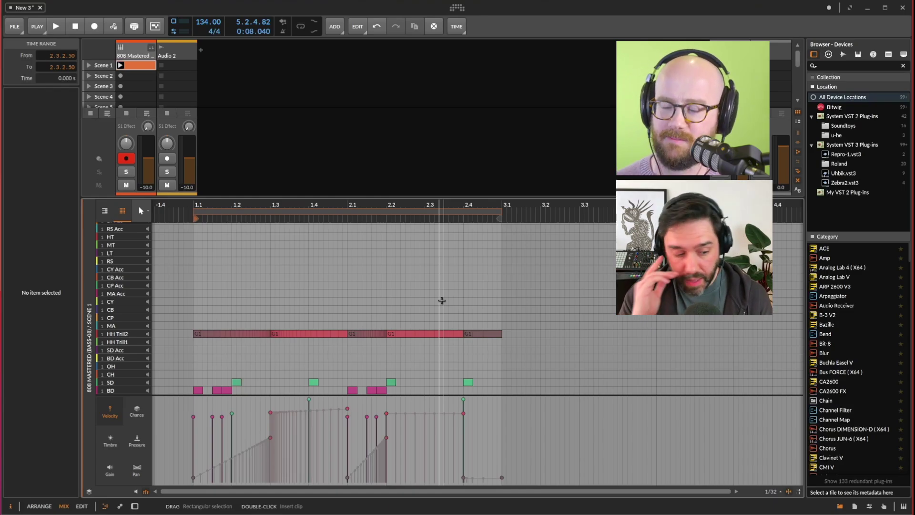
Step: Show the 808 Mastered track's devices and open the device browser for inserting an audio effect at the end of the chain
double_click(131, 50)
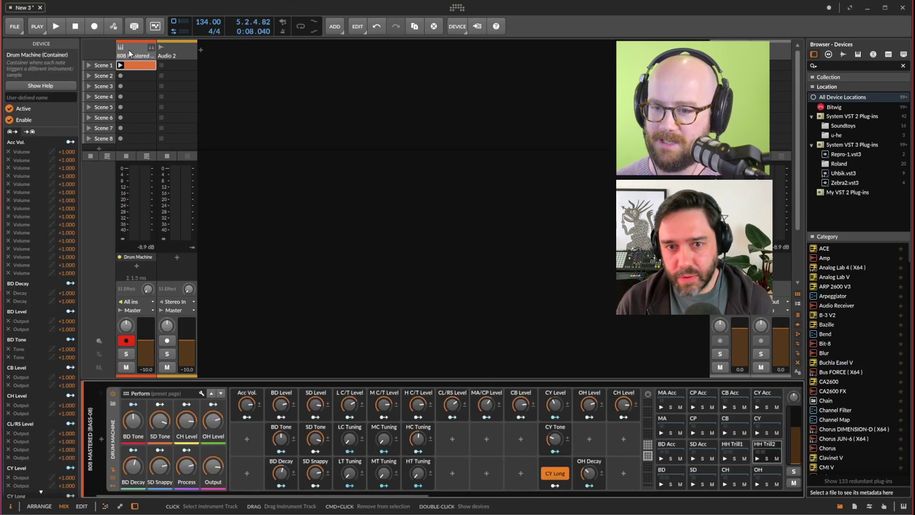
drag(388, 493, 769, 496)
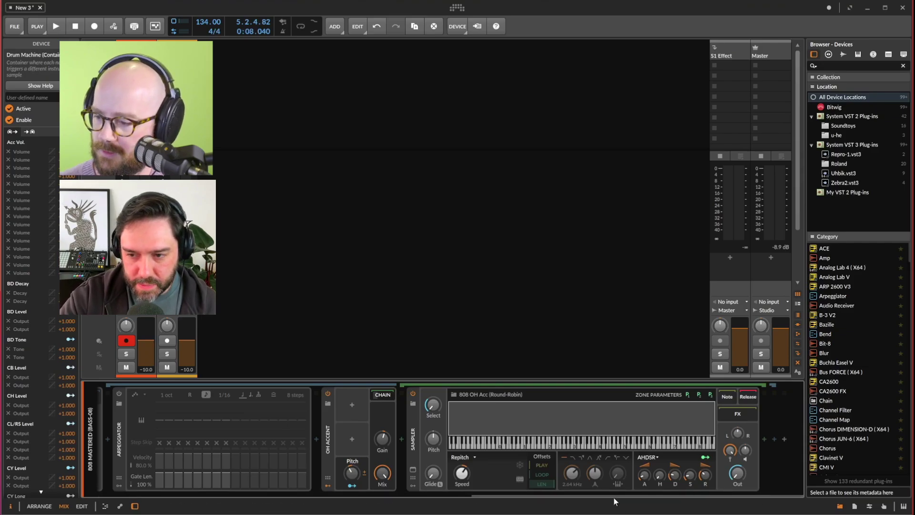
mouse_move(619, 495)
mouse_down()
mouse_move(248, 498)
mouse_move(177, 508)
mouse_move(634, 496)
mouse_up()
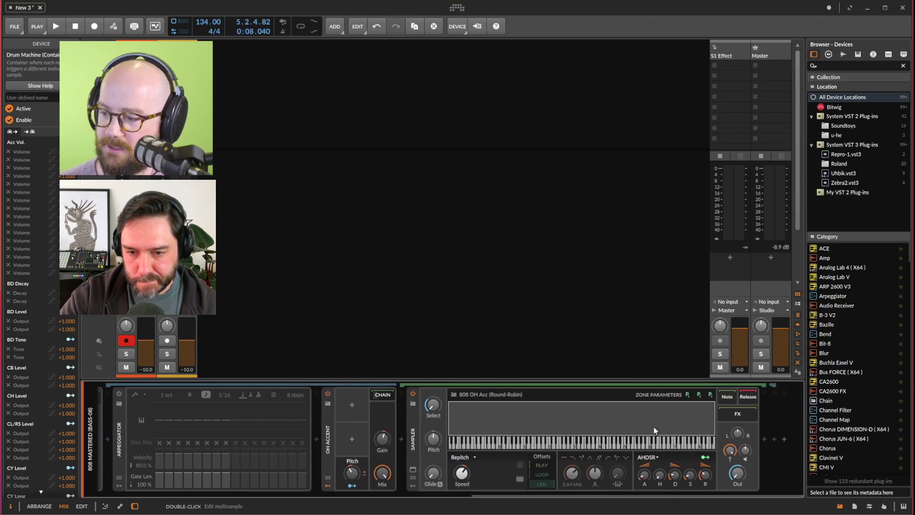
click(784, 439)
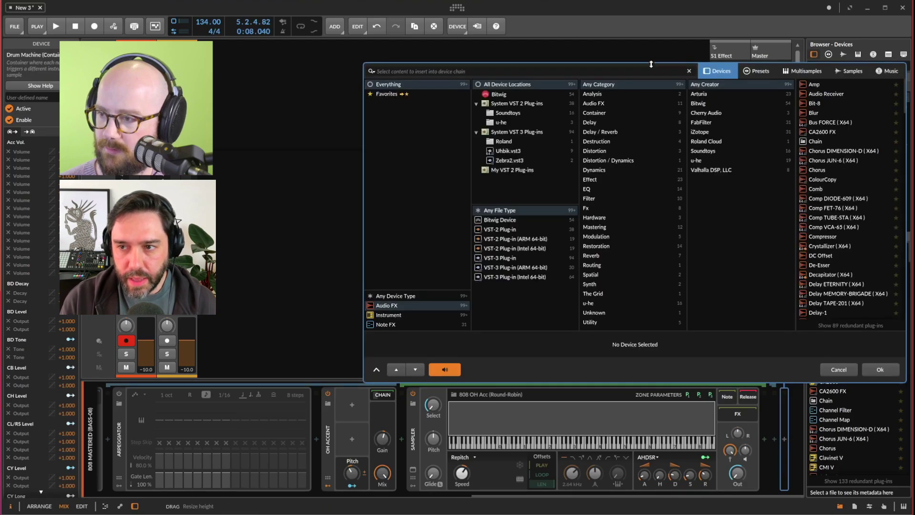
drag(713, 70, 578, 70)
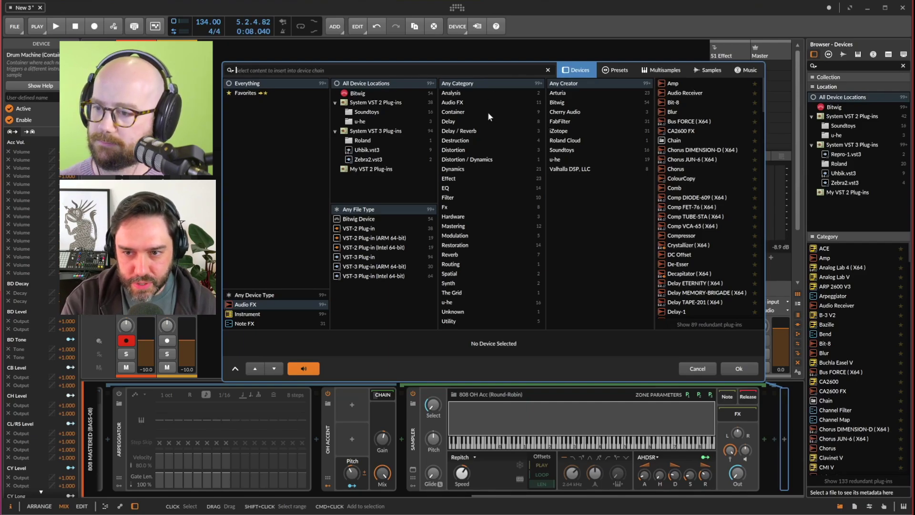
Step: Filter the devices to Bitwig's Destruction category and insert a Saturator at the end of the 808 Mastered track's chain
click(479, 149)
click(486, 161)
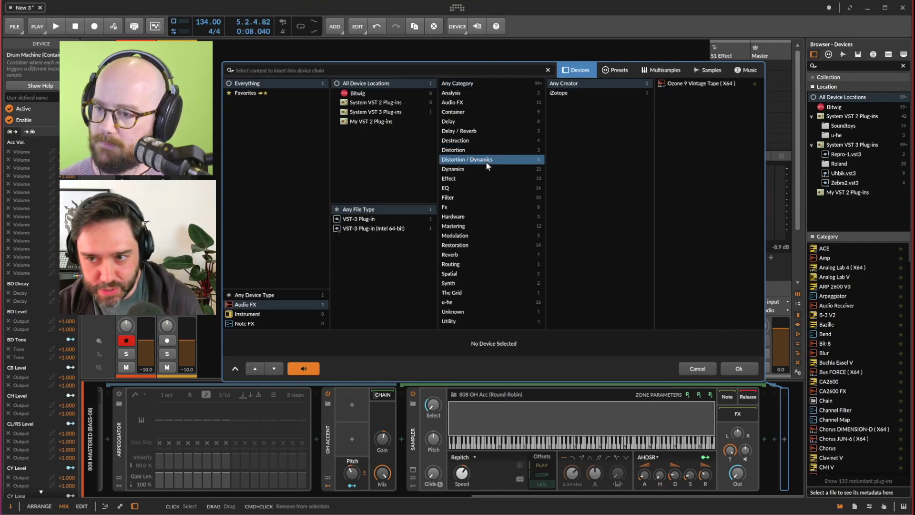
click(488, 170)
click(473, 139)
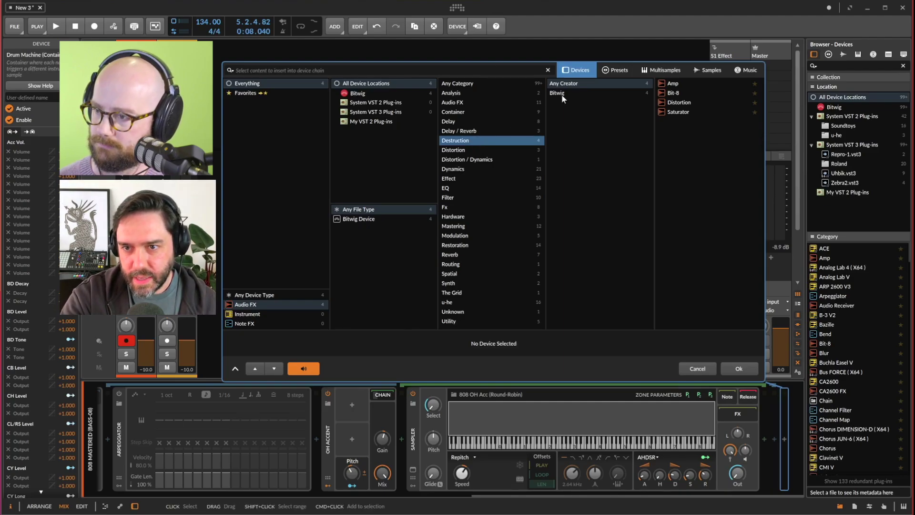
click(390, 93)
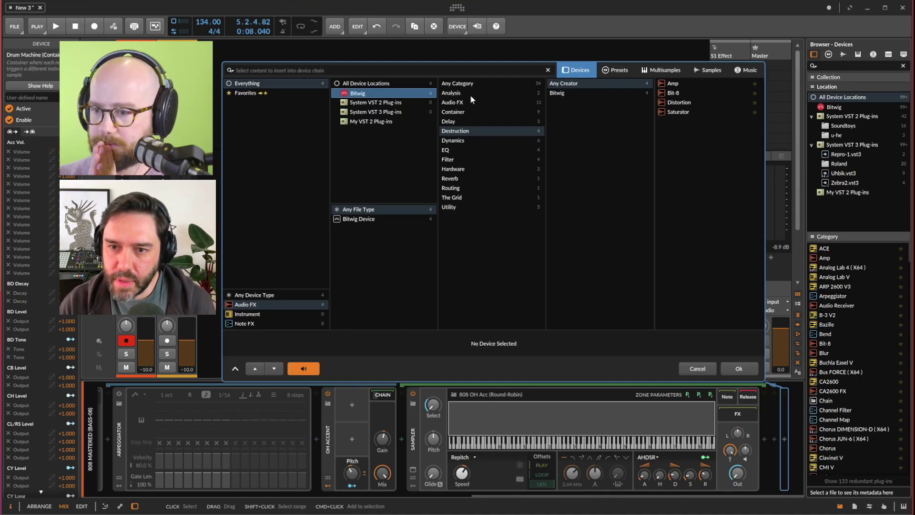
click(374, 112)
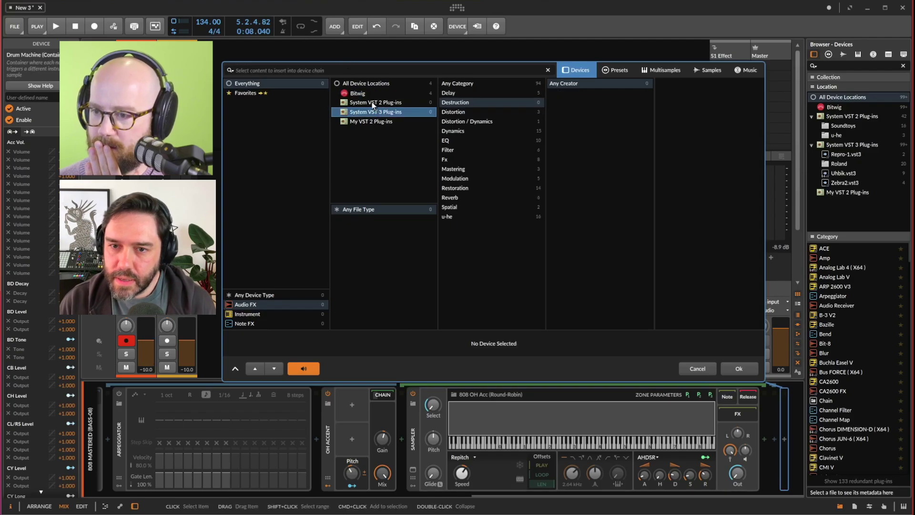
click(367, 93)
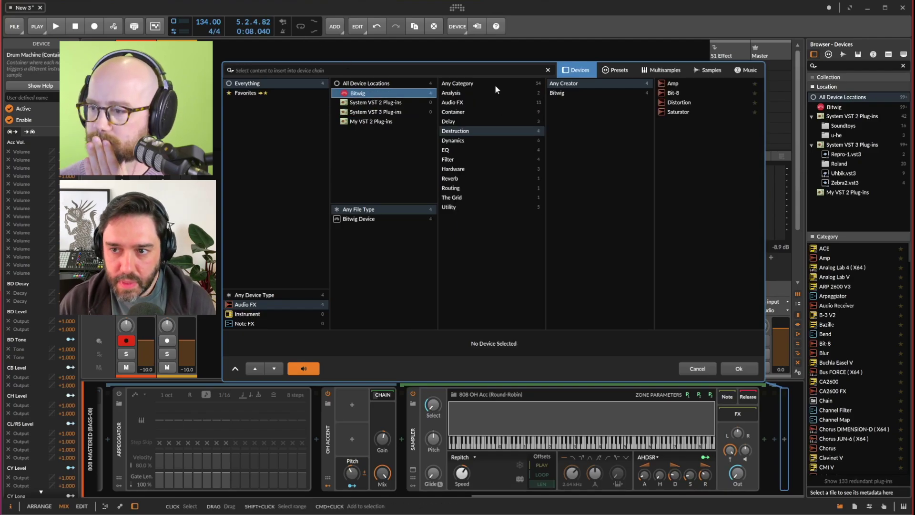
click(689, 113)
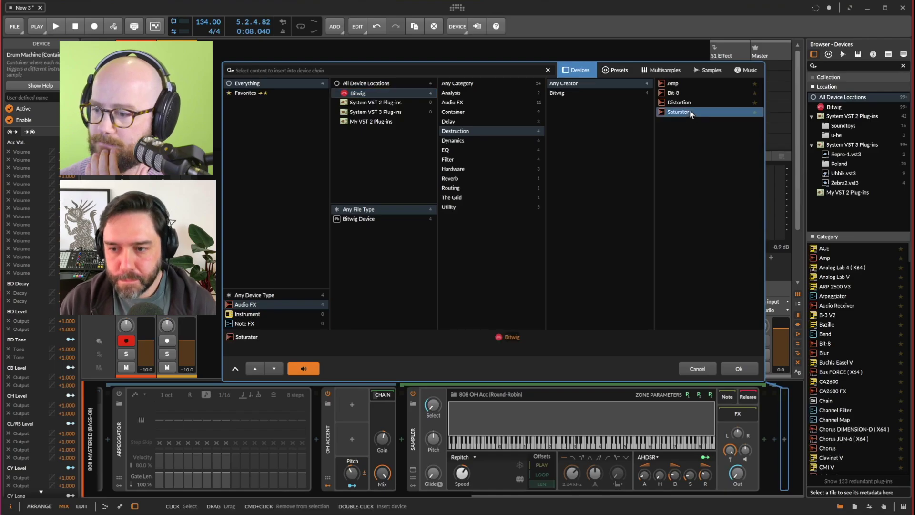
double_click(690, 112)
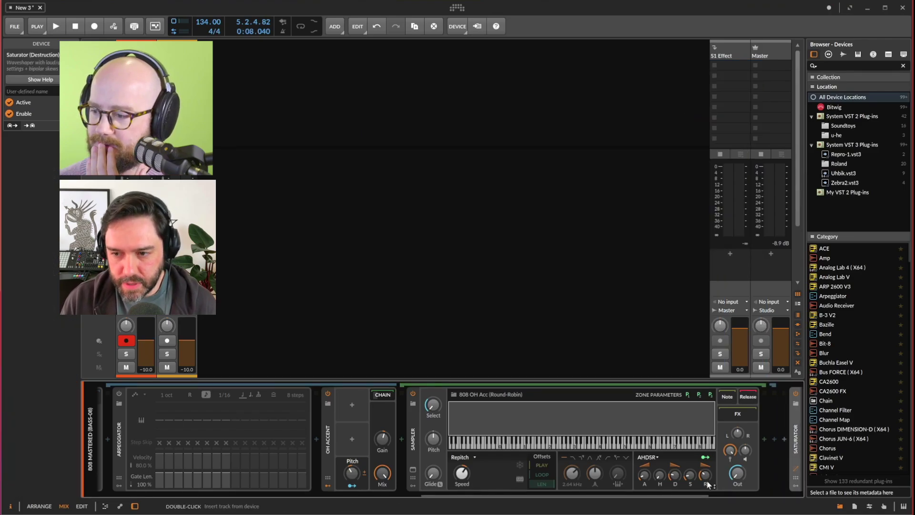
Step: Play the clip through the Saturator, set its Quiet Knee to +9.0 dB, and stop playback
drag(709, 495, 803, 500)
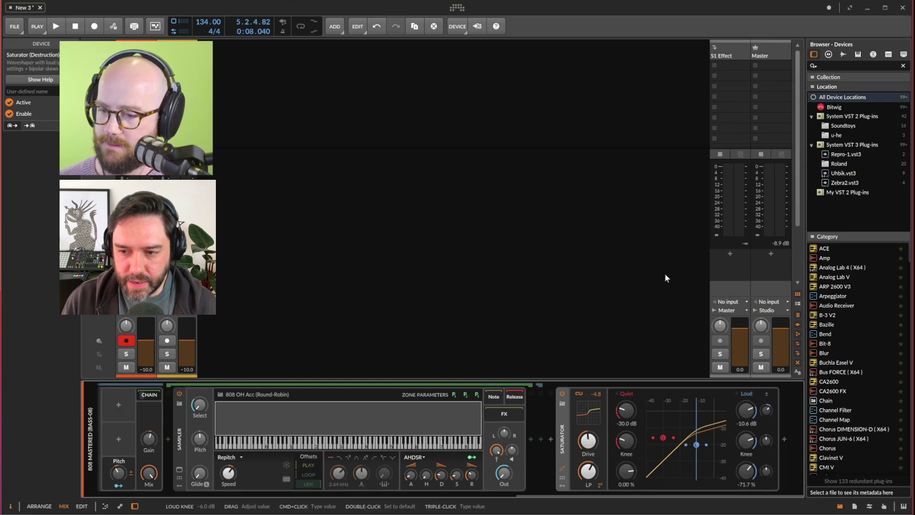
key(space)
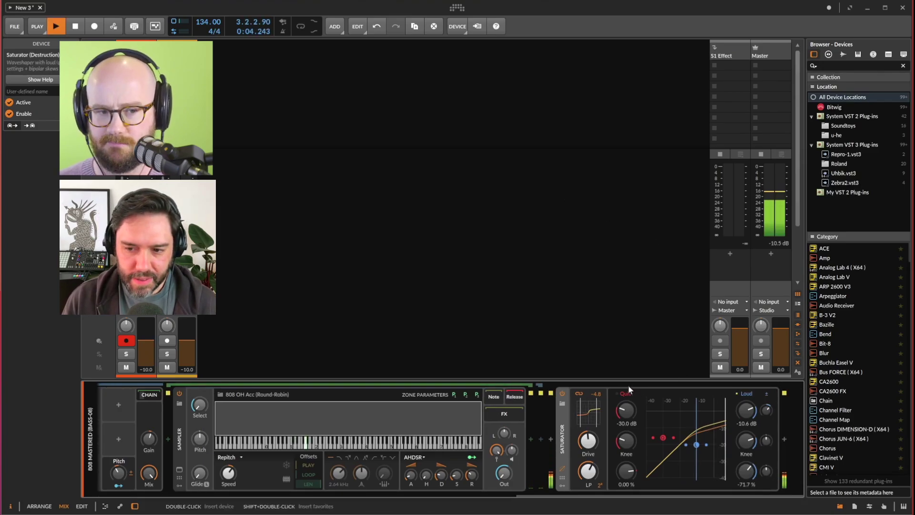
drag(627, 440, 626, 430)
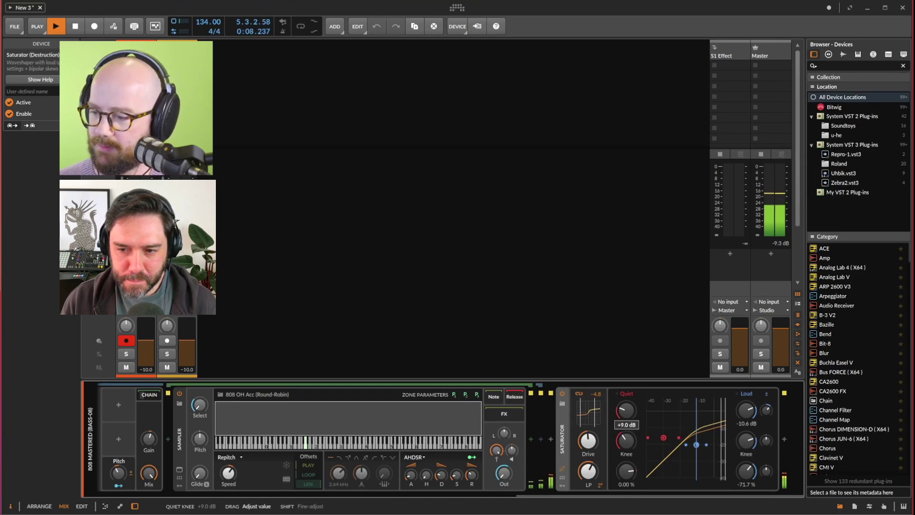
key(space)
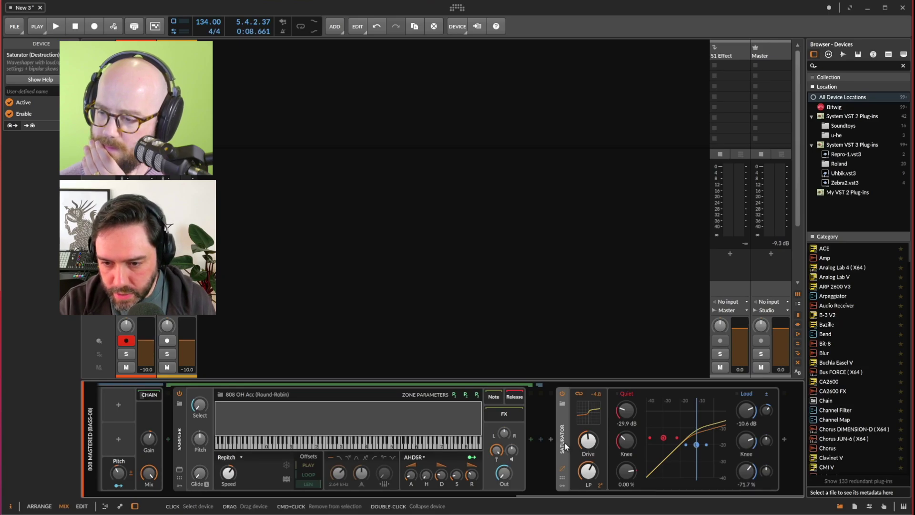
Step: Show the Saturator's remote controls and examine its pages in the Remote Controls Editor, closing the editor when done
click(562, 479)
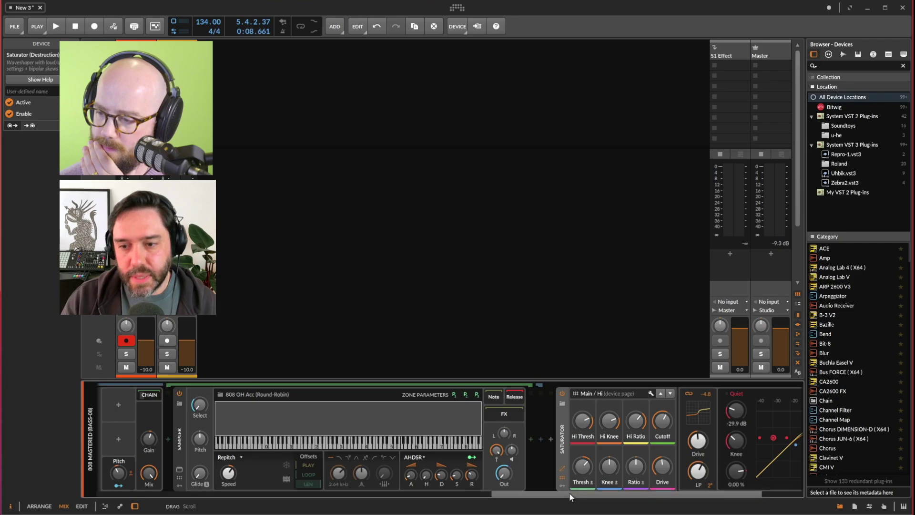
drag(570, 495, 625, 495)
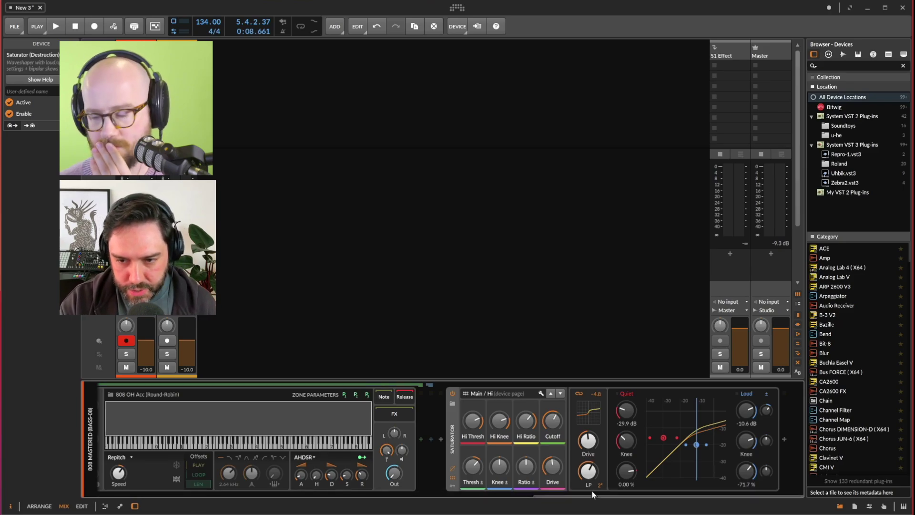
click(541, 393)
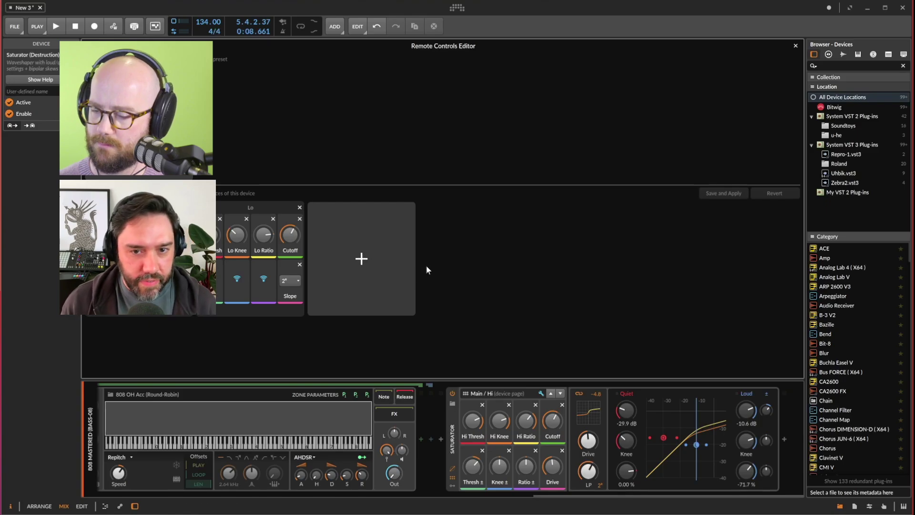
click(542, 393)
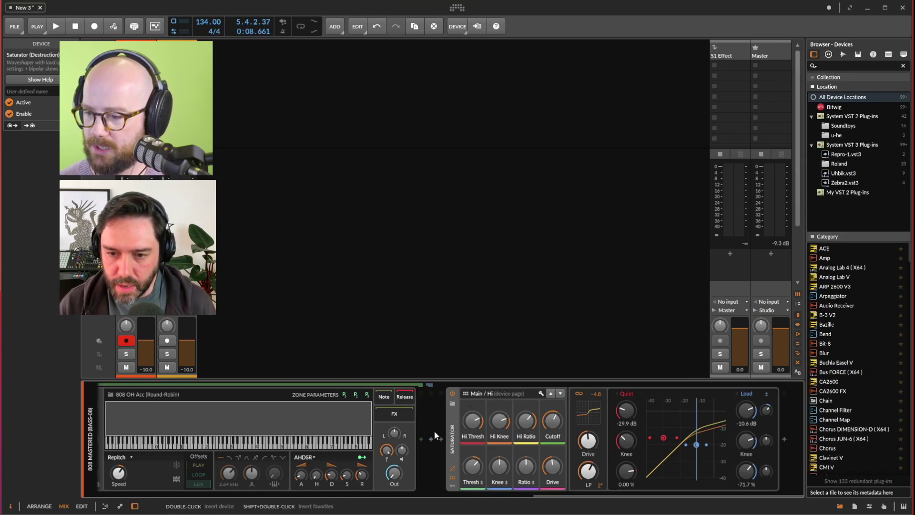
Step: Browse the Saturator's presets by creator and select the Saturation 1 preset for preview
click(452, 405)
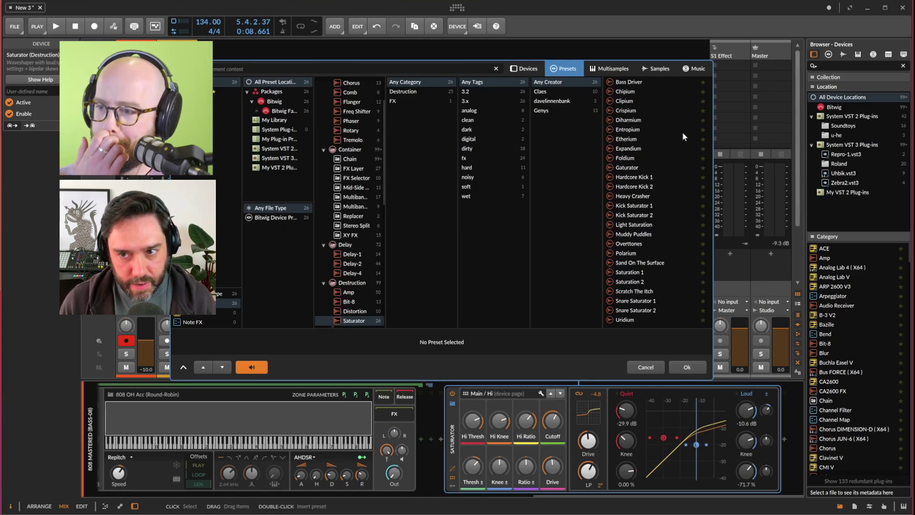
click(585, 90)
click(583, 100)
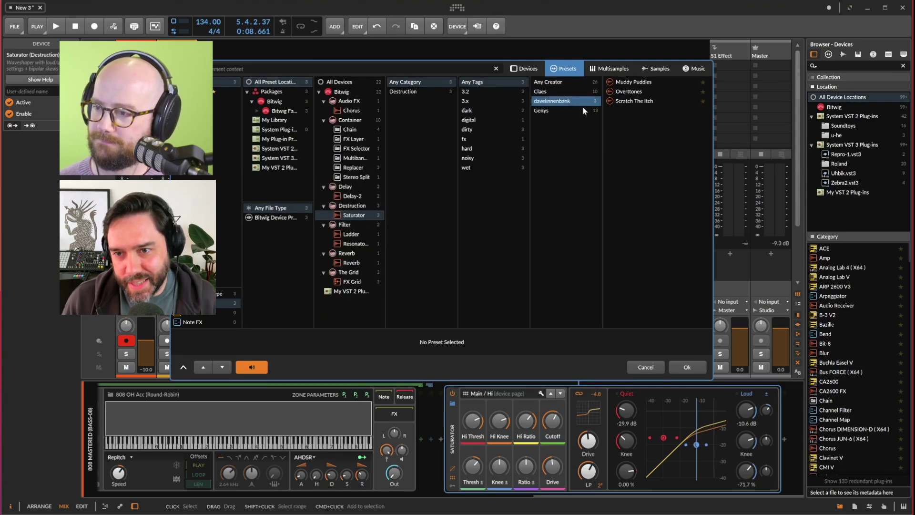
click(582, 110)
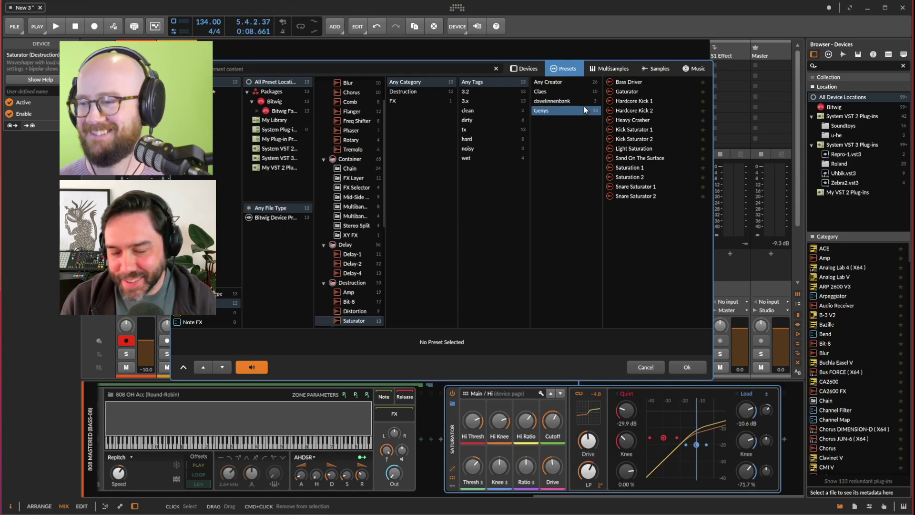
click(578, 92)
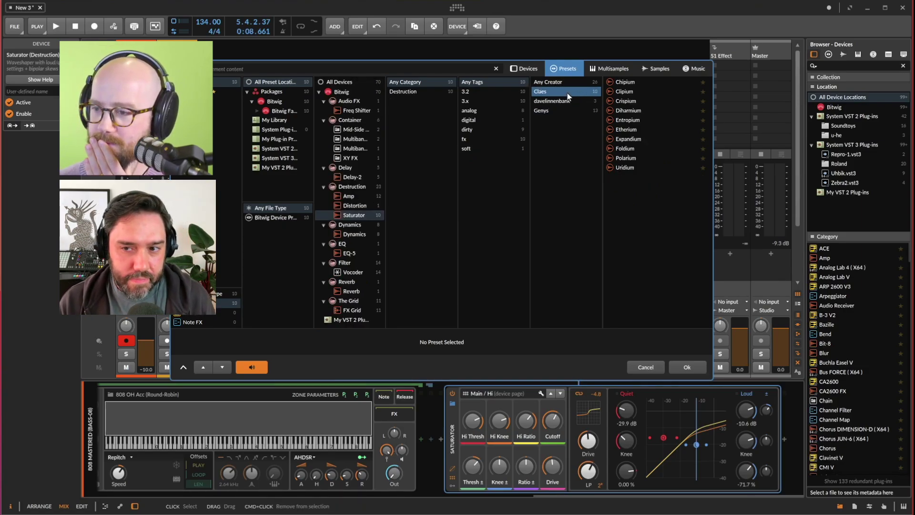
click(565, 82)
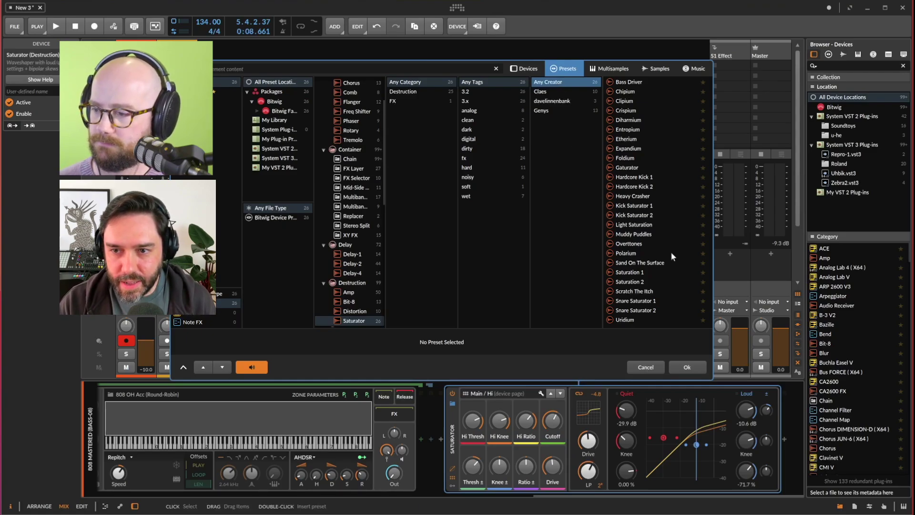
click(575, 110)
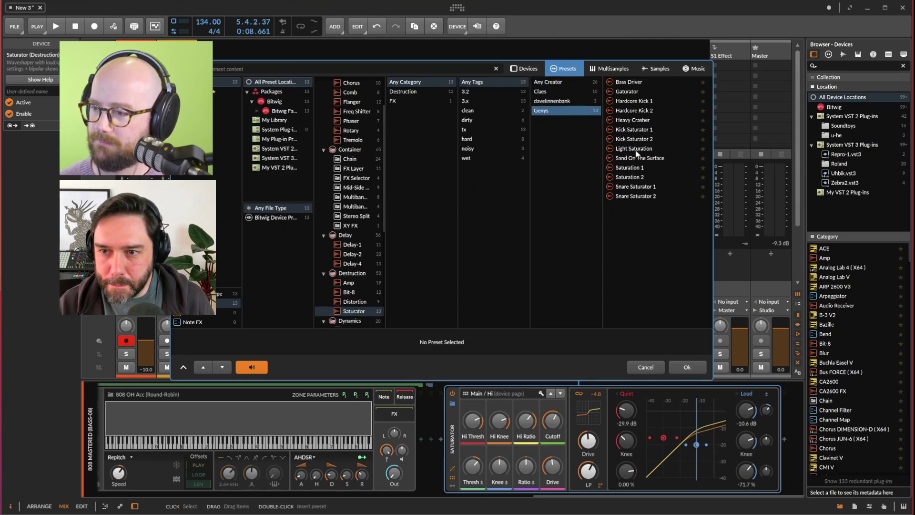
click(632, 169)
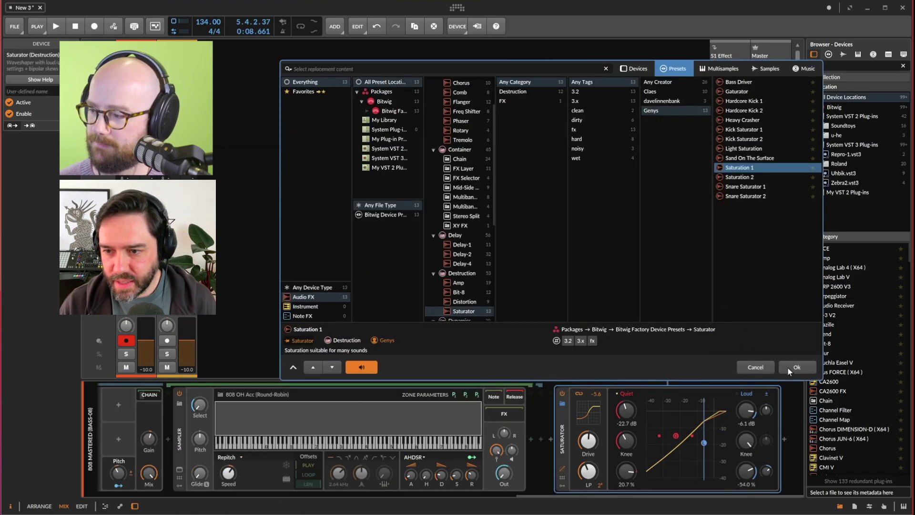
Step: Play the clip to compare Saturation 1 with the presets through Snare Saturator 1, apply Saturation 1, and stop playback
key(space)
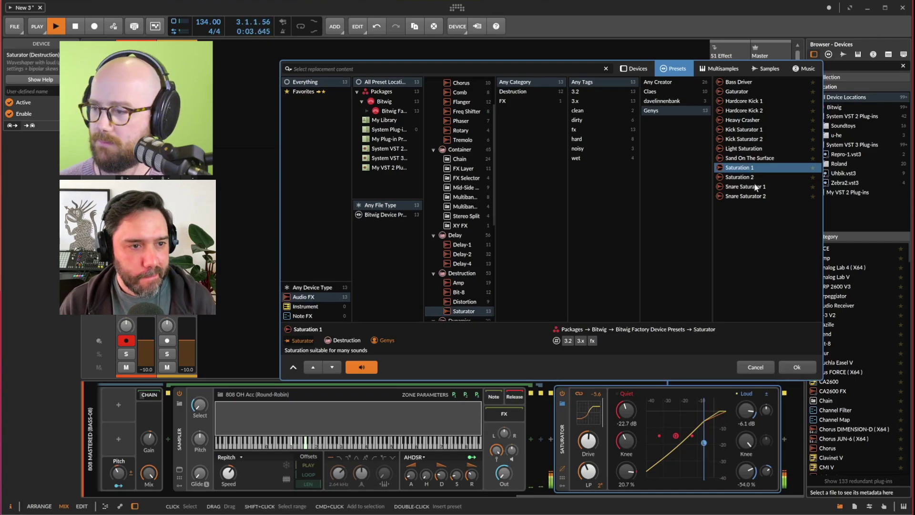
key(Down)
key(Down)
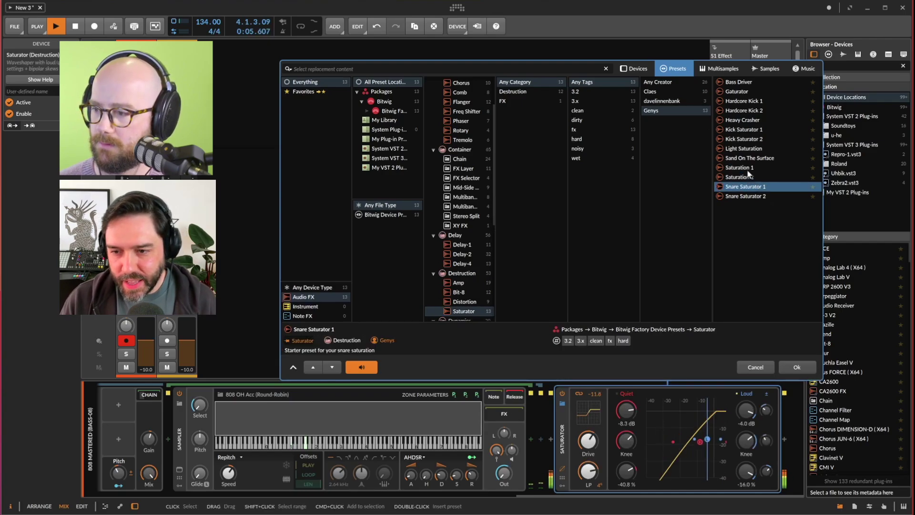
key(Up)
key(Up)
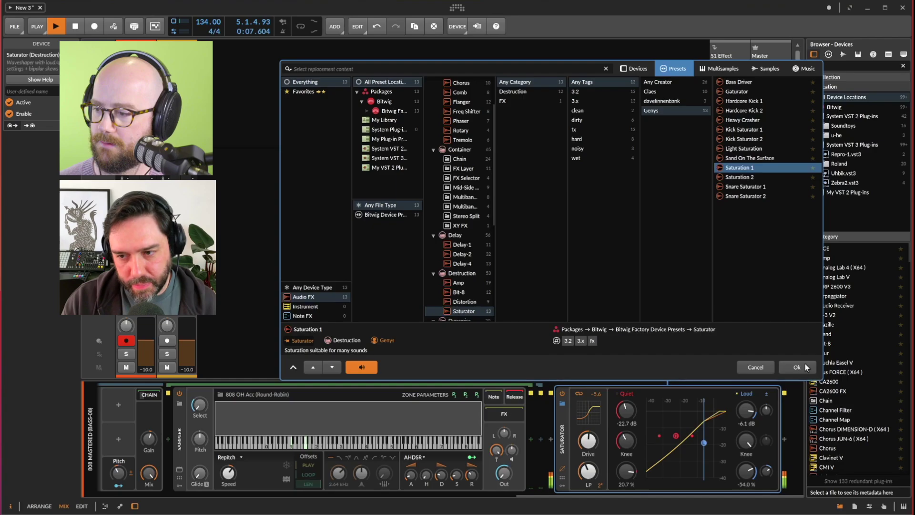
click(797, 367)
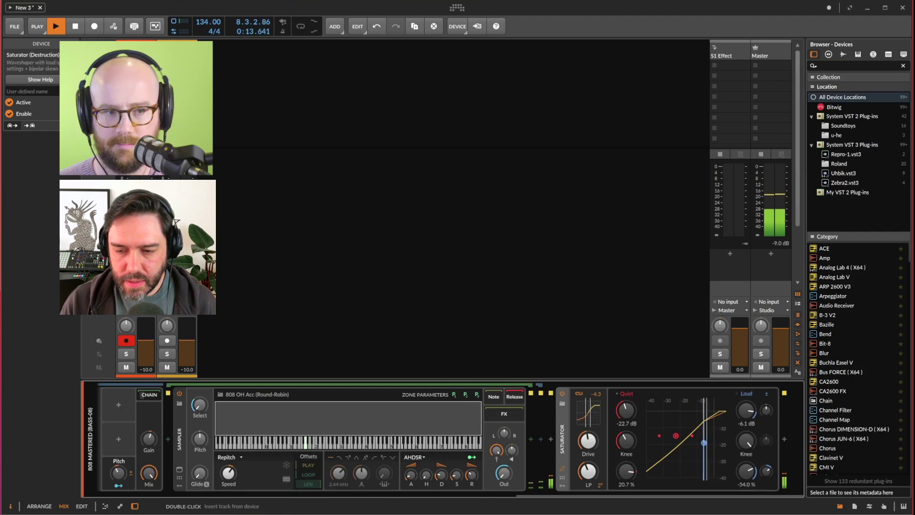
key(space)
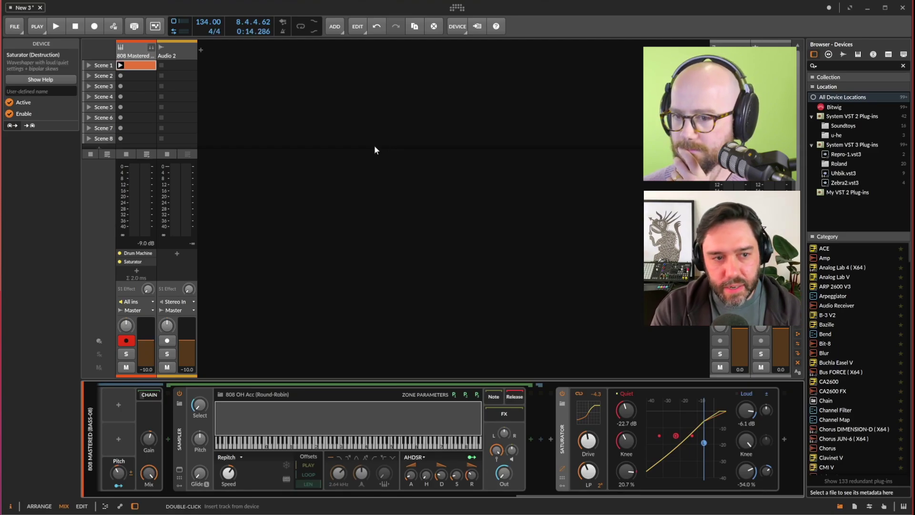
Step: Delete the Audio 2 track
click(176, 47)
right_click(176, 48)
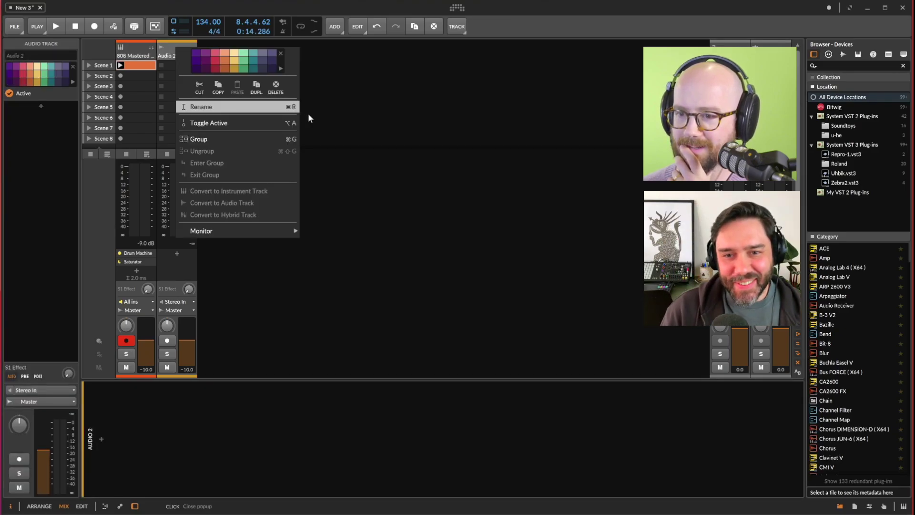
click(276, 89)
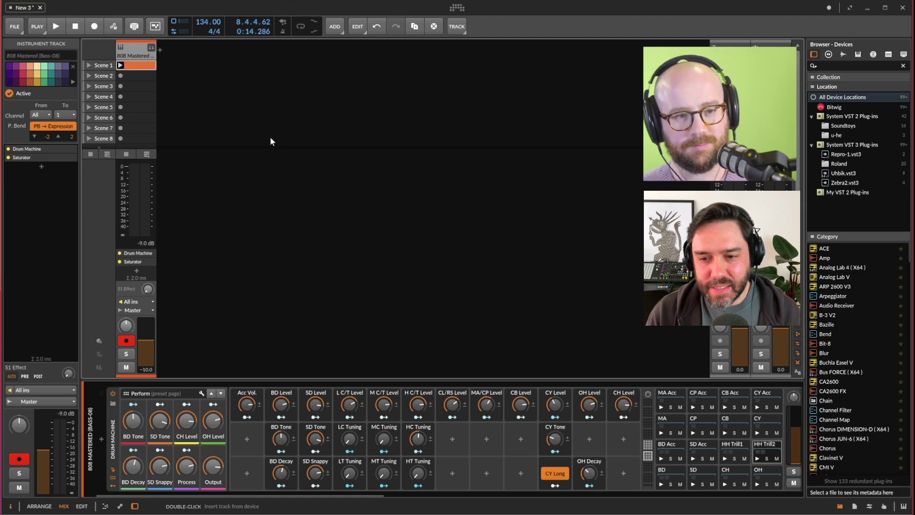
Step: Add a new instrument track beside 808 Mastered and load Bitwig's Polysynth on it
click(160, 50)
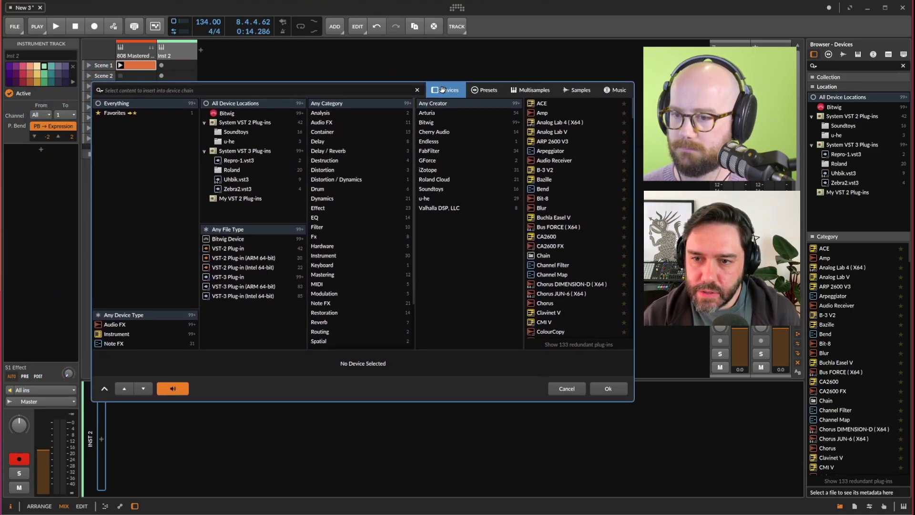
click(252, 115)
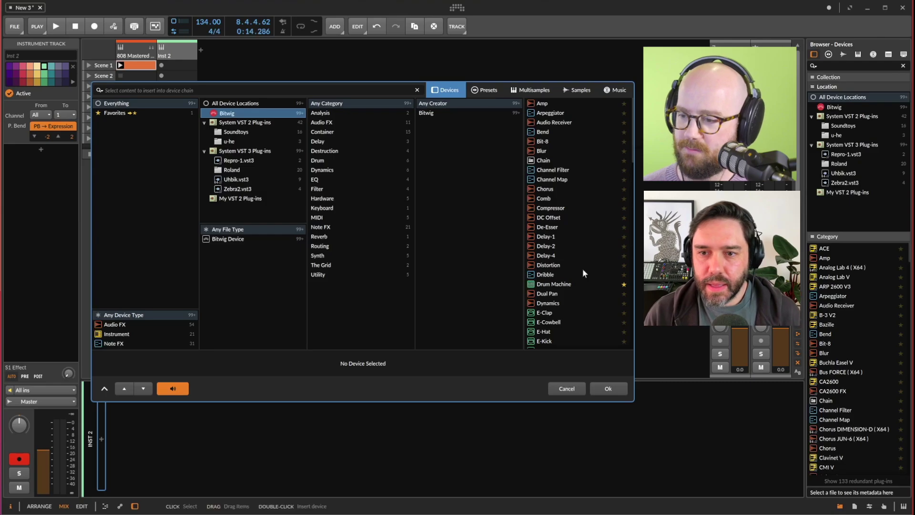
scroll(581, 269, down, 4)
scroll(580, 268, down, 15)
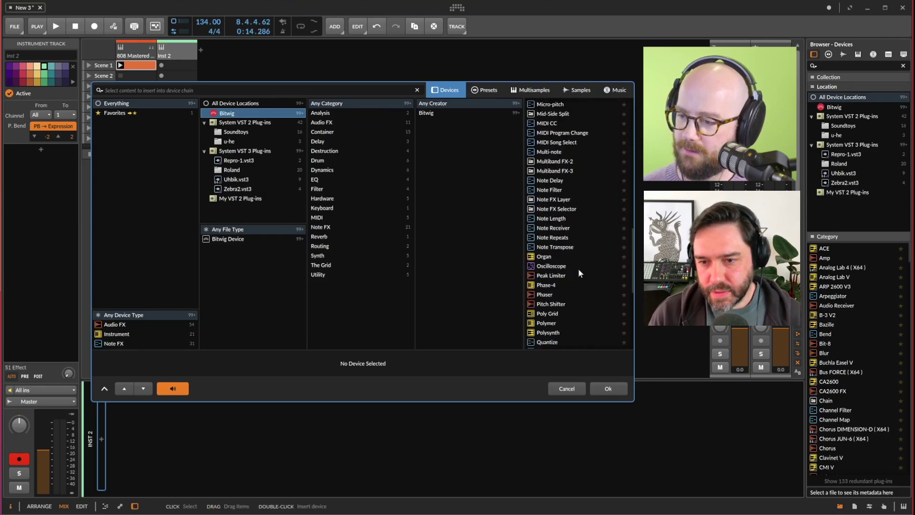
scroll(551, 258, down, 5)
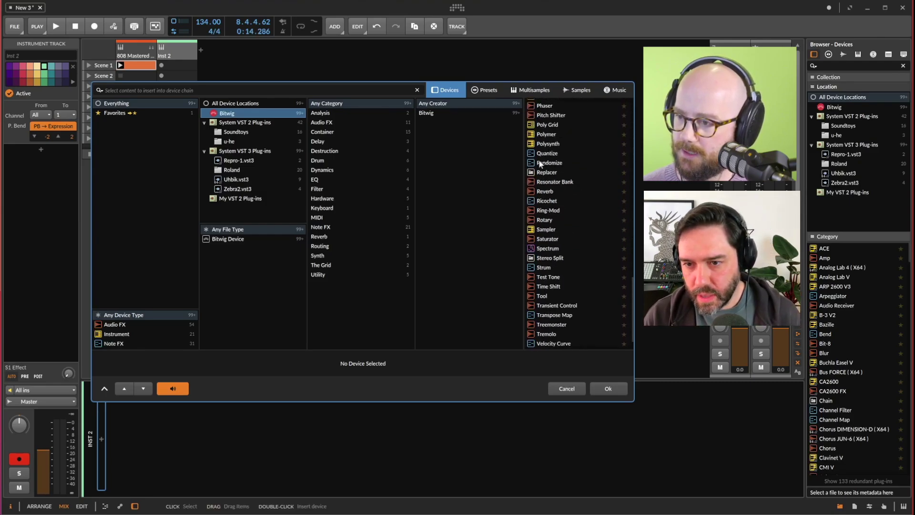
click(552, 148)
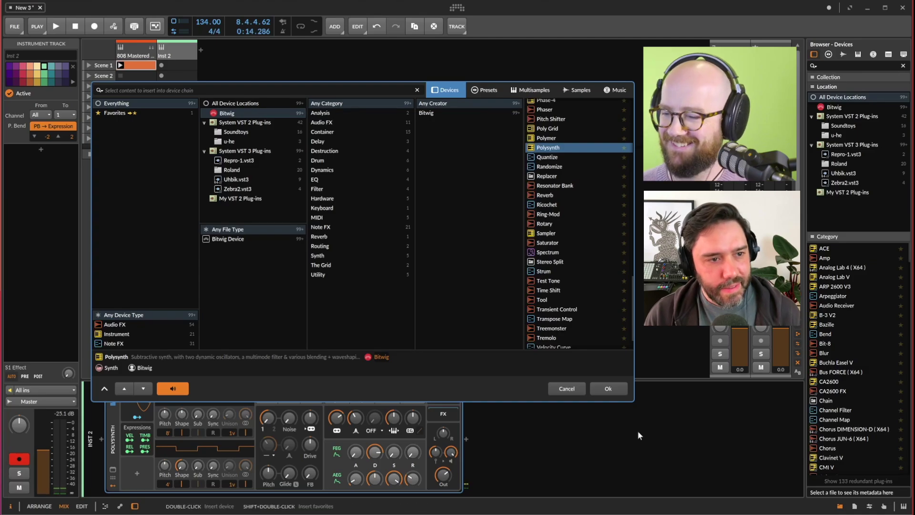
click(608, 389)
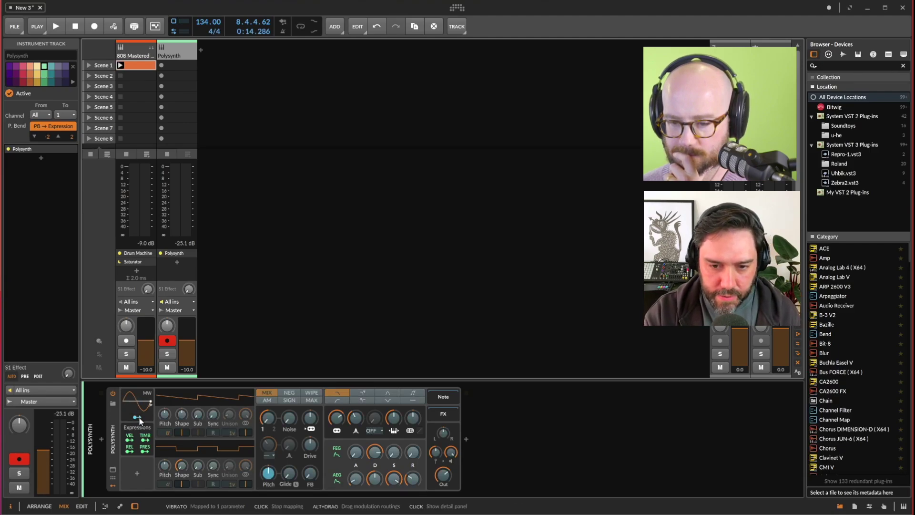
Step: Hide Polysynth's modulators and show them again
click(113, 484)
click(112, 484)
click(113, 485)
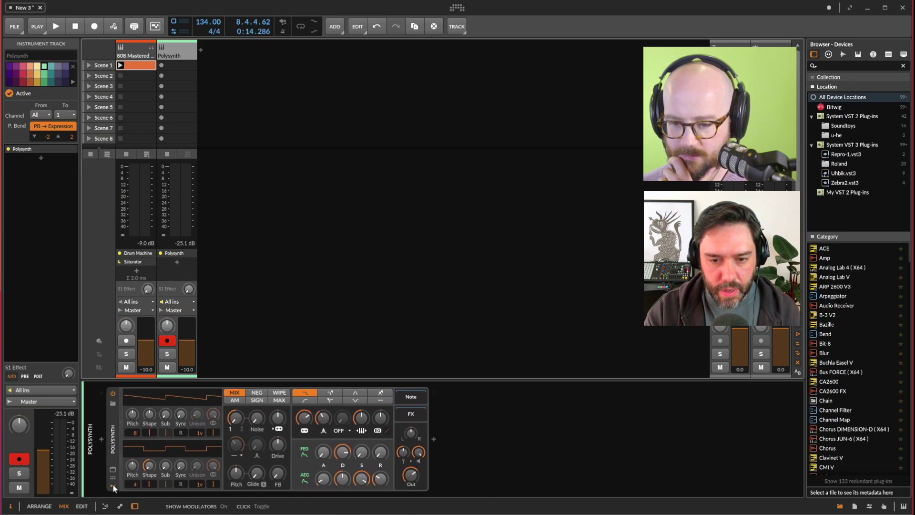
click(113, 485)
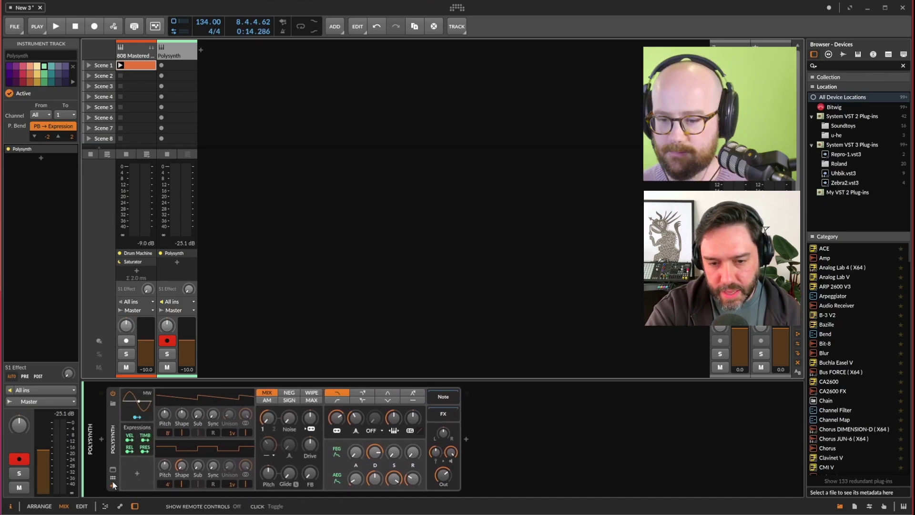
Step: Add an LFO modulator to Polysynth's empty modulator slot below Expressions and mark LFO as a favorite
click(133, 470)
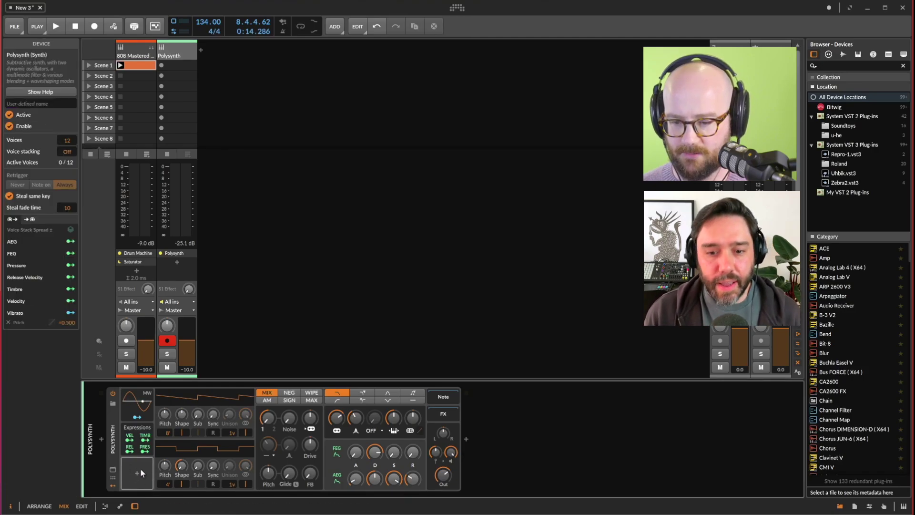
click(138, 476)
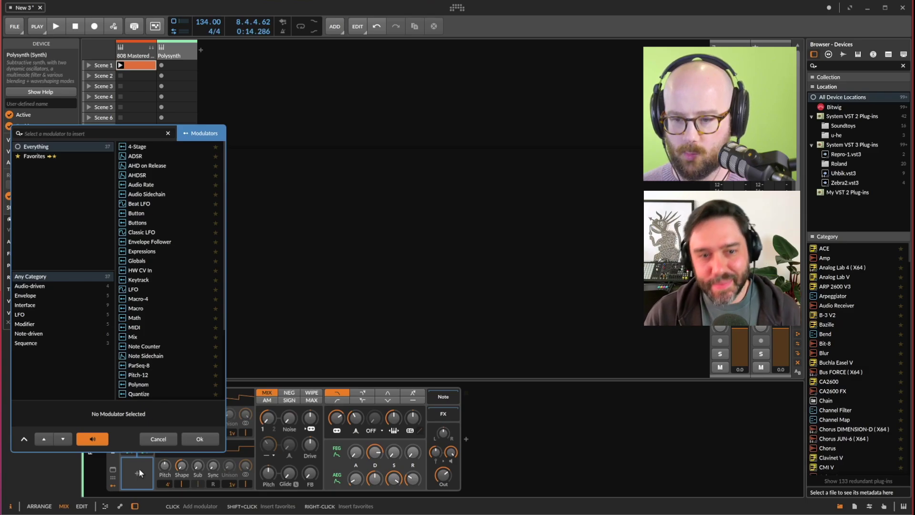
scroll(191, 216, down, 4)
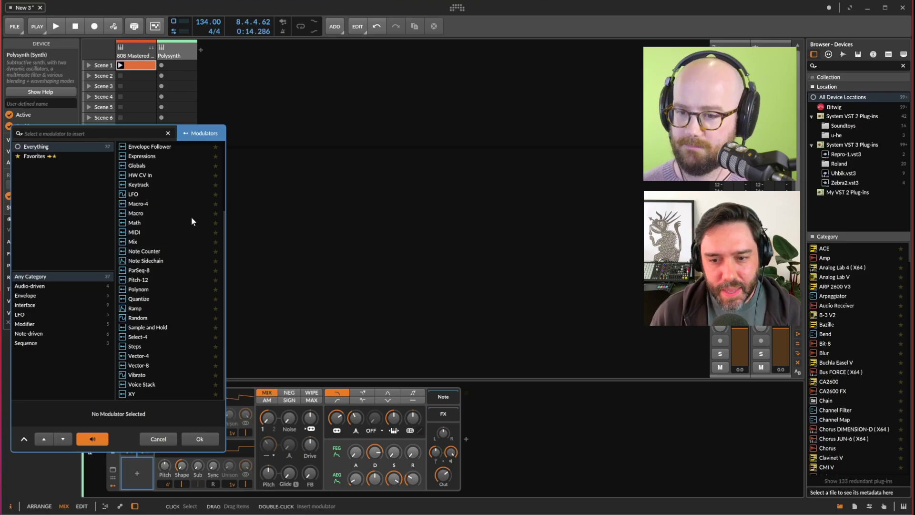
scroll(202, 214, up, 1)
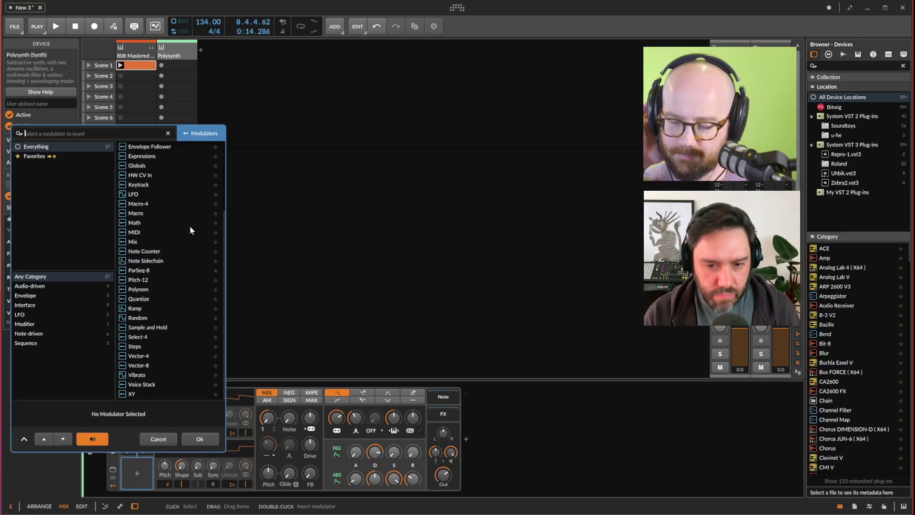
click(146, 196)
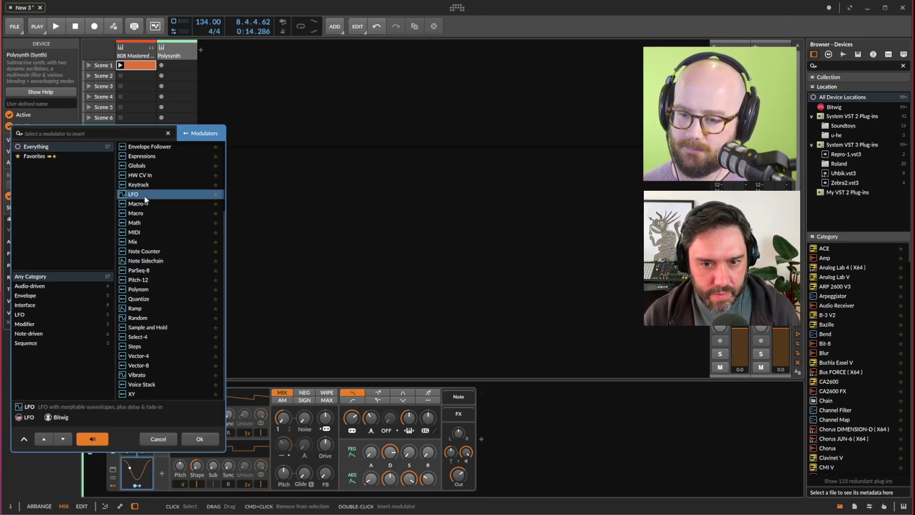
click(216, 196)
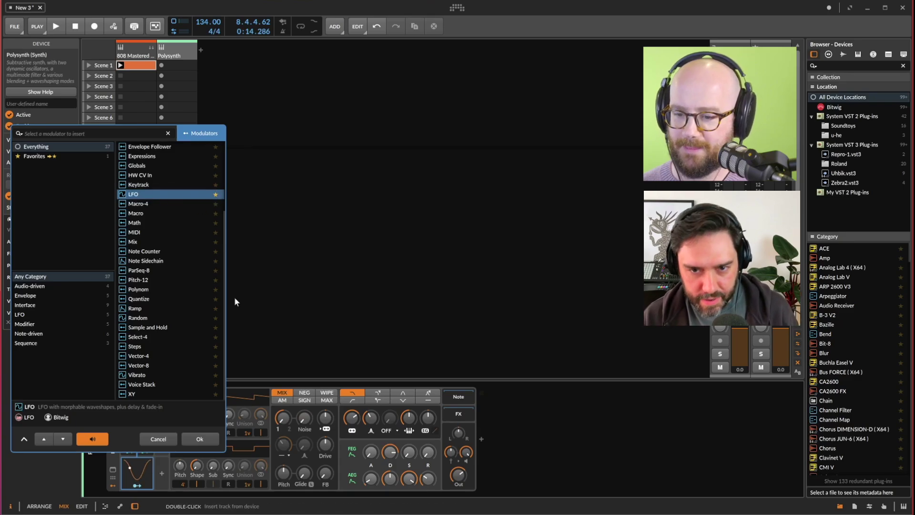
click(196, 442)
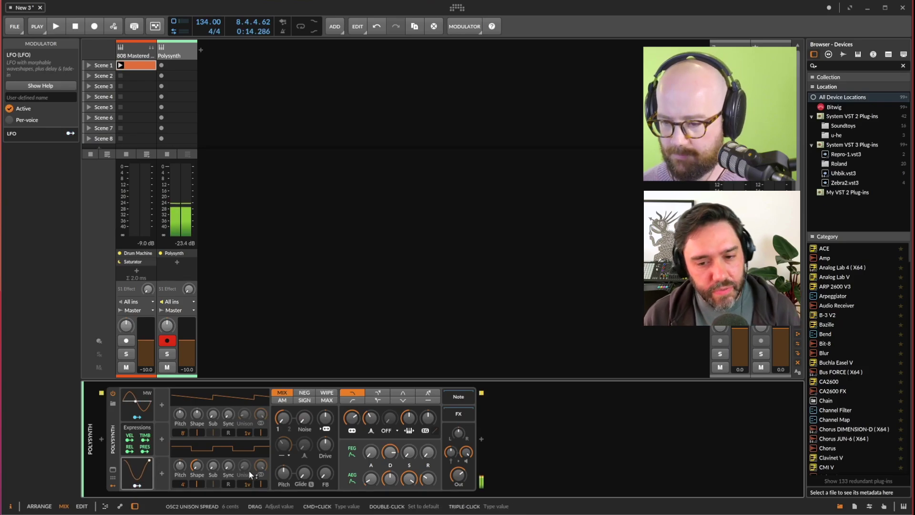
Step: Raise Polysynth's filter resonance and insert an Arpeggiator into its Note chain
drag(371, 418, 370, 405)
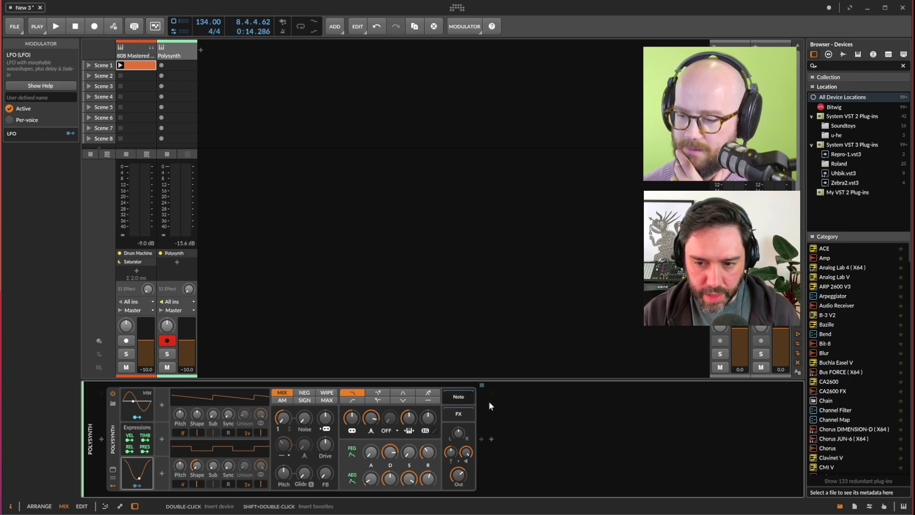
click(482, 437)
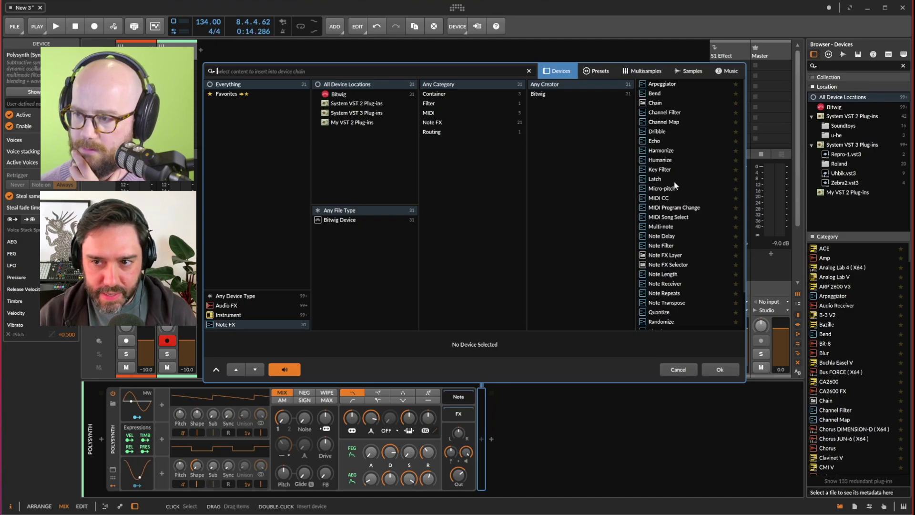
scroll(673, 181, down, 3)
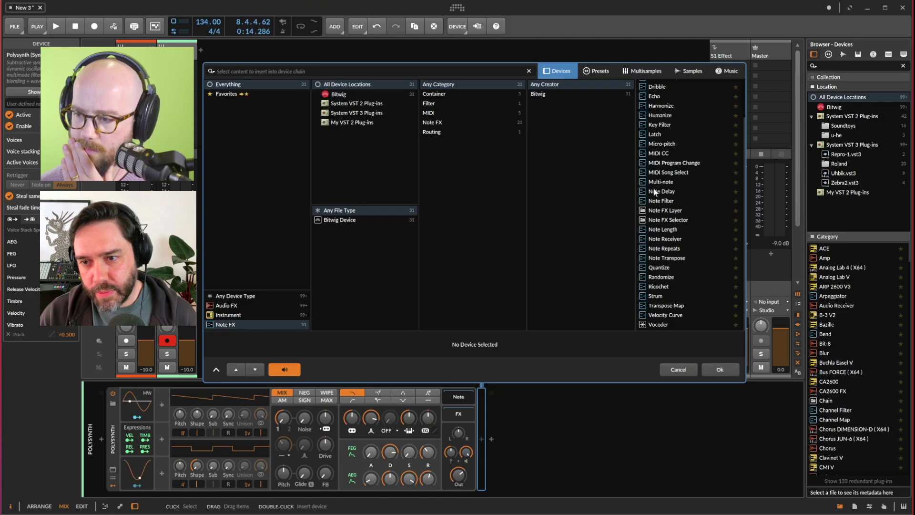
scroll(654, 192, up, 2)
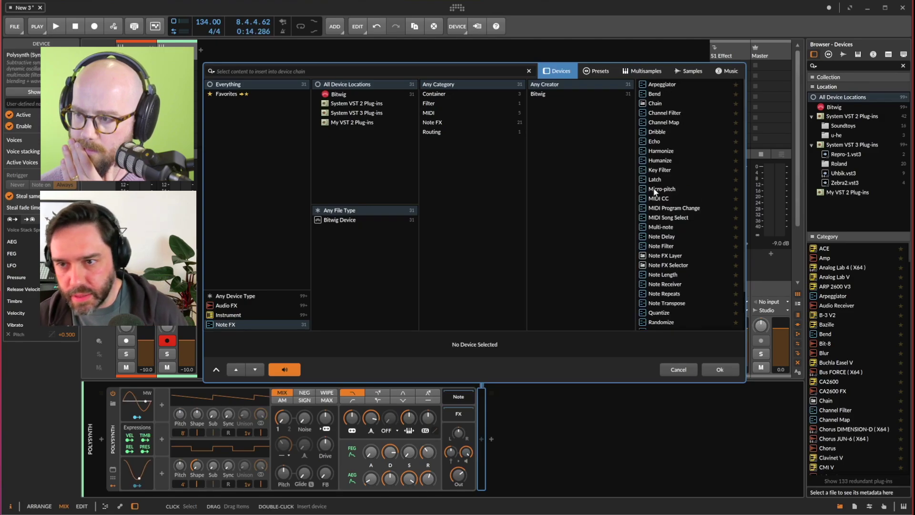
double_click(648, 86)
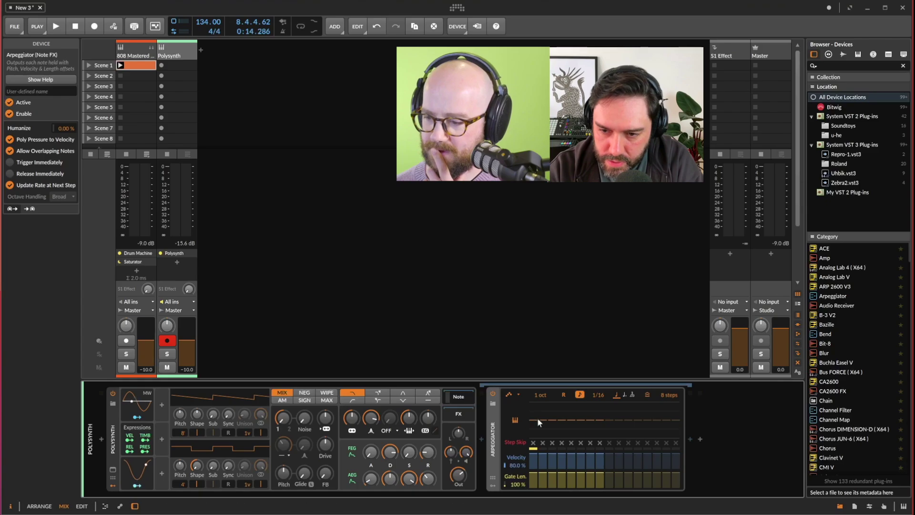
Step: Shape the Arpeggiator's eight-step pattern with raised pitches, skipped steps and shortened gates, and set Polysynth's filter resonance to 69.0%
drag(533, 419, 535, 419)
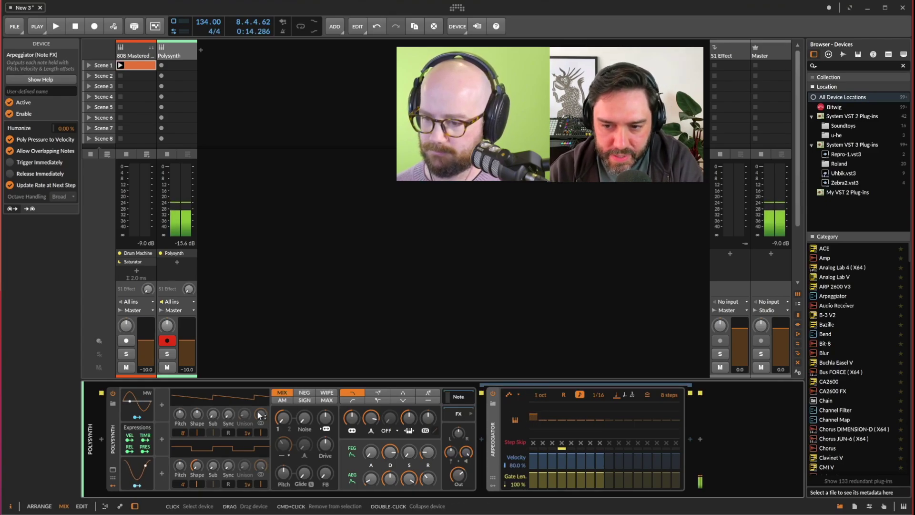
click(562, 443)
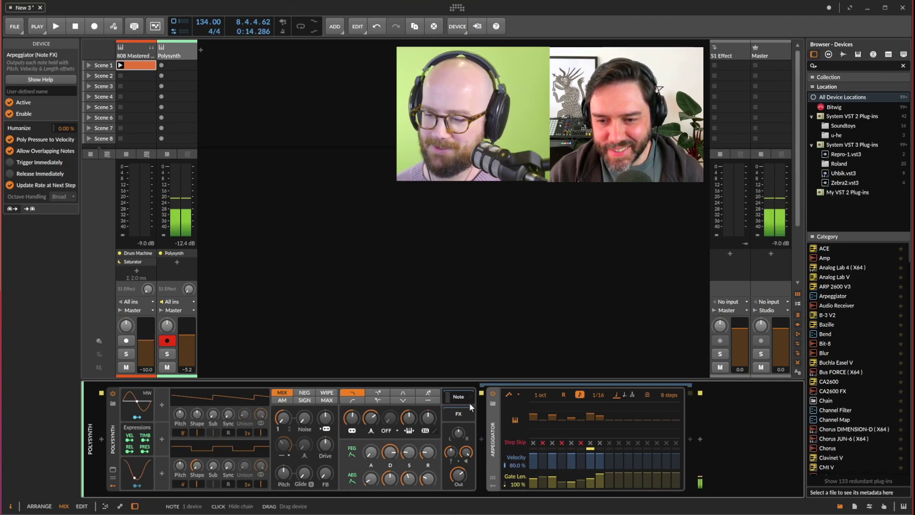
drag(370, 418, 370, 417)
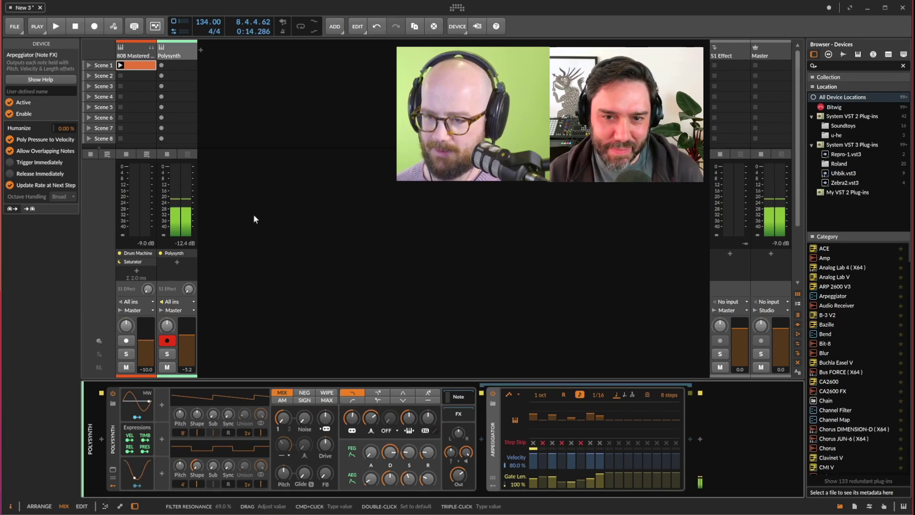
Step: Launch the 808 Mastered clip in Scene 1 and raise the Polysynth track's volume to -2.7 dB
click(120, 66)
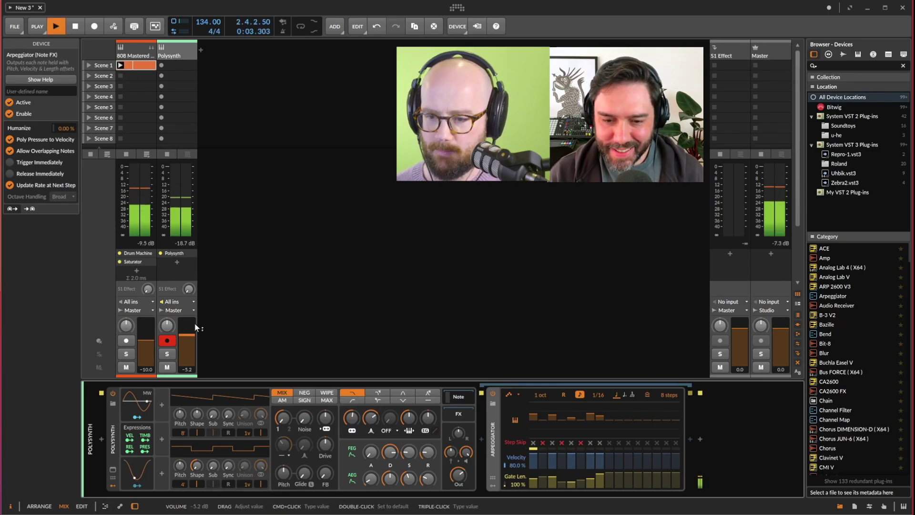
drag(188, 333, 185, 331)
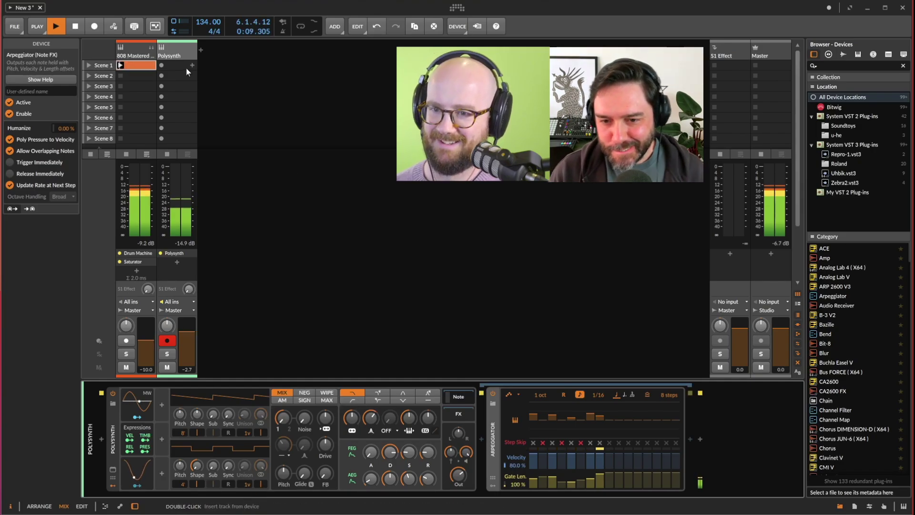
Step: Record a three-bar held C#1 note into a looping clip in the Polysynth track's Scene 1 slot and stop playback
click(162, 66)
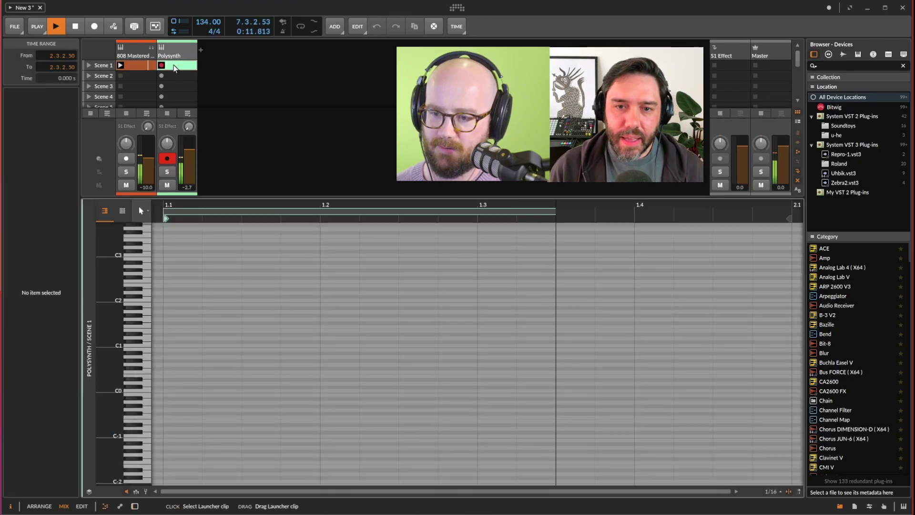
click(174, 68)
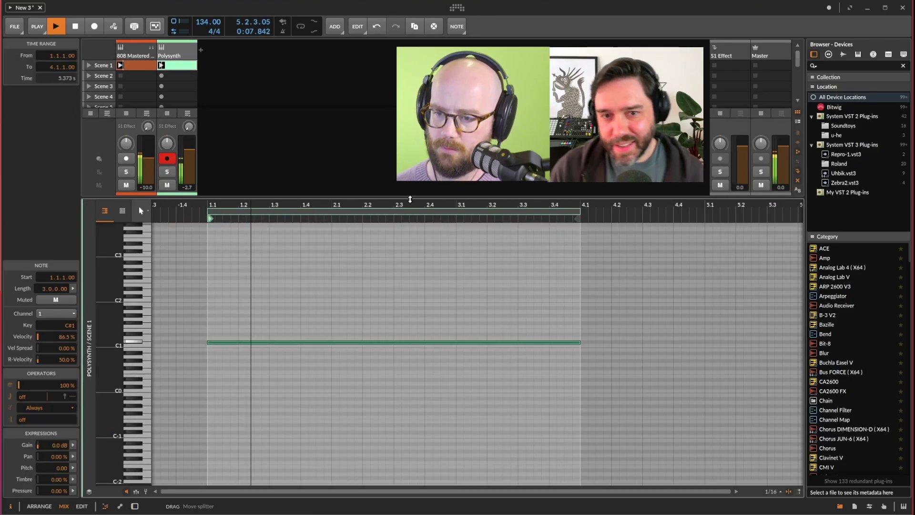
key(space)
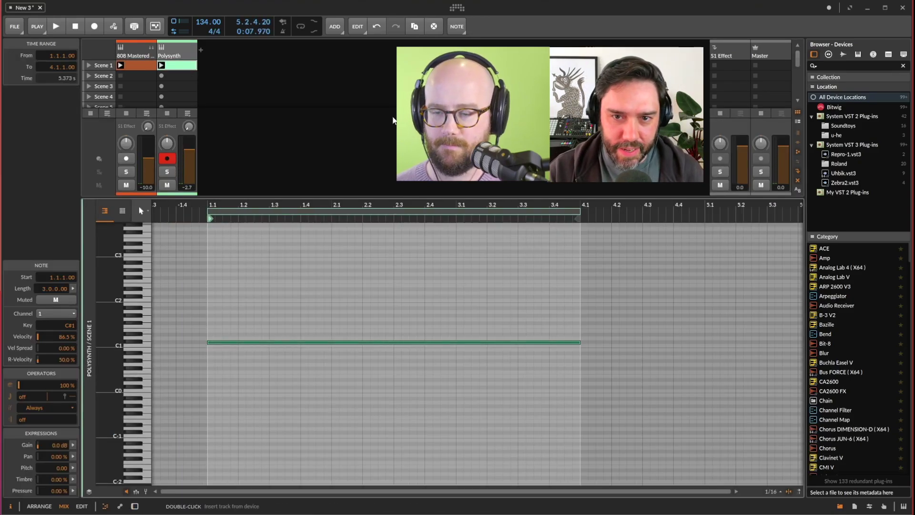
Step: Show the Polysynth track's devices and open the LFO modulator's detail panel
click(362, 113)
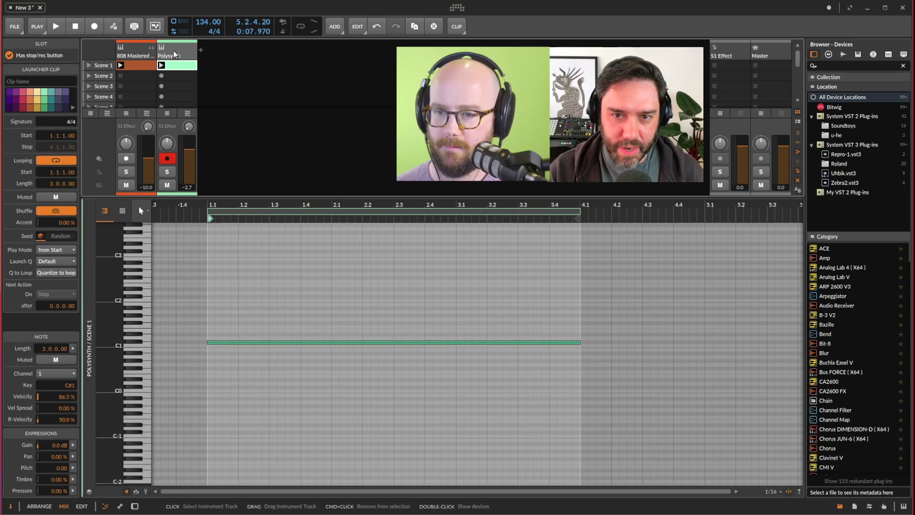
key(d)
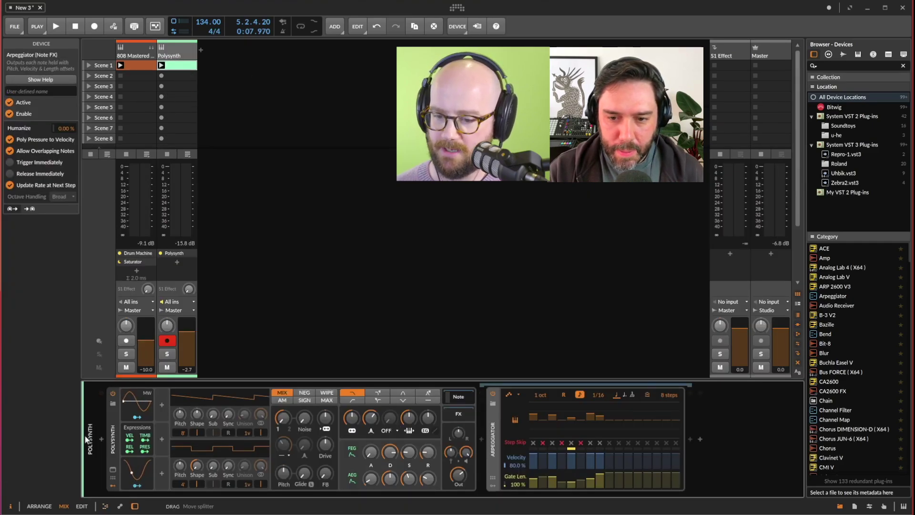
click(142, 471)
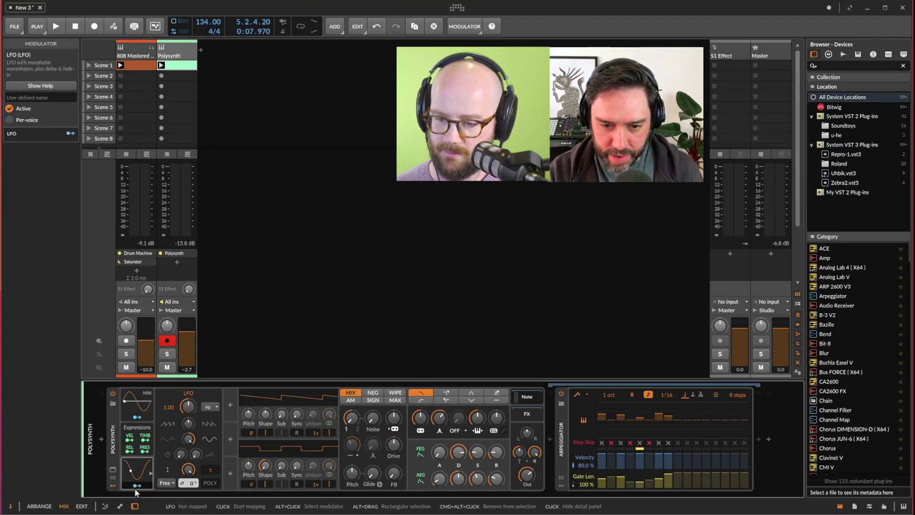
click(136, 486)
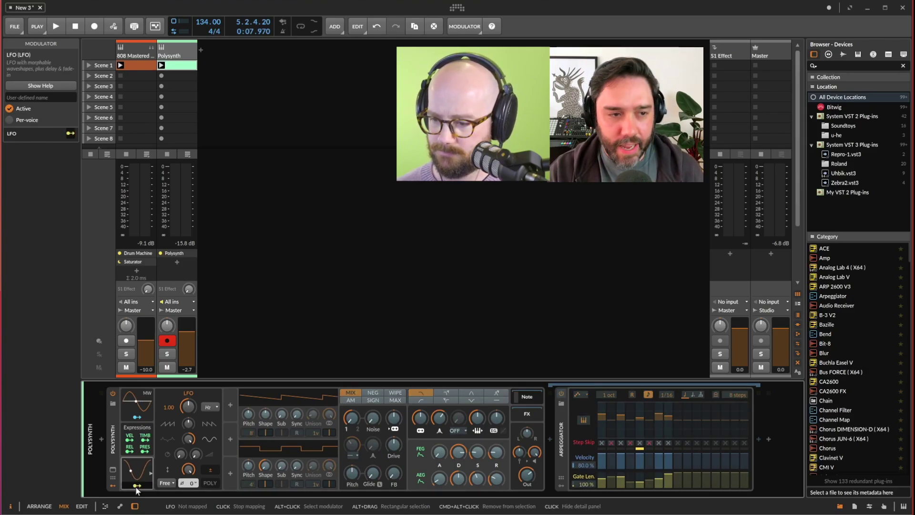
click(136, 486)
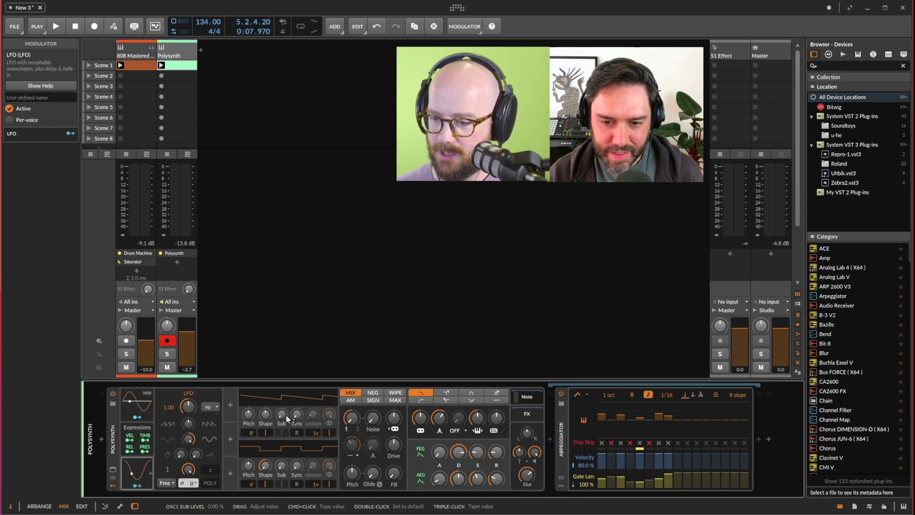
Step: Reshape Polysynth's first oscillator waveform and map the LFO to its Shape with an amount of +1.530
click(261, 396)
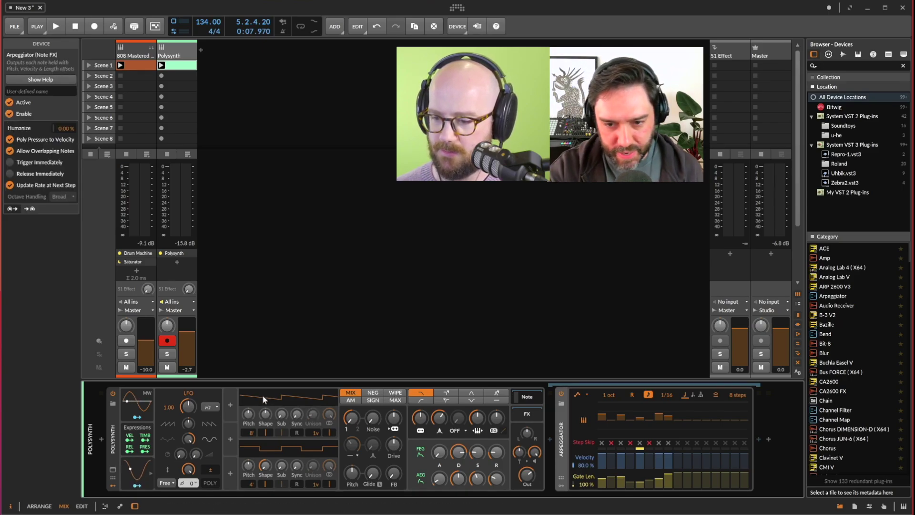
drag(262, 395, 266, 405)
click(134, 486)
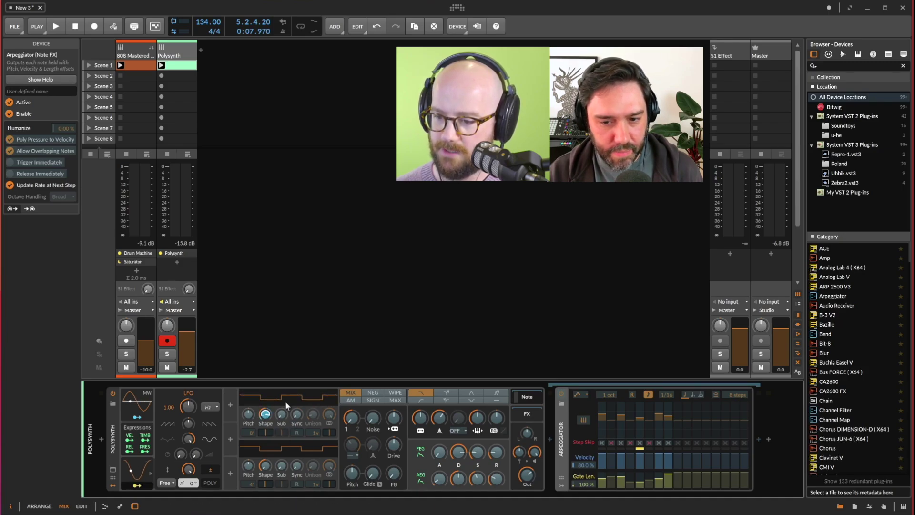
Step: During playback, set Polysynth's filter frequency to about 297 Hz, adjust its resonance, and set the track volume to -0.4 dB
key(space)
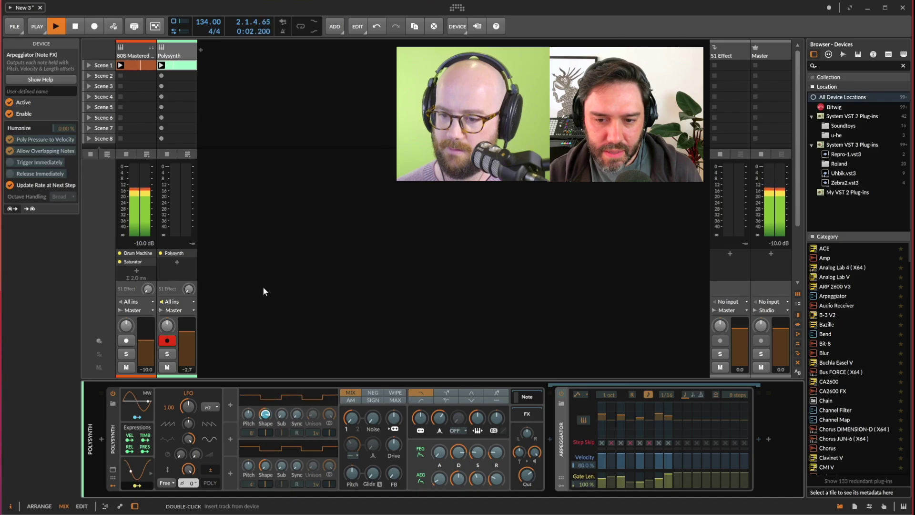
drag(186, 336, 186, 326)
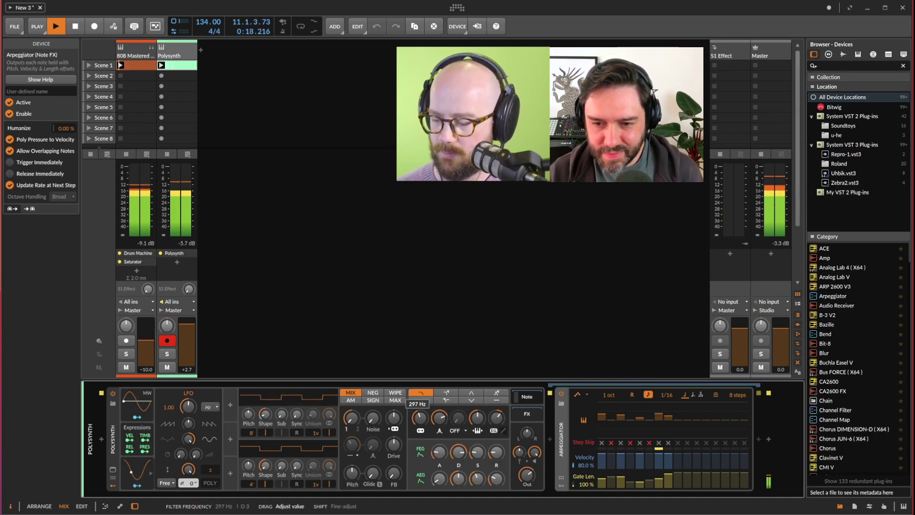
drag(438, 418, 439, 414)
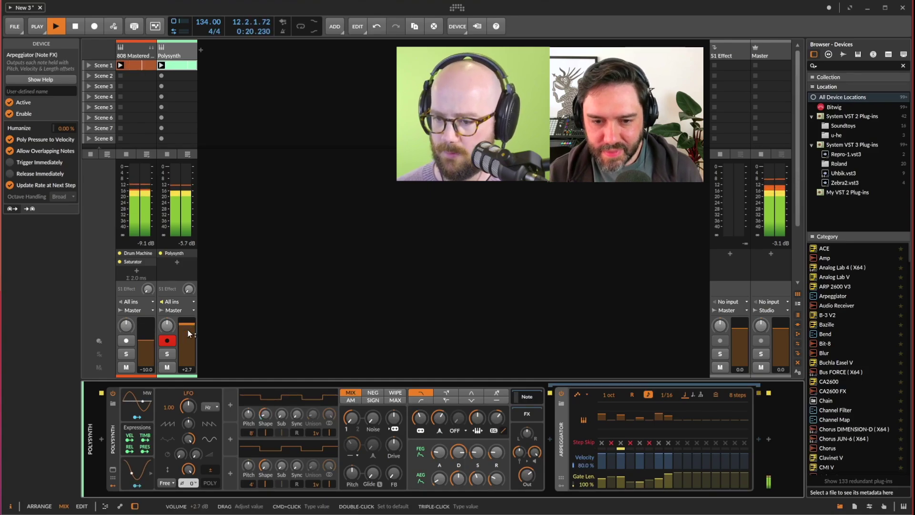
drag(187, 330, 188, 335)
key(space)
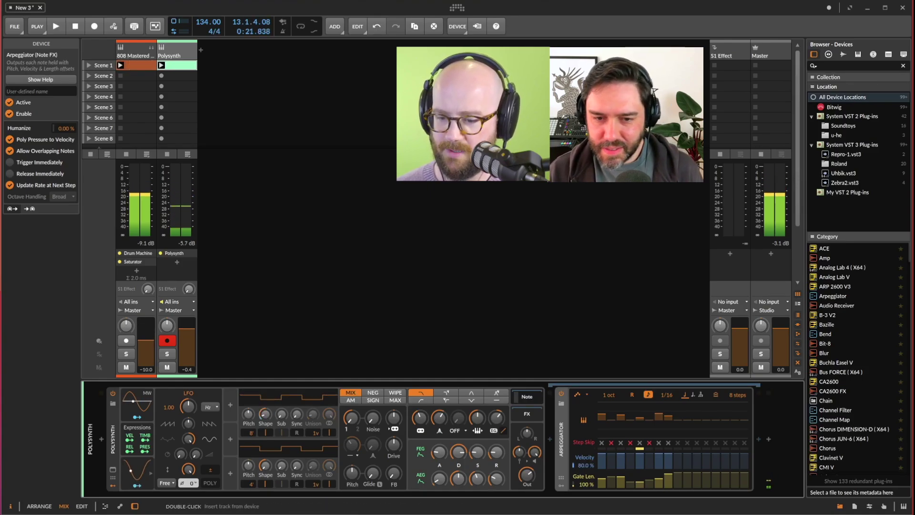
Step: Add a Steps modulator to the Polysynth device
click(138, 466)
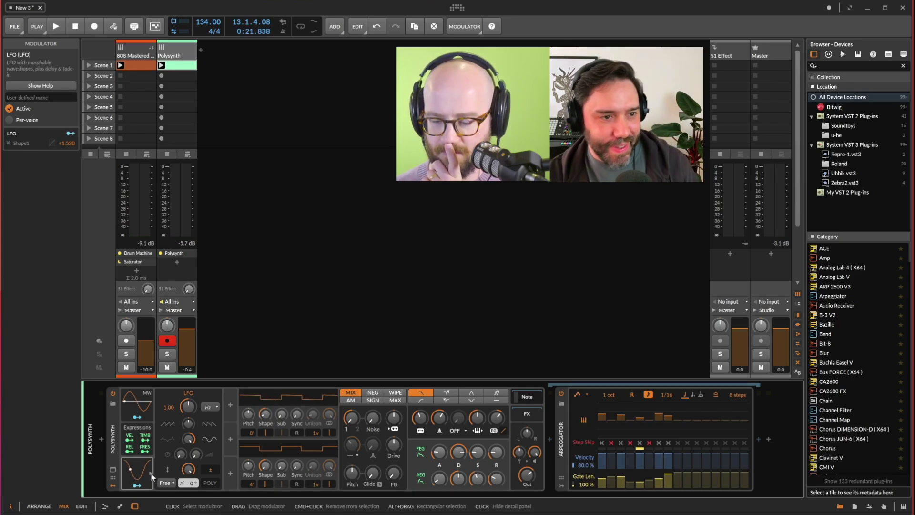
click(231, 406)
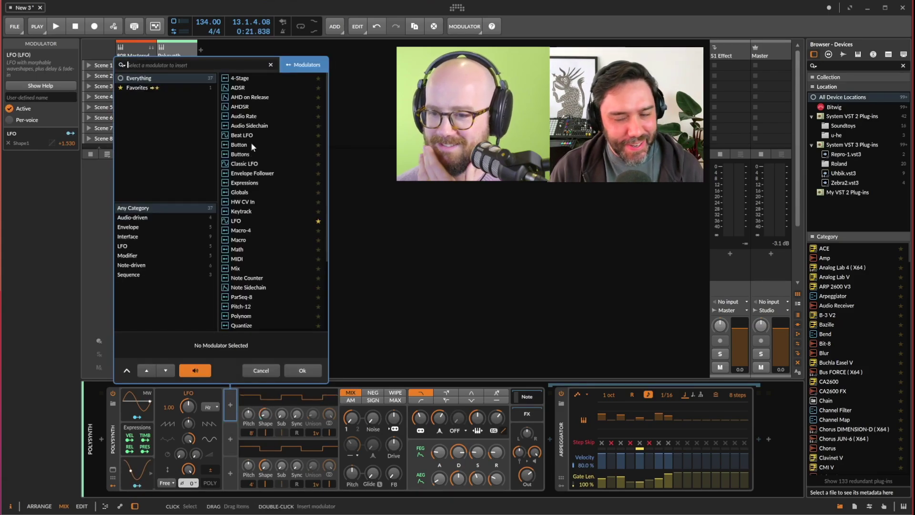
scroll(250, 142, down, 5)
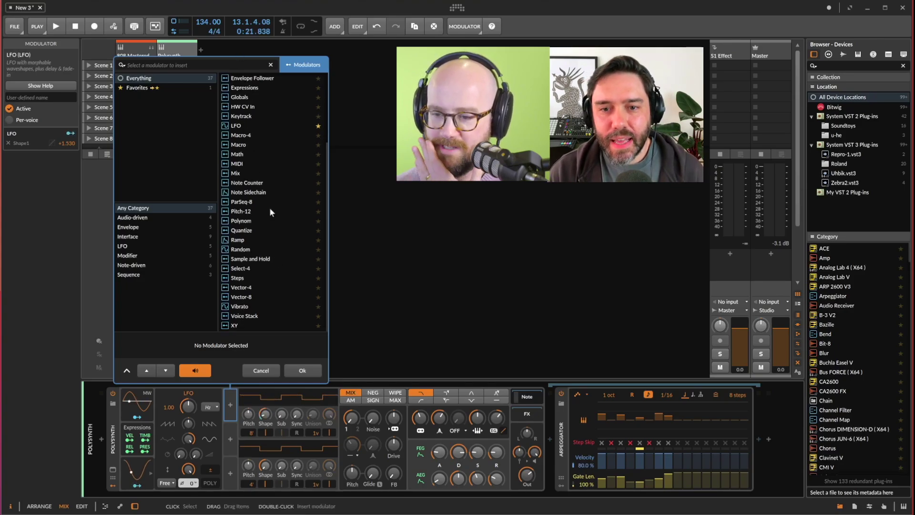
scroll(264, 204, up, 3)
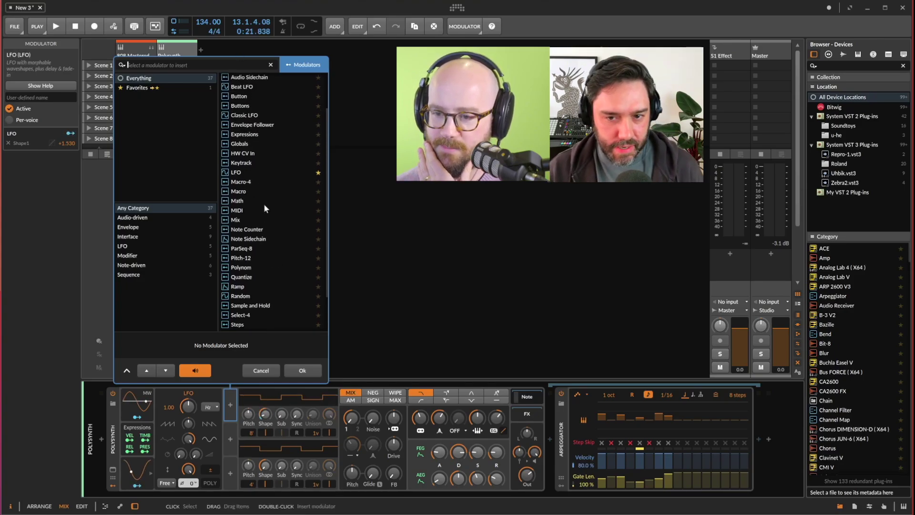
scroll(262, 204, down, 3)
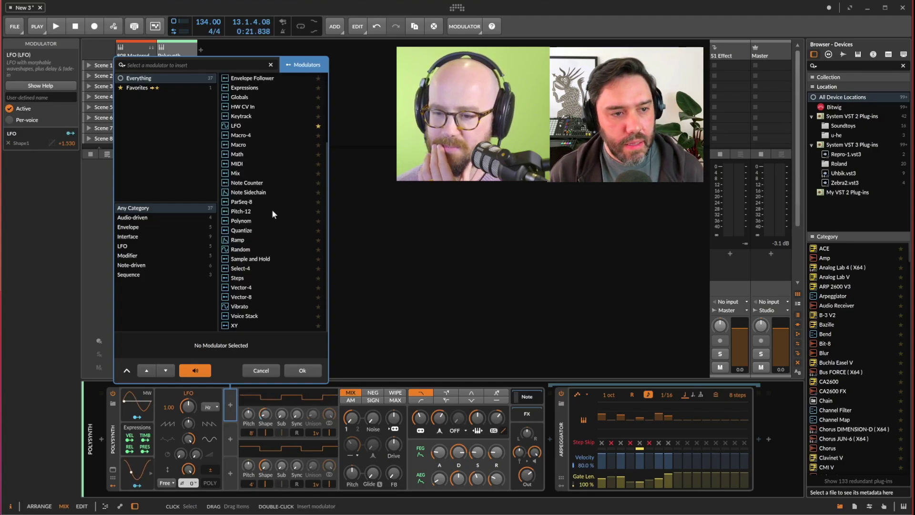
click(242, 279)
click(297, 369)
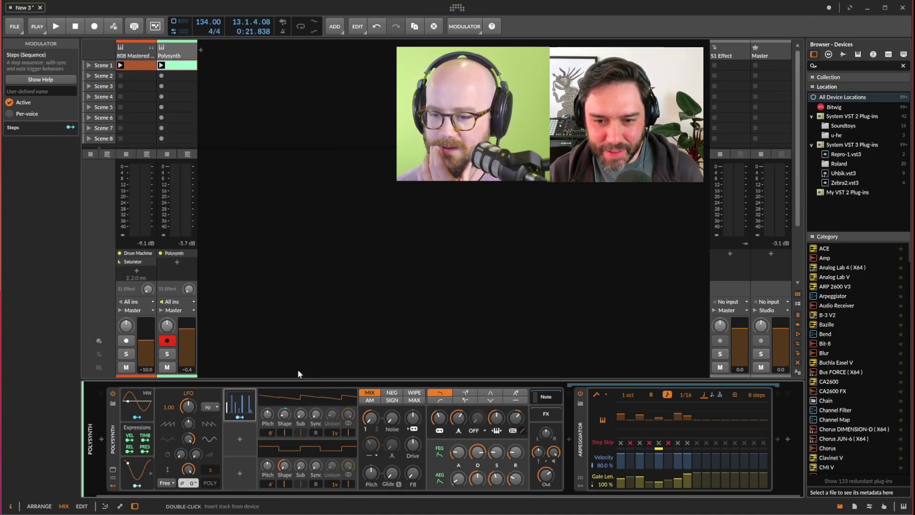
Step: Draw a new value pattern in the Steps modulator and reduce the sequence to 5 steps
click(236, 404)
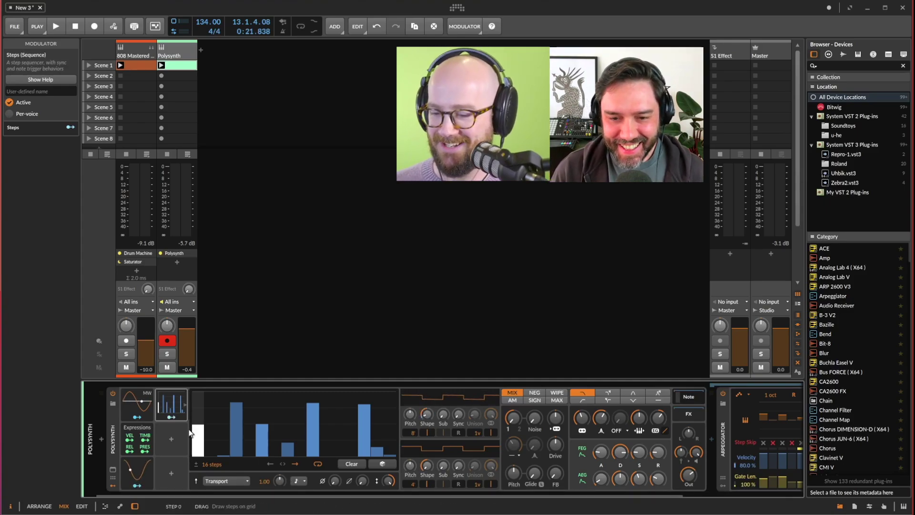
mouse_move(196, 429)
mouse_down()
mouse_move(304, 433)
mouse_move(361, 418)
mouse_move(396, 425)
mouse_move(322, 409)
mouse_move(284, 422)
mouse_move(253, 403)
mouse_up()
drag(366, 439, 292, 433)
drag(205, 465, 205, 481)
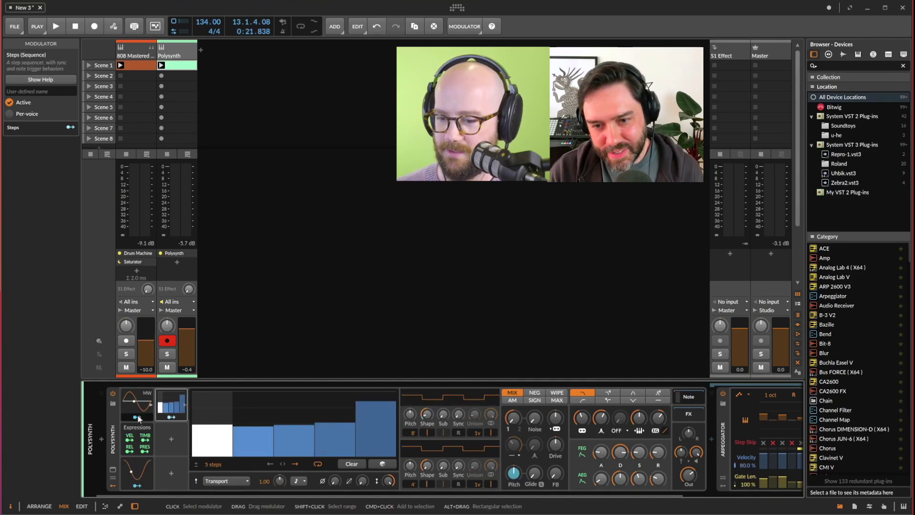
Step: Map the Steps modulator to Polysynth's filter frequency with an amount of +25.50
click(169, 418)
click(169, 418)
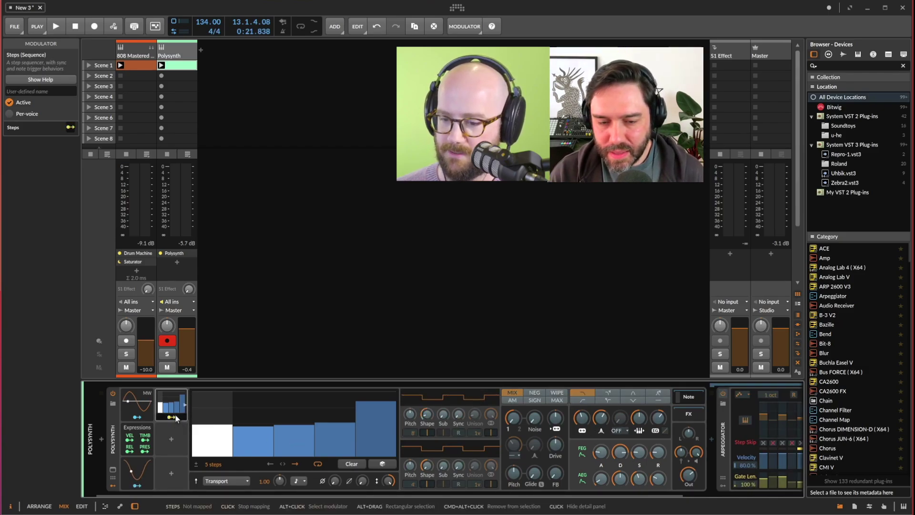
drag(583, 423, 583, 406)
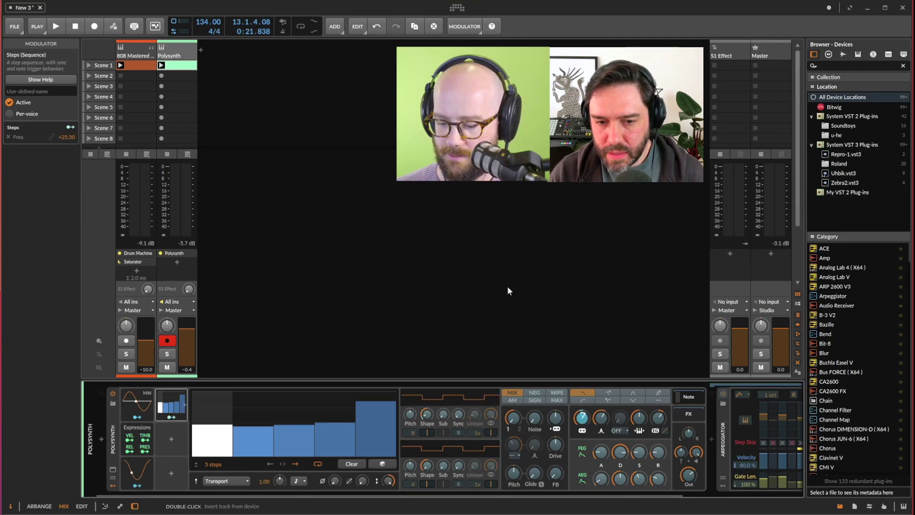
Step: Start playback and, back in the Polysynth track's devices, lower the synth's filter frequency
key(e)
click(57, 27)
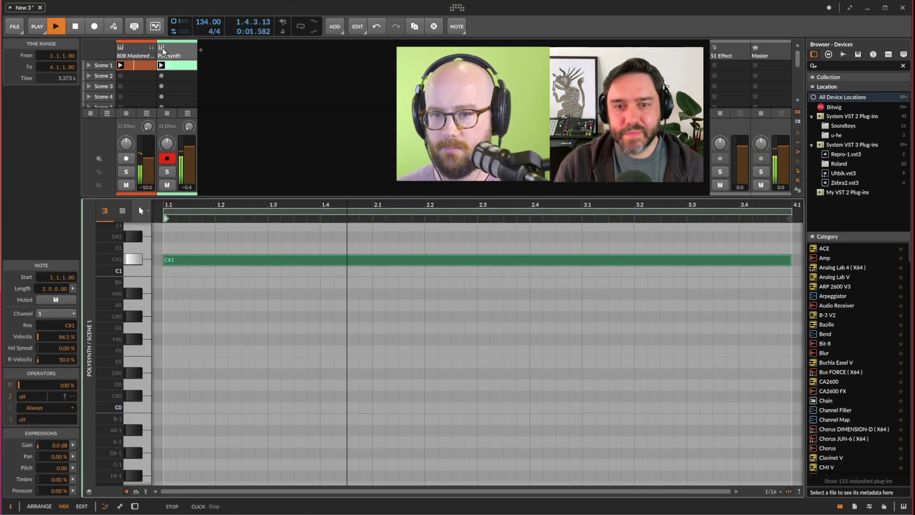
double_click(180, 55)
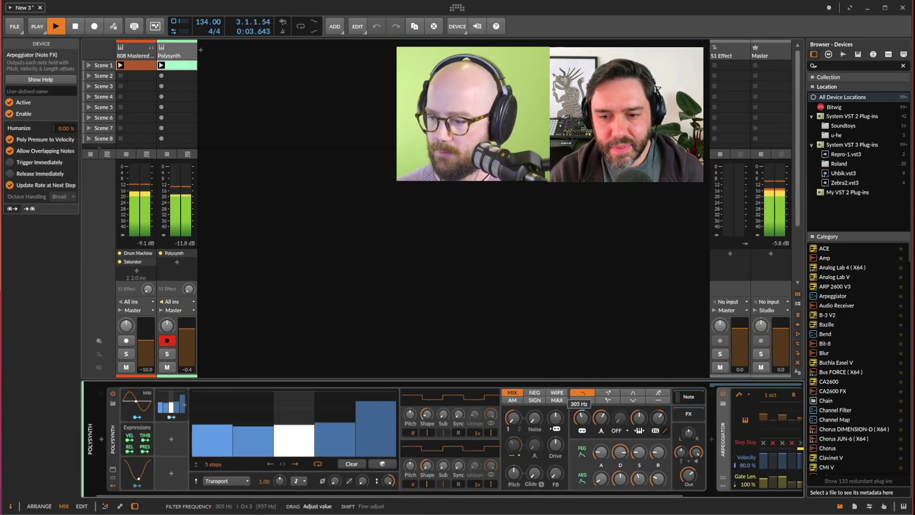
drag(581, 418, 589, 430)
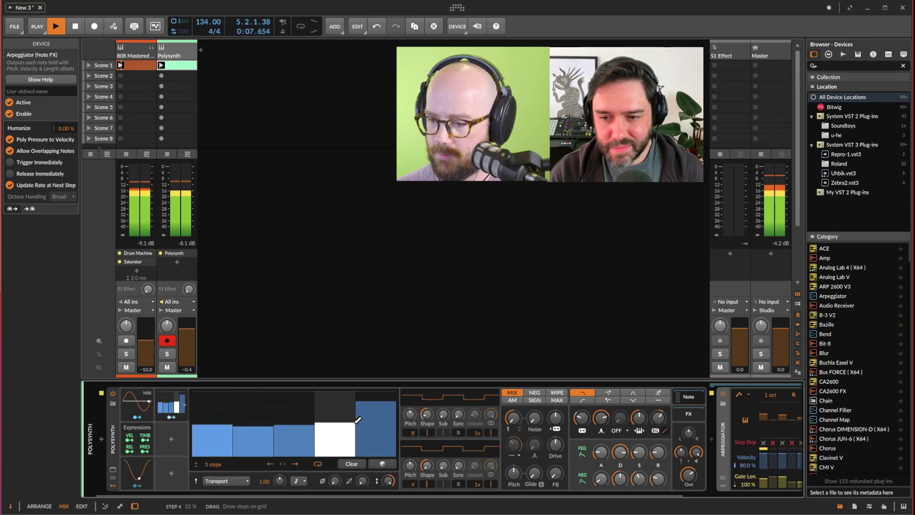
Step: Redraw the Steps pattern with step 5 at 95%, lower middle steps and step 1 at 60%, and stop playback
click(387, 394)
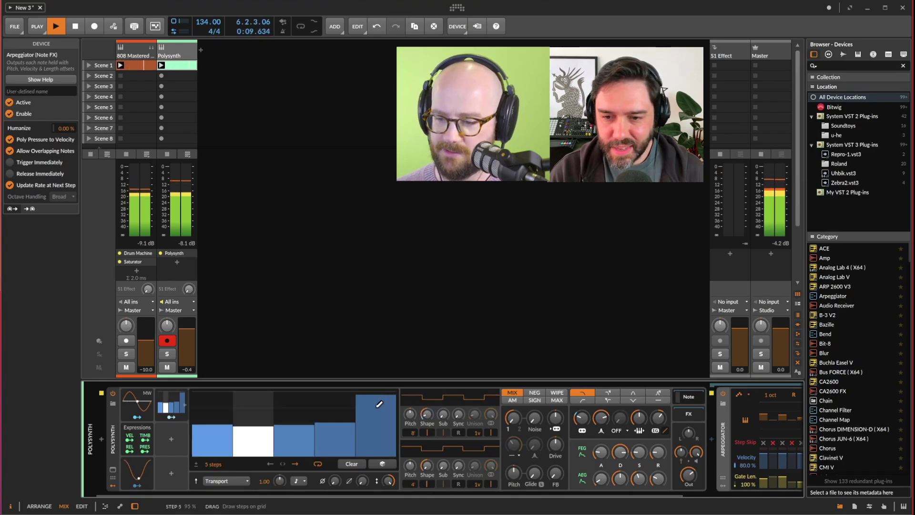
click(335, 441)
mouse_move(282, 438)
mouse_down()
mouse_move(243, 429)
mouse_move(221, 408)
mouse_move(221, 418)
mouse_up()
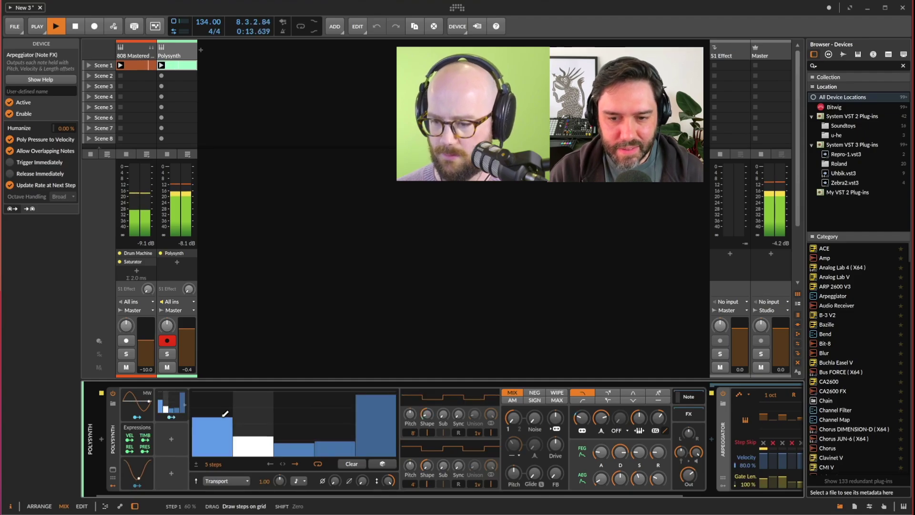
key(space)
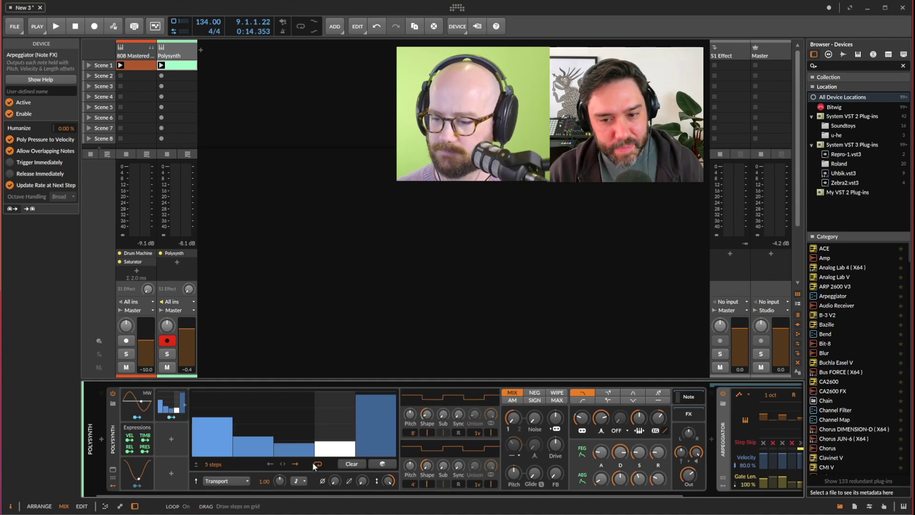
Step: Add a Random modulator to Polysynth and show its detail panel
click(170, 440)
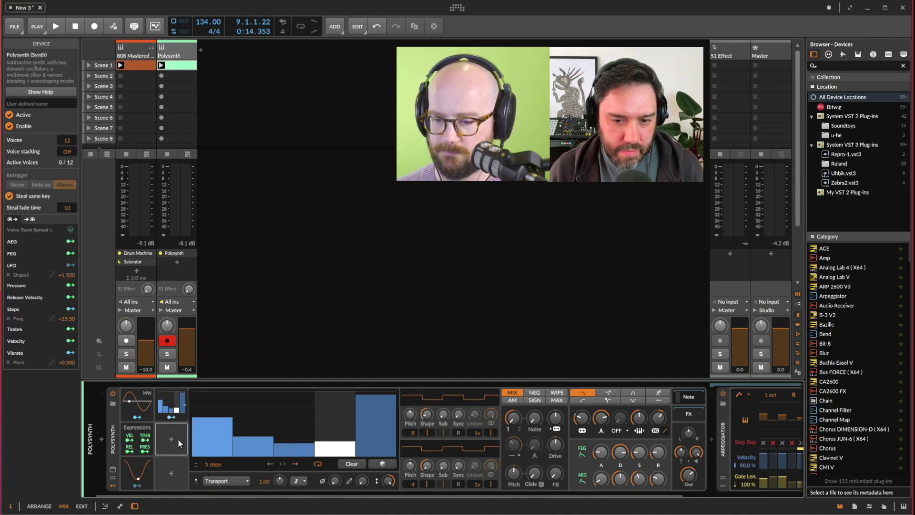
click(172, 442)
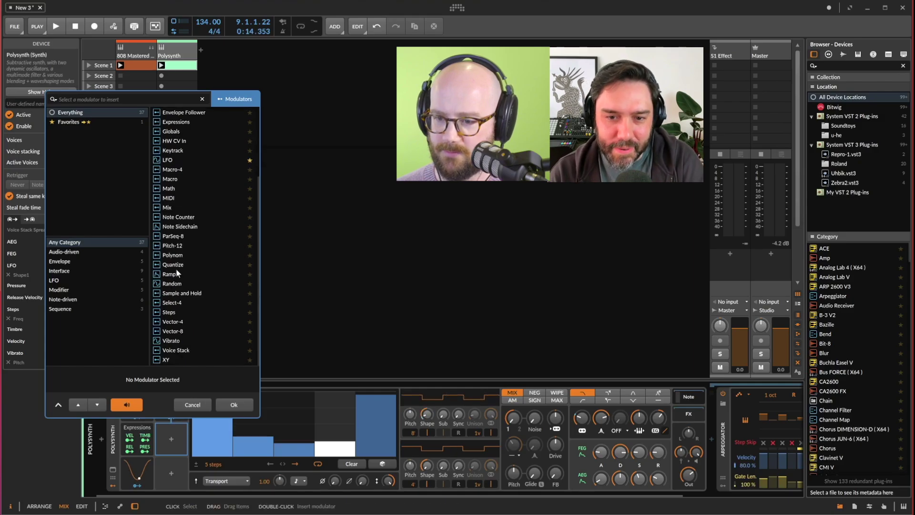
click(180, 283)
click(233, 401)
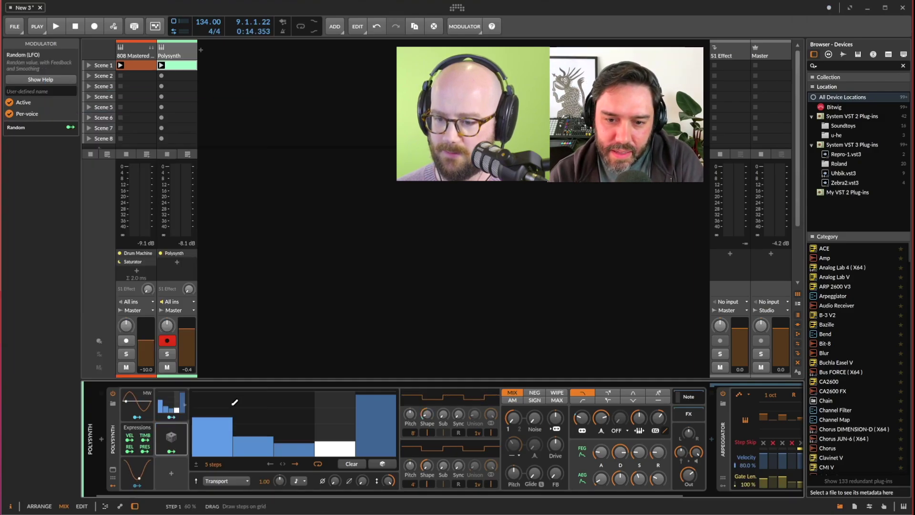
click(174, 442)
click(174, 443)
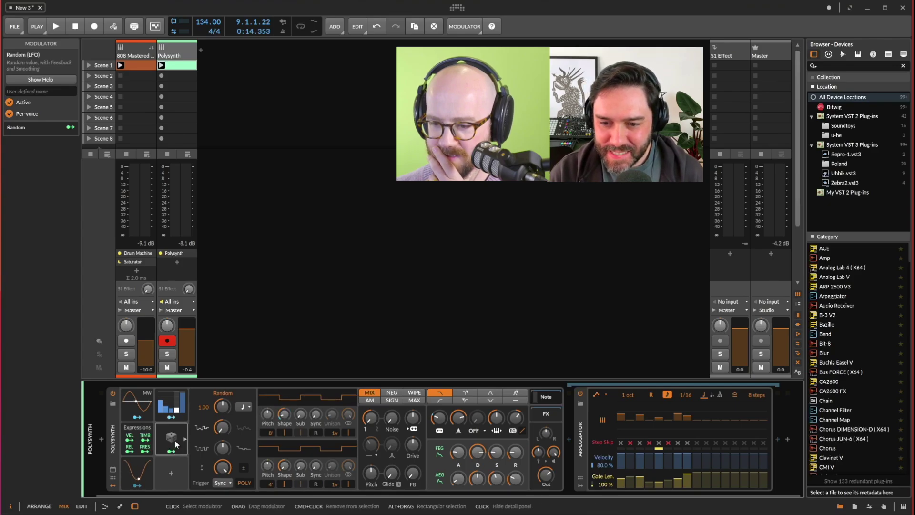
Step: Map Random to the Arpeggiator's Pitch 1 at -0.000 and to Skip 2, Skip 4 and Skip 6 at +1.000 each
click(172, 451)
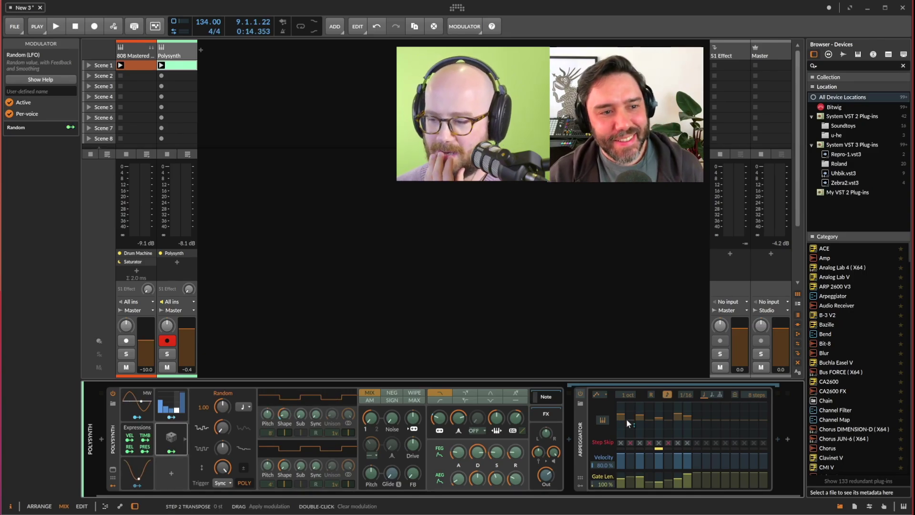
mouse_move(624, 419)
mouse_down()
mouse_move(623, 405)
mouse_move(623, 416)
mouse_up()
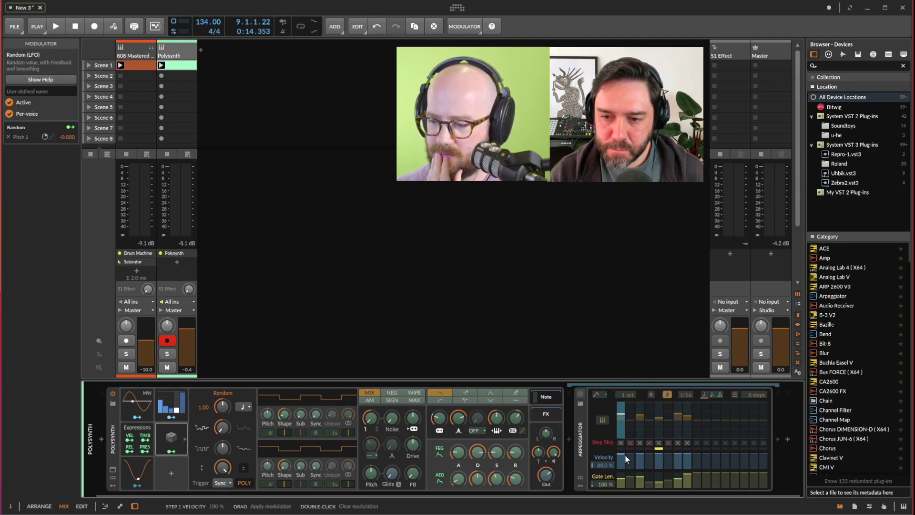
drag(630, 442, 668, 426)
click(175, 451)
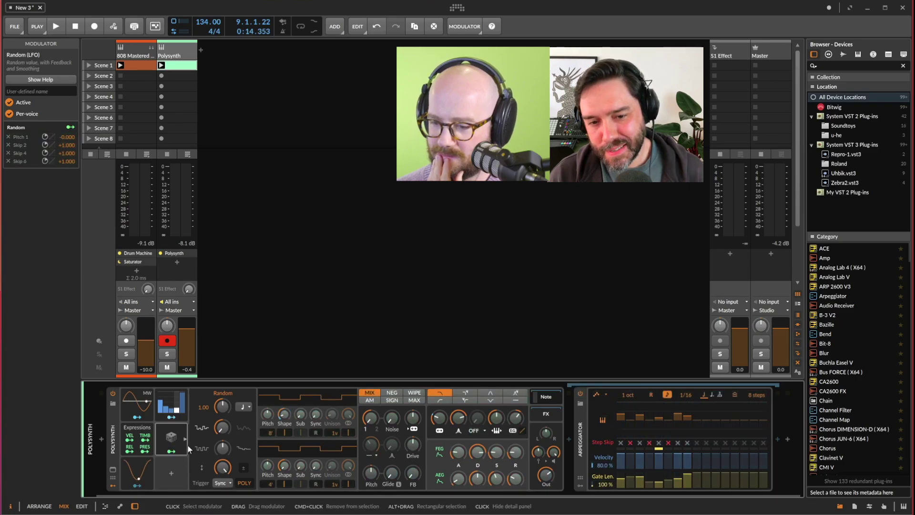
Step: Play the clips and turn off the Arpeggiator's active step skips, keeping the Random modulator's details shown
key(space)
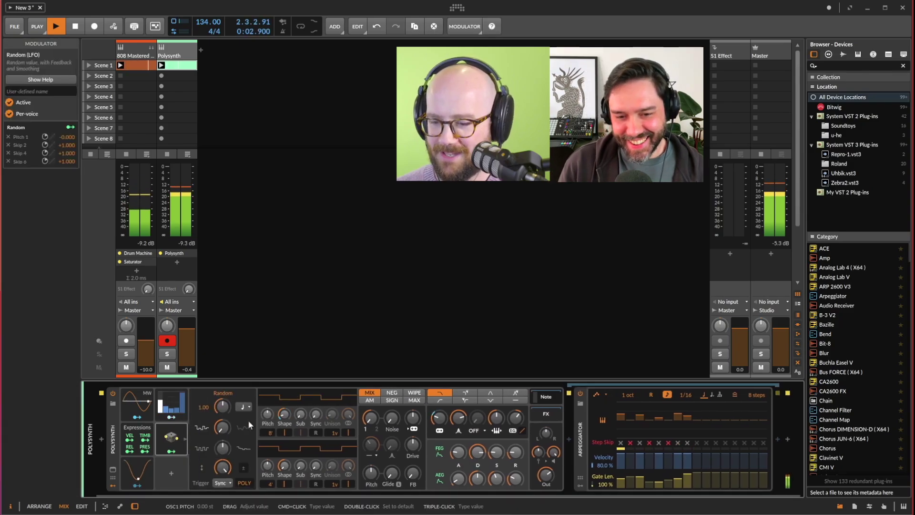
click(649, 443)
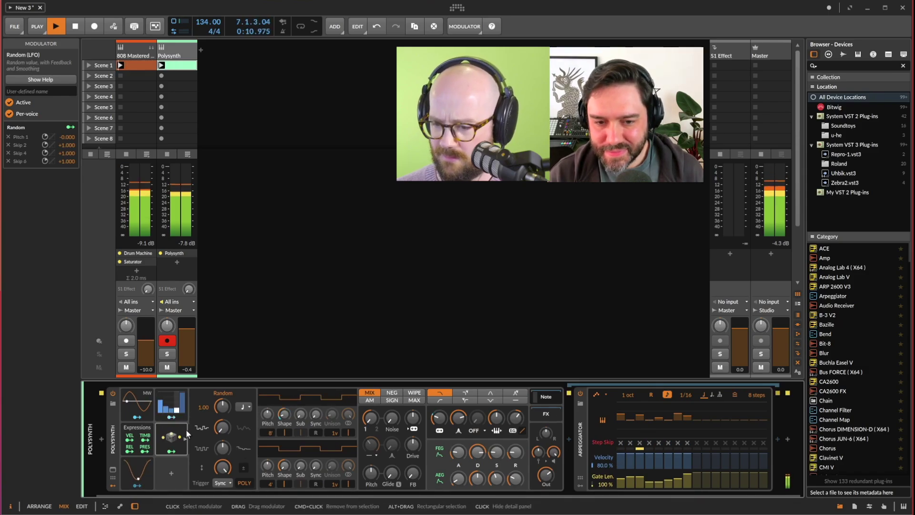
click(171, 403)
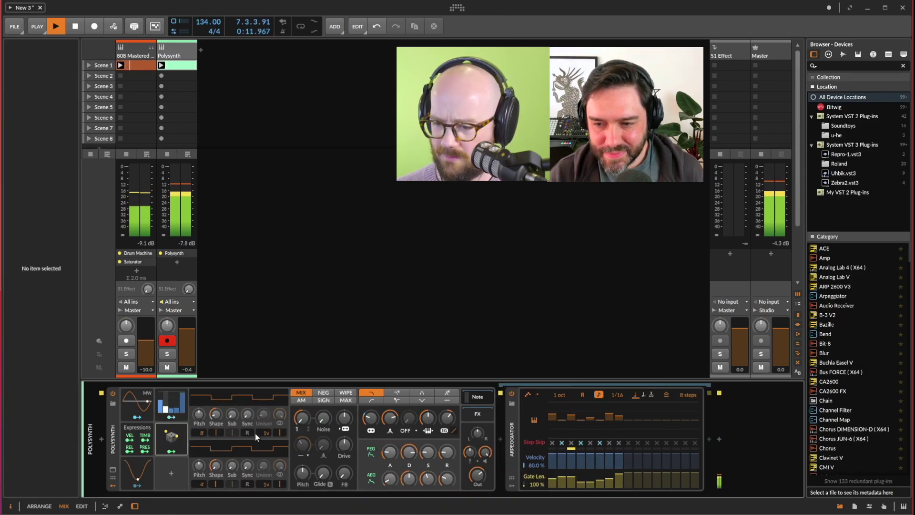
click(171, 438)
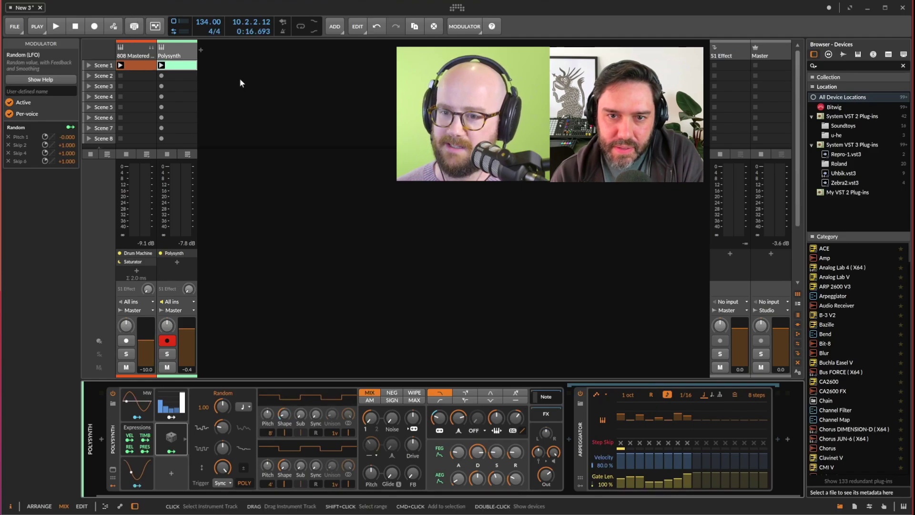
Step: Review the Polysynth clip and devices, and show the 808 clip in the detail editor's piano-key layout
click(191, 65)
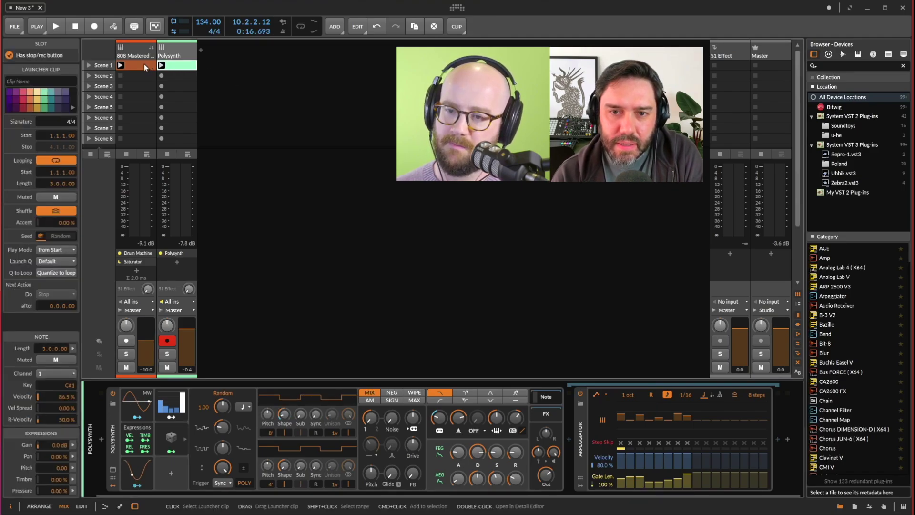
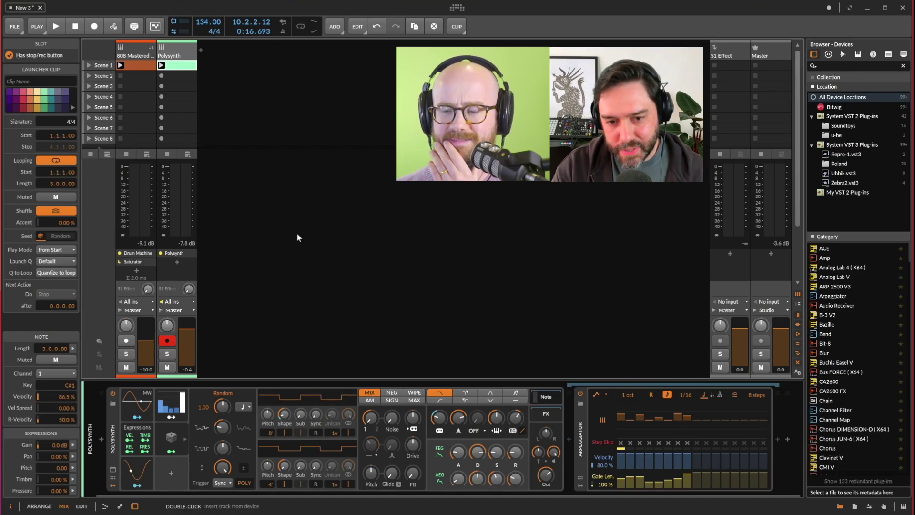
double_click(195, 66)
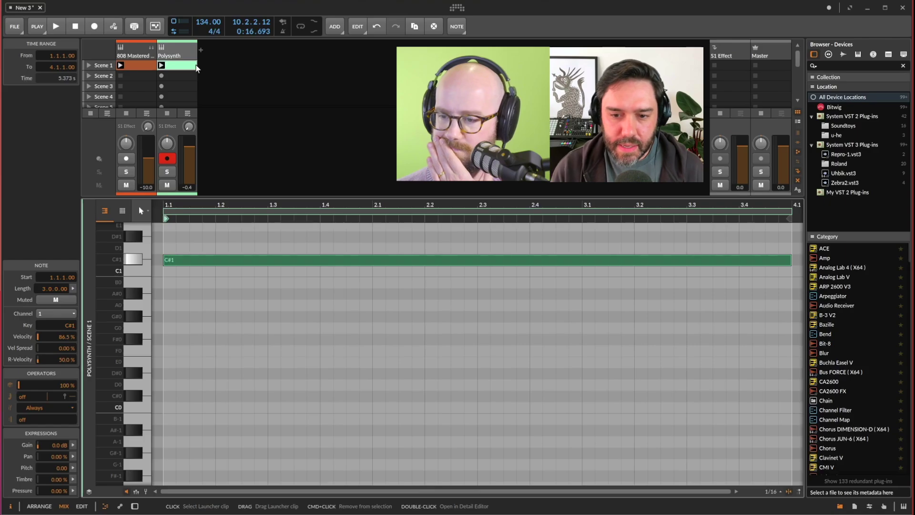
double_click(174, 50)
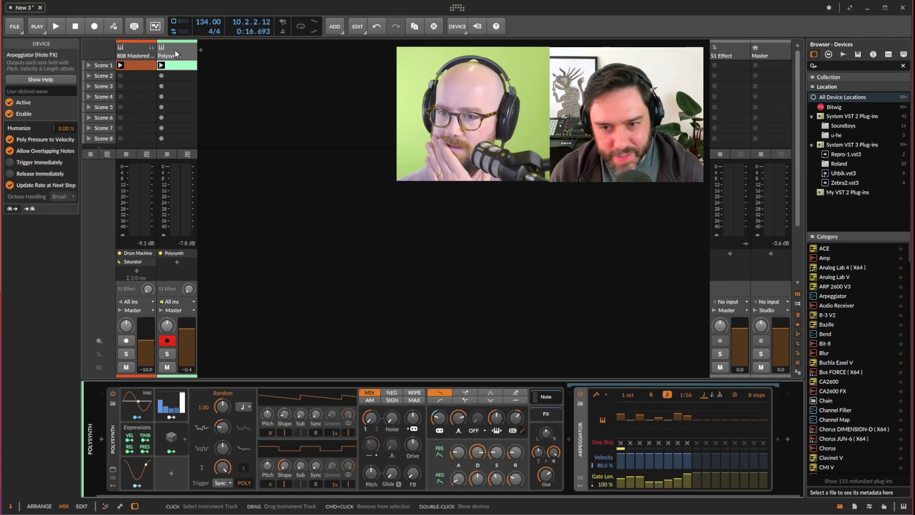
double_click(136, 66)
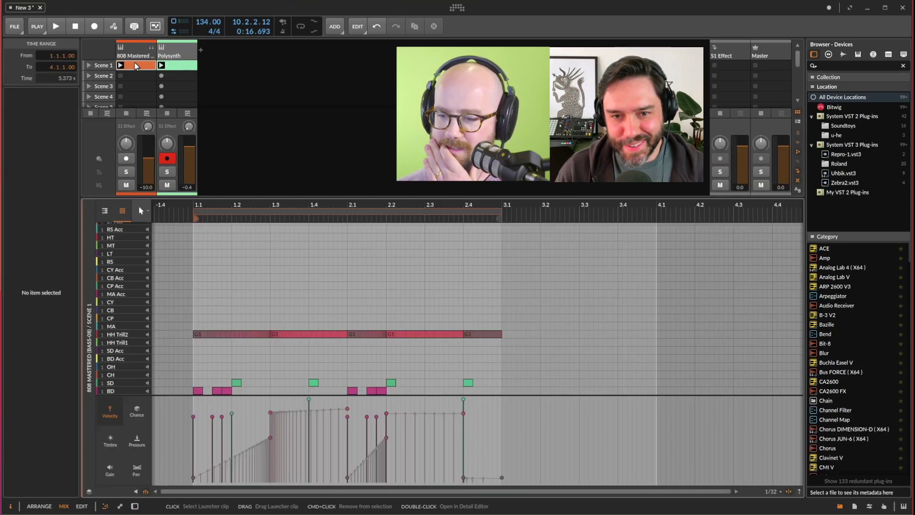
click(105, 211)
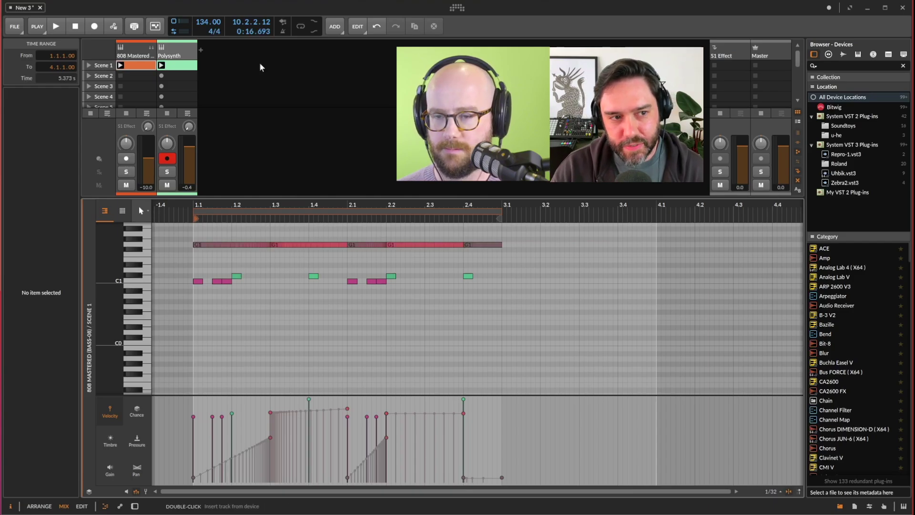
Step: Add a third instrument track and load the Poly Grid device onto it
click(200, 50)
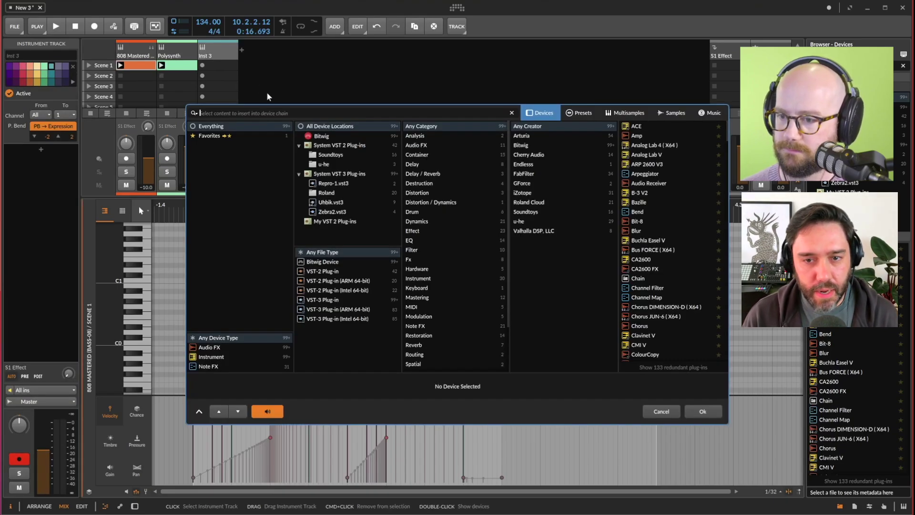
text(polyf)
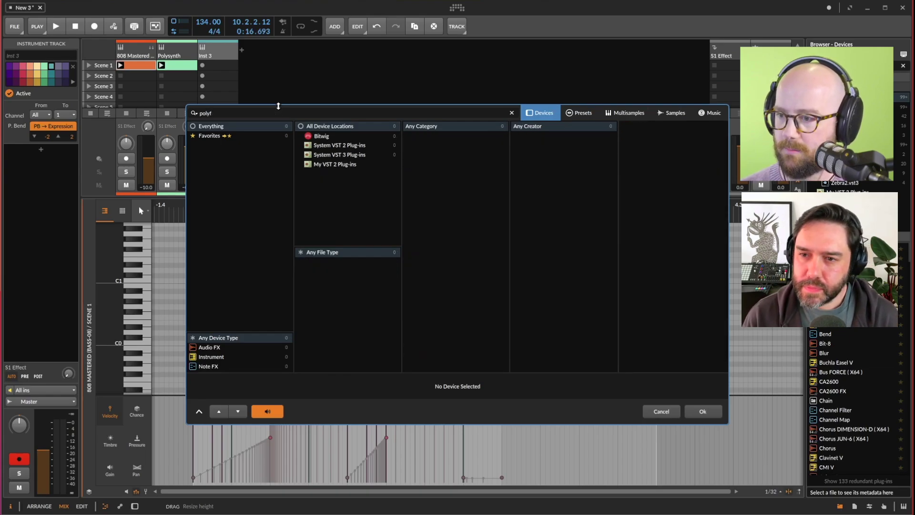
key(BackSpace)
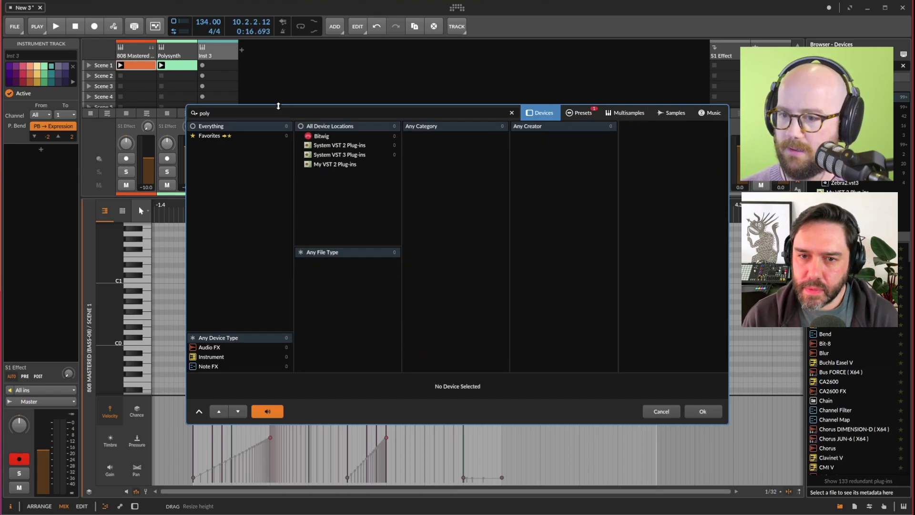
text(g)
key(BackSpace)
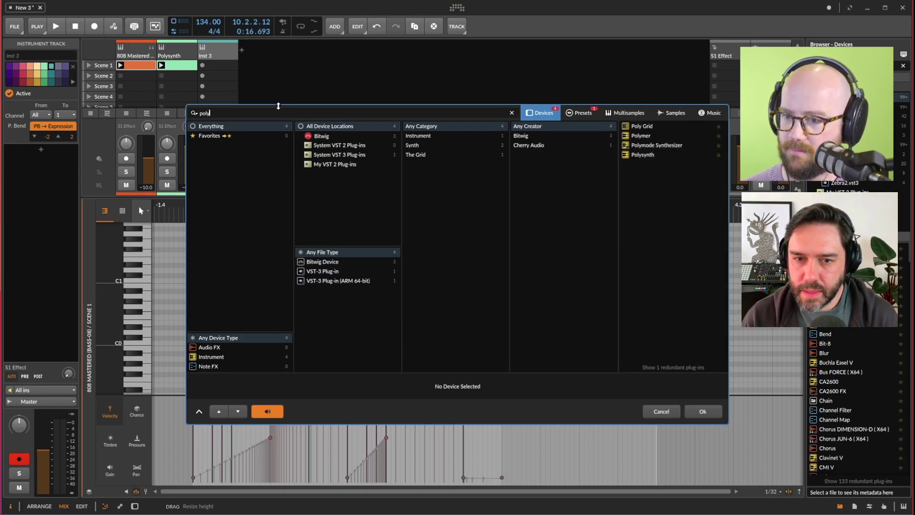
click(642, 126)
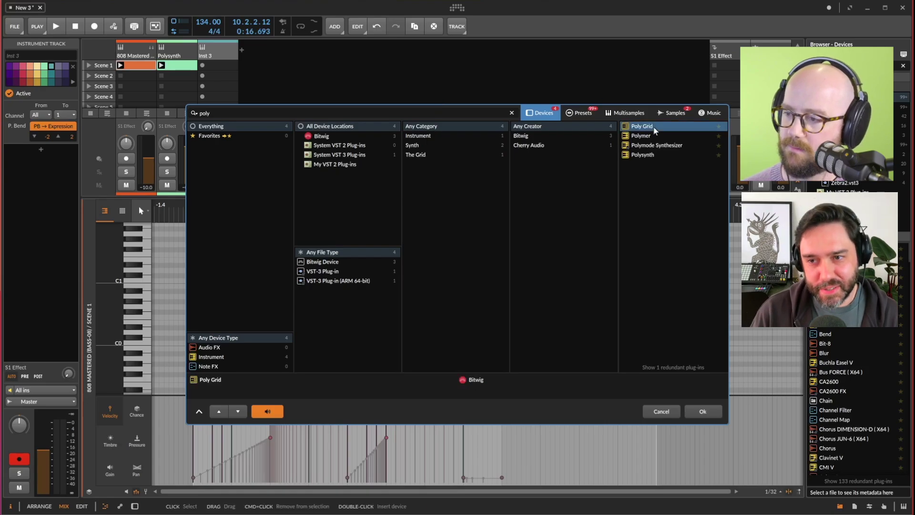
key(Return)
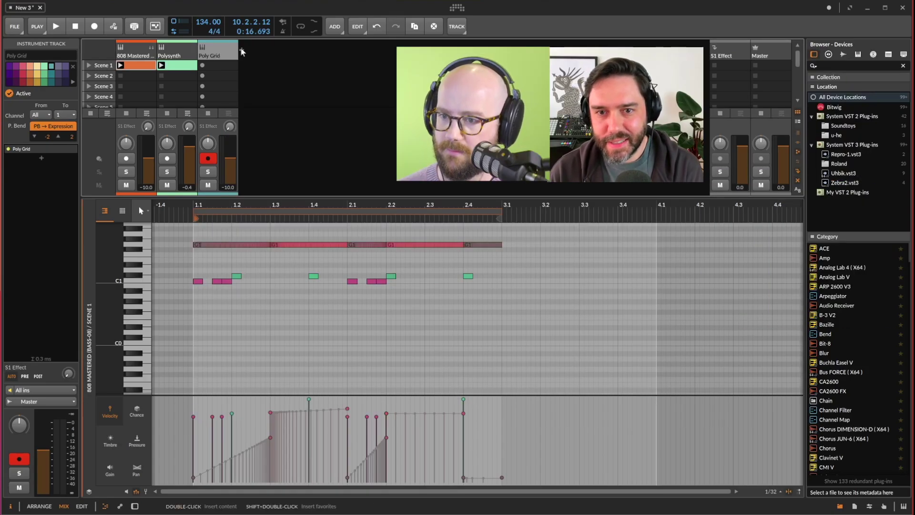
Step: Open the Poly Grid device's patch editor and inspect its Triangle, AR and Audio Out modules
double_click(210, 56)
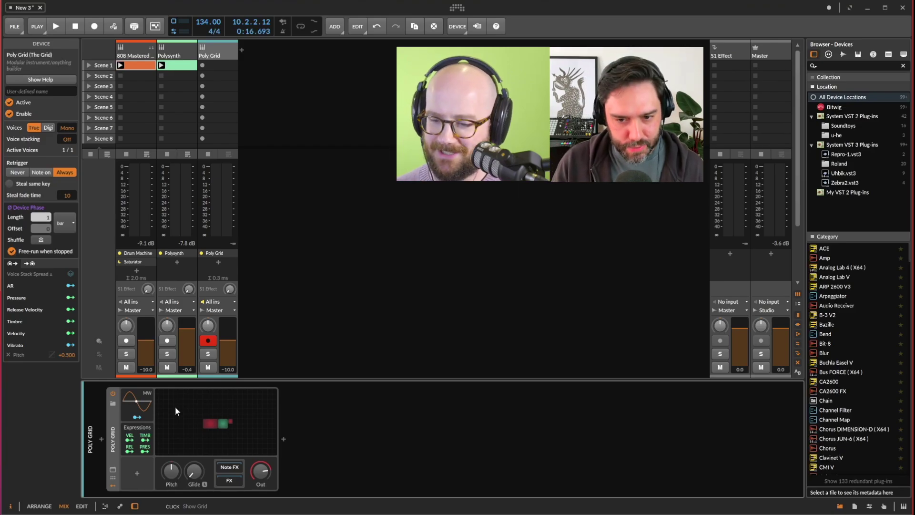
click(216, 425)
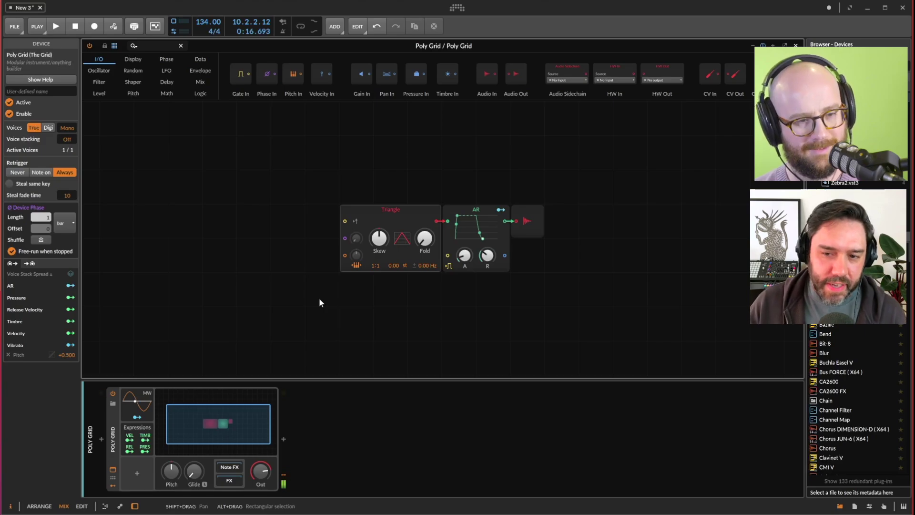
click(390, 216)
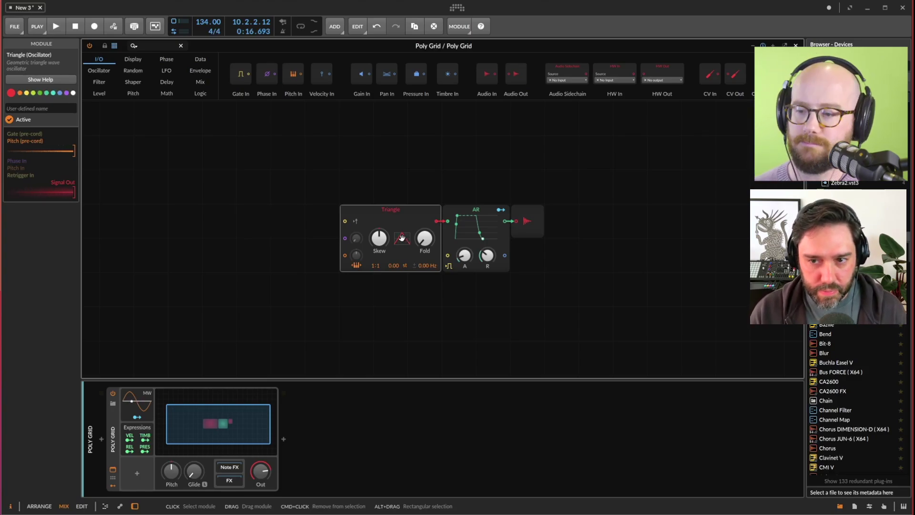
click(485, 209)
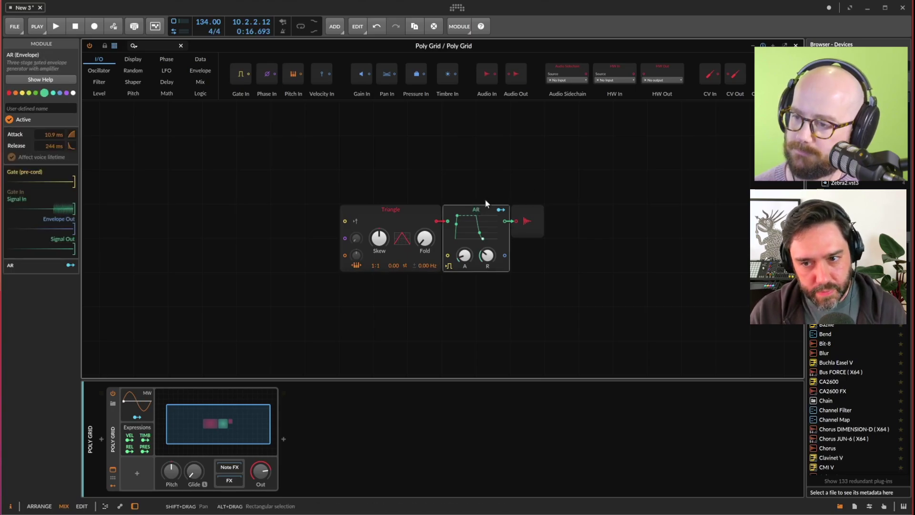
click(537, 210)
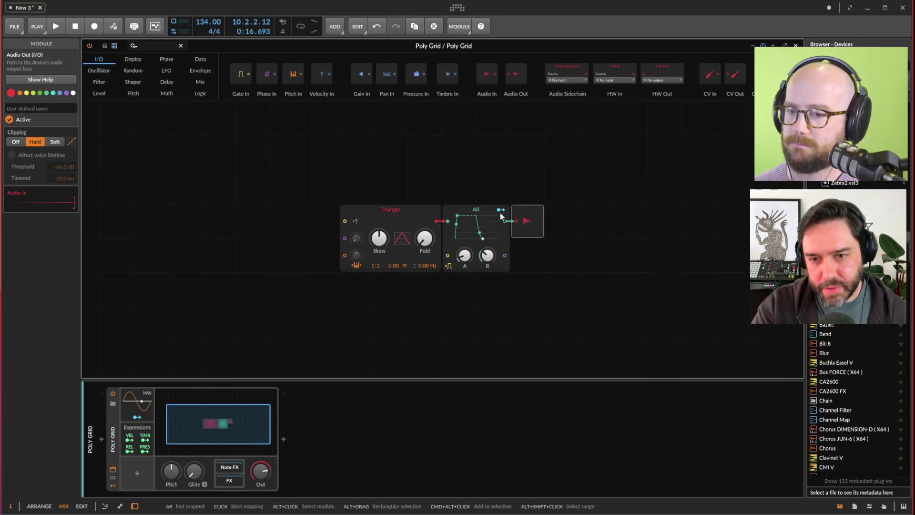
Step: Replace the patch's Triangle oscillator with a Sine oscillator
click(381, 212)
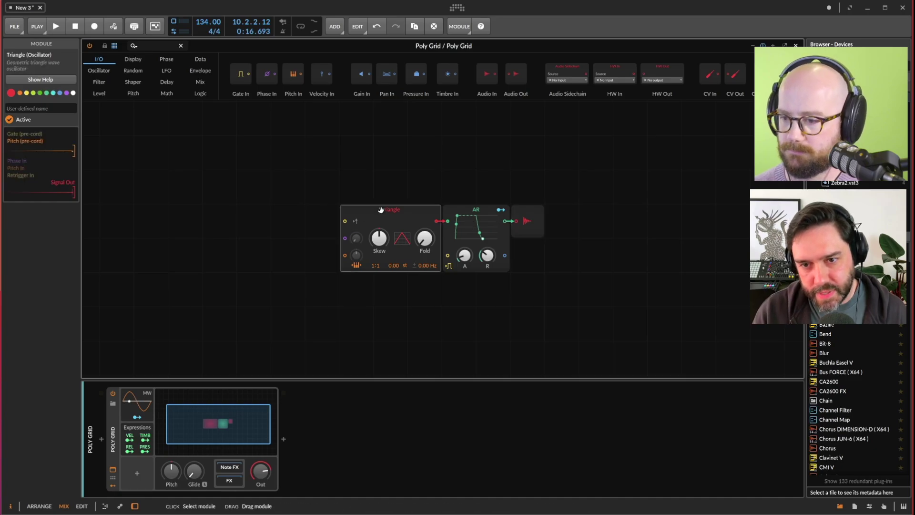
right_click(398, 213)
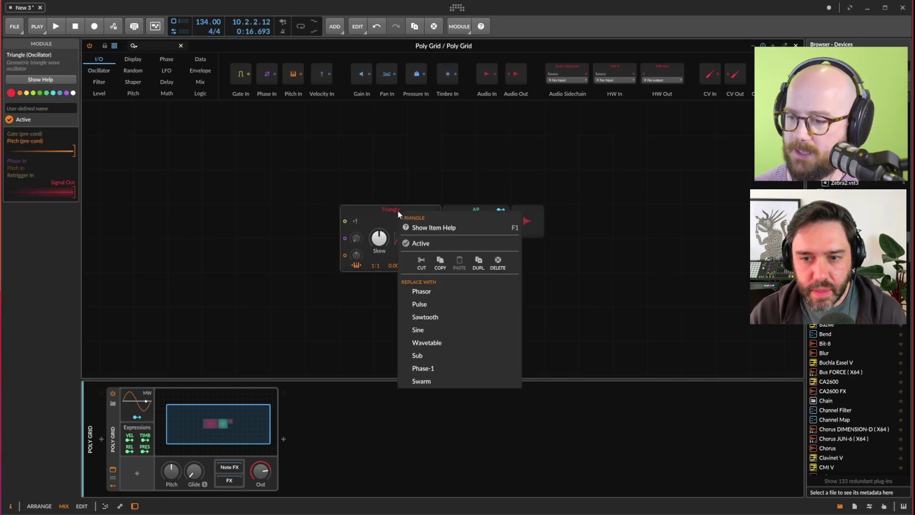
click(427, 330)
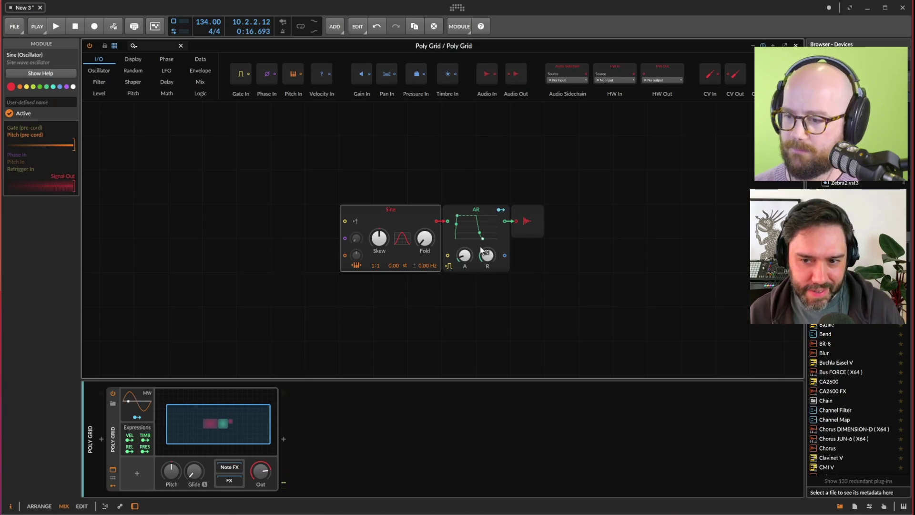
Step: Add two more Sine oscillators, stacking one directly above the original and placing the other immediately left of the pair
click(109, 71)
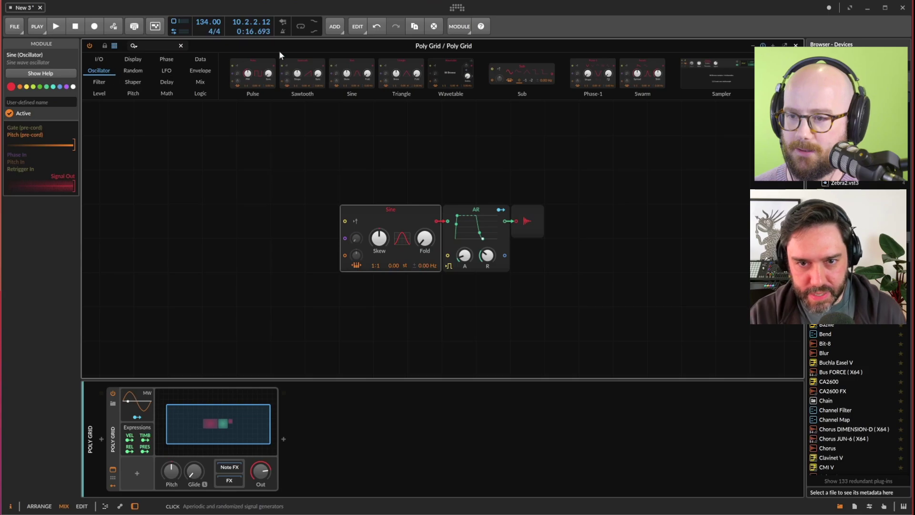
drag(355, 85, 355, 125)
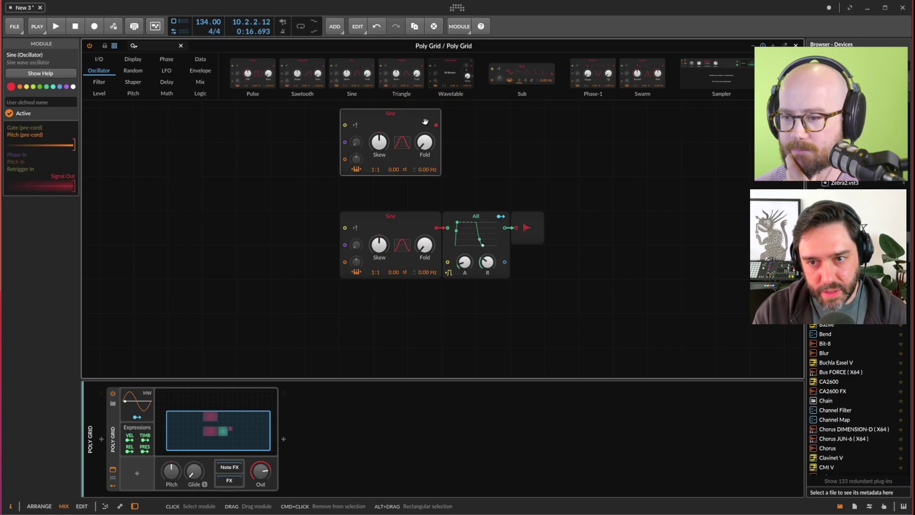
drag(419, 120, 398, 147)
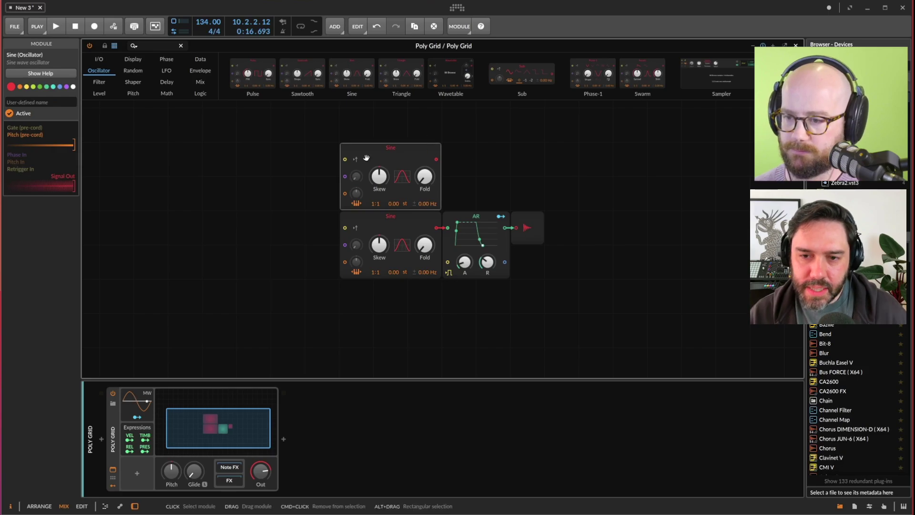
drag(427, 180, 301, 227)
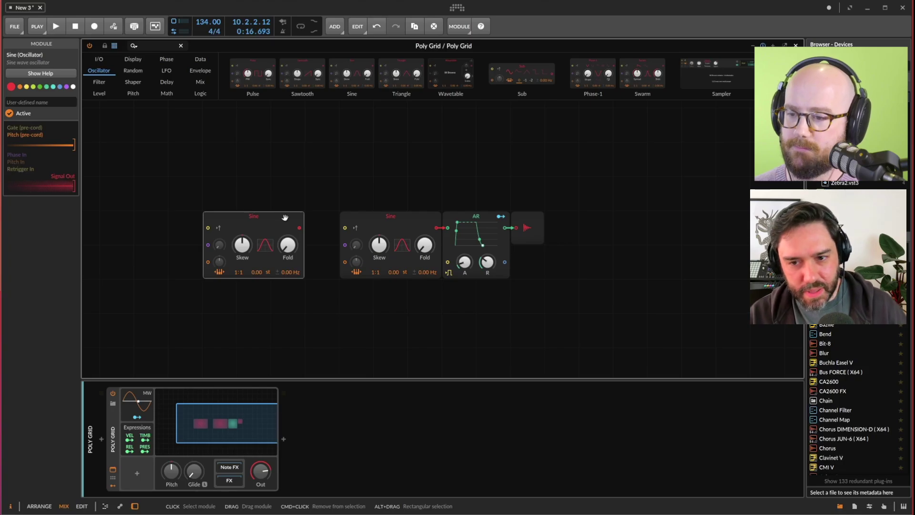
drag(343, 77, 367, 162)
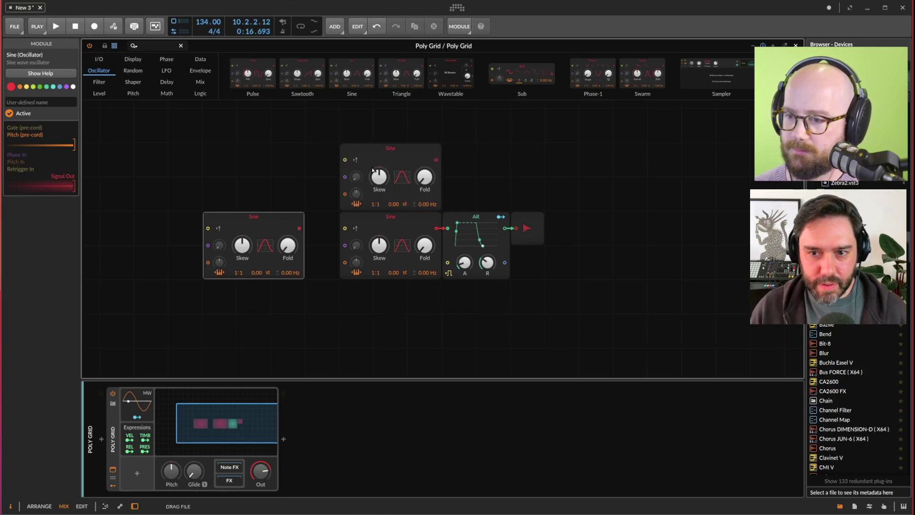
drag(260, 248, 300, 209)
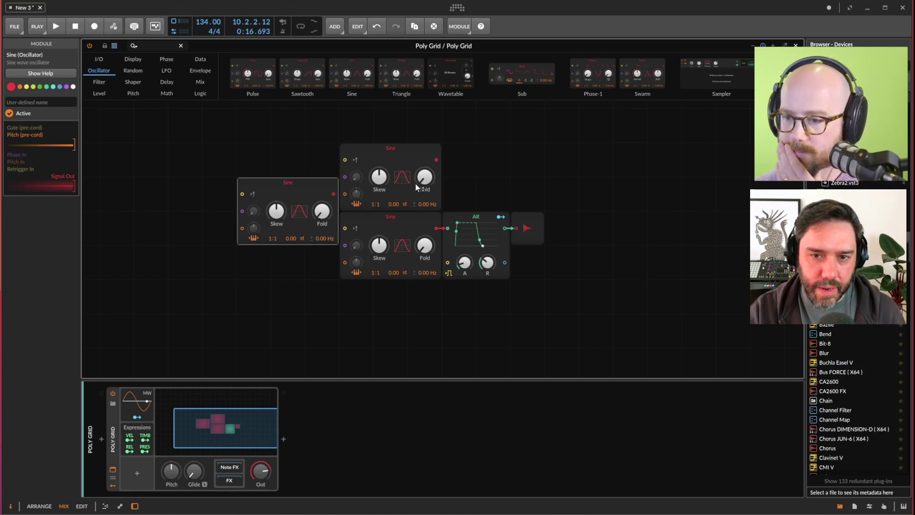
Step: Insert a Mixer before the AR module, wiring the upper Sine into its first input and the lower Sine into its second
click(200, 82)
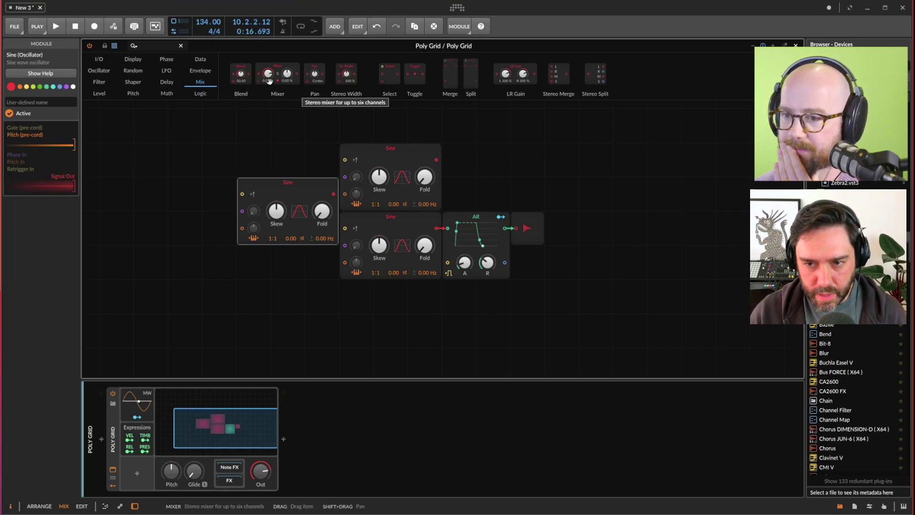
drag(269, 81, 492, 171)
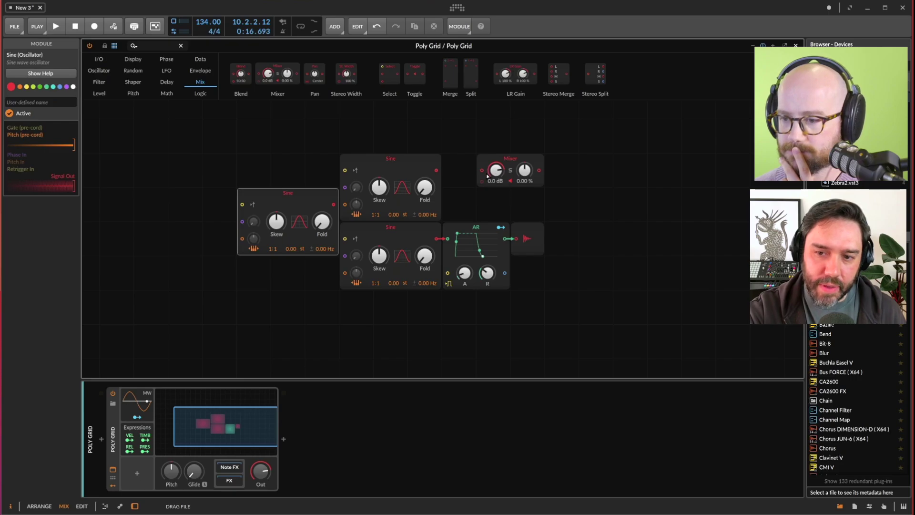
drag(487, 176, 449, 251)
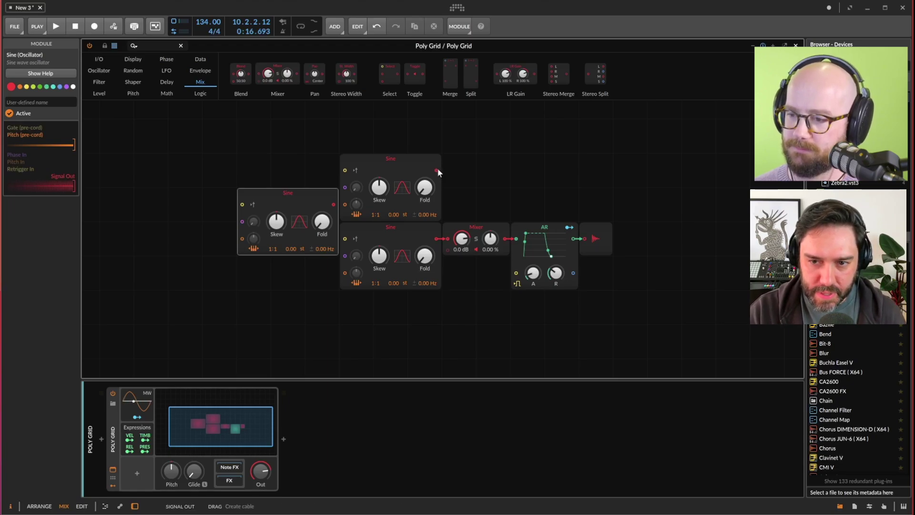
drag(435, 170, 448, 239)
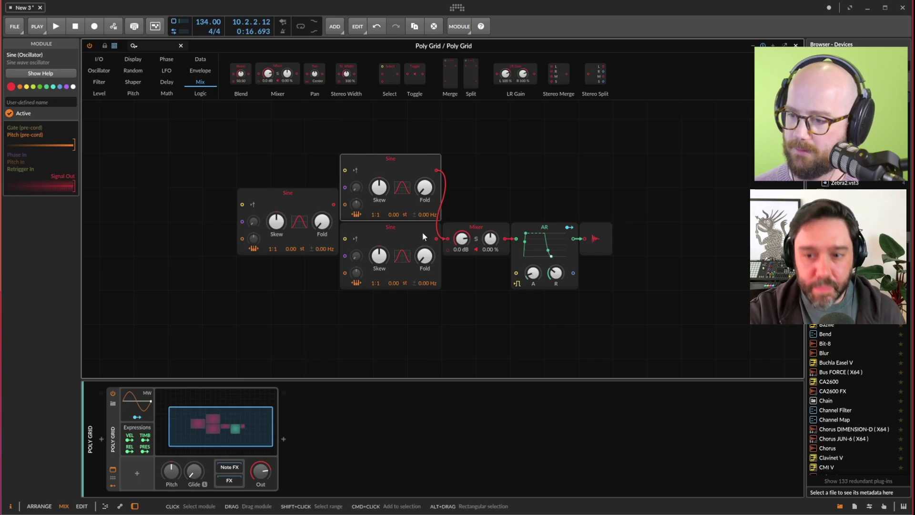
mouse_move(422, 235)
mouse_down()
mouse_move(421, 269)
mouse_move(443, 276)
mouse_move(447, 250)
mouse_move(424, 228)
mouse_up()
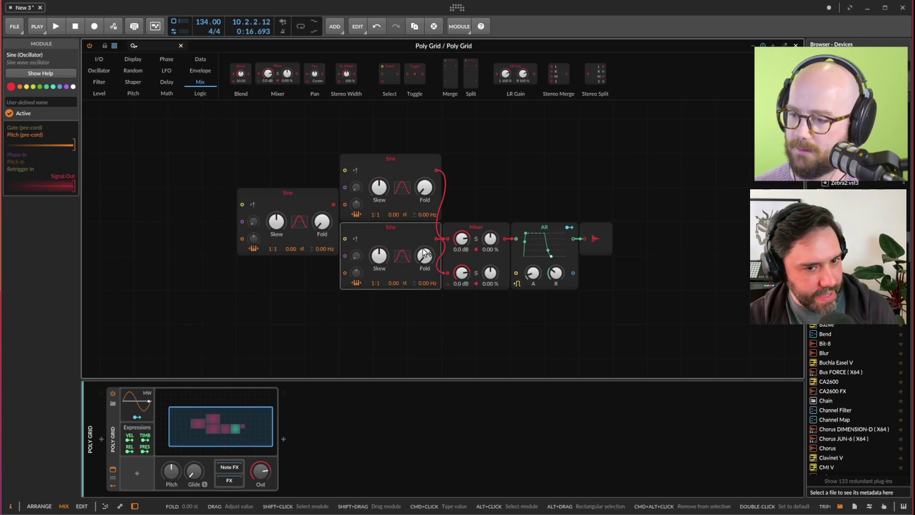
Step: Patch the modulator Sine's output to the phase inputs of both carrier Sines and move the modulator further away from them
key(super+z)
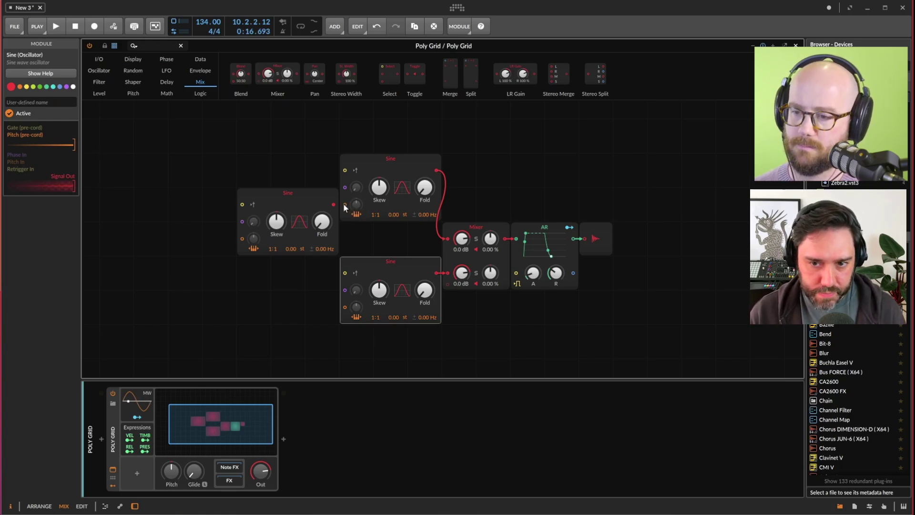
drag(344, 205, 339, 214)
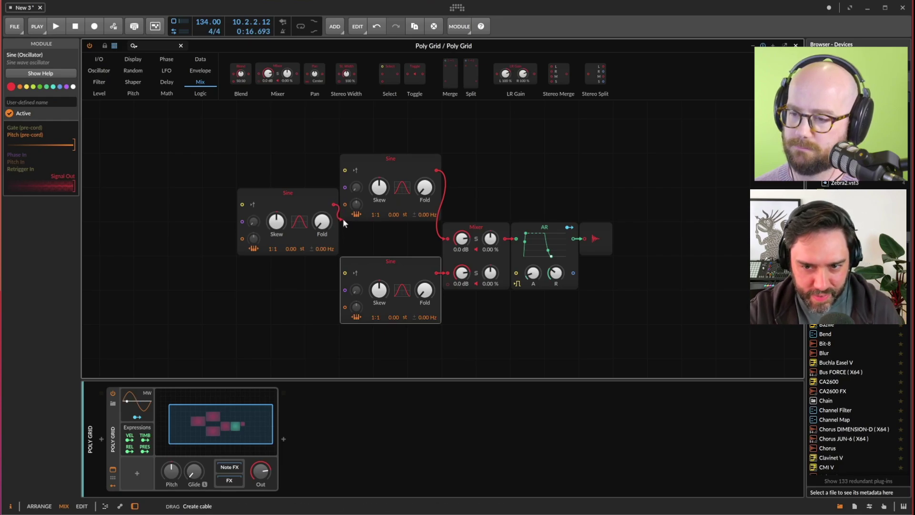
drag(343, 220, 345, 186)
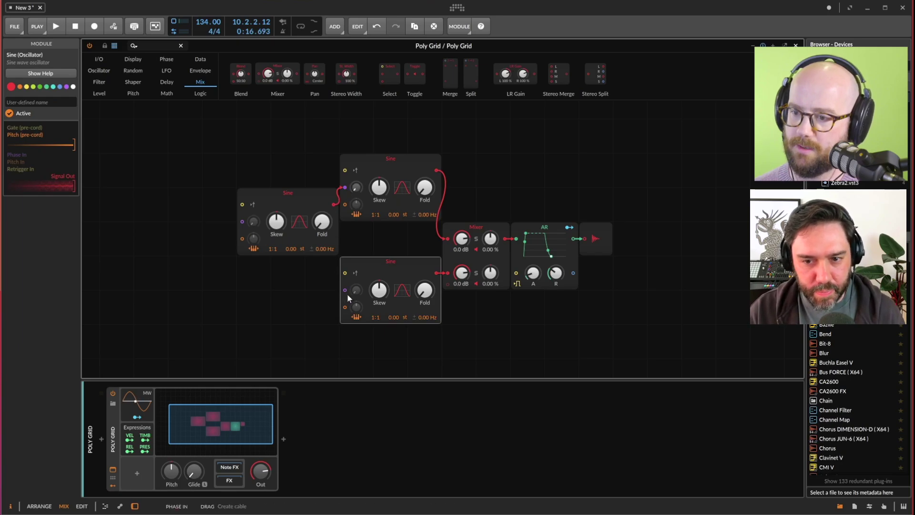
drag(344, 289, 336, 210)
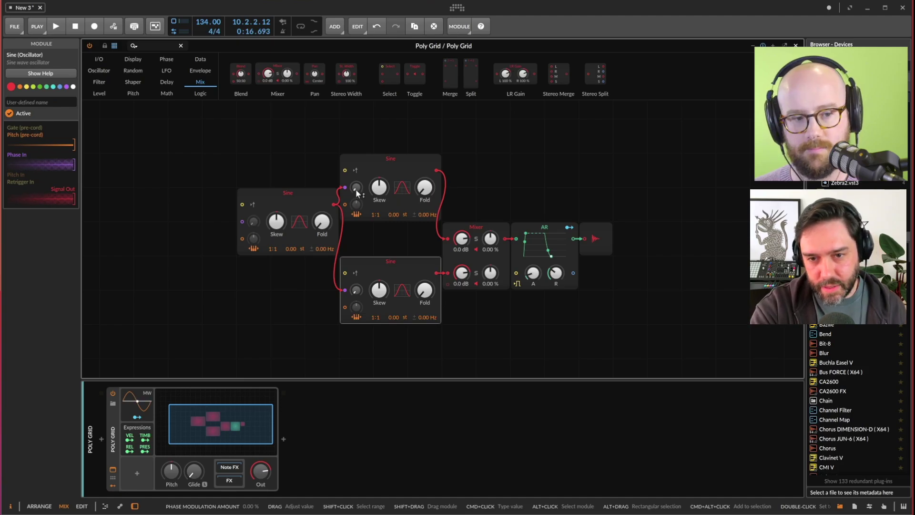
drag(321, 193, 290, 202)
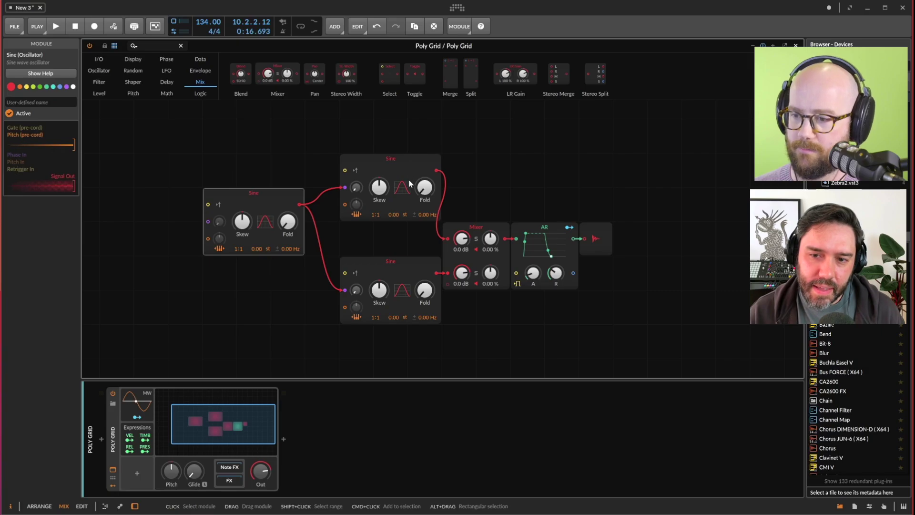
Step: Adjust the phase modulation amounts of both carrier Sines, raising the upper one's Skew and lowering the lower one's Skew
drag(356, 188, 356, 174)
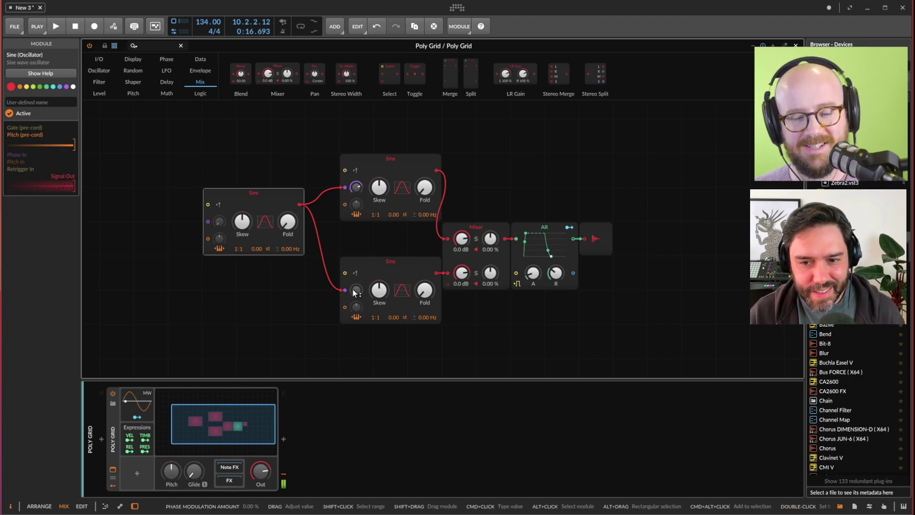
drag(355, 292, 355, 274)
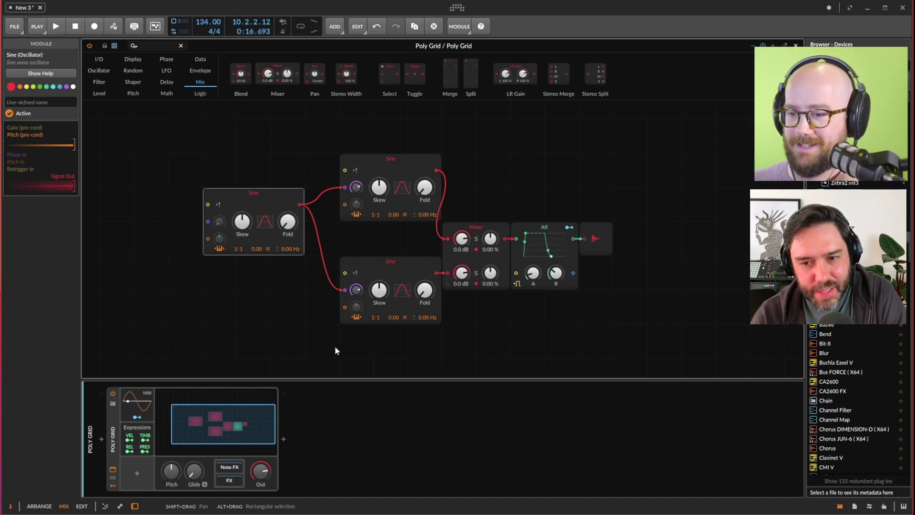
drag(356, 187, 356, 187)
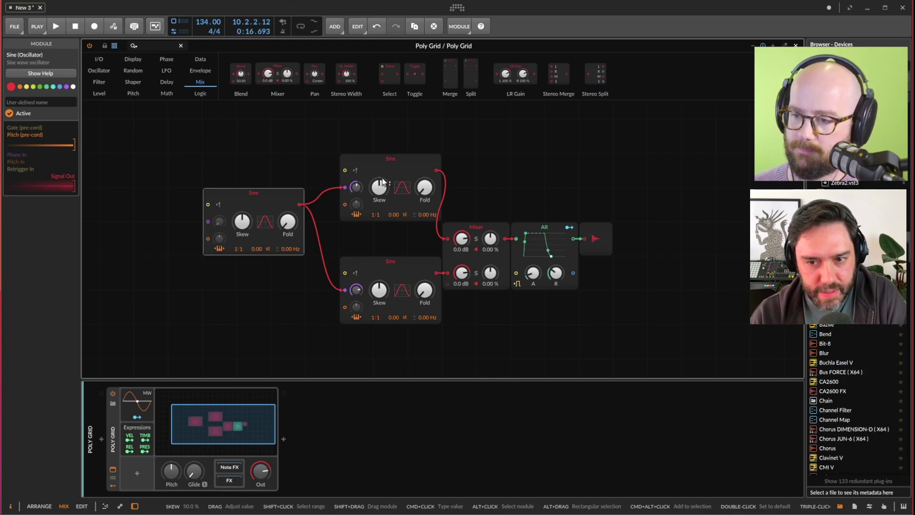
click(372, 187)
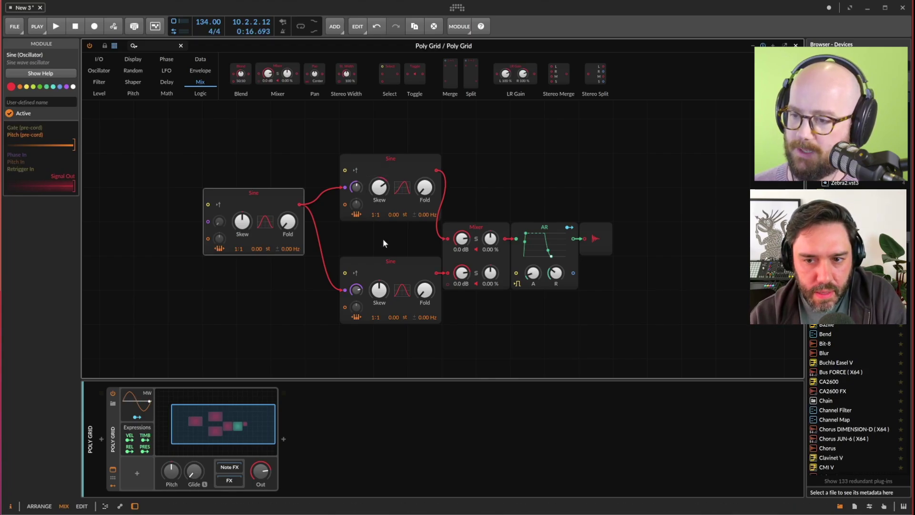
click(382, 289)
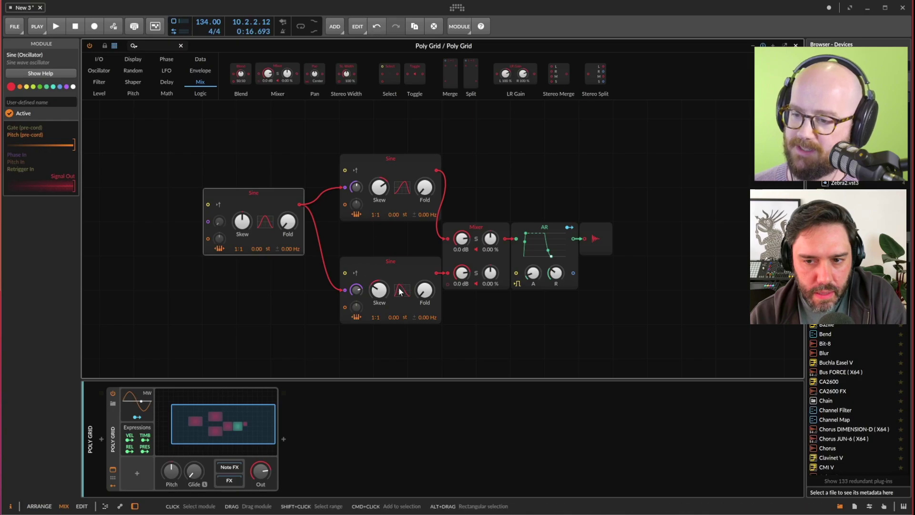
drag(393, 292, 393, 316)
Step: Raise the upper carrier Sine's Fold and phase modulation amount, and lengthen the AR envelope's attack and release
drag(425, 187, 425, 172)
drag(355, 192, 355, 183)
mouse_move(425, 187)
mouse_down()
mouse_move(425, 173)
mouse_move(424, 180)
mouse_up()
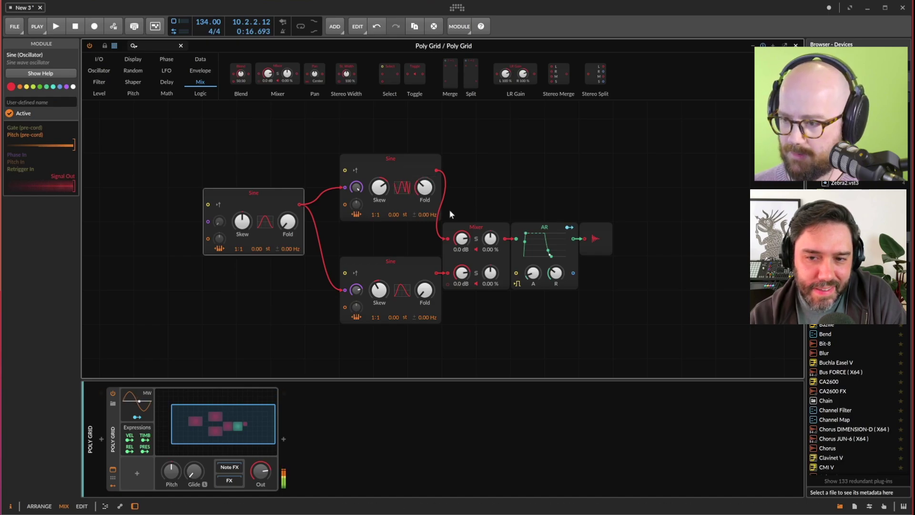
drag(355, 187, 355, 163)
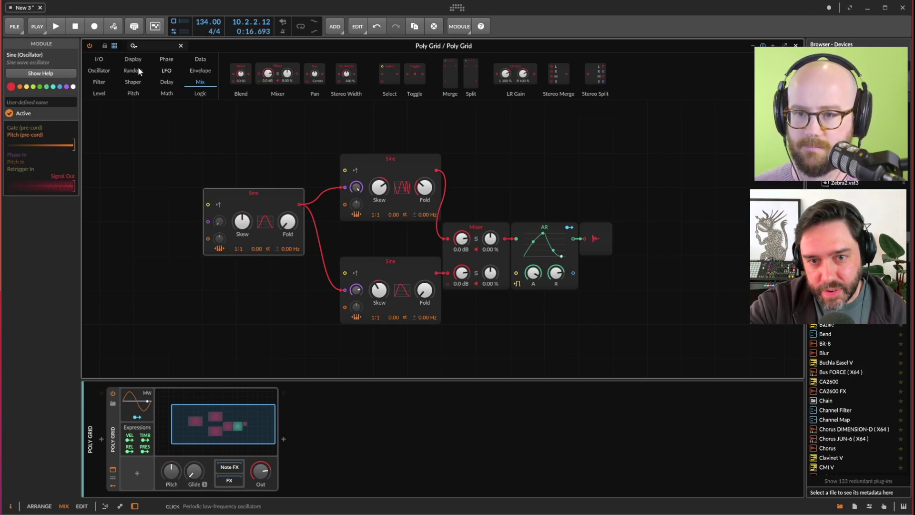
Step: Add an ADSR envelope module to the patch and position it directly above the modulator Sine
click(168, 70)
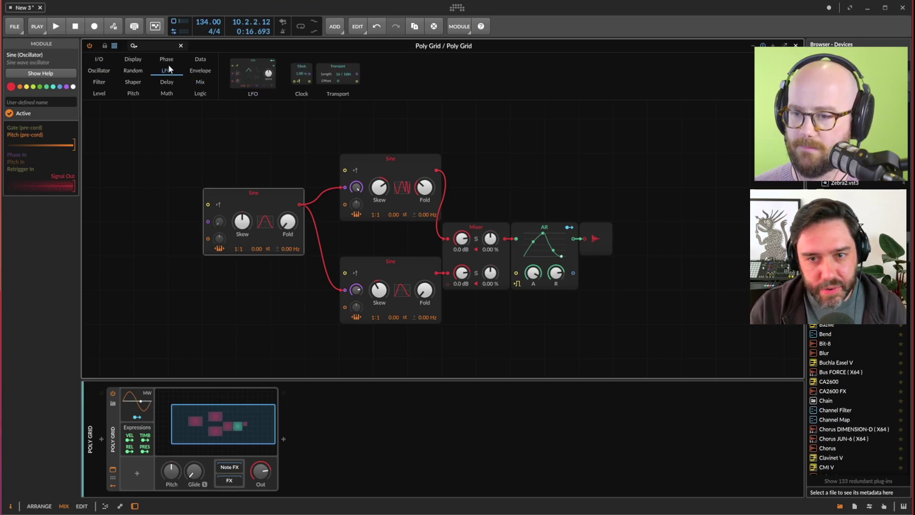
mouse_move(253, 74)
mouse_down()
mouse_move(301, 160)
mouse_move(298, 128)
mouse_move(243, 117)
mouse_move(250, 80)
mouse_up()
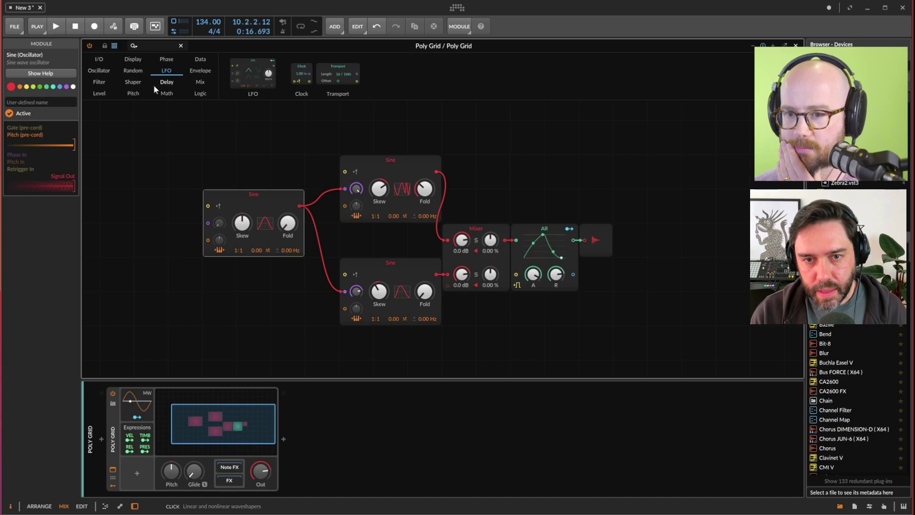
mouse_move(200, 70)
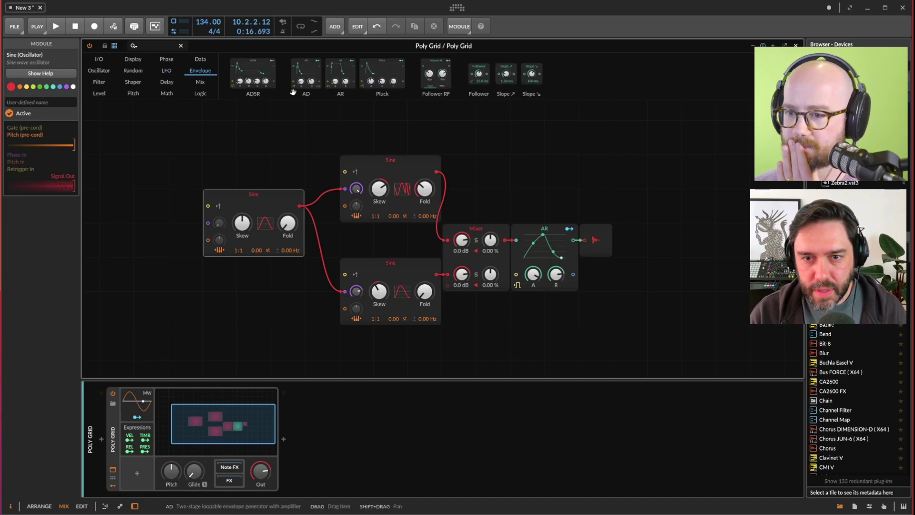
drag(249, 75, 253, 131)
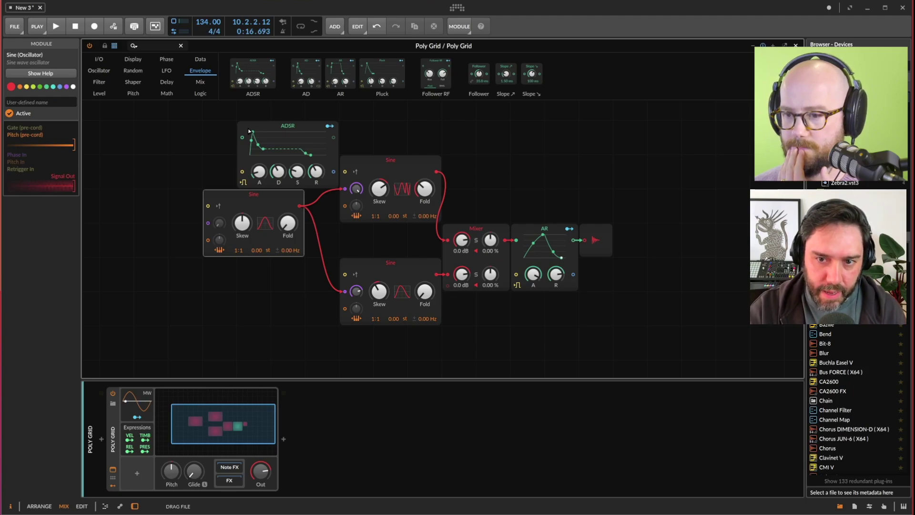
click(249, 131)
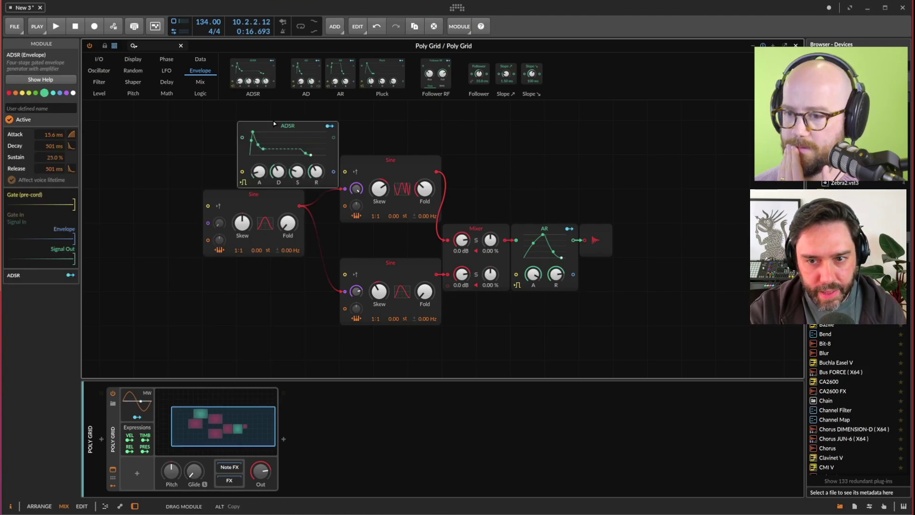
drag(249, 131, 278, 117)
key(ctrl+z)
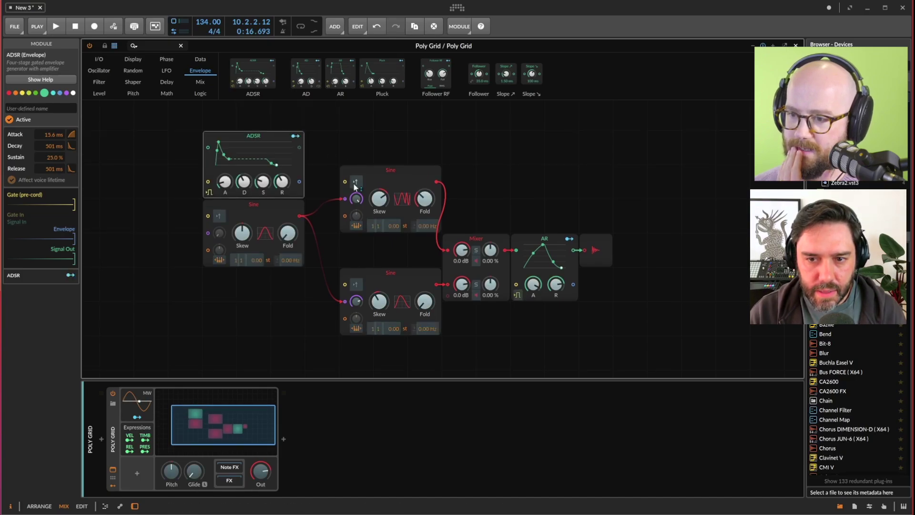
Step: Map the ADSR to the upper carrier Sine's phase modulation amount at +1.000 and bring the knob's base amount to zero
drag(357, 203, 357, 201)
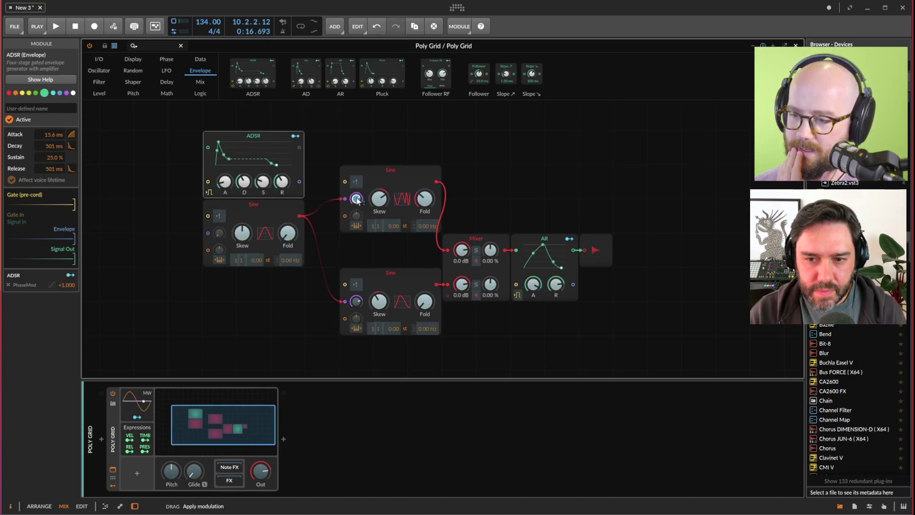
click(296, 137)
drag(356, 199, 356, 193)
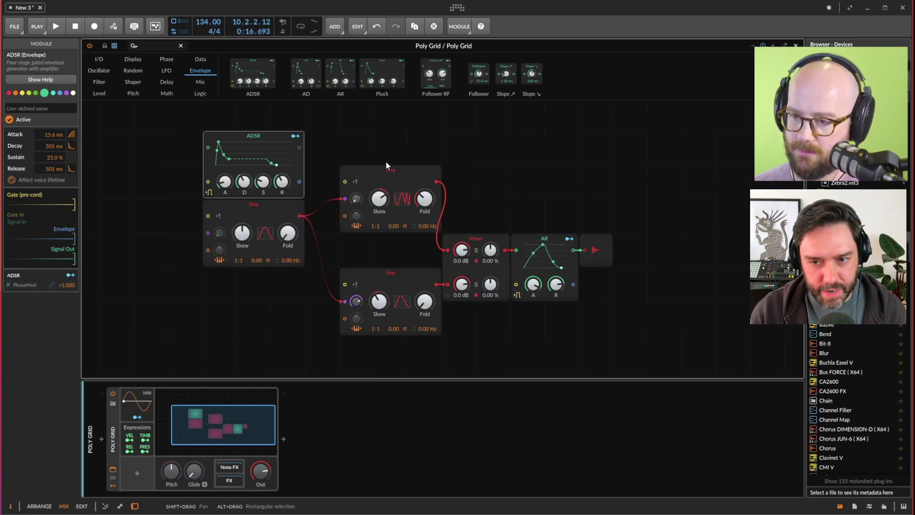
Step: Set the ADSR to 4.91 s attack, 85.5 % sustain and 4.36 s release, and reset the upper carrier Sine's Skew and Fold
drag(225, 181, 256, 147)
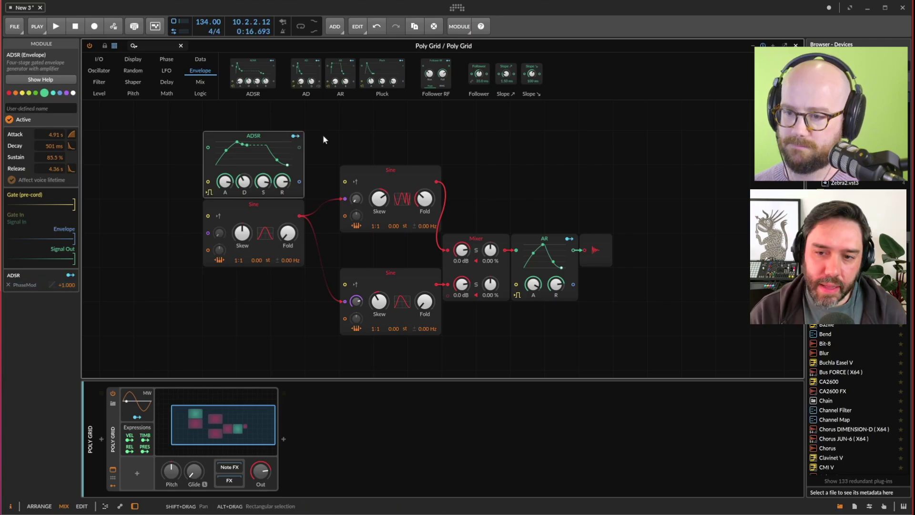
key(ctrl+z)
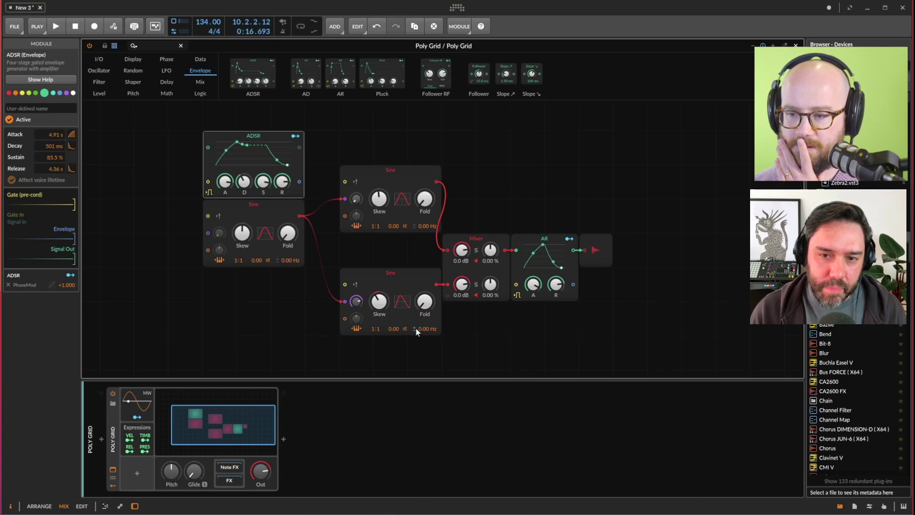
Step: Try a slight frequency offset on the lower carrier Sine, reset it to 0.00 Hz, and set the pitch offset to 7.00 semitones
drag(422, 327, 394, 325)
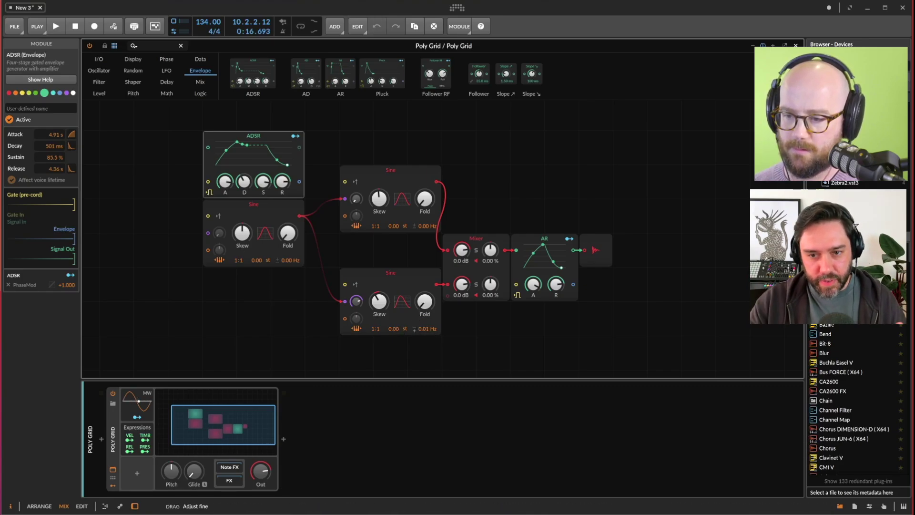
double_click(422, 329)
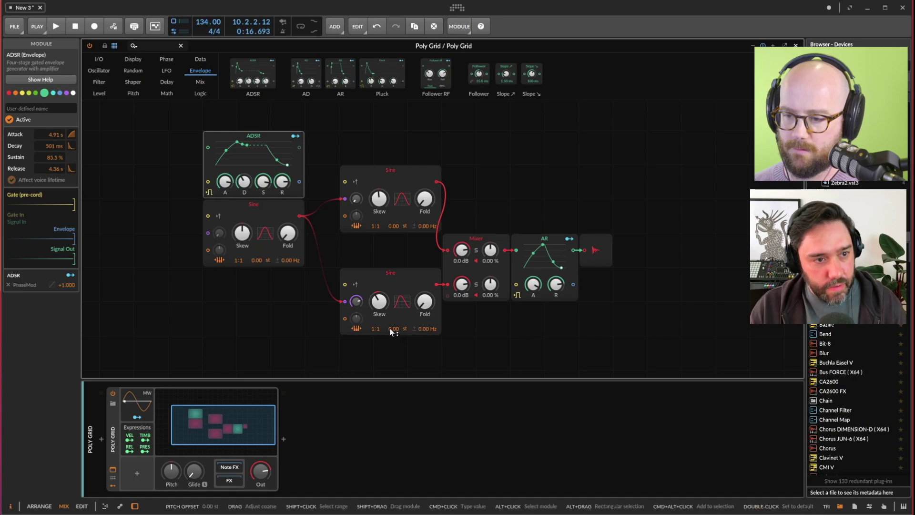
drag(389, 328, 392, 331)
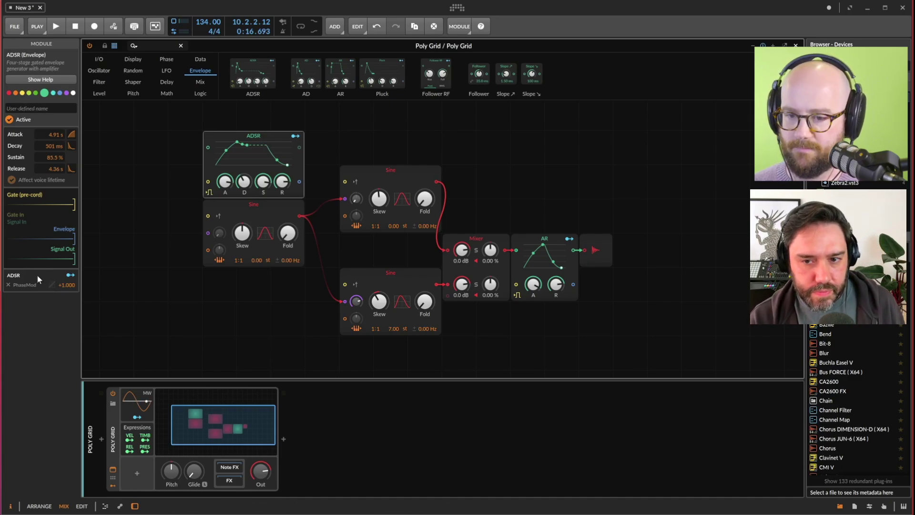
Step: Lengthen the AR envelope's release and set the ADSR's attack to 1.23 s and sustain to 98.5 %
drag(556, 285, 555, 279)
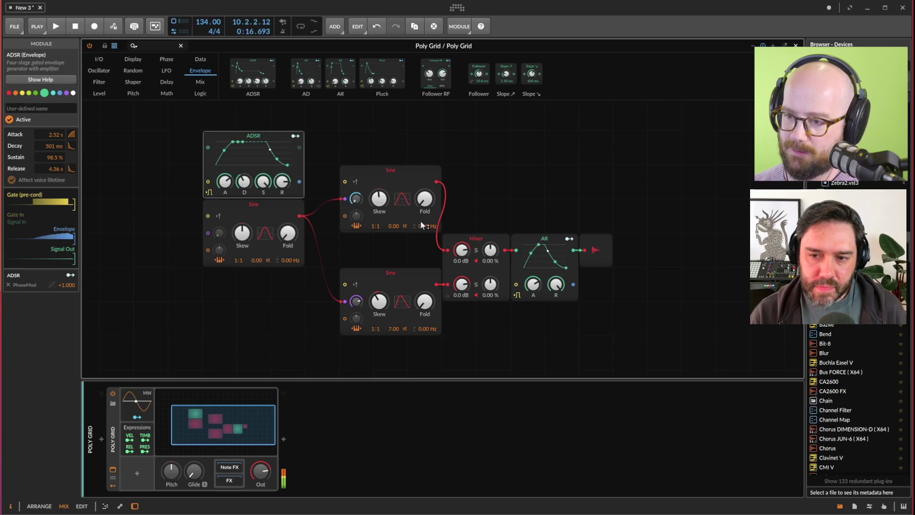
drag(225, 181, 225, 189)
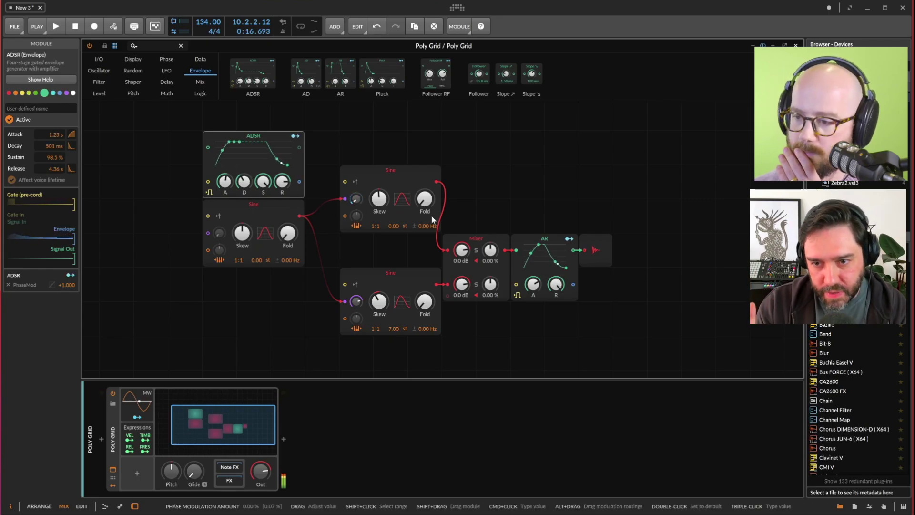
Step: Pan the two Mixer channels apart, the first to -87.0 % and the second to 87.0 %
drag(491, 256, 488, 295)
drag(489, 249, 488, 263)
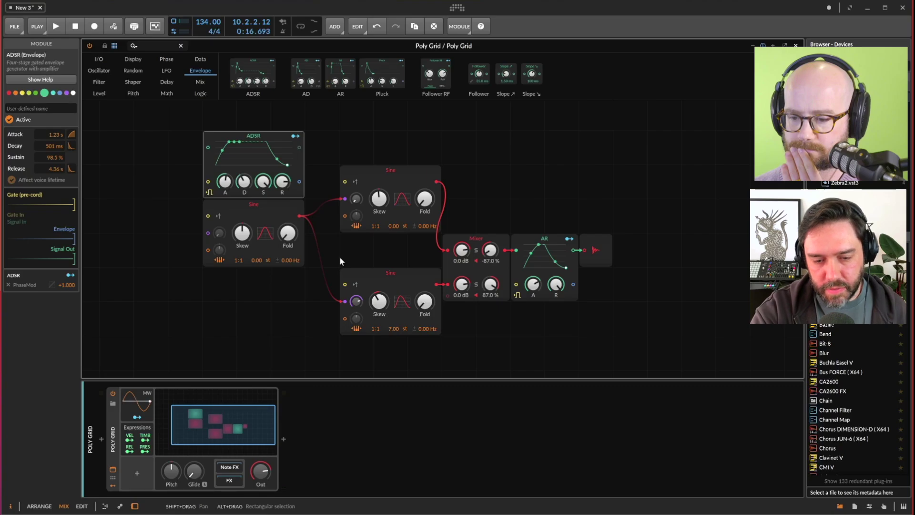
Step: Set the Poly Grid device to 4 voices and its output level to -1.9 dB
click(112, 441)
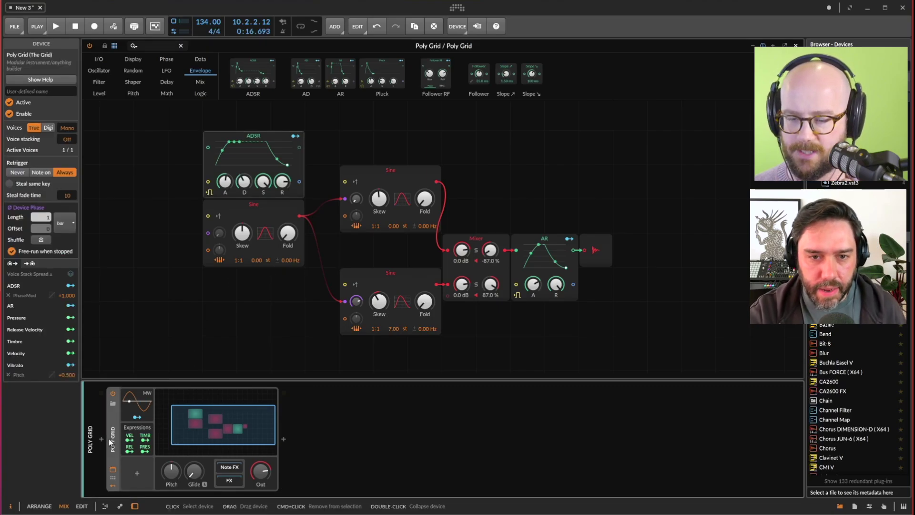
click(67, 129)
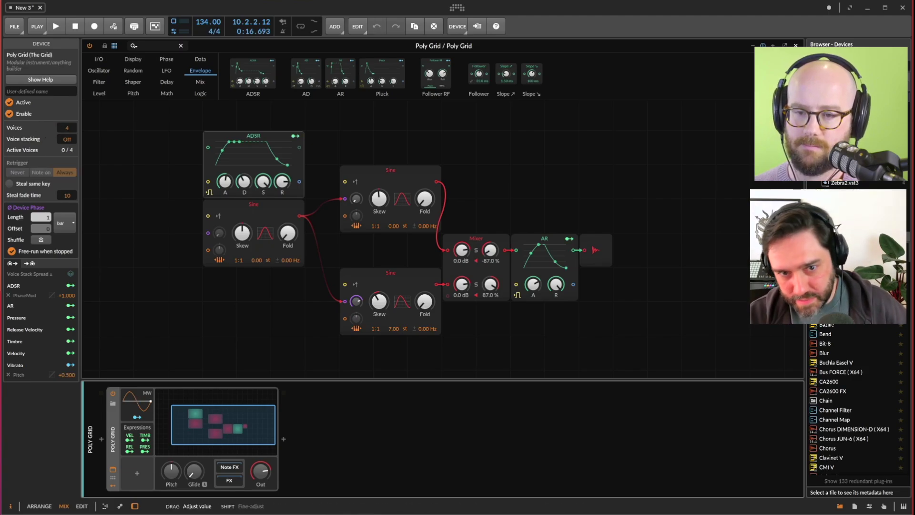
drag(67, 128, 66, 131)
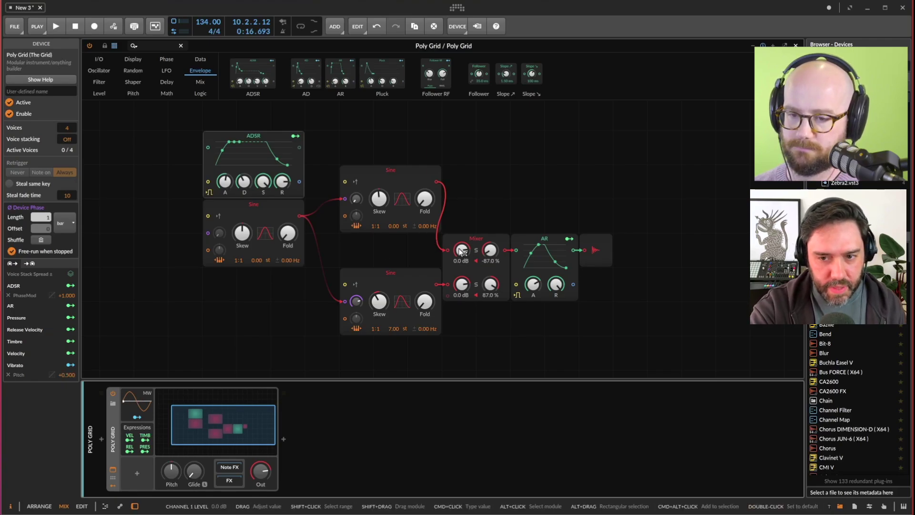
drag(261, 471, 260, 455)
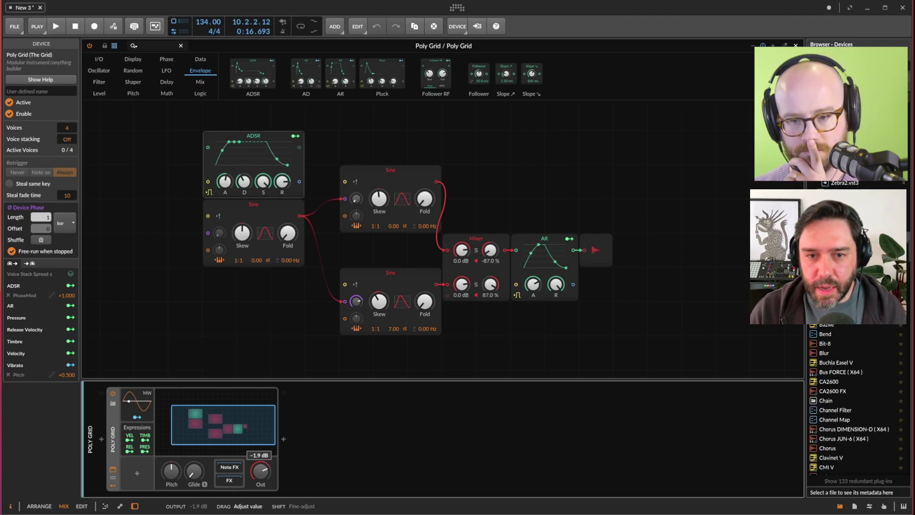
Step: View the arranger with its launcher clips, return to the mixer view, and close the Grid editor
key(alt+1)
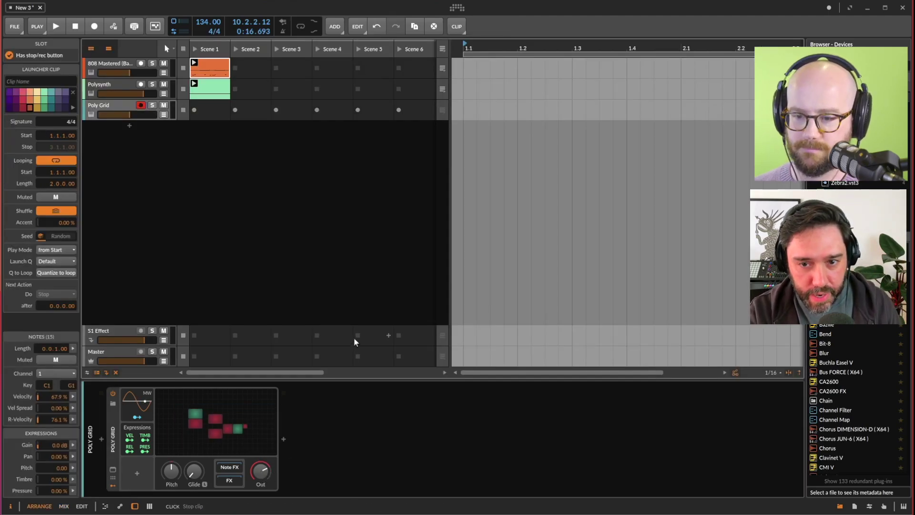
key(alt+2)
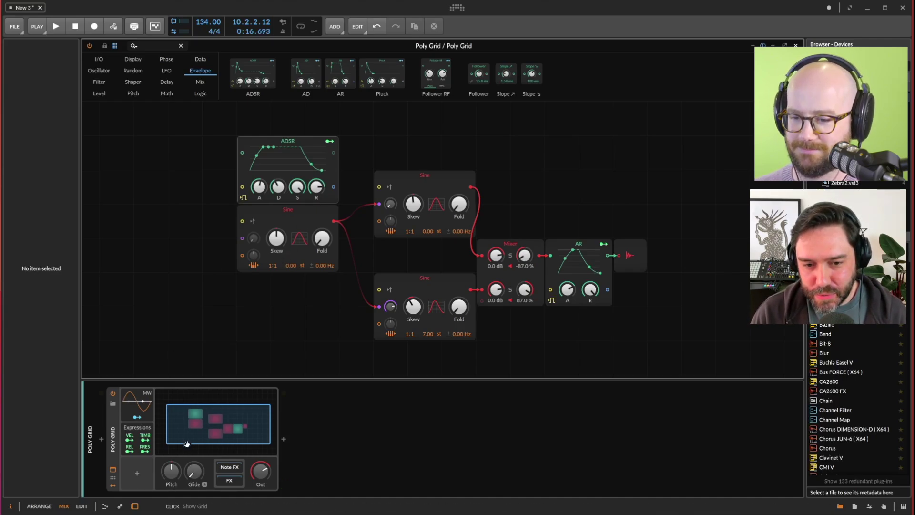
key(Escape)
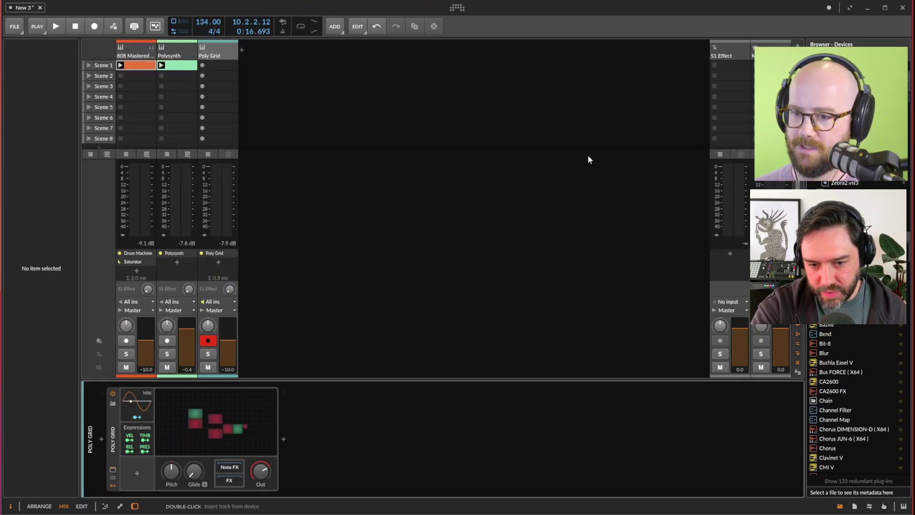
Step: Reopen the Grid editor and insert Bitwig's Reverb into the Poly Grid device's FX chain
click(240, 415)
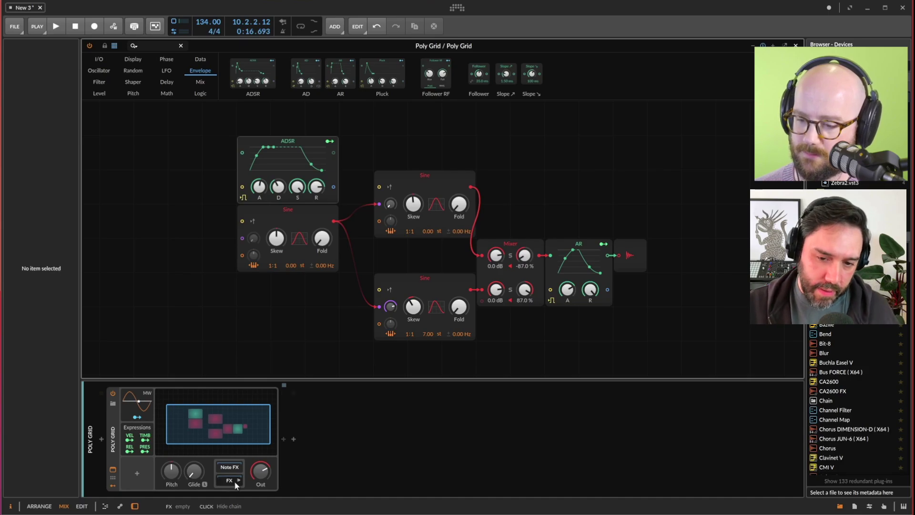
click(283, 439)
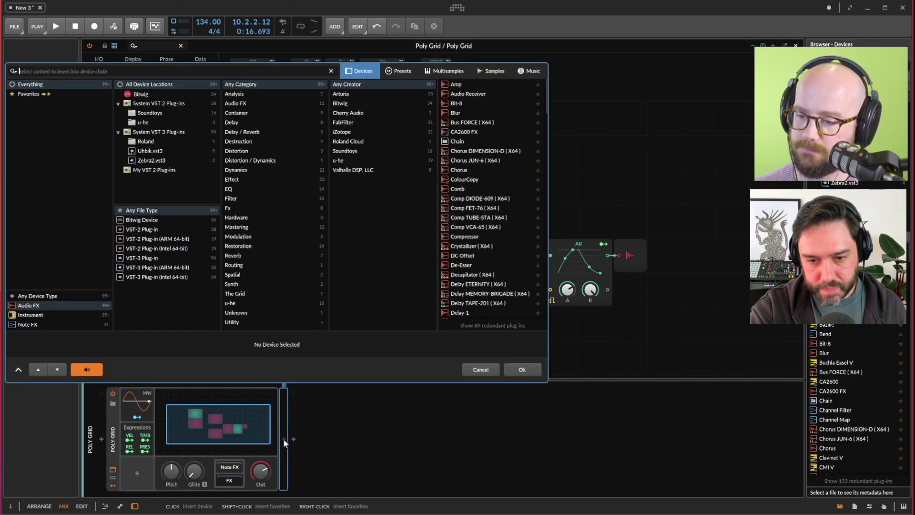
click(174, 92)
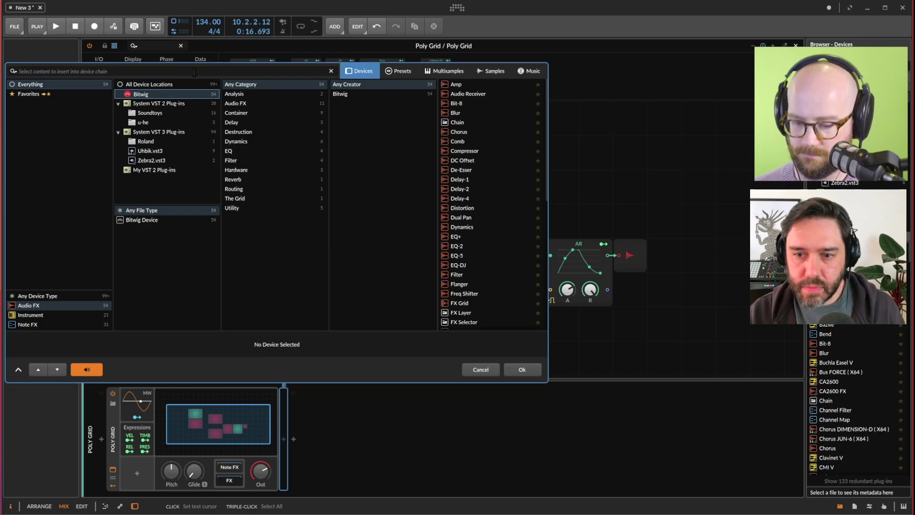
text(reverb)
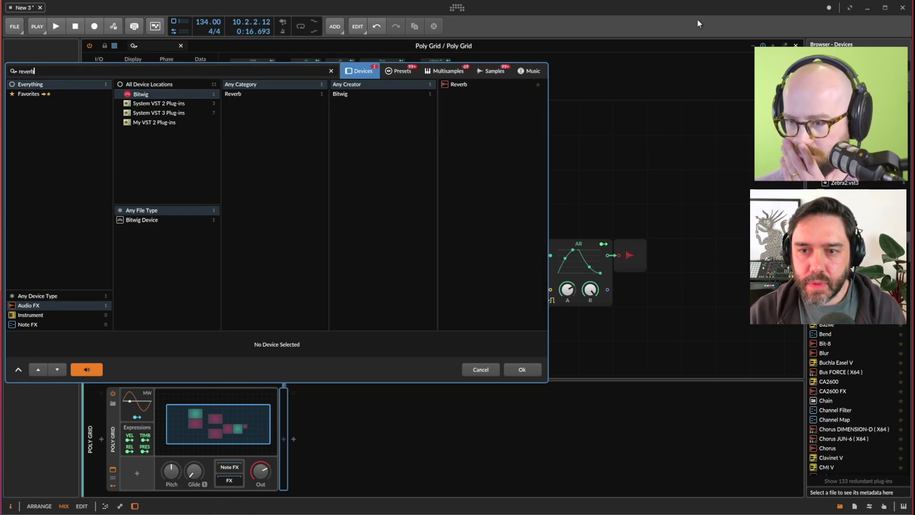
click(466, 84)
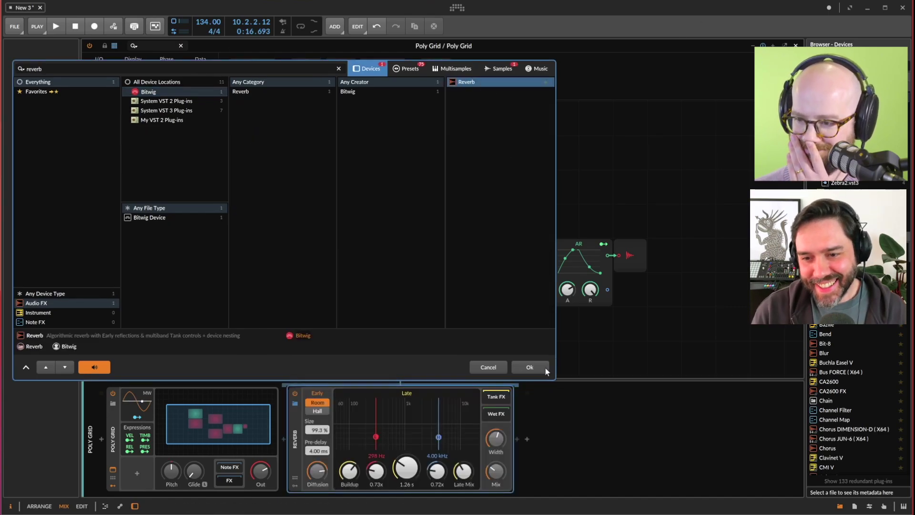
click(540, 363)
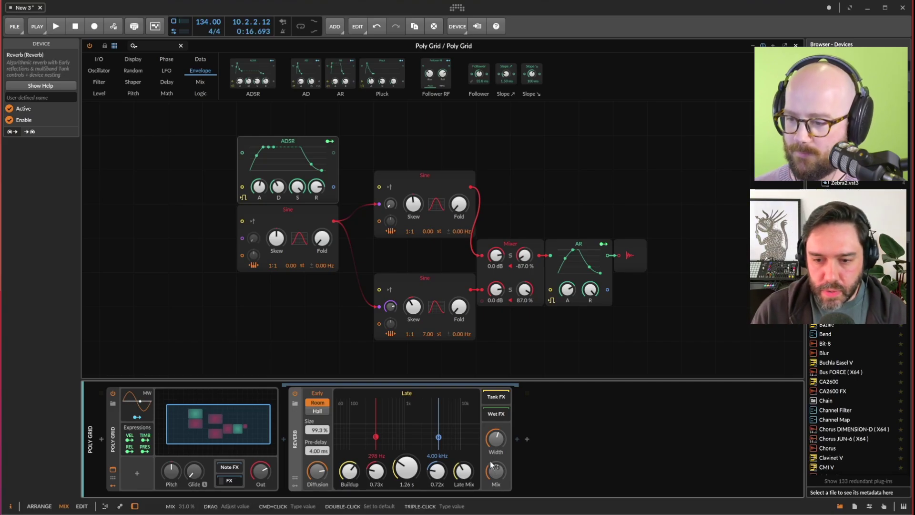
Step: Raise the Reverb's mix, set its decay time to 14.8 s, and close the Grid editor
drag(496, 472, 496, 456)
mouse_move(408, 474)
mouse_down()
mouse_move(408, 451)
mouse_move(406, 478)
mouse_up()
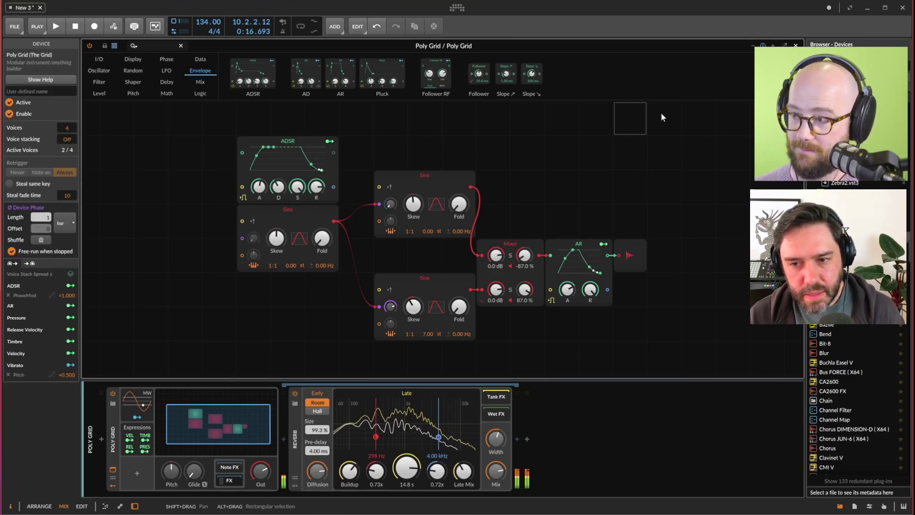
key(Escape)
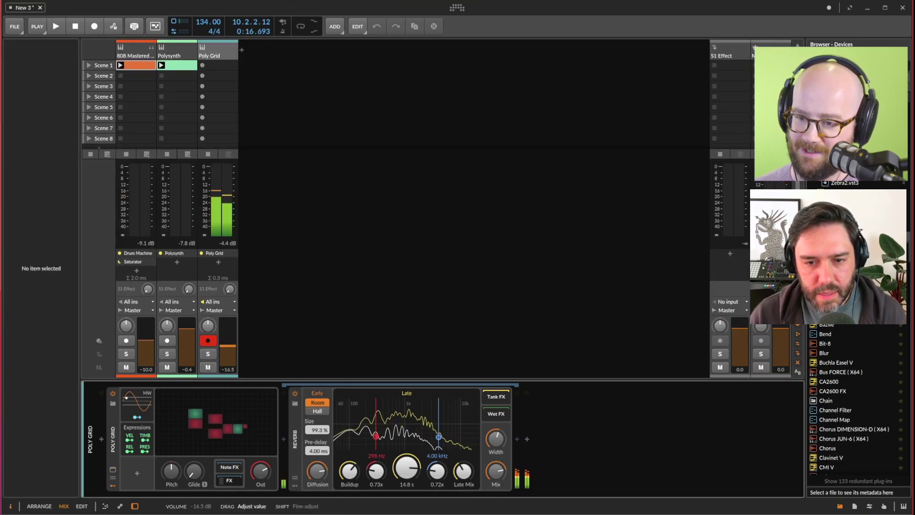
Step: Lower the Poly Grid track's volume to -18.8 dB and readjust the Reverb's mix
drag(227, 340, 227, 346)
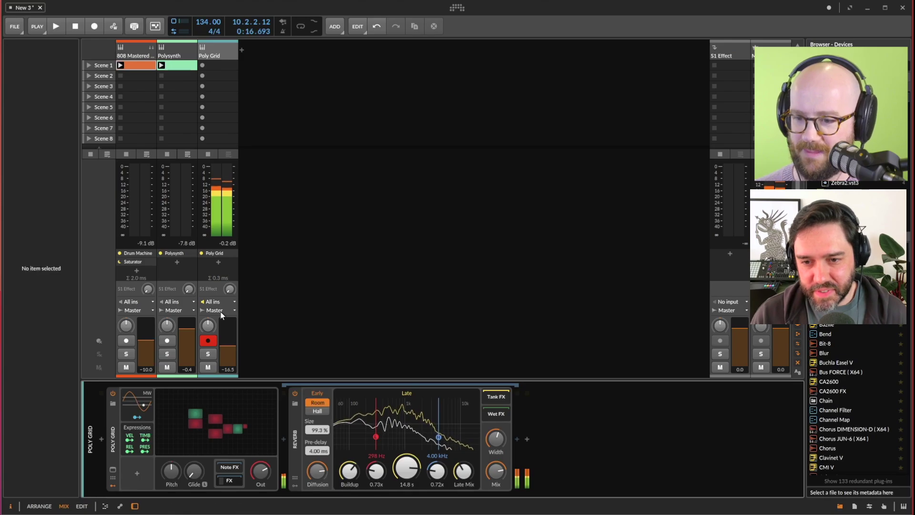
drag(228, 346, 222, 348)
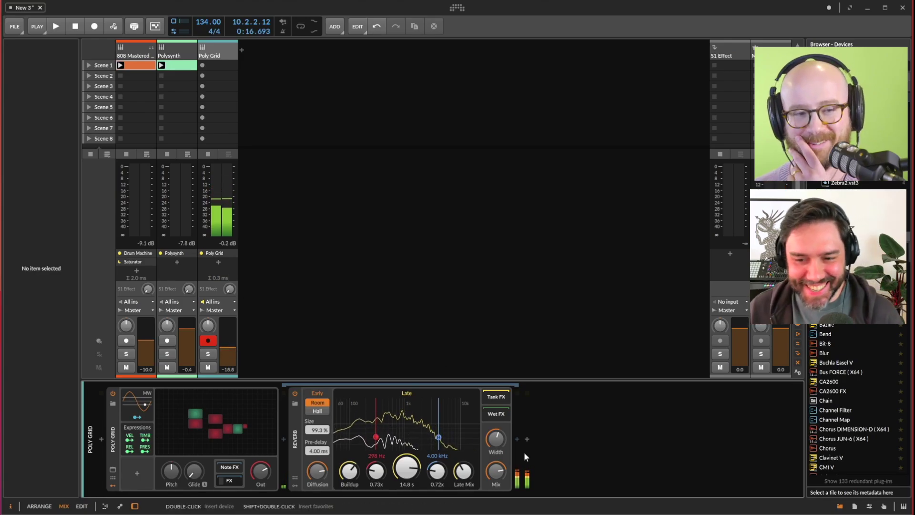
drag(496, 470, 496, 468)
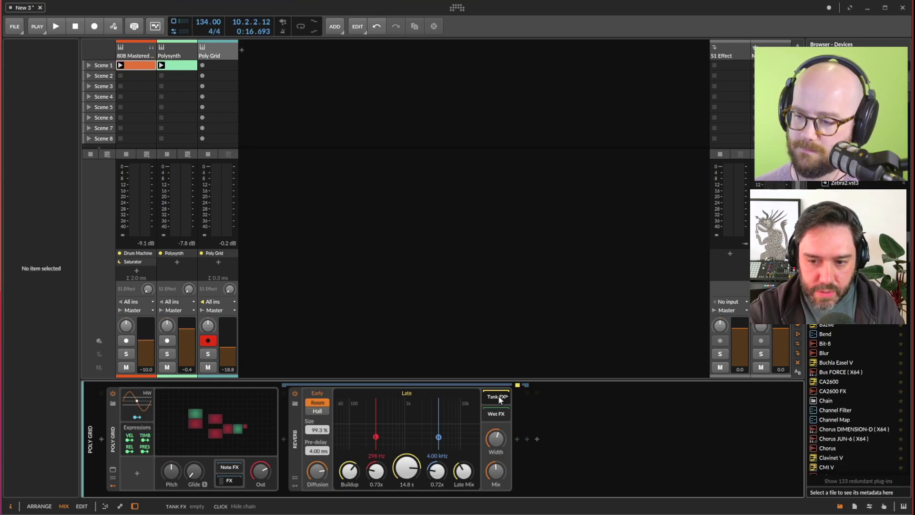
Step: Insert a Pitch Shifter into the Reverb's Tank FX chain
click(517, 439)
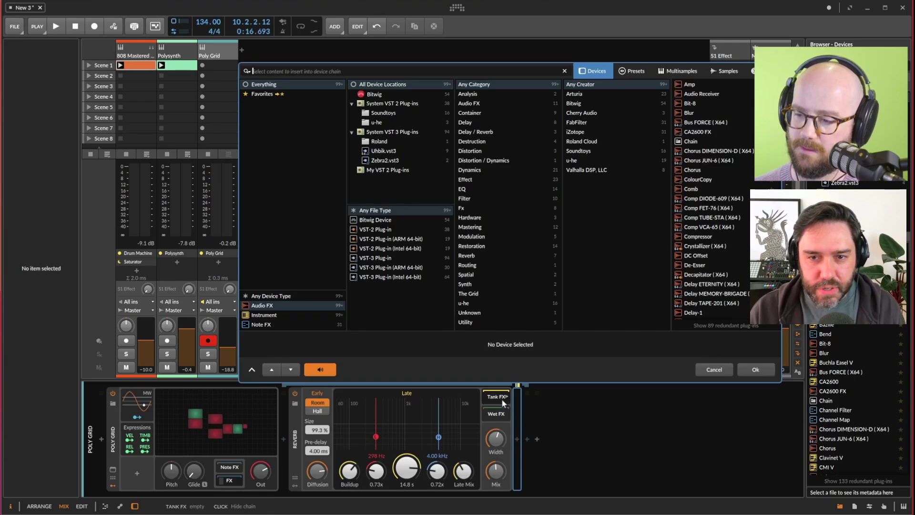
text(pitch)
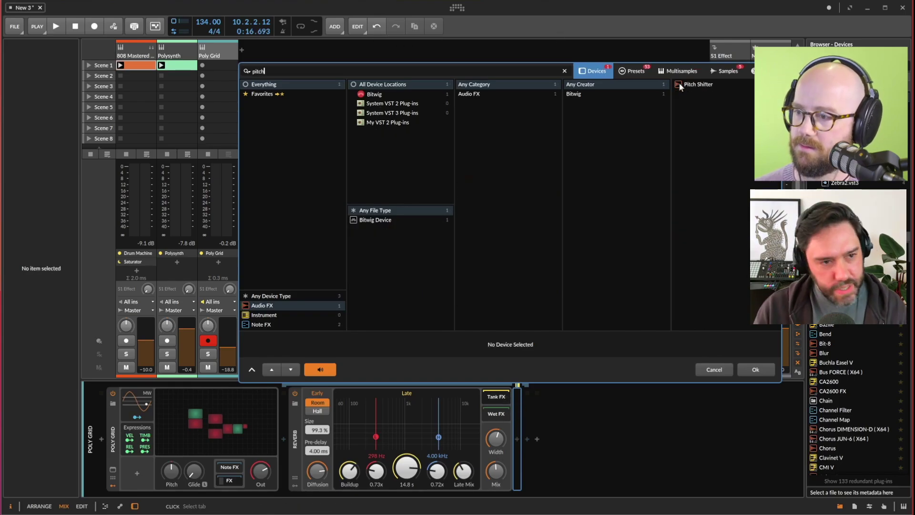
click(686, 84)
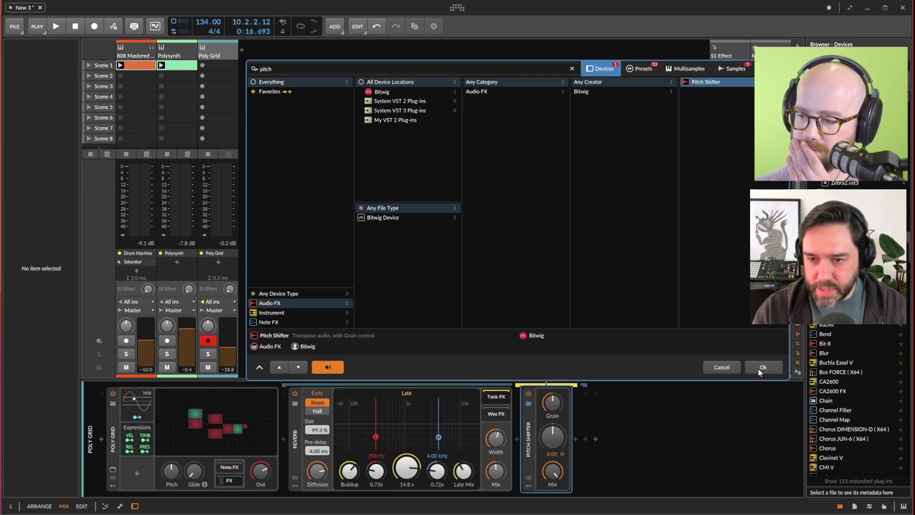
click(758, 368)
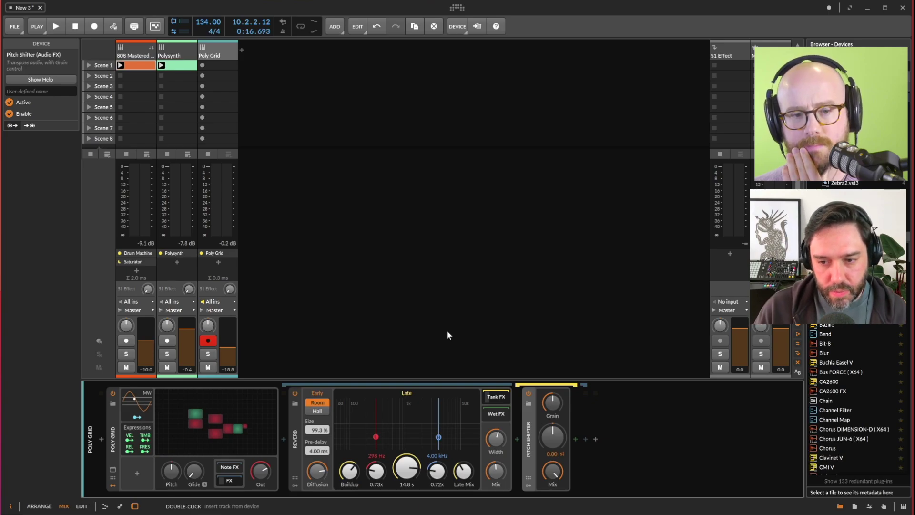
Step: Set the Pitch Shifter to transpose by 12.00 semitones and adjust its mix below full wet
drag(554, 436, 554, 394)
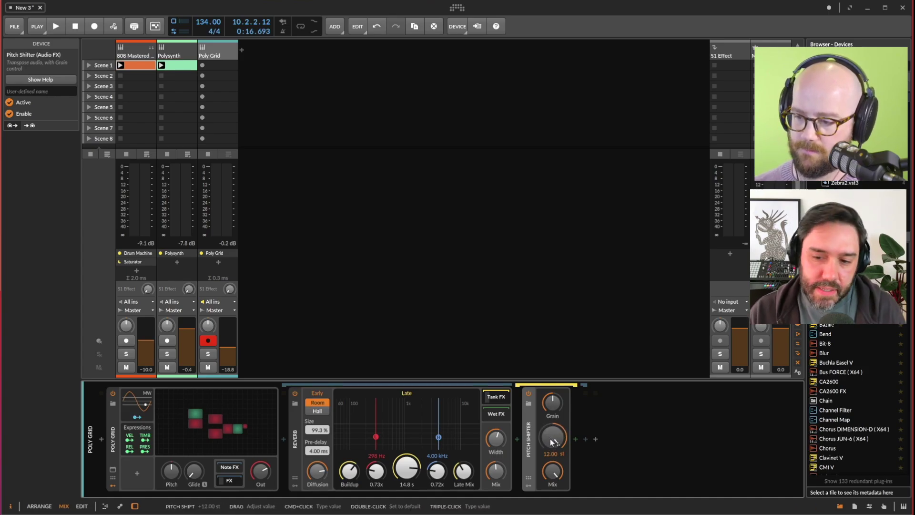
drag(554, 472, 552, 486)
double_click(553, 472)
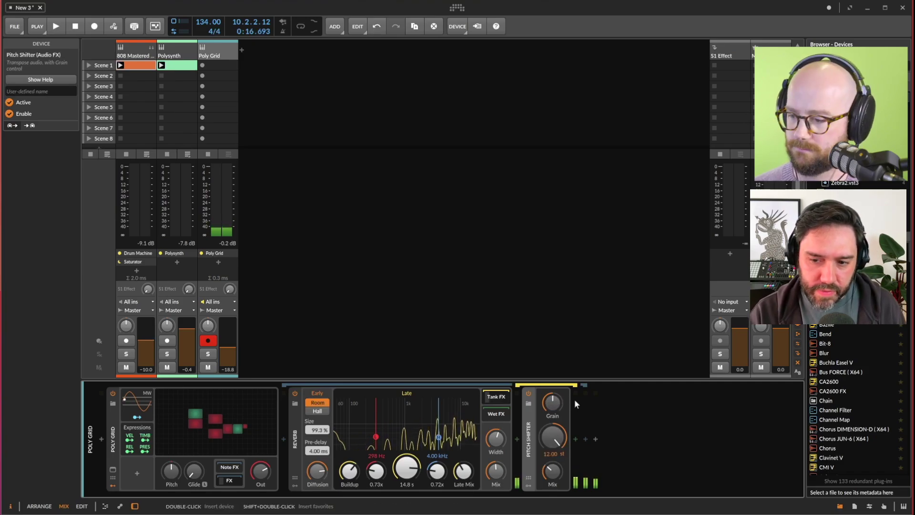
Step: Insert a Tool device after the Pitch Shifter and set its volume to -5.2 dB
click(576, 437)
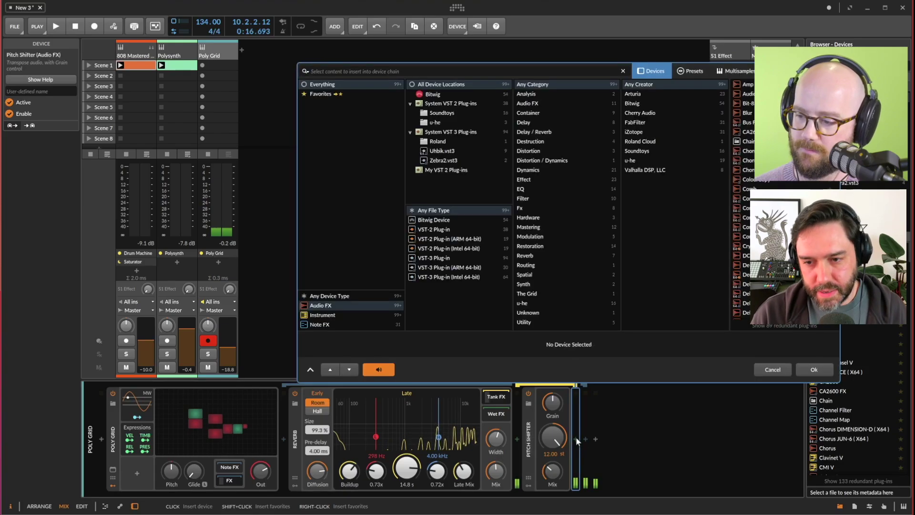
text(tool)
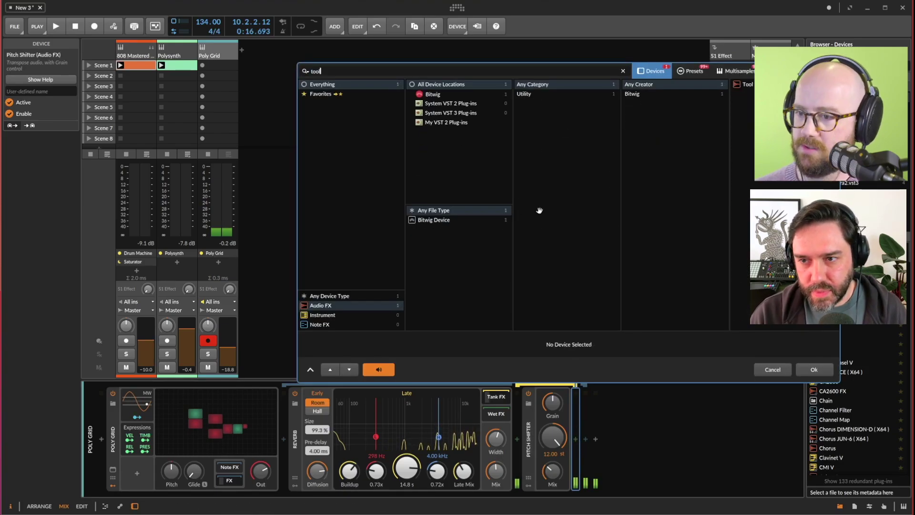
key(Down)
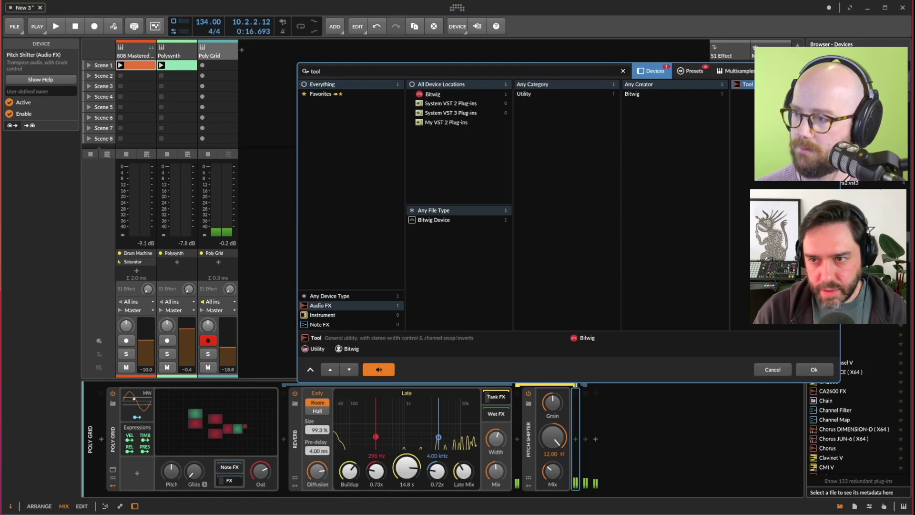
click(828, 371)
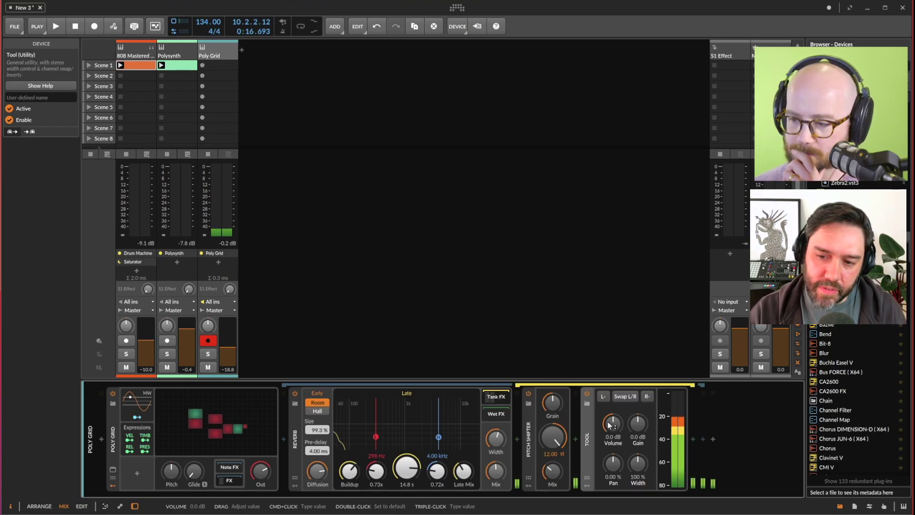
drag(608, 424, 609, 436)
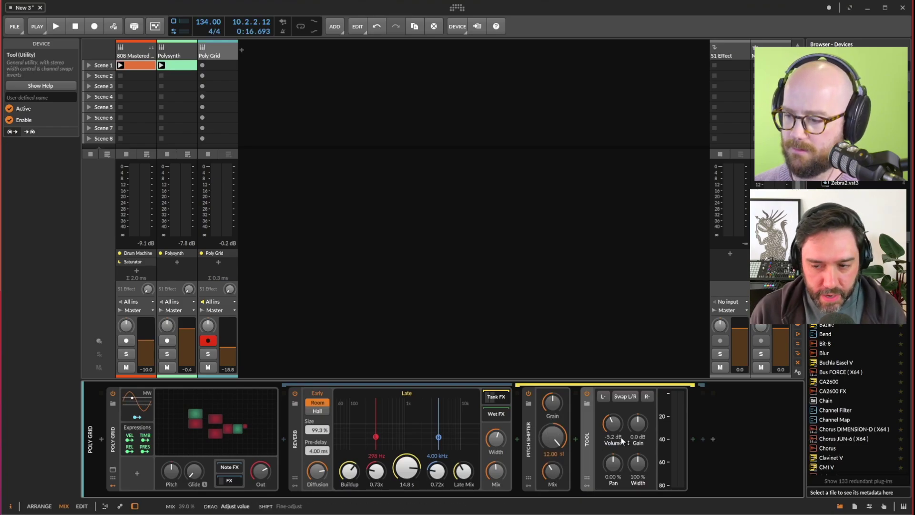
Step: Insert a Chorus after the Tool device in the Tank FX chain
click(692, 438)
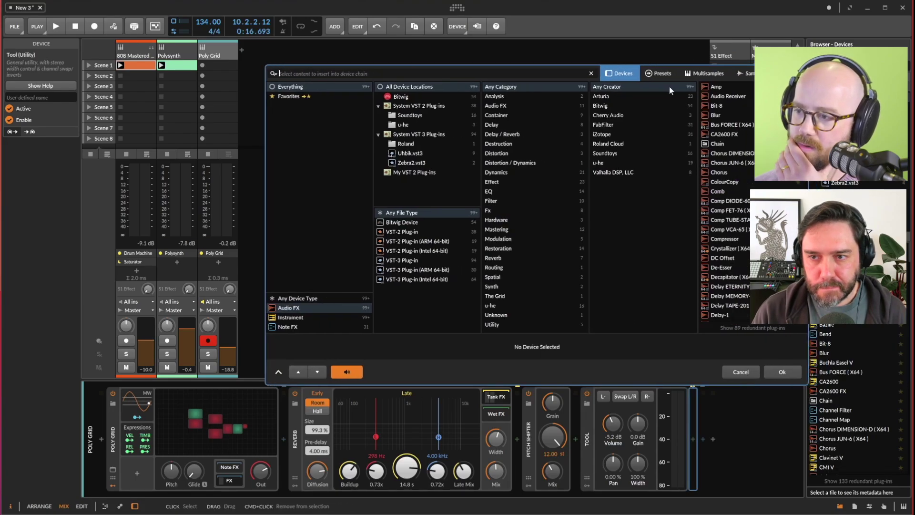
click(721, 171)
click(767, 371)
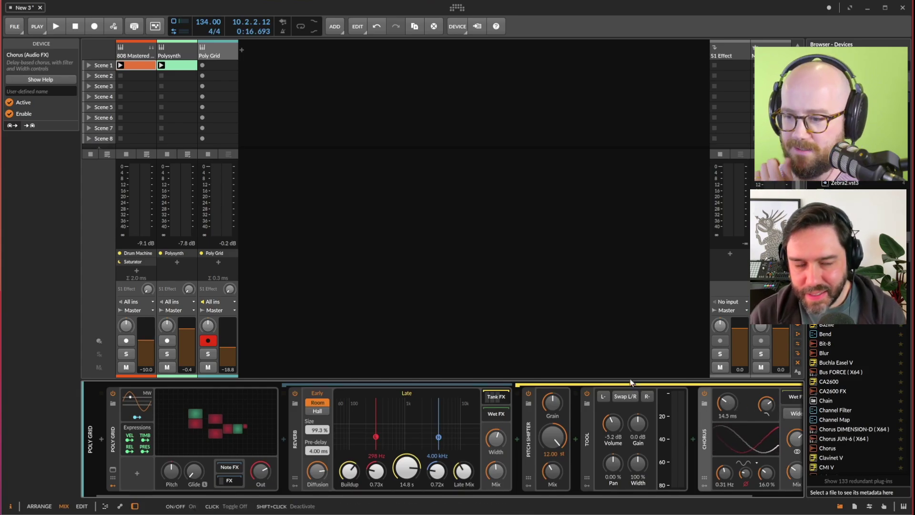
Step: Set the Pitch Shifter's mix to 60.5 % and the Tool's volume to -18.1 dB
drag(740, 494, 801, 496)
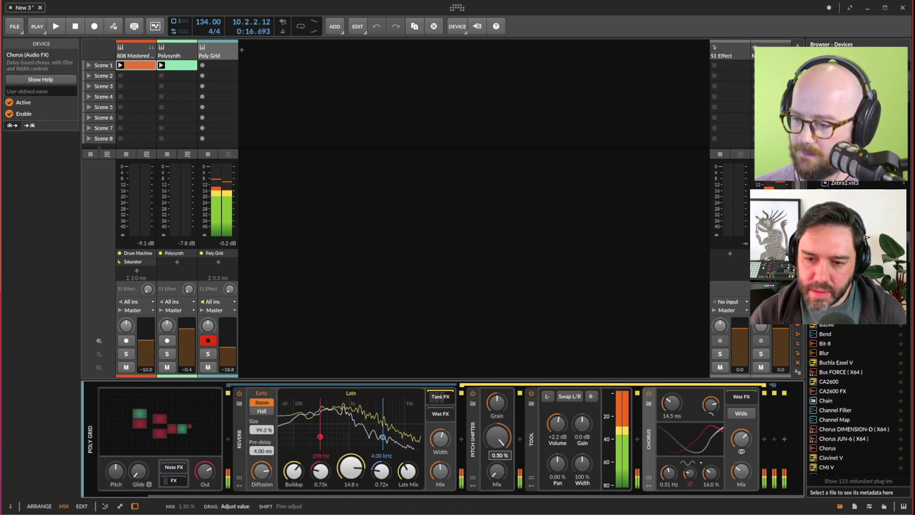
drag(498, 471, 497, 467)
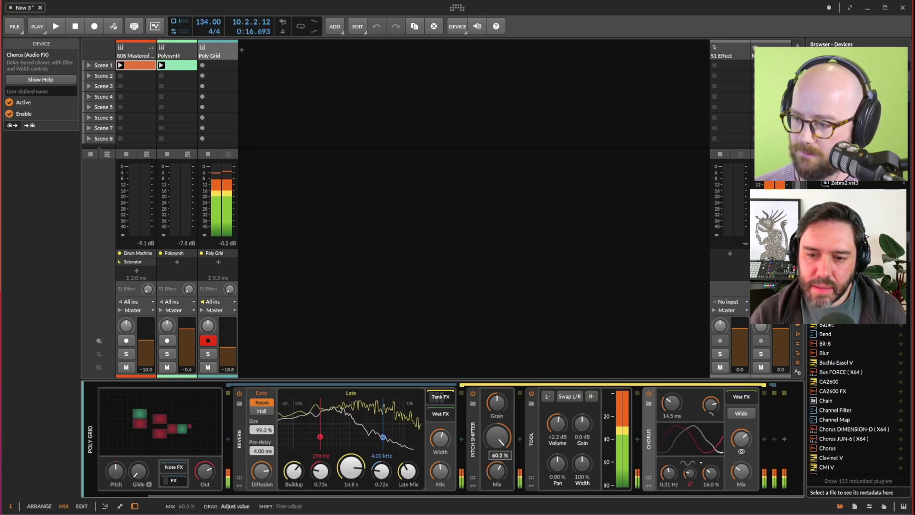
drag(557, 423, 557, 457)
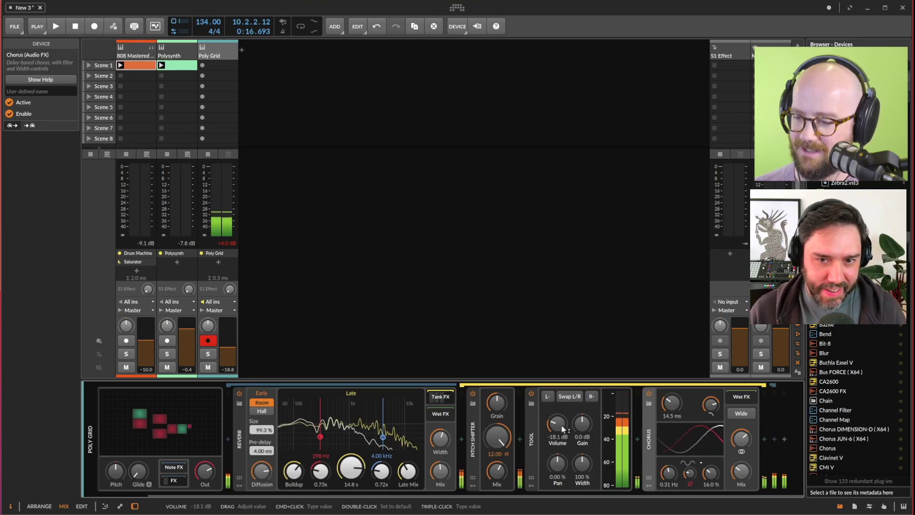
Step: Set the Chorus delay time to 20.2 ms and raise the Chorus mix
drag(673, 403, 673, 393)
drag(747, 472, 747, 449)
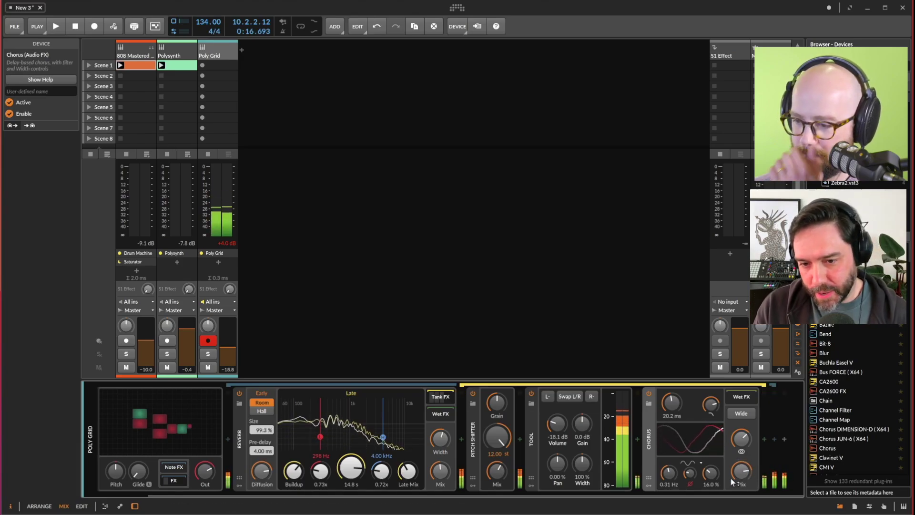
Step: Insert an EQ+ into the Reverb's Wet FX chain
click(440, 413)
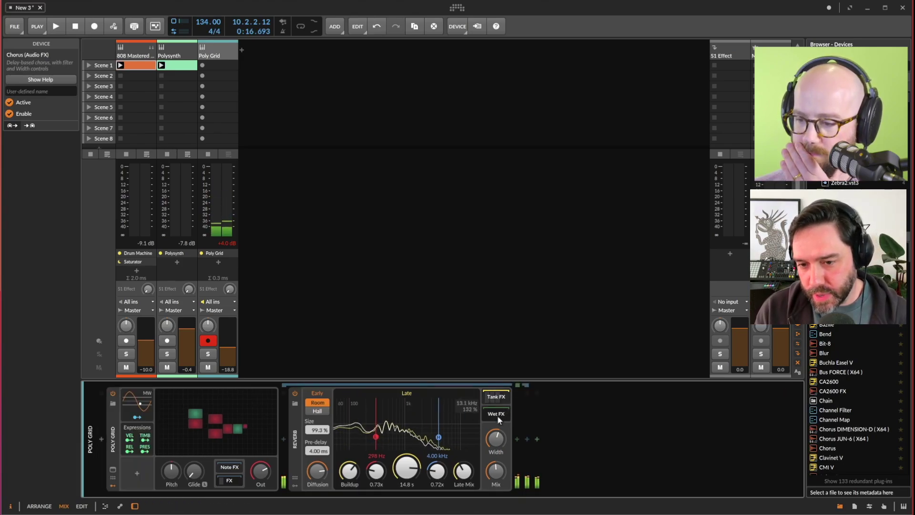
click(530, 430)
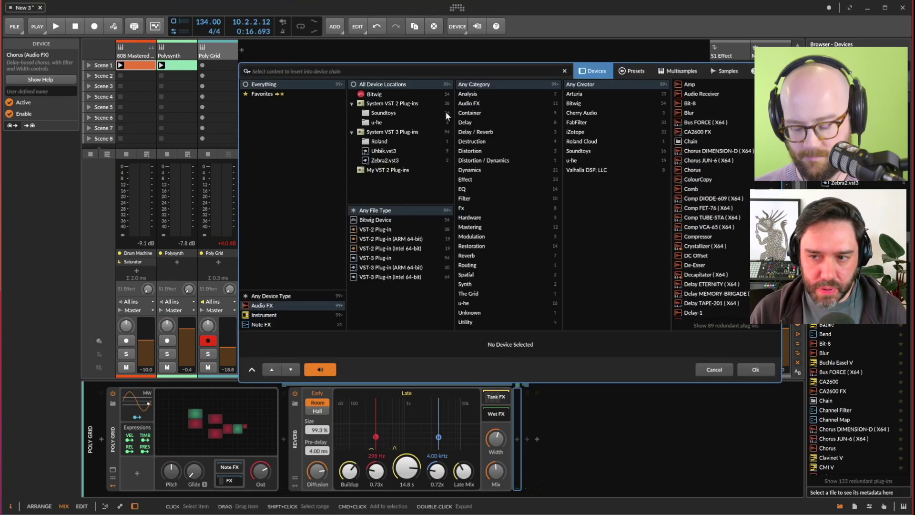
text(eq)
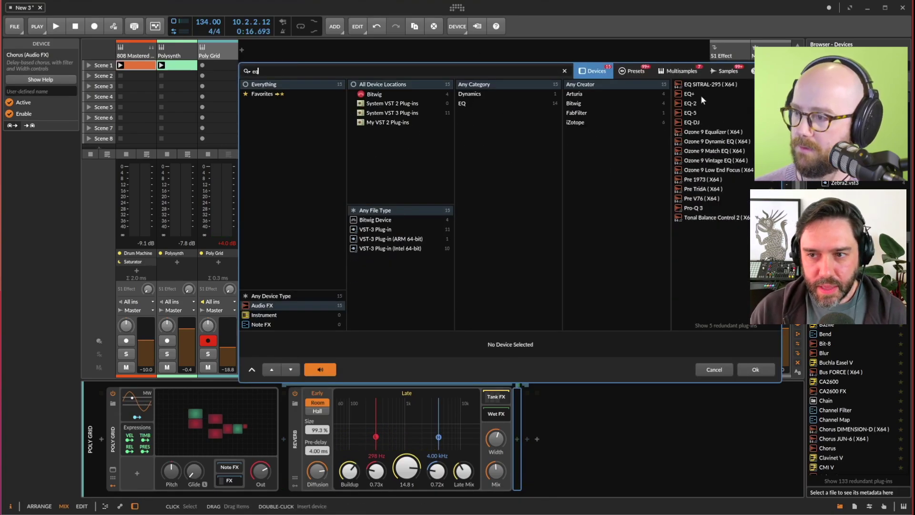
click(700, 96)
double_click(700, 95)
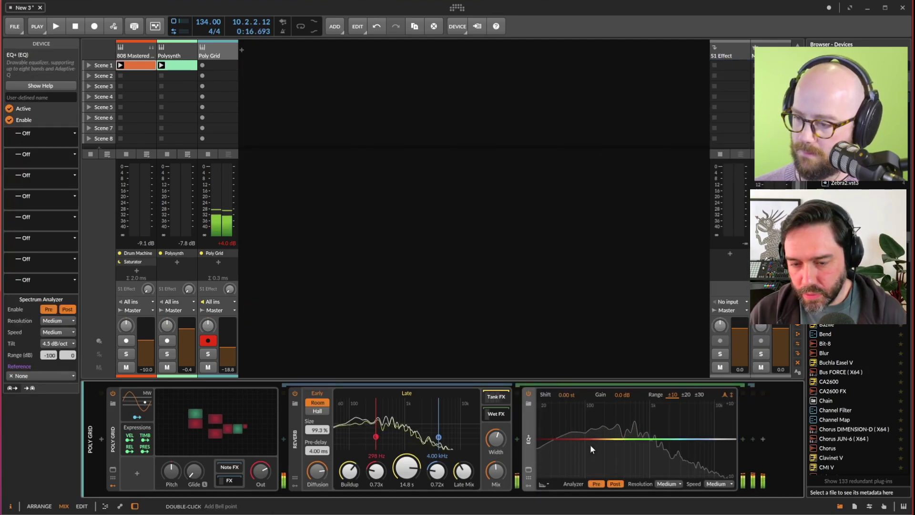
Step: Add a Bell band at 187 Hz with +1.0 dB gain in EQ+ and show its Gains remote controls page
mouse_move(590, 444)
mouse_down()
mouse_move(627, 409)
mouse_move(601, 423)
mouse_move(603, 434)
mouse_up()
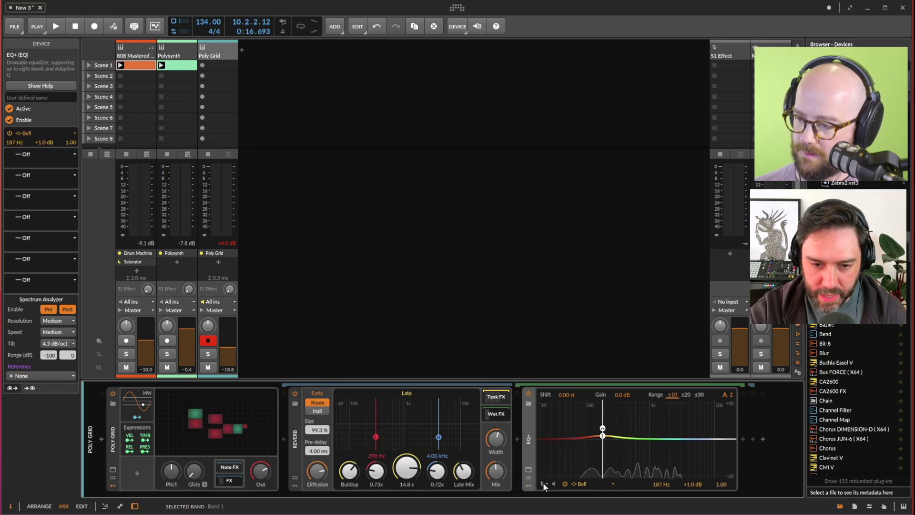
click(547, 483)
click(528, 486)
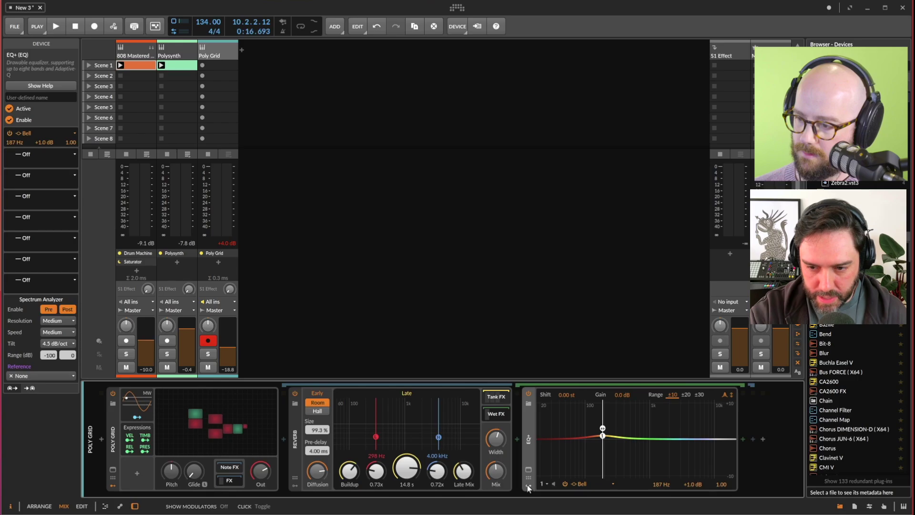
click(528, 479)
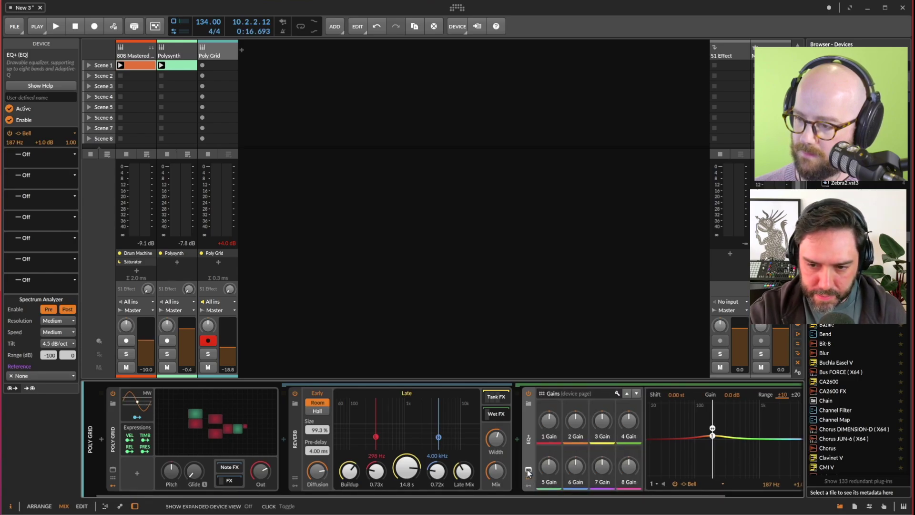
Step: Expand the EQ+ view, hide its remote controls page and move the Bell band to 37.6 Hz, -9.5 dB gain and Q 0.08
click(527, 470)
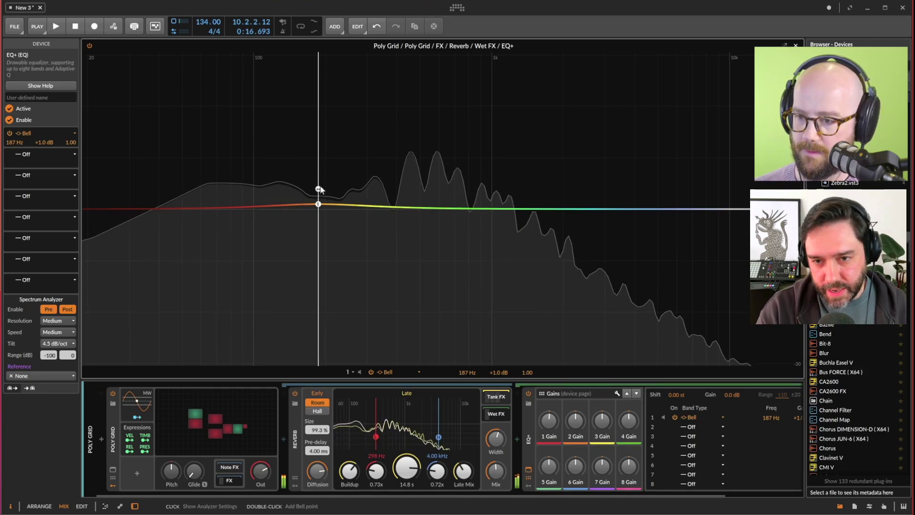
drag(319, 204, 343, 231)
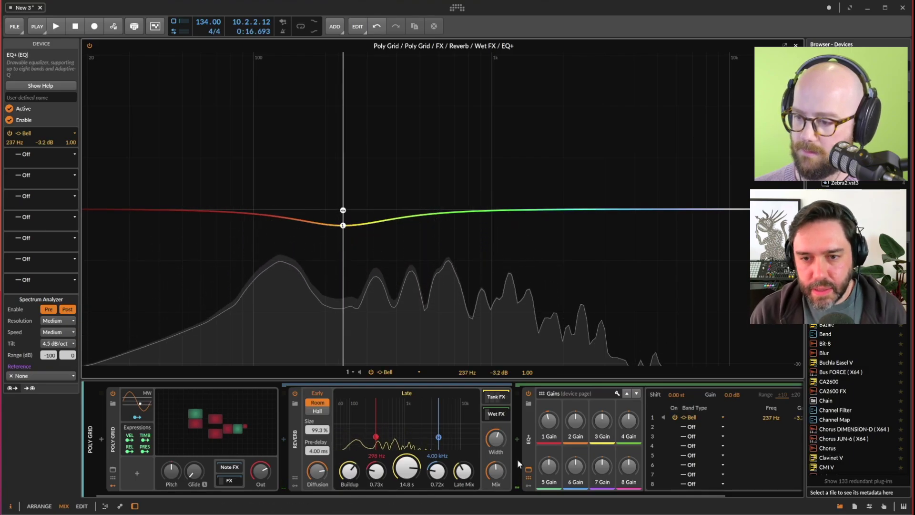
click(528, 478)
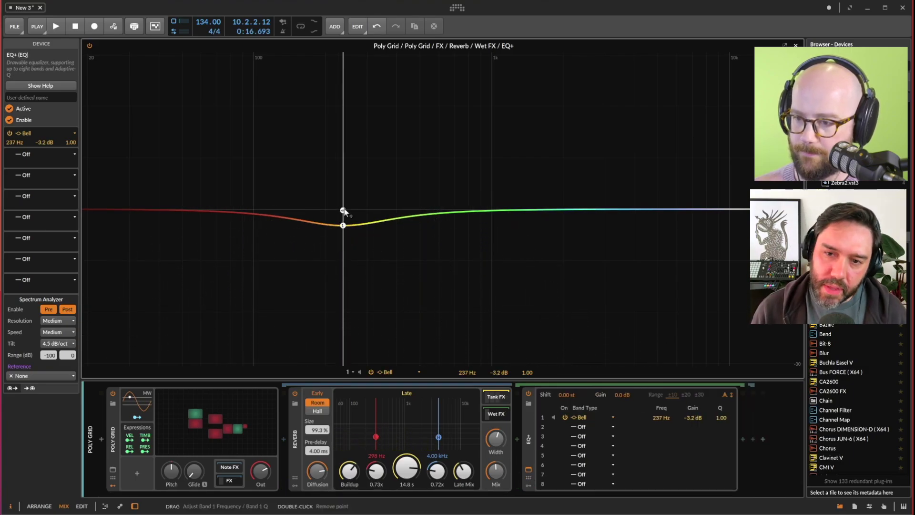
drag(344, 212, 247, 244)
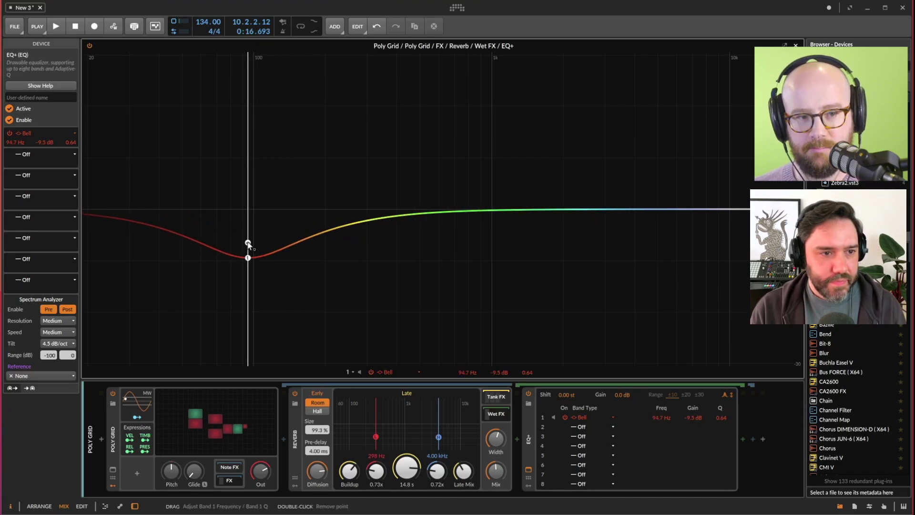
drag(248, 244, 155, 342)
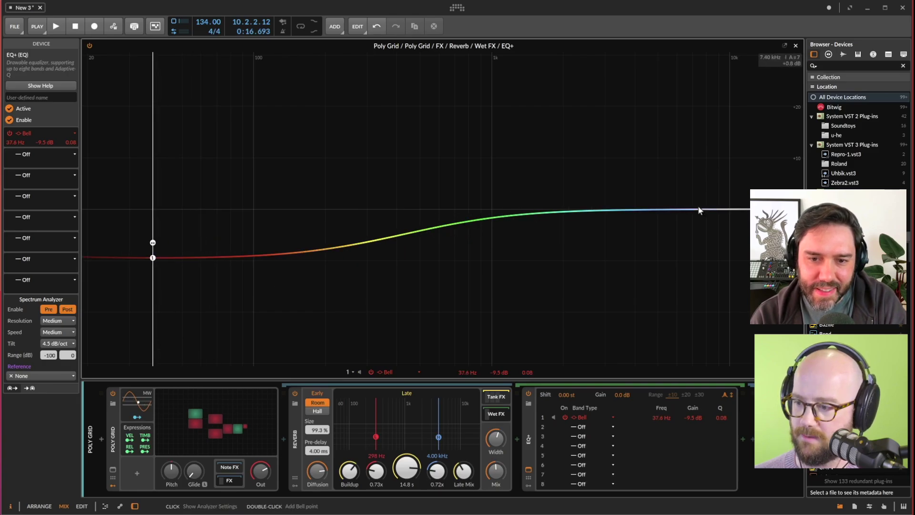
Step: Add a second Bell band at 9.75 kHz, -24.5 dB and Q 0.42, and set the first band to 39.0 Hz and -22.2 dB
double_click(732, 209)
drag(732, 209, 706, 307)
drag(708, 260, 756, 264)
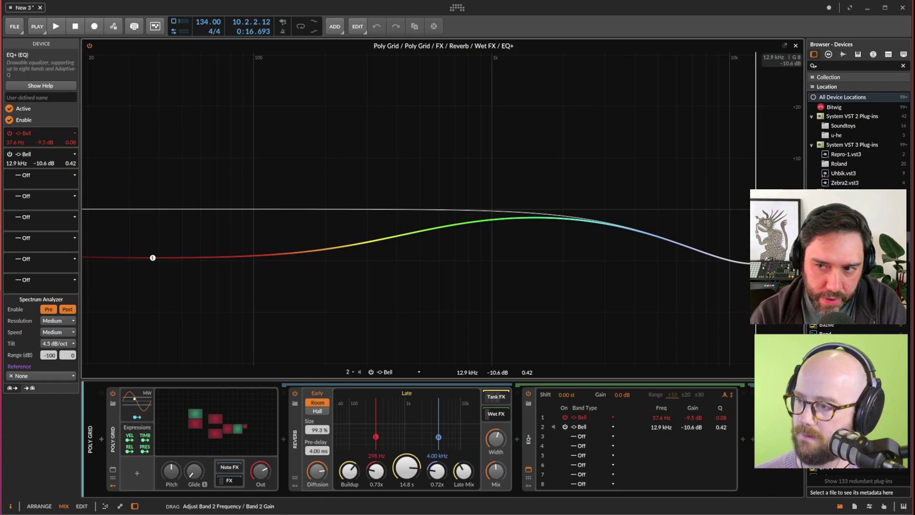
drag(756, 263, 537, 241)
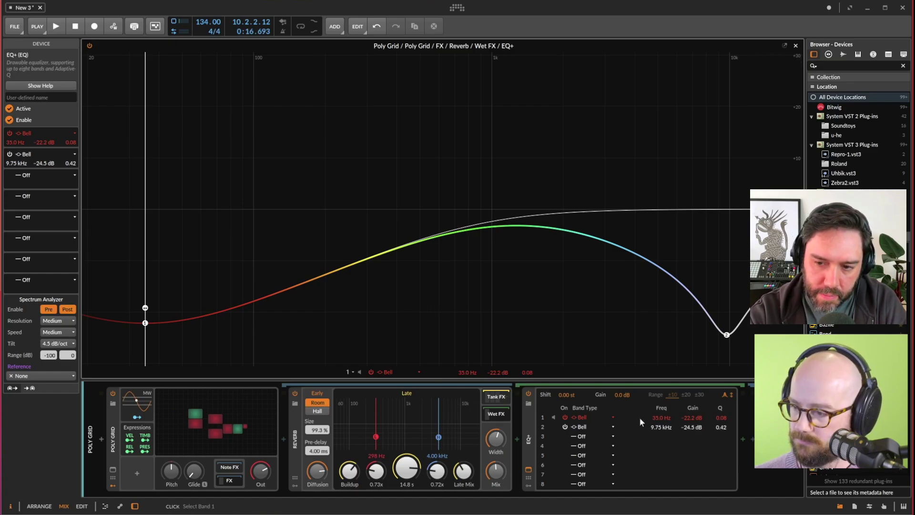
drag(668, 416, 669, 413)
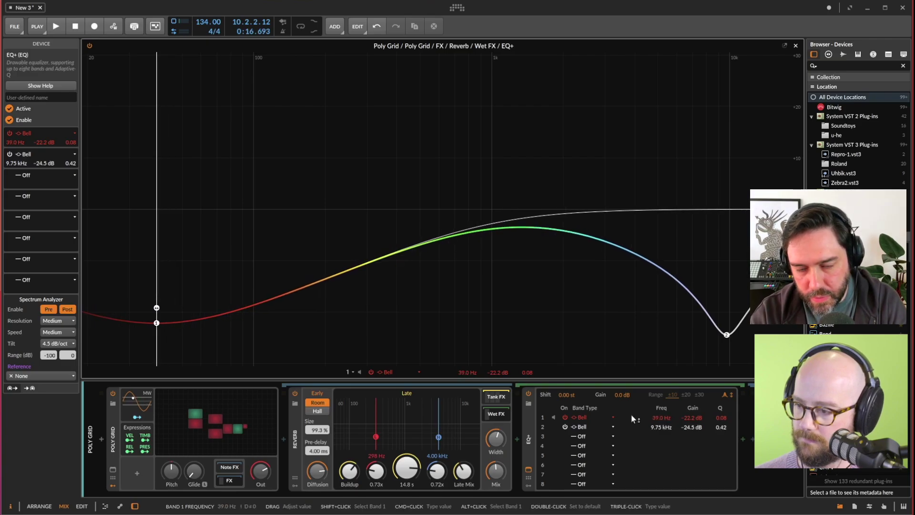
Step: Change EQ+ band 1 to a Low-cut 1° filter and band 2 to a High-cut 6° filter
click(581, 418)
click(591, 441)
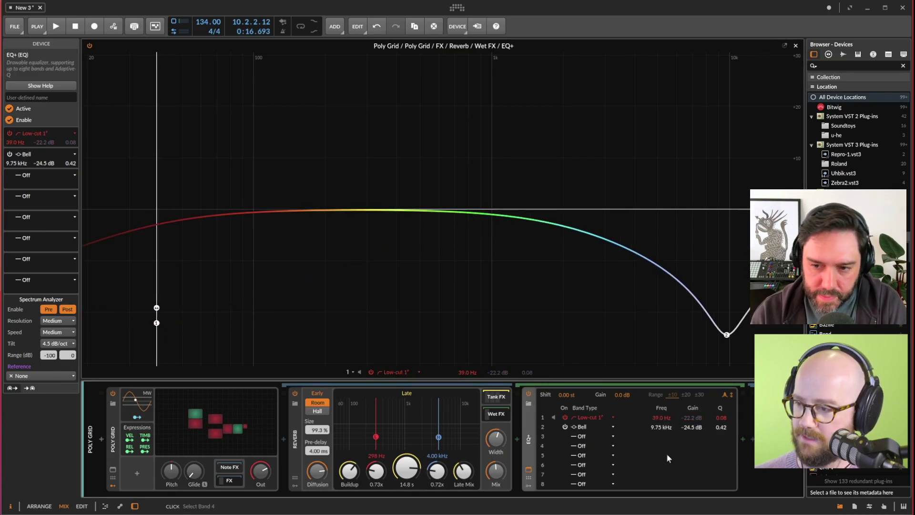
click(597, 425)
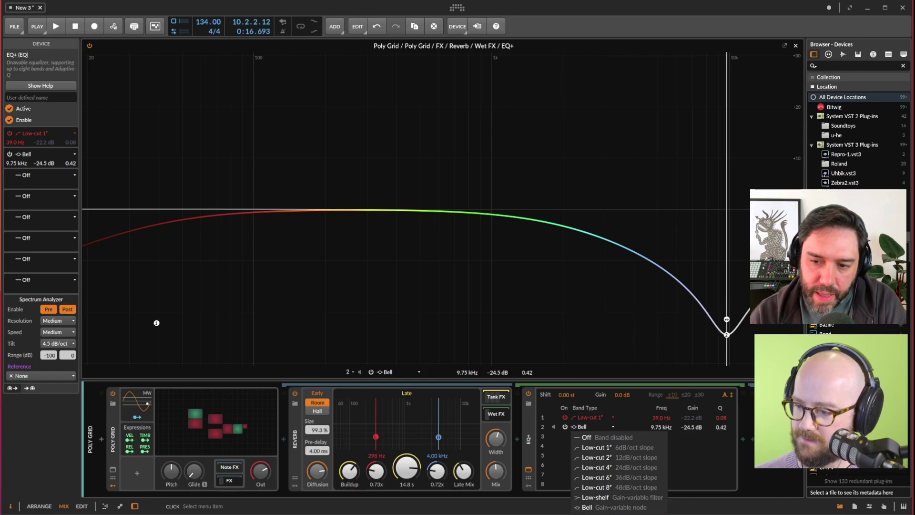
click(597, 426)
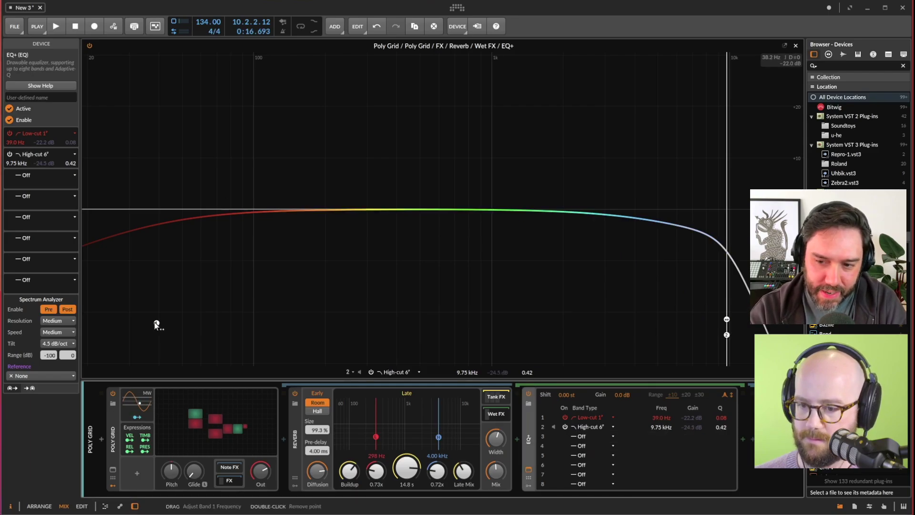
Step: Set band 1 to Low-cut 8° at 337 Hz with Q 0.24, and move the high cut to 14.5 kHz with Q 0.46
drag(157, 322, 334, 323)
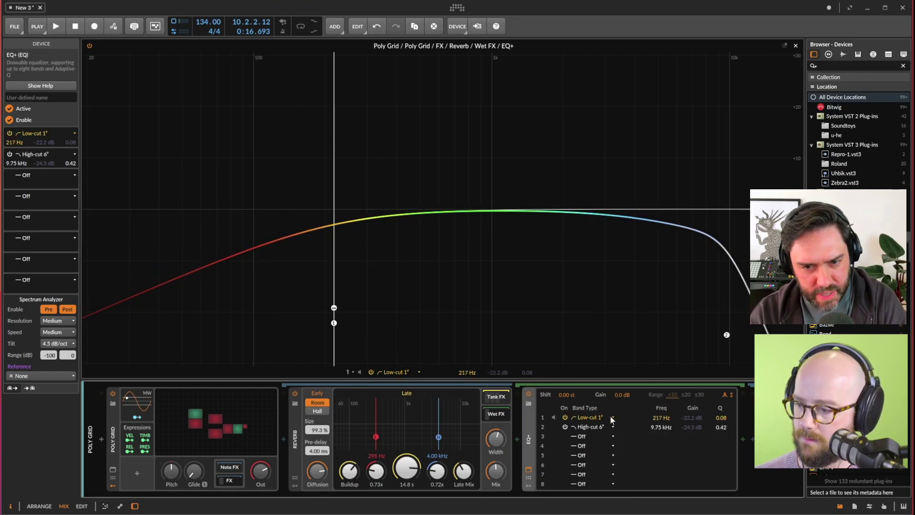
click(607, 414)
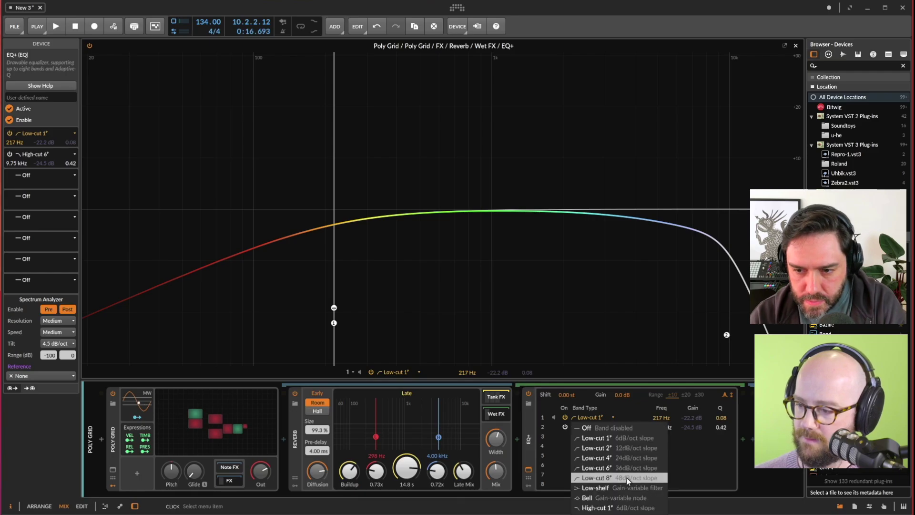
click(591, 475)
drag(335, 309, 431, 285)
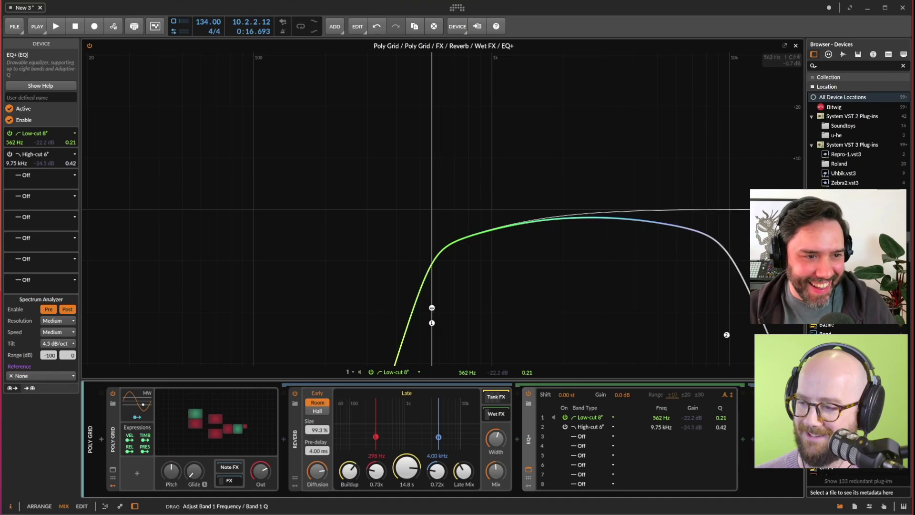
drag(730, 334, 778, 46)
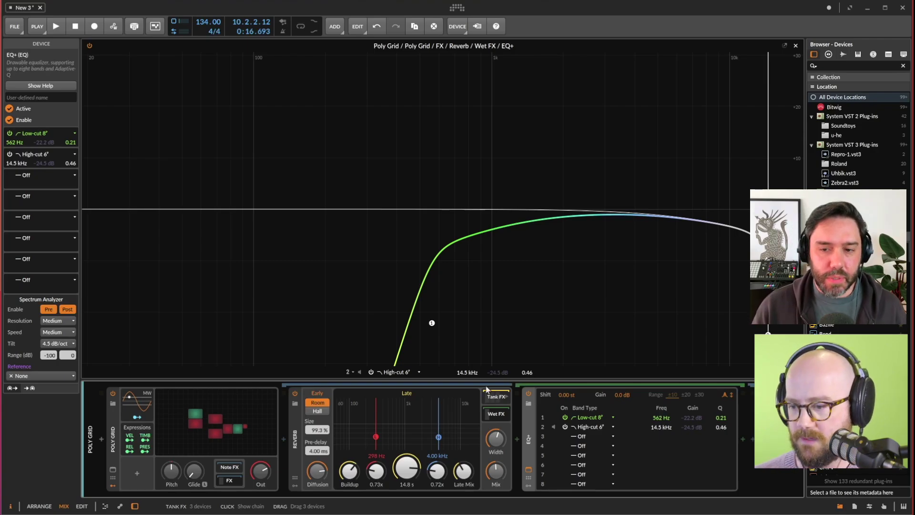
drag(434, 328, 379, 322)
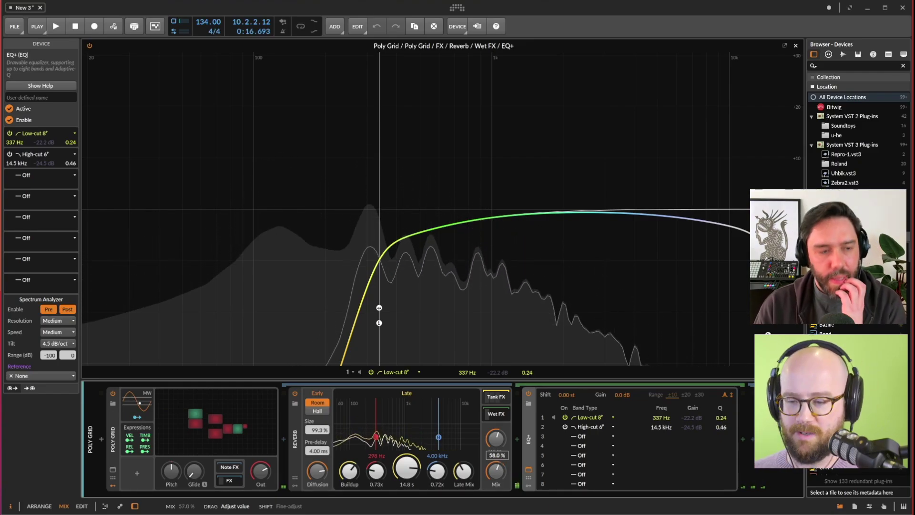
Step: Raise the Reverb's mix to 85.0 % and close the expanded EQ+ view
mouse_move(496, 471)
mouse_down()
mouse_move(496, 448)
mouse_move(496, 462)
mouse_up()
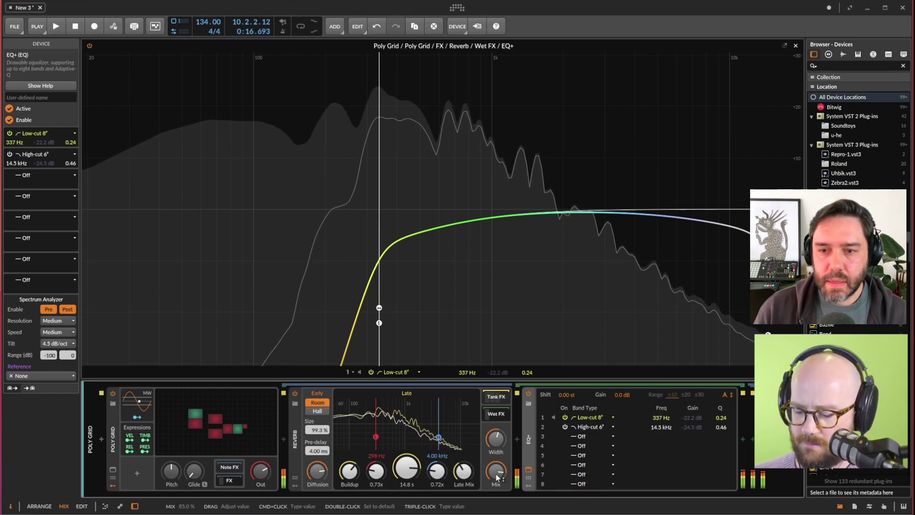
key(Escape)
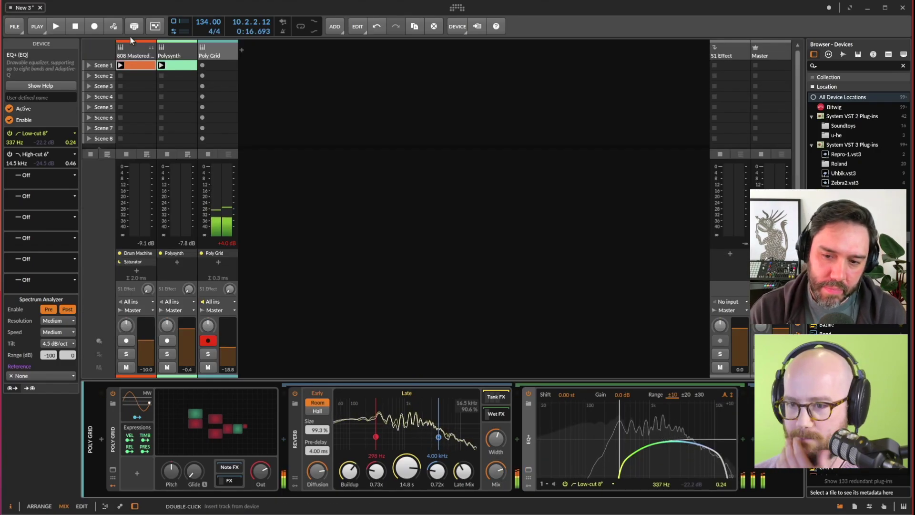
drag(500, 476, 499, 485)
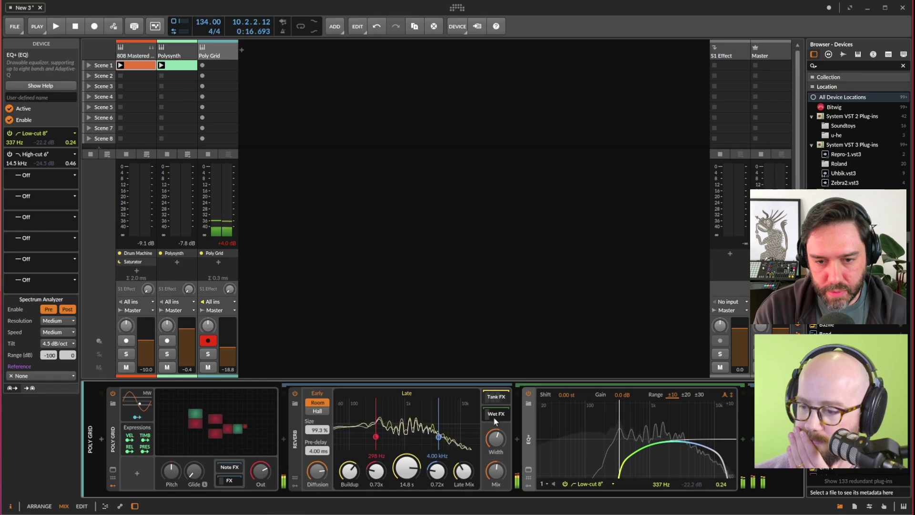
Step: Show the Reverb's Tank FX chain and lower the Chorus mix
click(495, 396)
scroll(746, 490, down, 2)
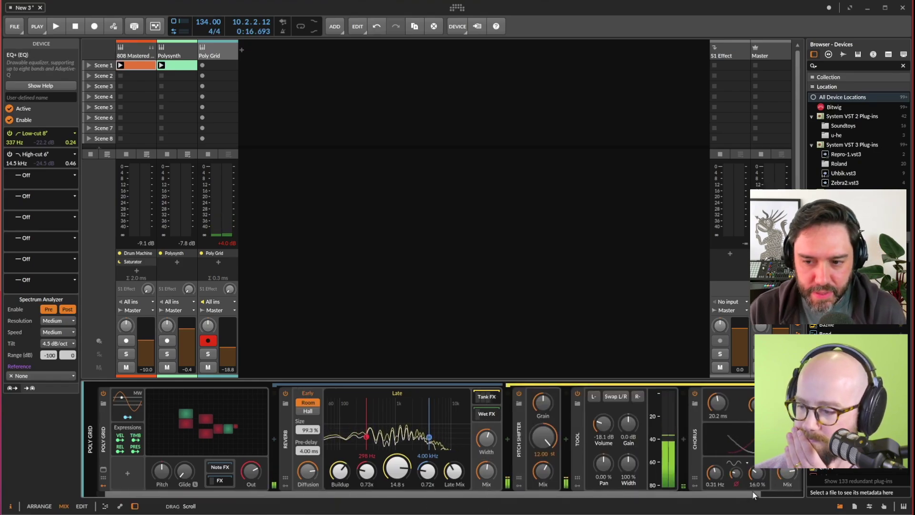
drag(741, 471, 741, 481)
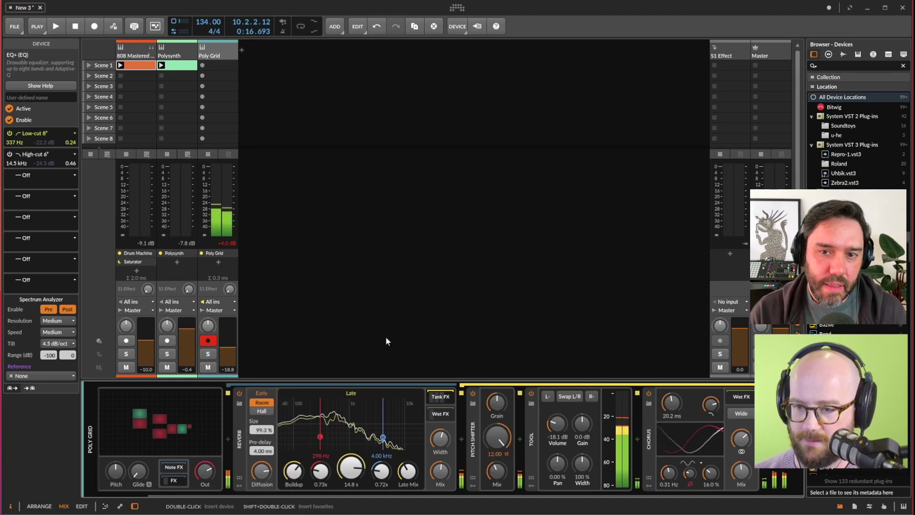
Step: Record a melody into the Poly Grid track's Scene 1 slot and shorten the clip's loop to 8 bars
key(space)
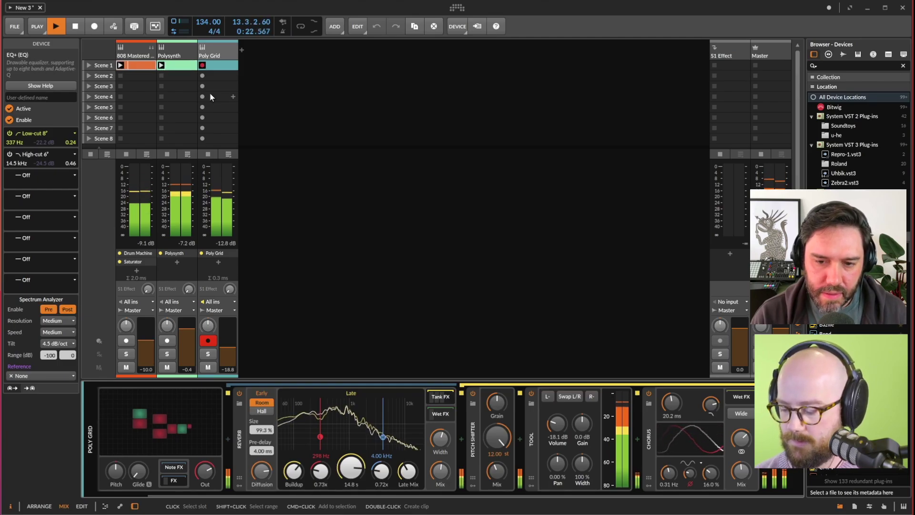
key(space)
drag(300, 216, 306, 161)
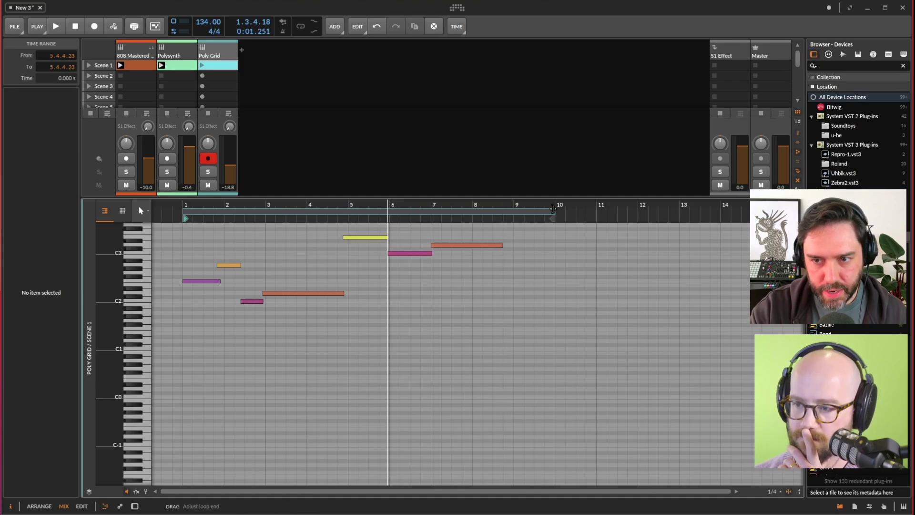
drag(553, 208, 511, 210)
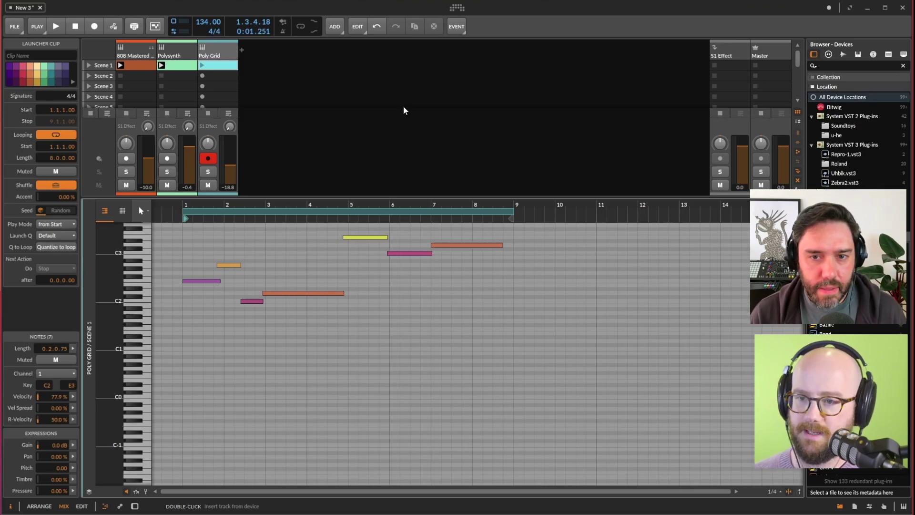
Step: Return to the Poly Grid's devices, open its grid patch and insert a Key Filter into its Note FX chain
double_click(220, 49)
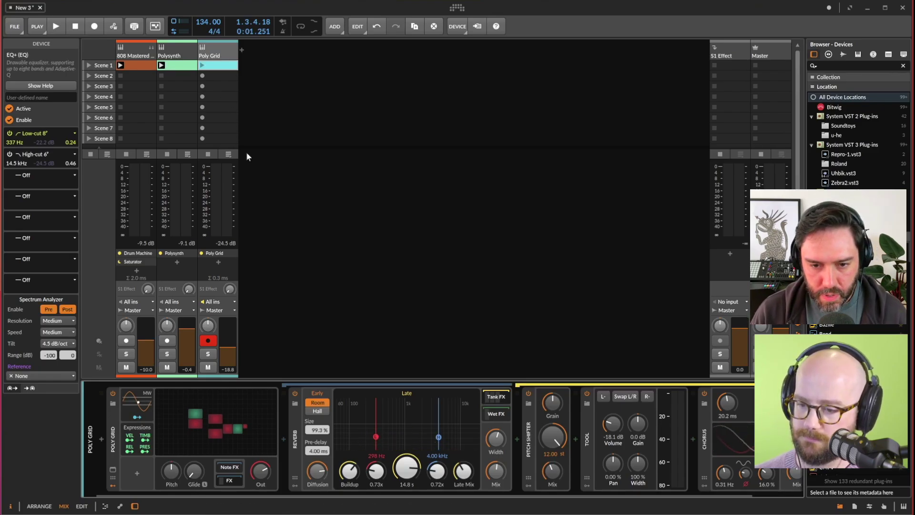
click(170, 397)
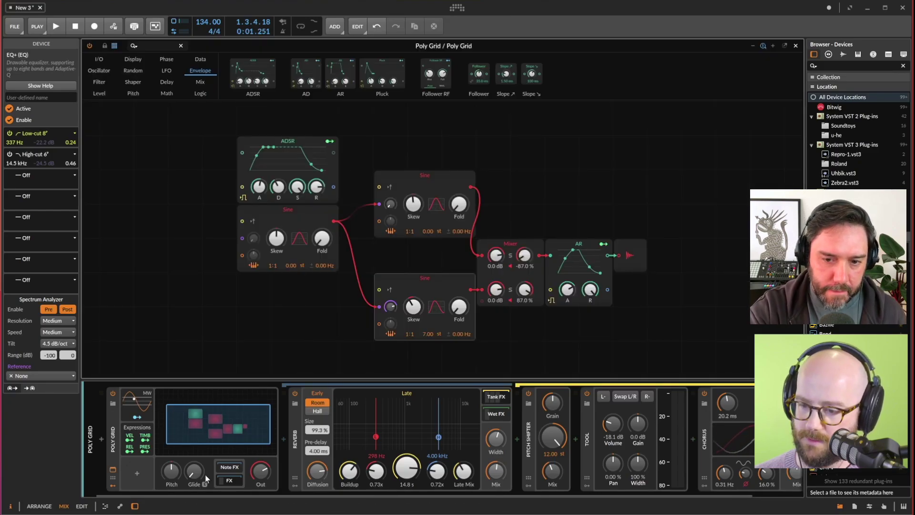
click(227, 469)
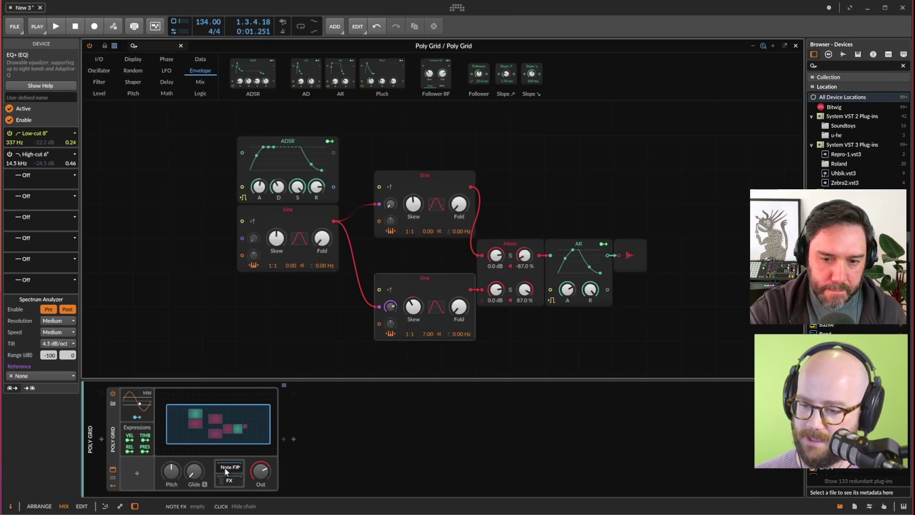
click(284, 439)
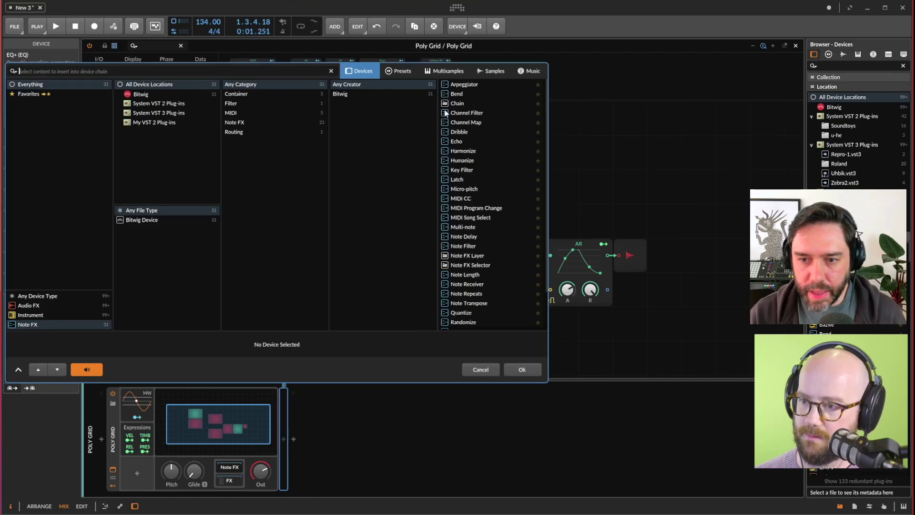
scroll(484, 160, down, 3)
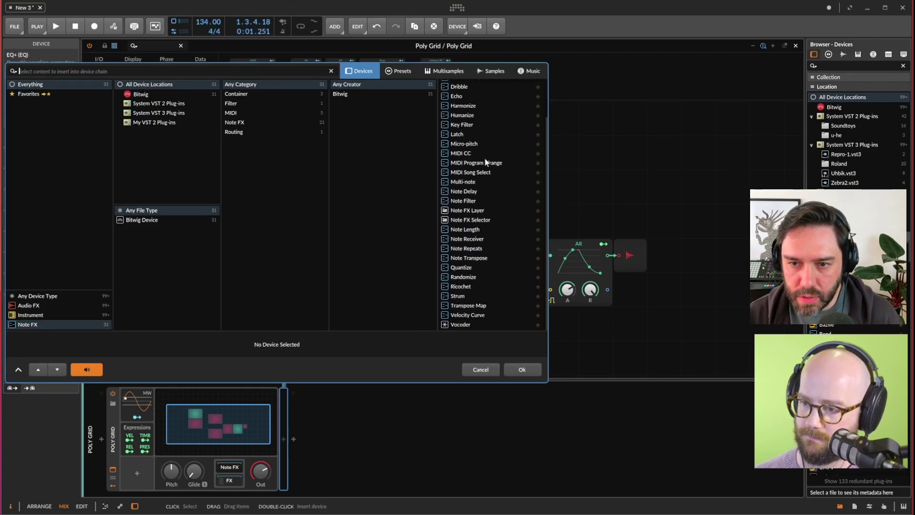
click(468, 125)
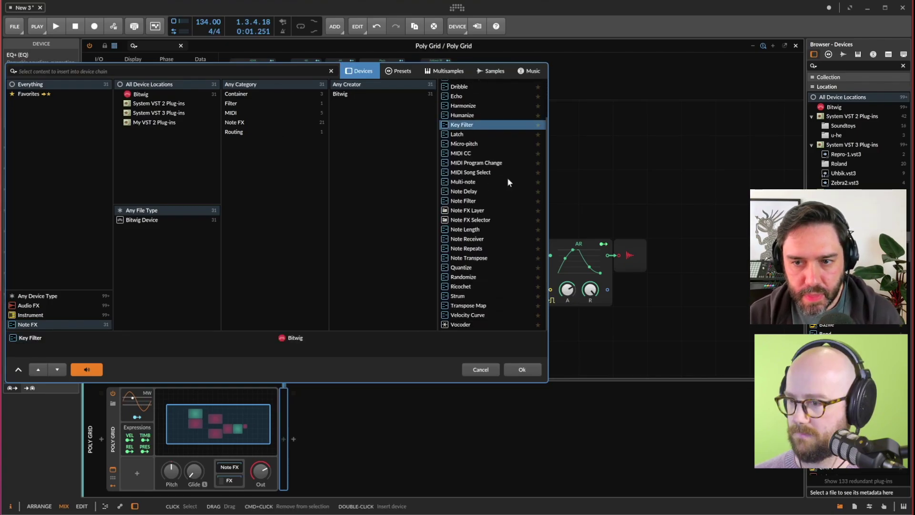
click(530, 367)
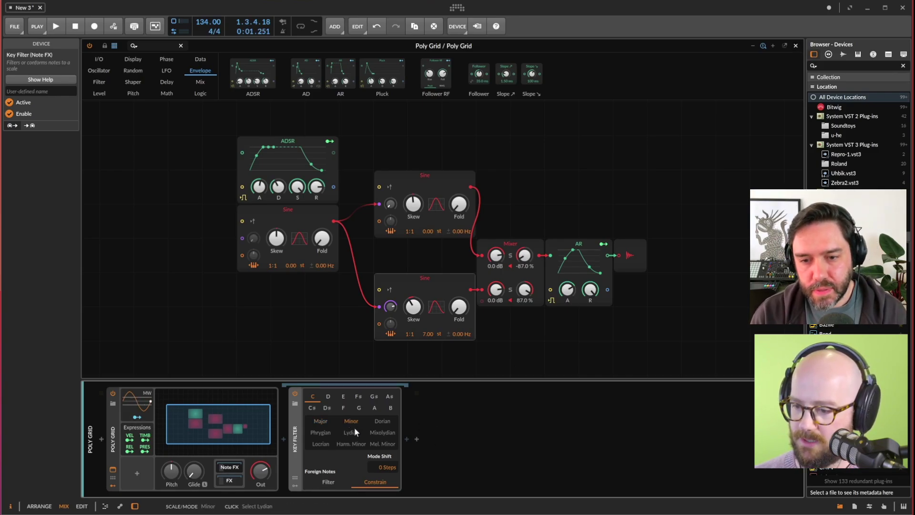
Step: Set the Key Filter to A# Phrygian, play the clips briefly and close the grid patch
click(328, 430)
click(389, 396)
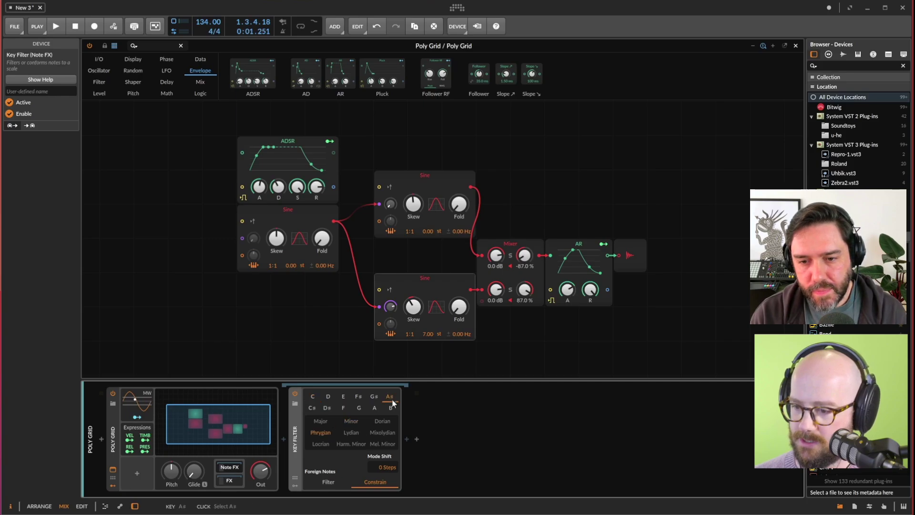
key(space)
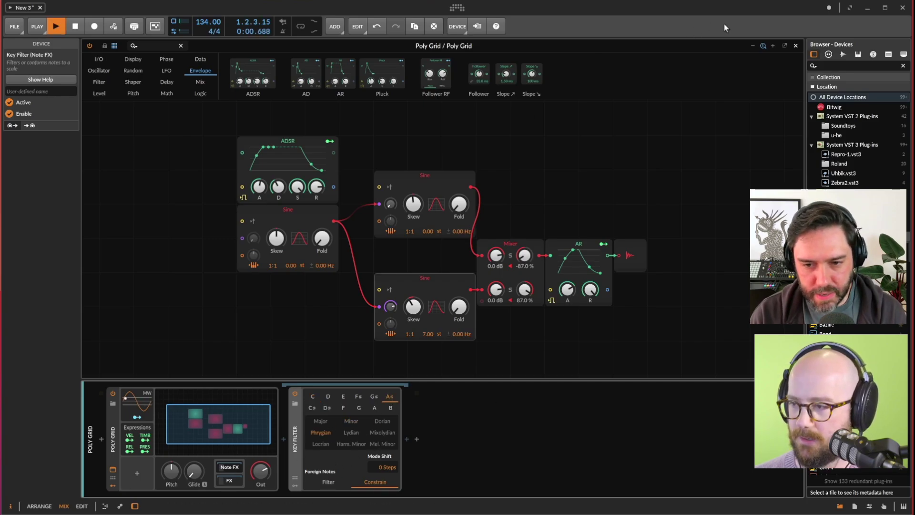
click(796, 46)
key(space)
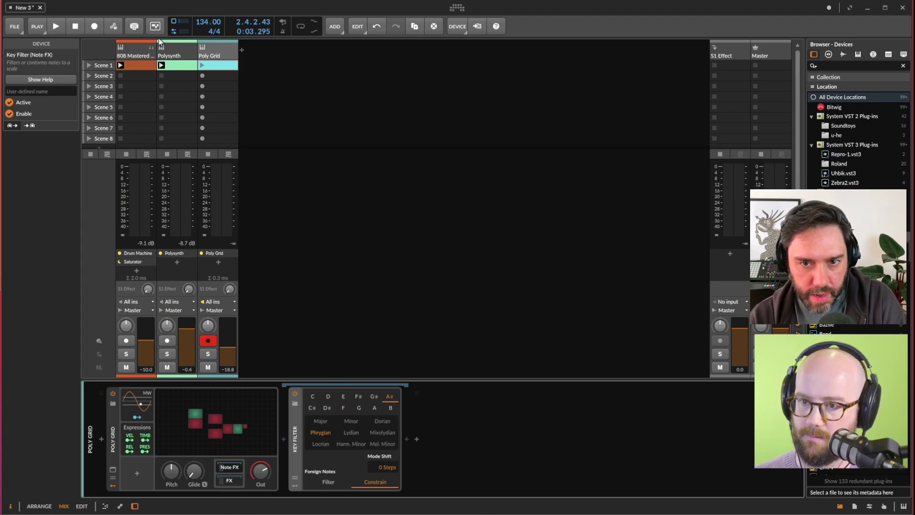
Step: Place a copy of the Phrygian Key Filter after the Arpeggiator on the Polysynth track and play it back briefly
click(171, 47)
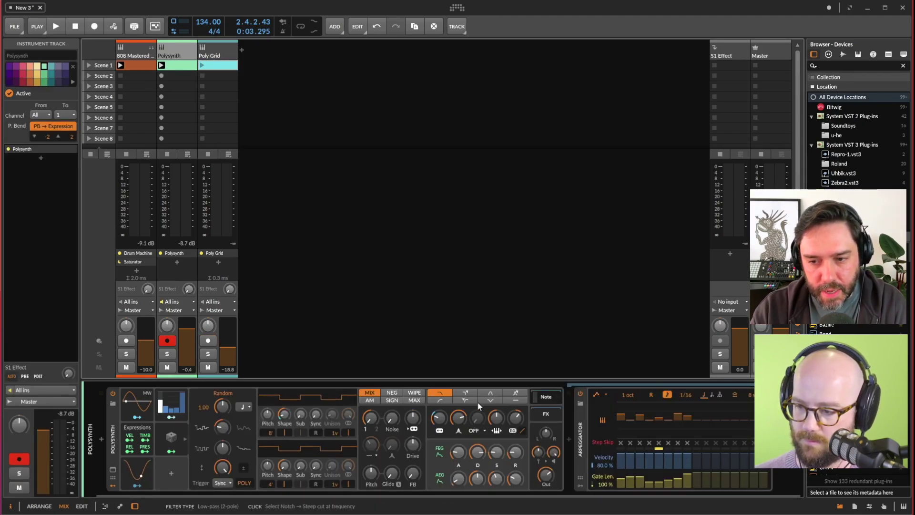
click(579, 438)
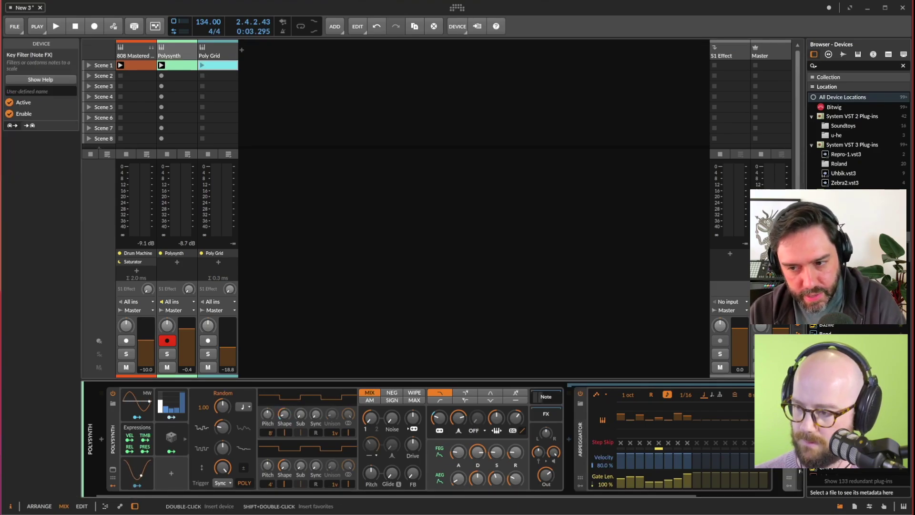
double_click(839, 406)
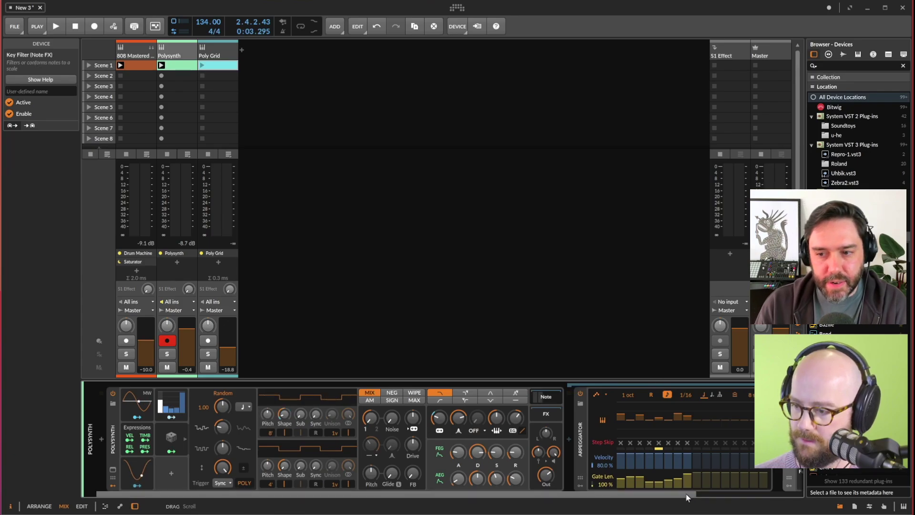
key(space)
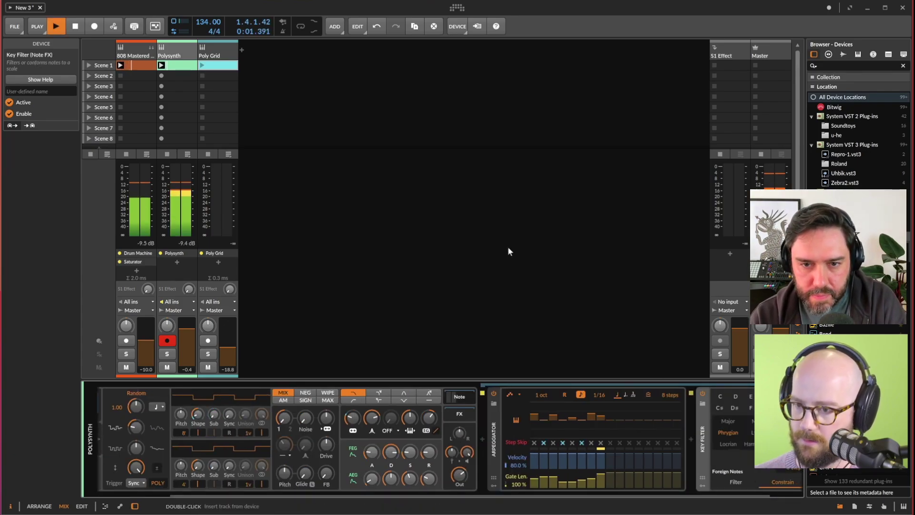
key(space)
Step: Play the Poly Grid's Scene 1 clip while reviewing its notes, Key Filter and grid patch, and stop playback
click(201, 65)
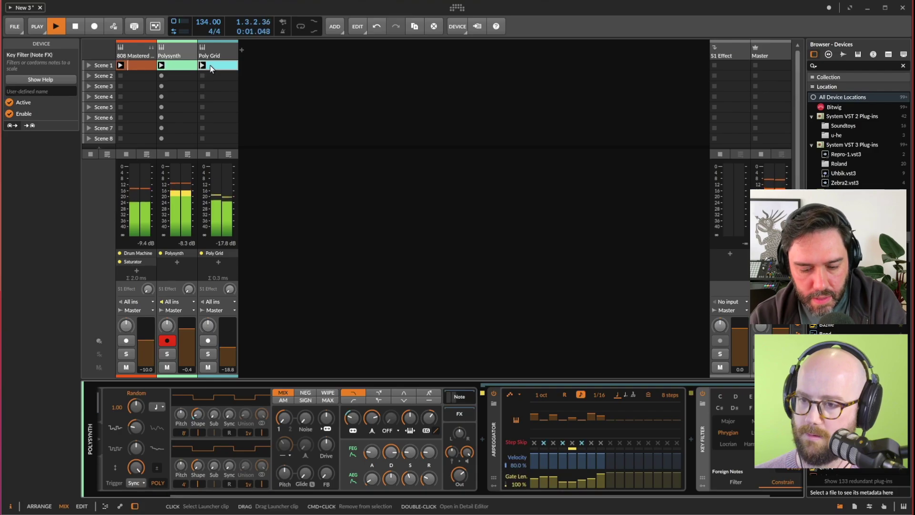
double_click(211, 69)
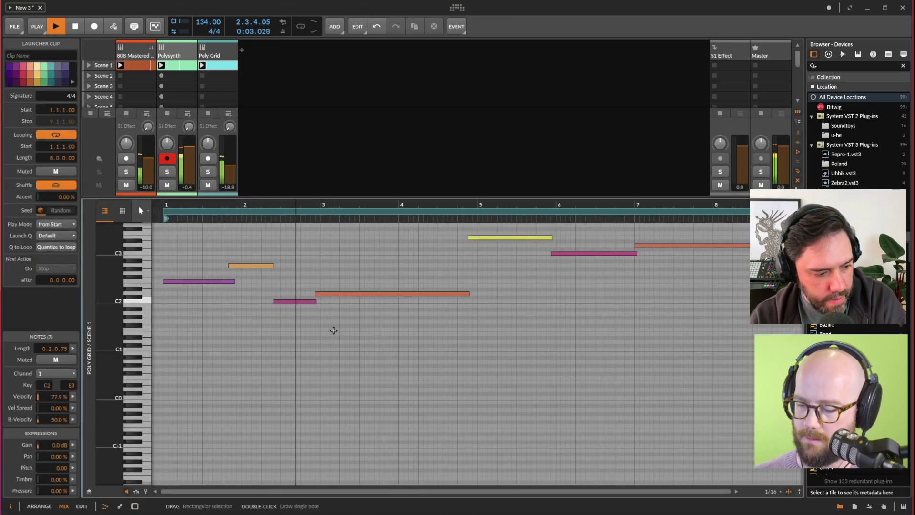
key(d)
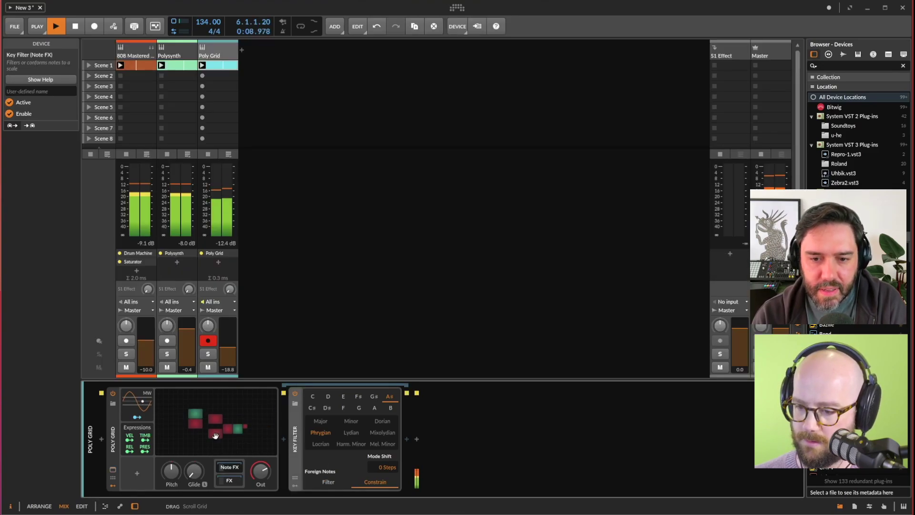
double_click(224, 422)
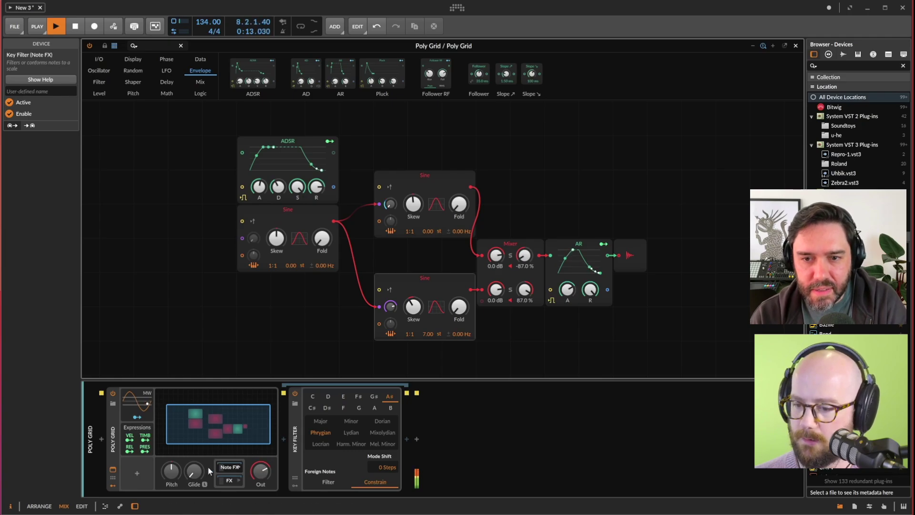
key(space)
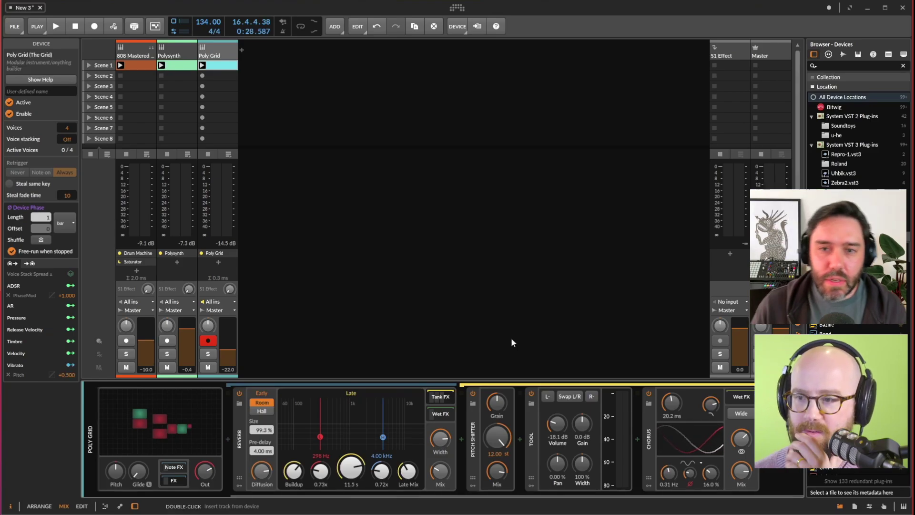
Step: Pin the Add Audio Track and Add Instrument Track commands as shortcuts and add an audio track after Poly Grid
mouse_move(209, 279)
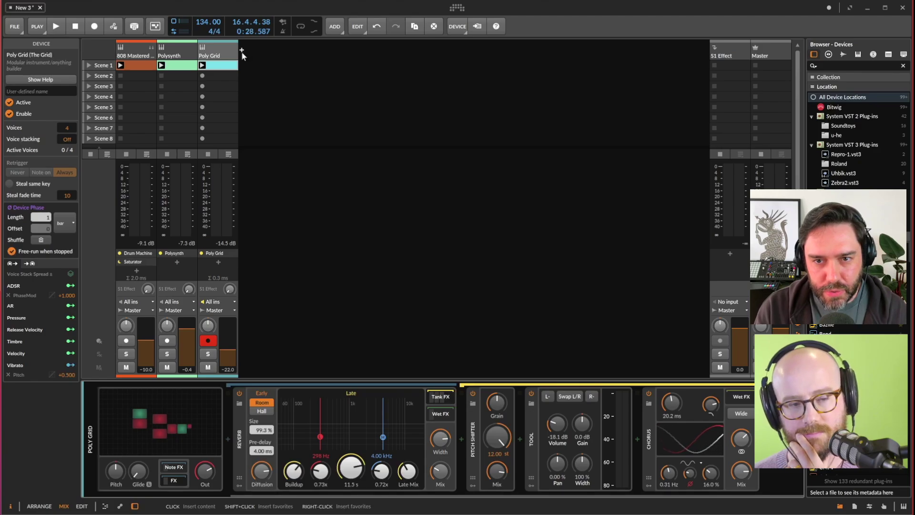
right_click(318, 242)
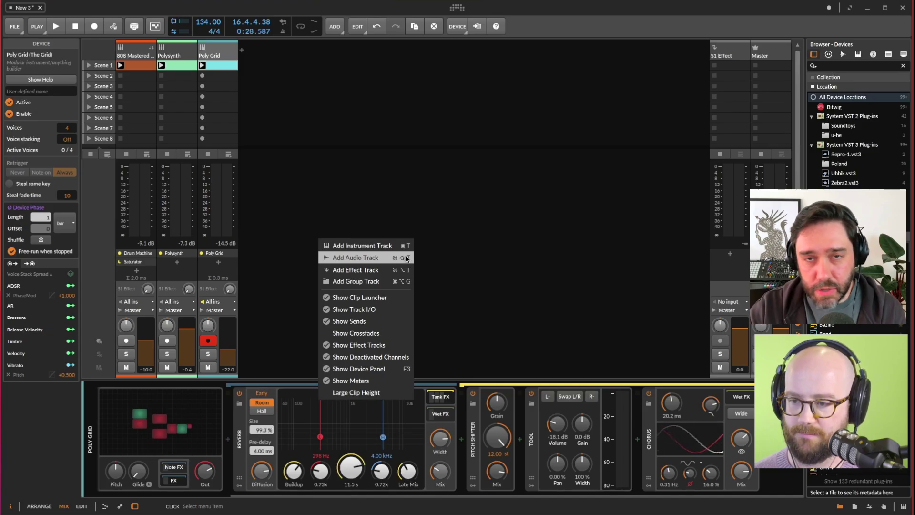
click(459, 252)
click(335, 28)
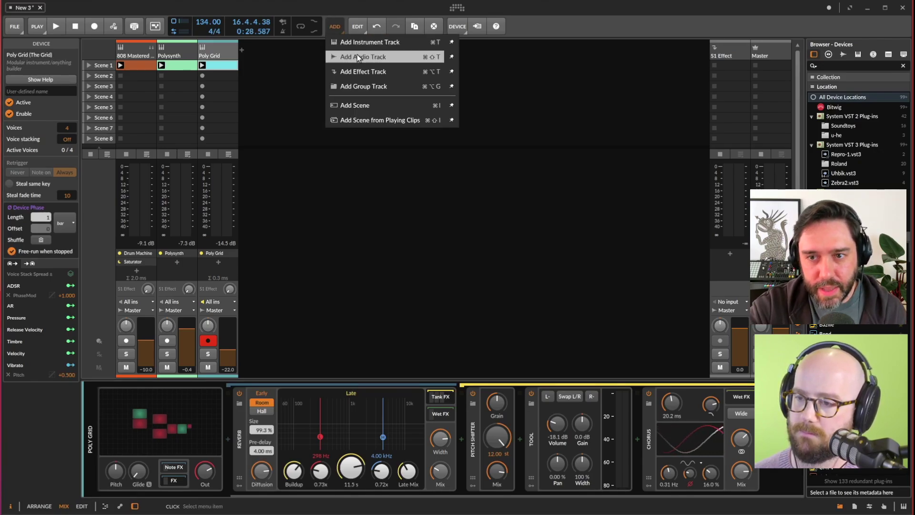
click(451, 57)
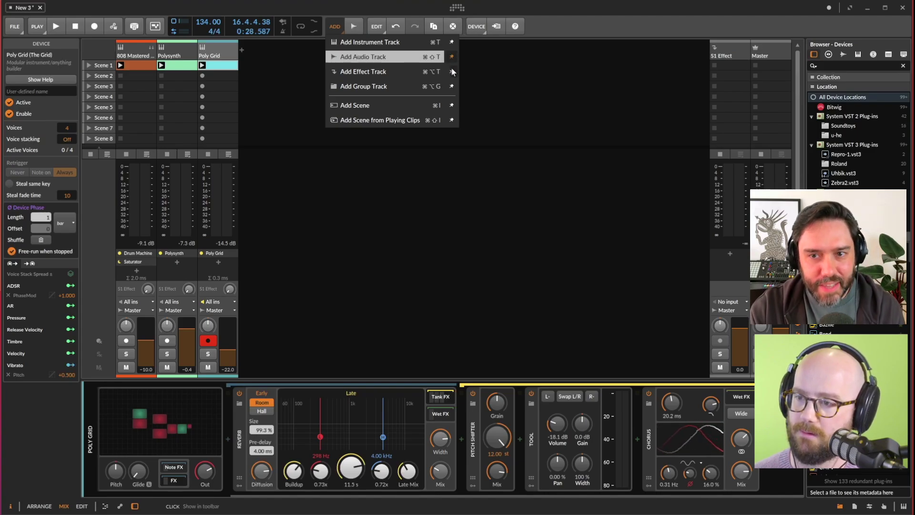
click(451, 42)
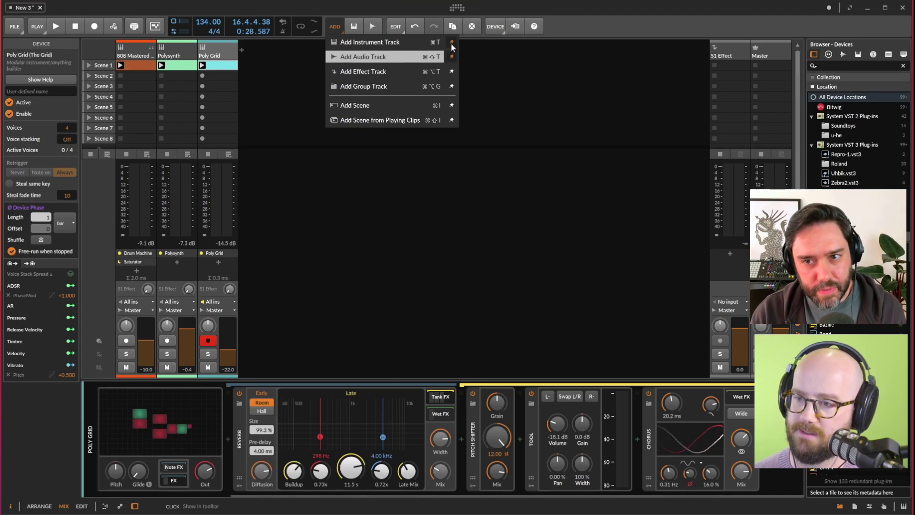
click(493, 92)
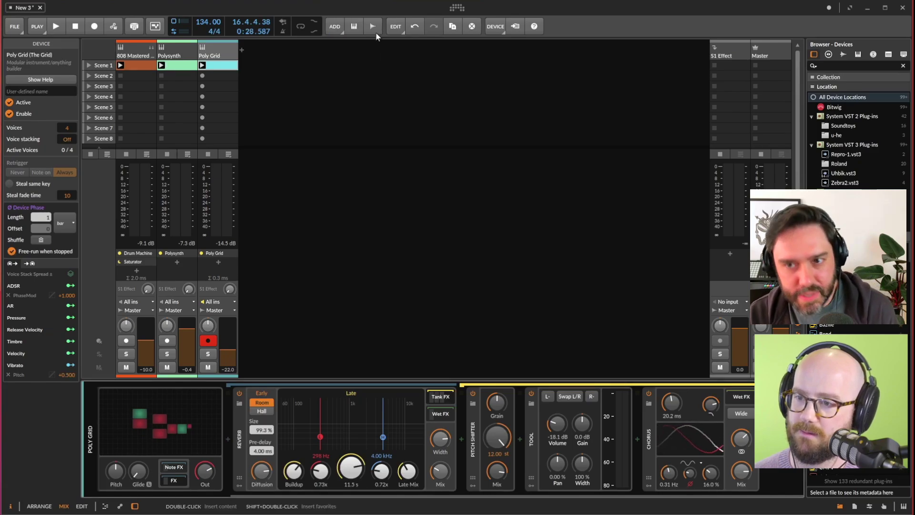
click(372, 28)
click(353, 26)
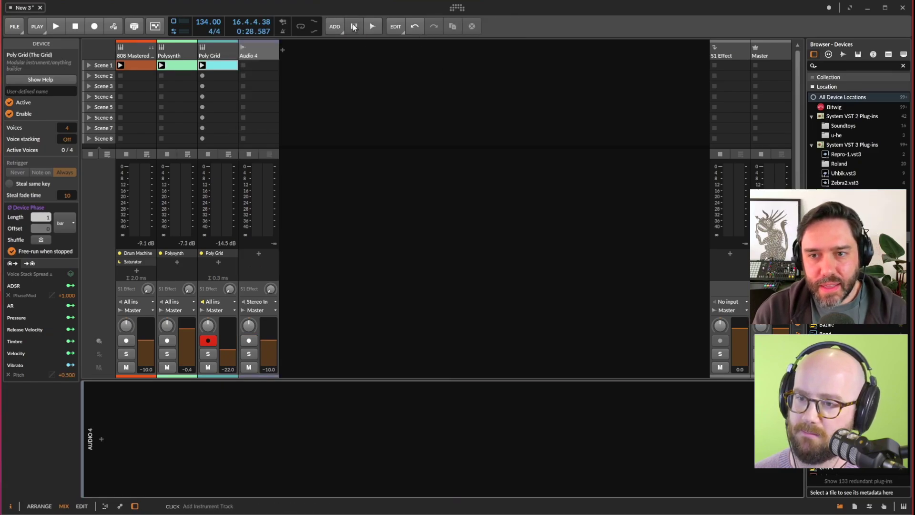
click(372, 27)
right_click(350, 49)
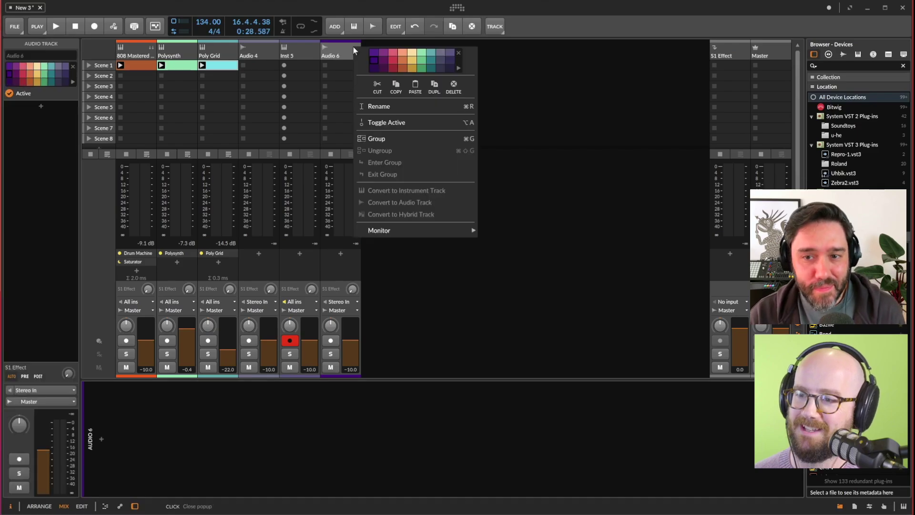
click(450, 94)
right_click(297, 50)
click(396, 94)
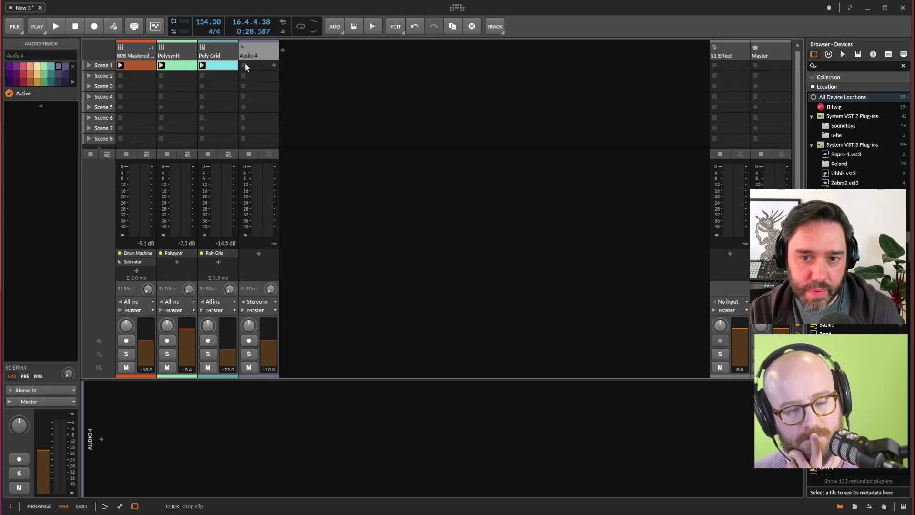
Step: Pin the Double Content command as a shortcut and double the Poly Grid's Scene 1 clip to 16 bars
click(213, 67)
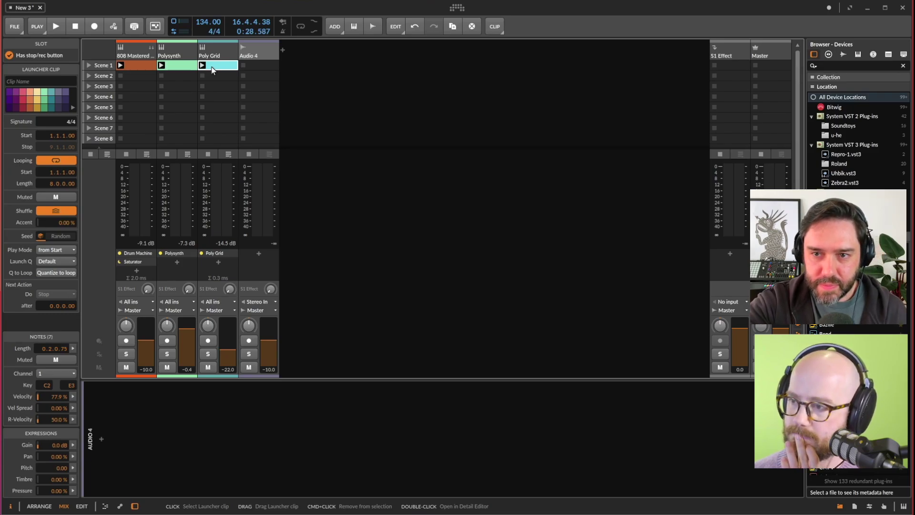
click(490, 26)
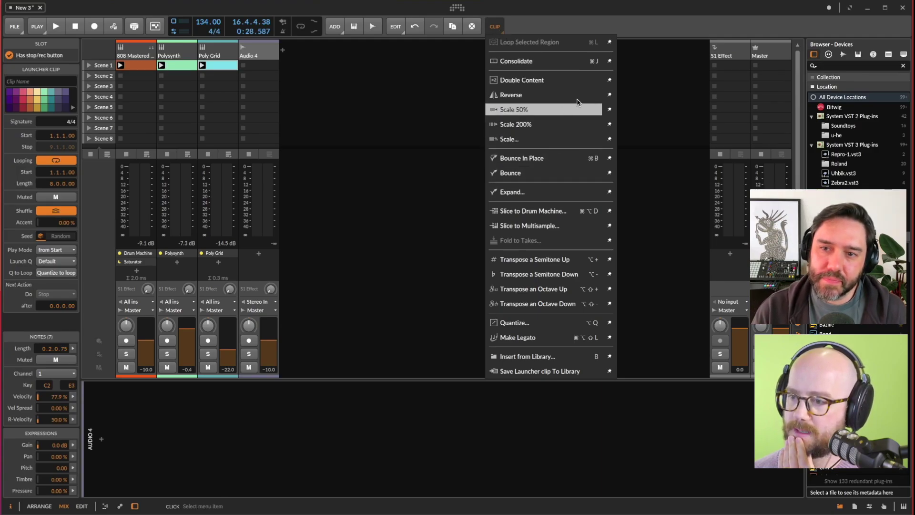
click(571, 32)
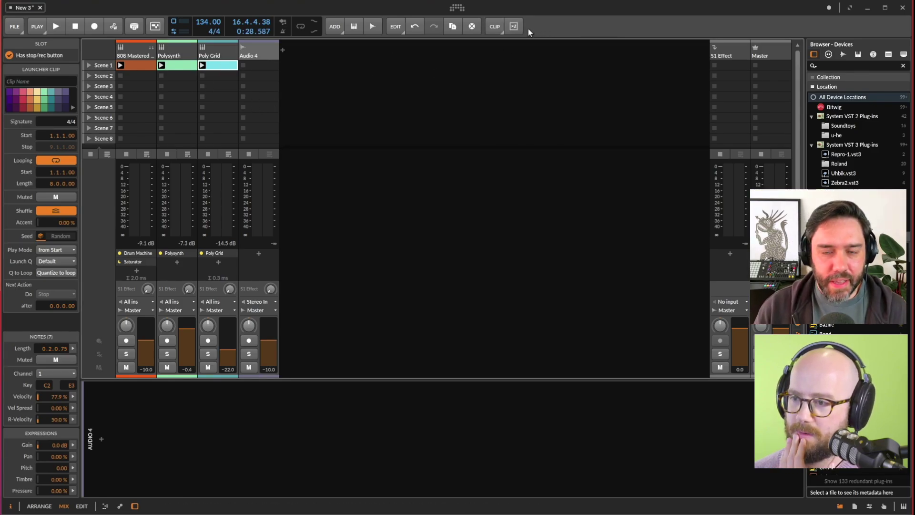
click(514, 27)
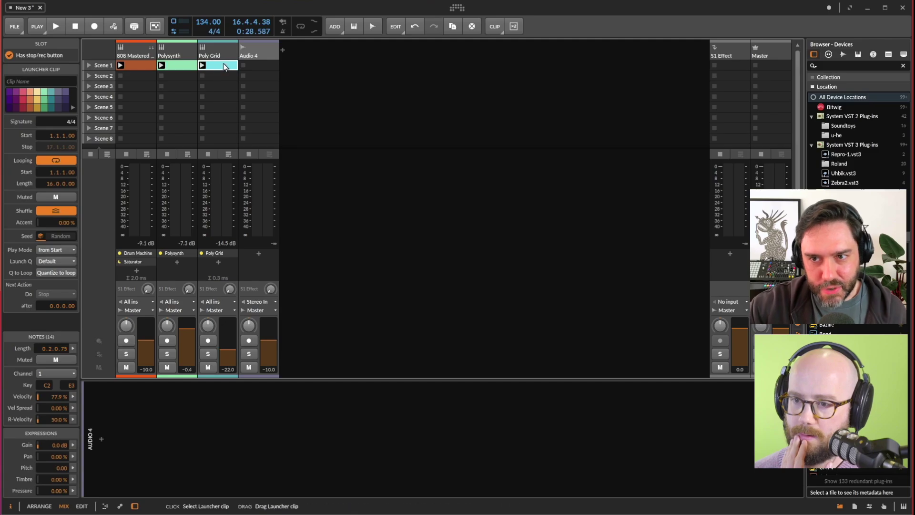
Step: Open the Poly Grid clip's notes and move the last note, at bar 15, down to A#2
key(alt+e)
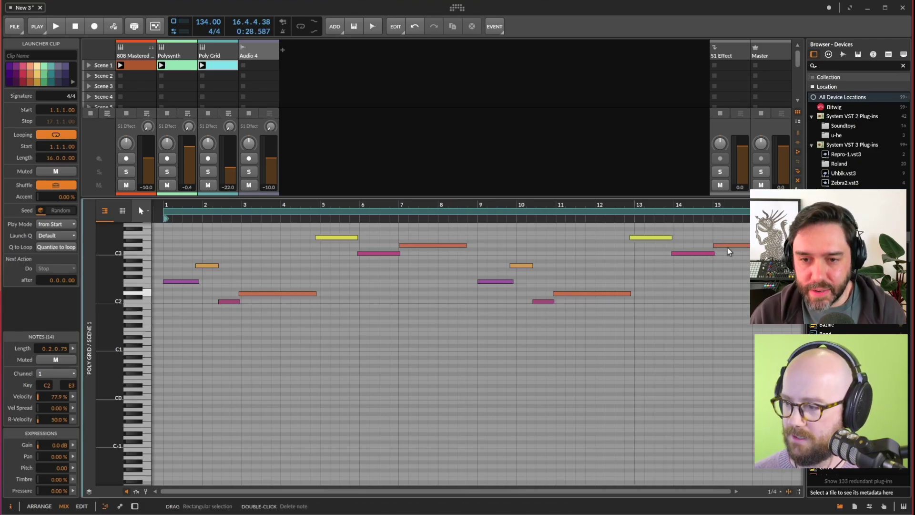
double_click(720, 261)
drag(730, 264, 725, 262)
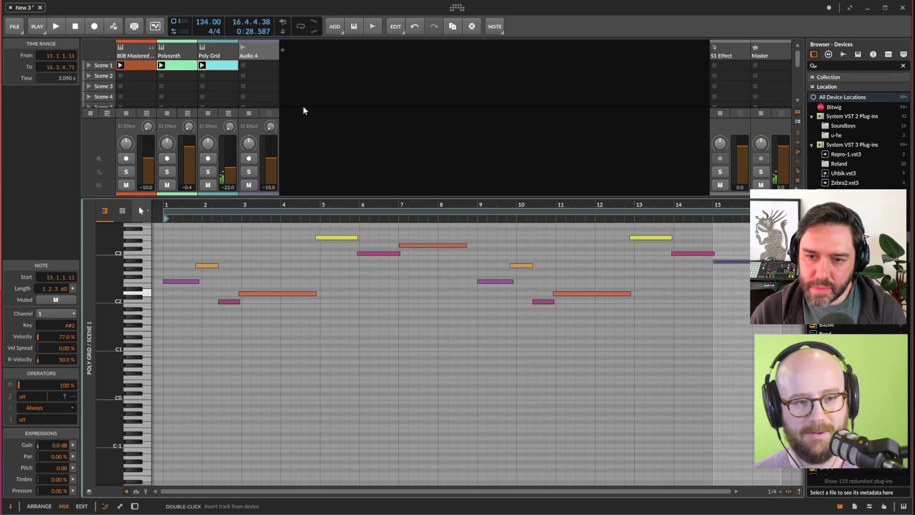
Step: Show the Audio 4 track's empty device chain, arm the track for recording and set its input to ARP2600
click(255, 57)
key(d)
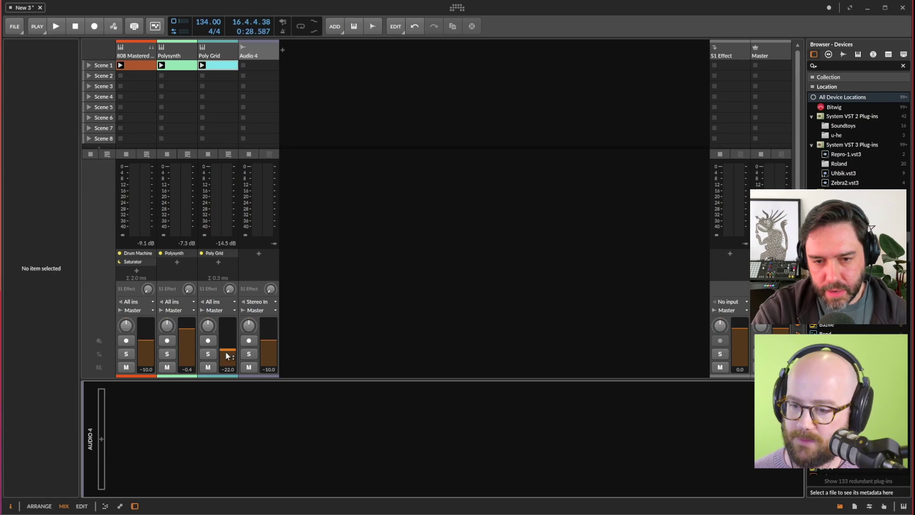
click(248, 340)
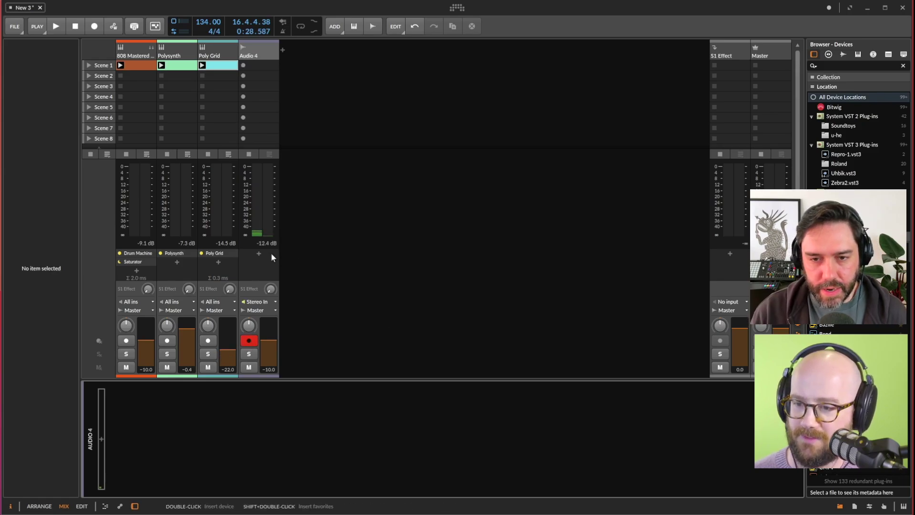
click(259, 302)
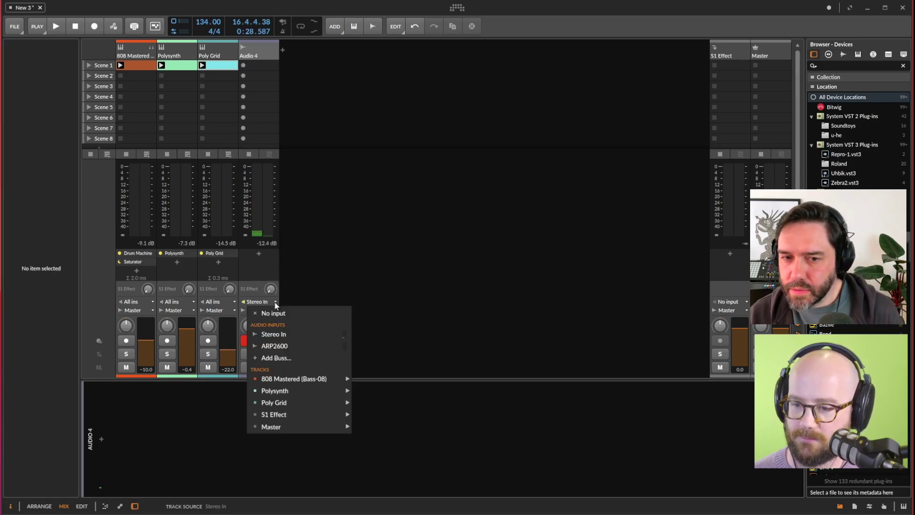
click(288, 346)
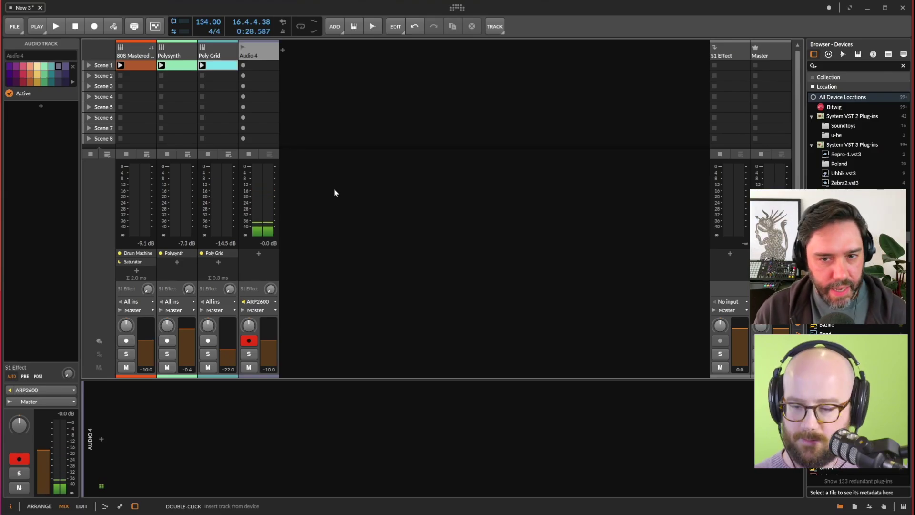
Step: Switch to the arrangement view, select the time from 1.1.1 to 1.3.1 across all four tracks, and select the two-bar loop region
key(alt+1)
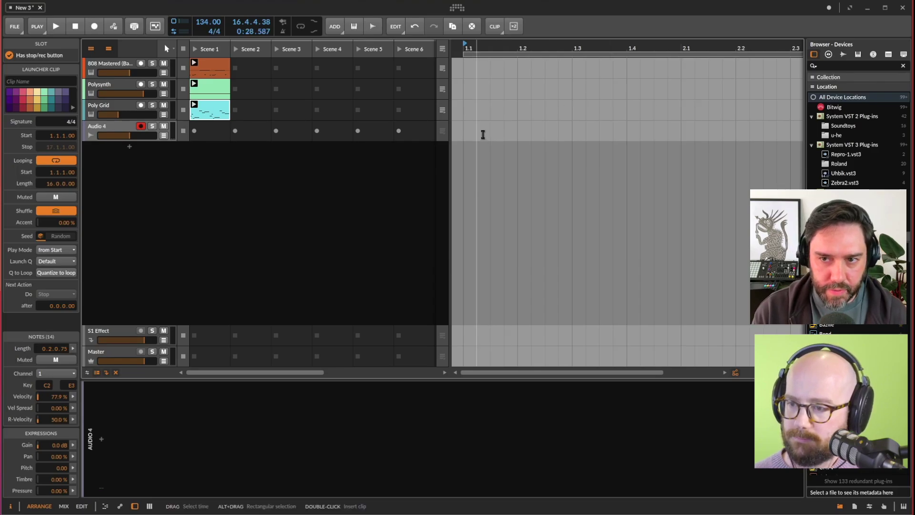
drag(466, 127, 491, 136)
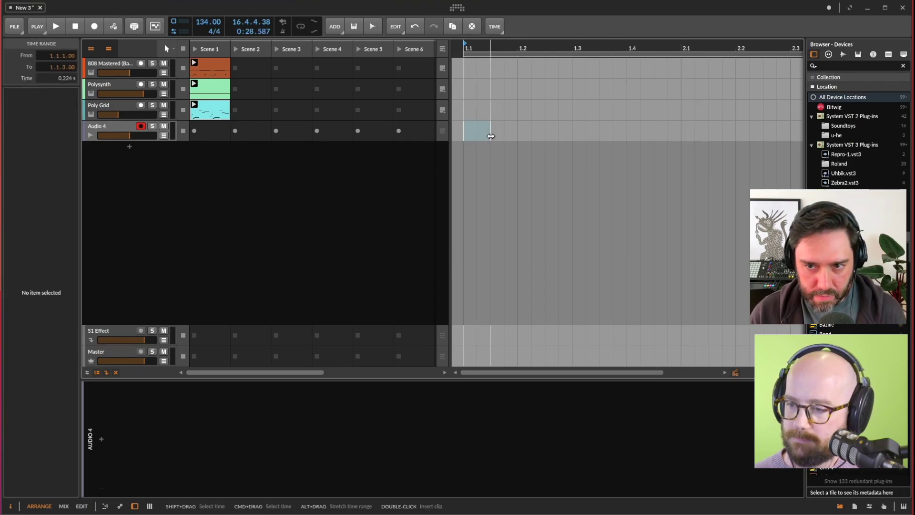
click(513, 133)
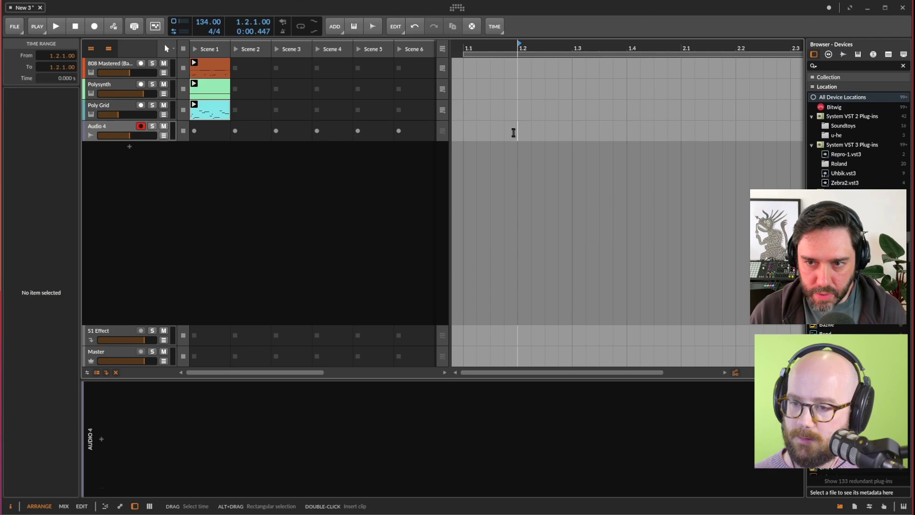
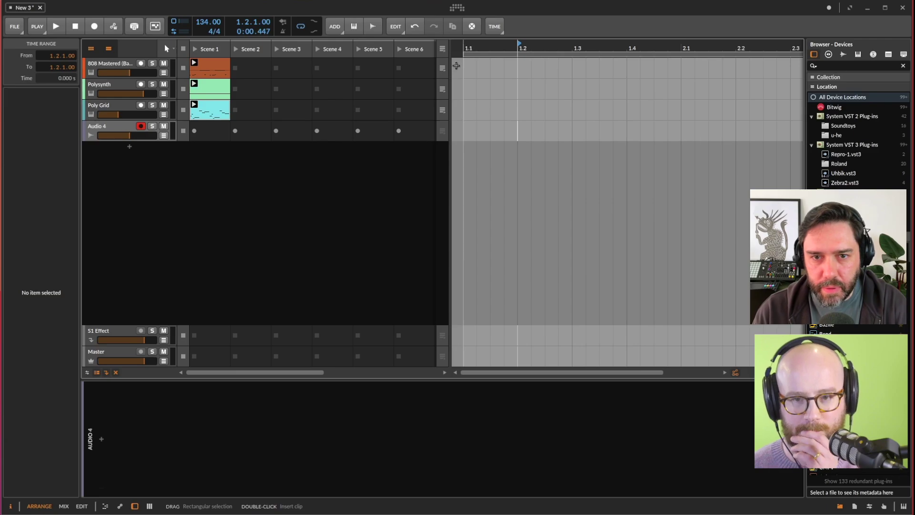
drag(456, 66, 570, 135)
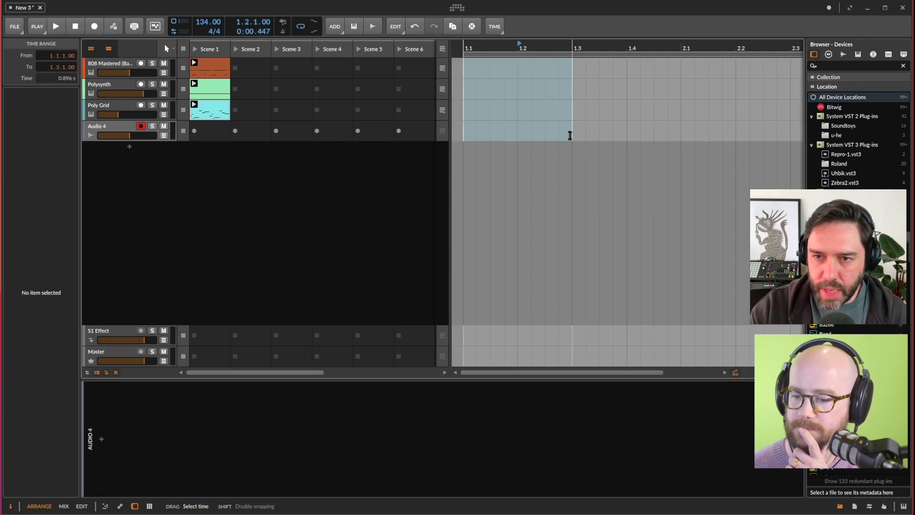
drag(609, 50, 500, 52)
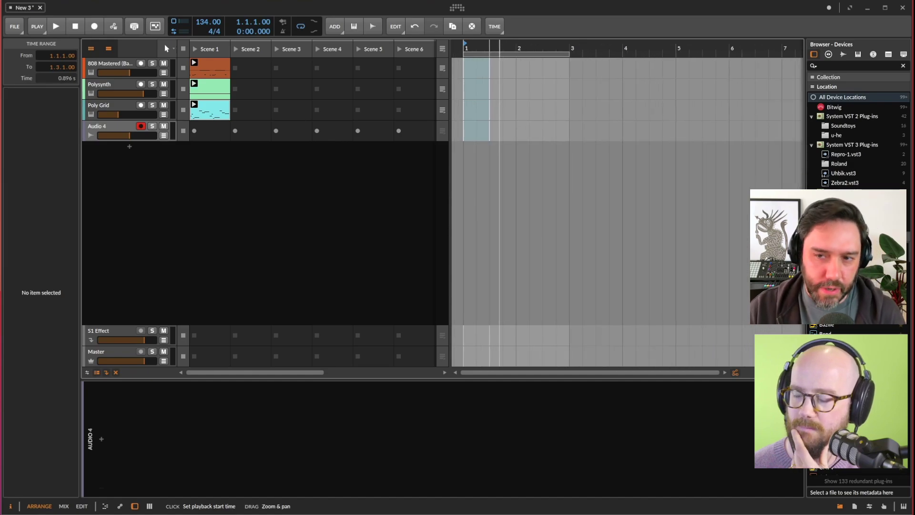
click(555, 54)
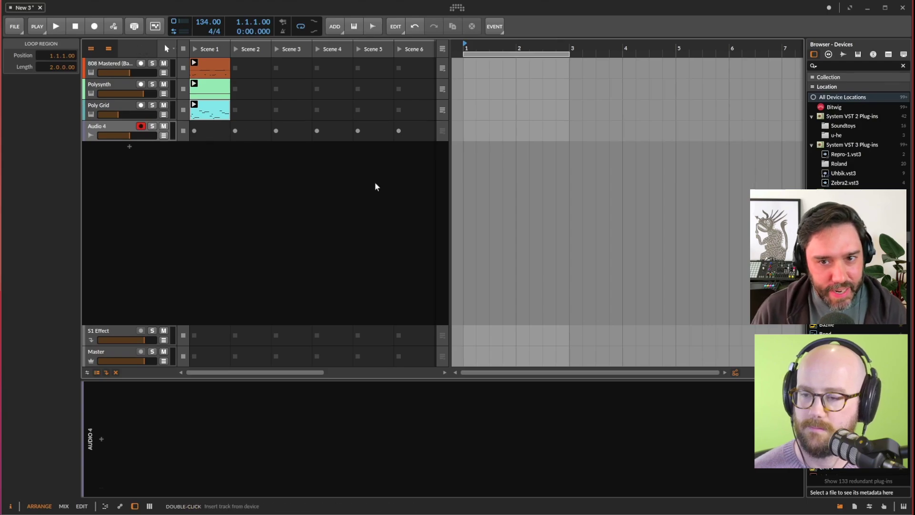
Step: Record loop takes from the ARP2600 onto the Audio 4 track in the arranger over the two-bar loop
key(space)
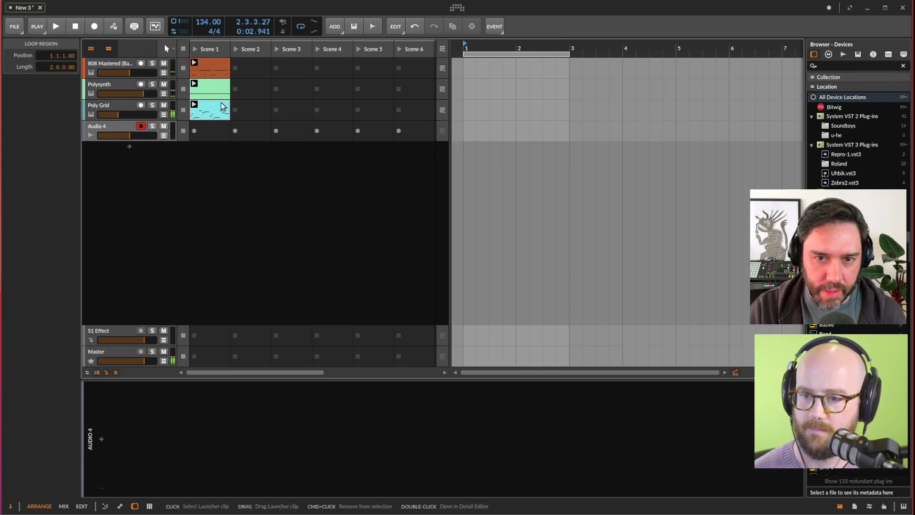
click(96, 27)
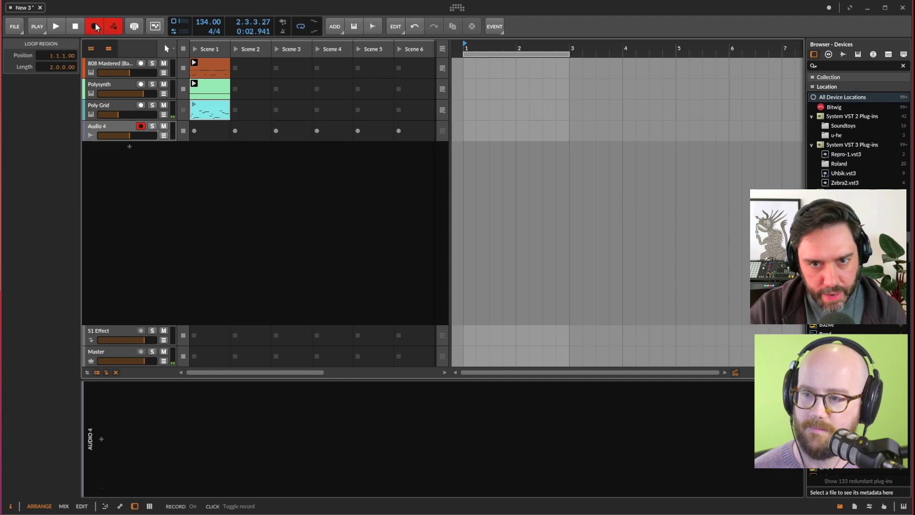
click(57, 29)
click(57, 29)
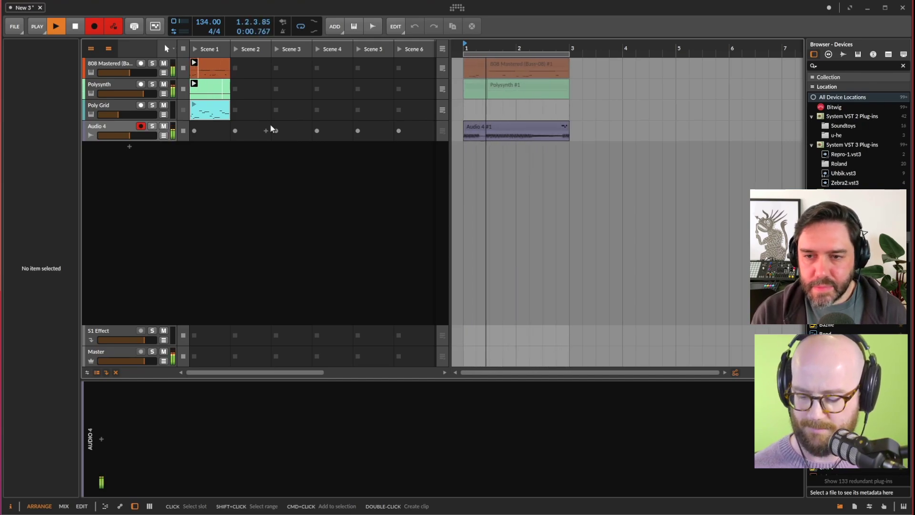
key(space)
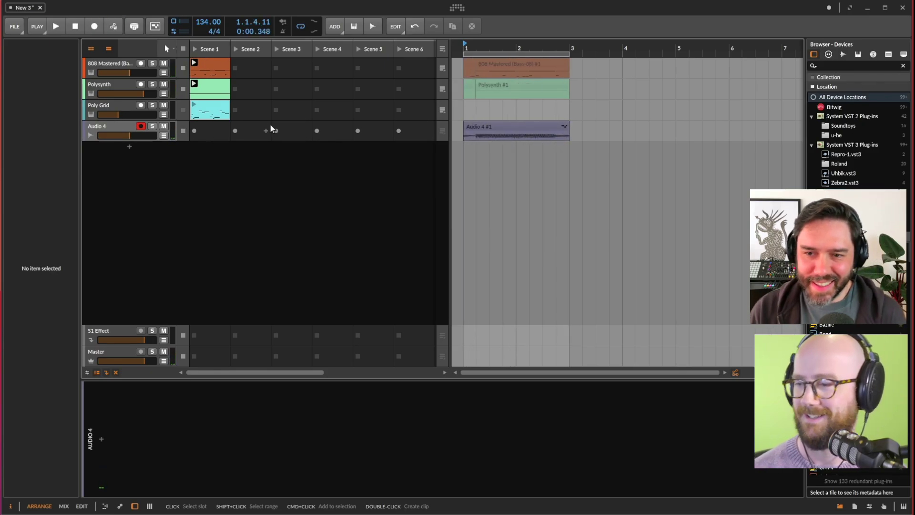
Step: Open the Audio 4 clip's comping view, enlarge the detail editor and use Take 7 for the whole clip
click(489, 129)
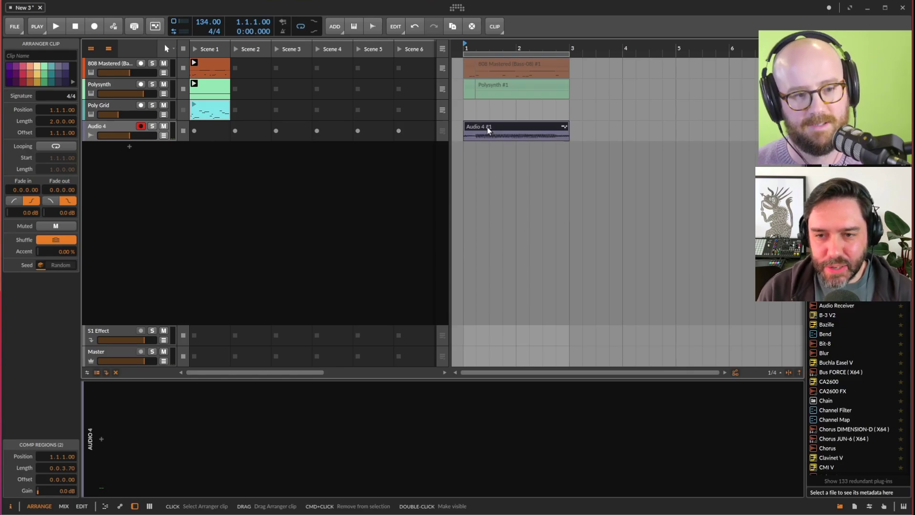
double_click(489, 129)
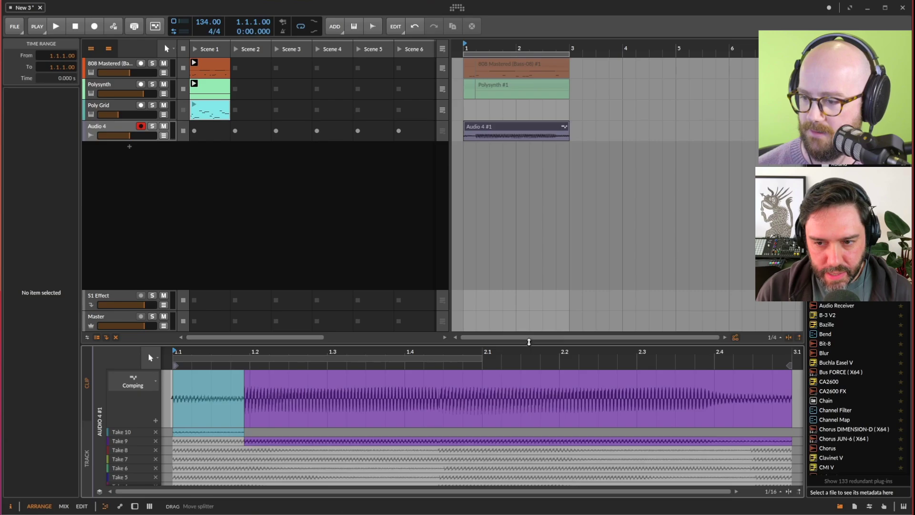
drag(148, 344, 521, 248)
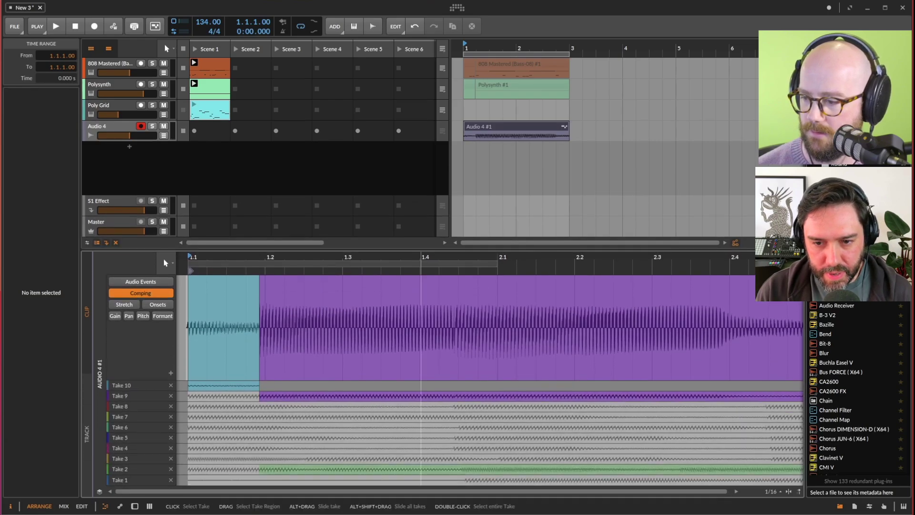
mouse_move(521, 491)
mouse_down()
mouse_move(541, 491)
mouse_move(521, 490)
mouse_up()
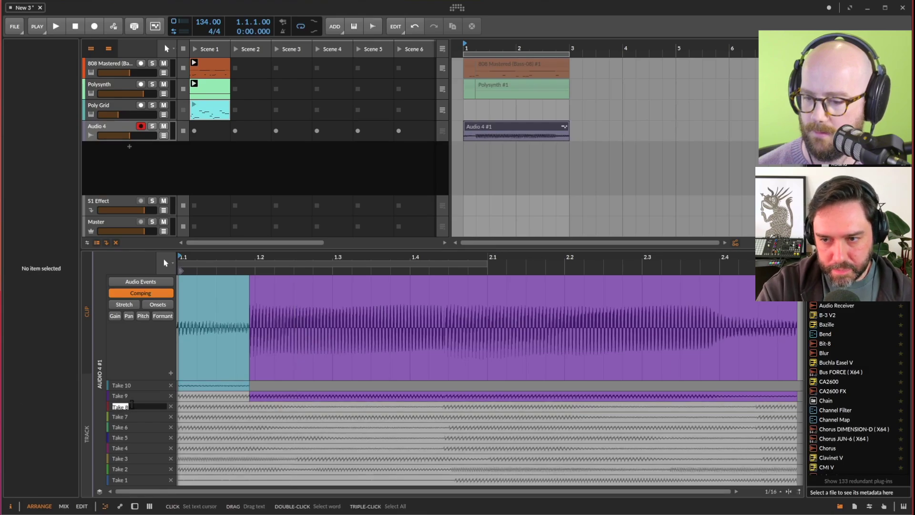
click(302, 418)
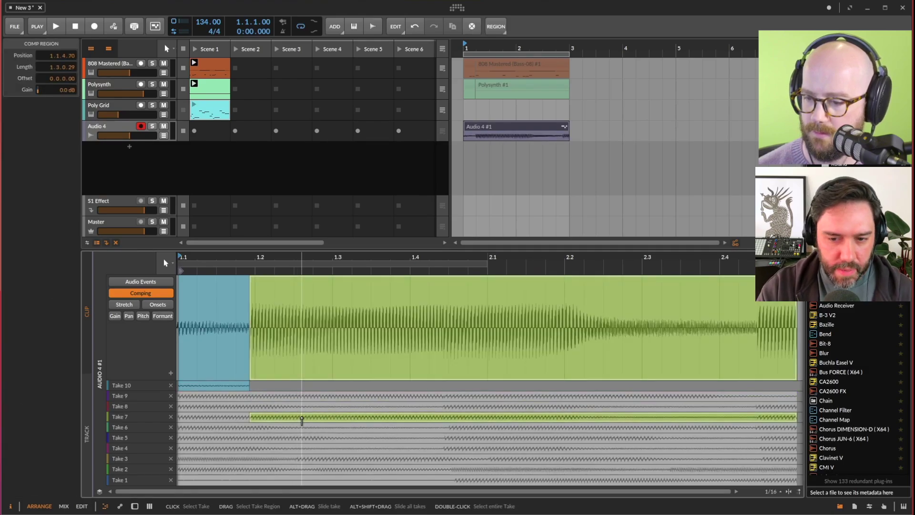
double_click(301, 419)
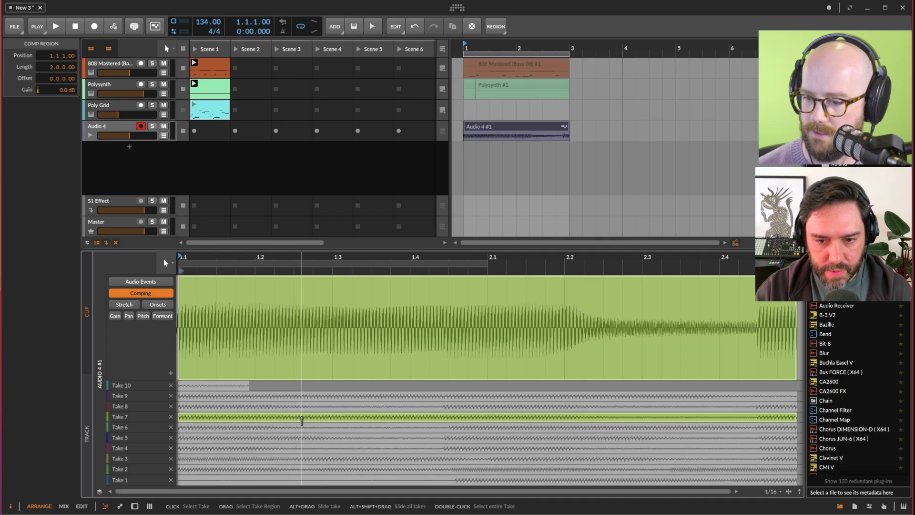
Step: Audition the loop while switching the comp through Take 8 and Take 6, settling on Take 5 for the whole clip
key(space)
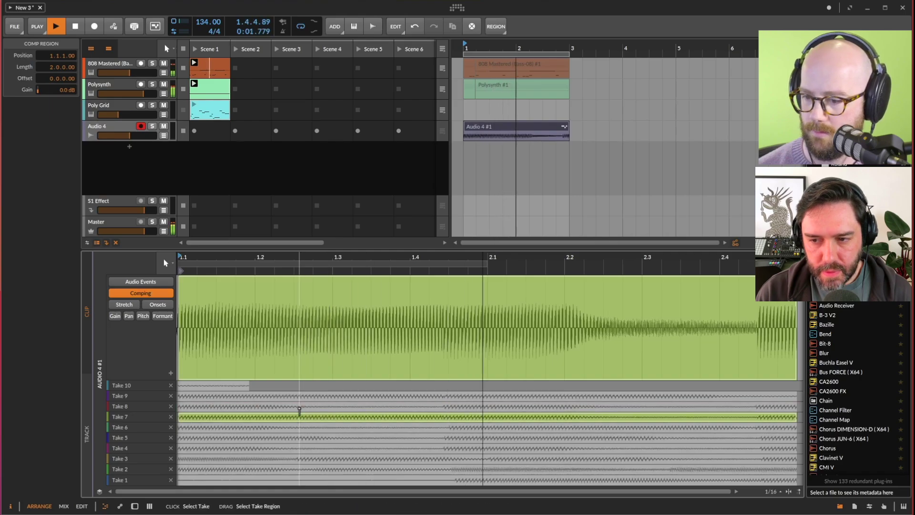
click(298, 409)
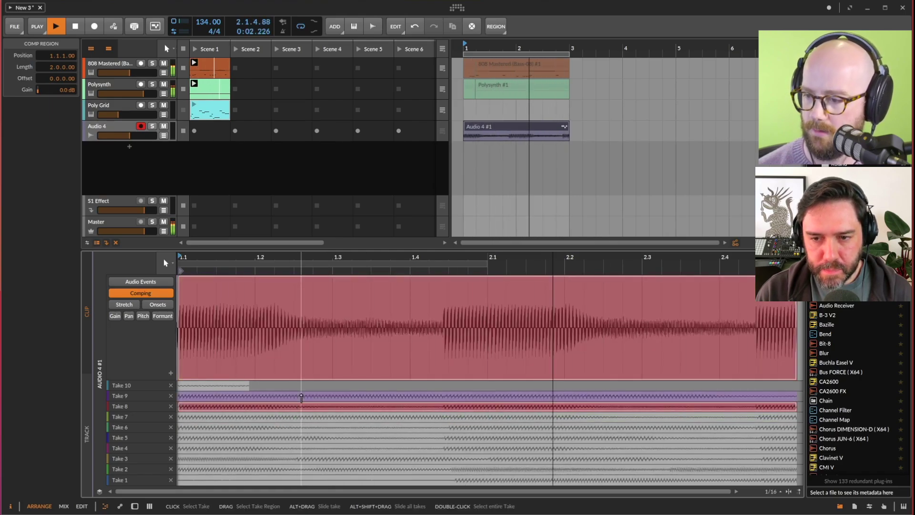
click(306, 426)
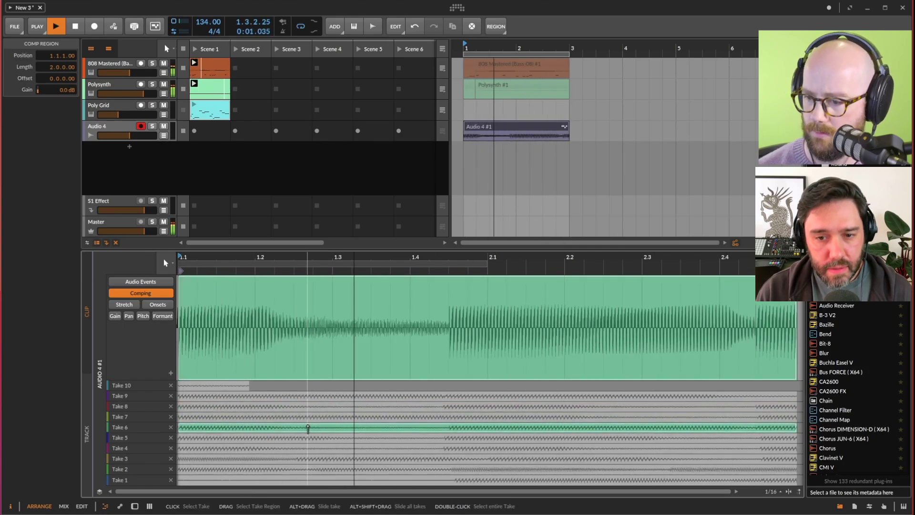
click(313, 438)
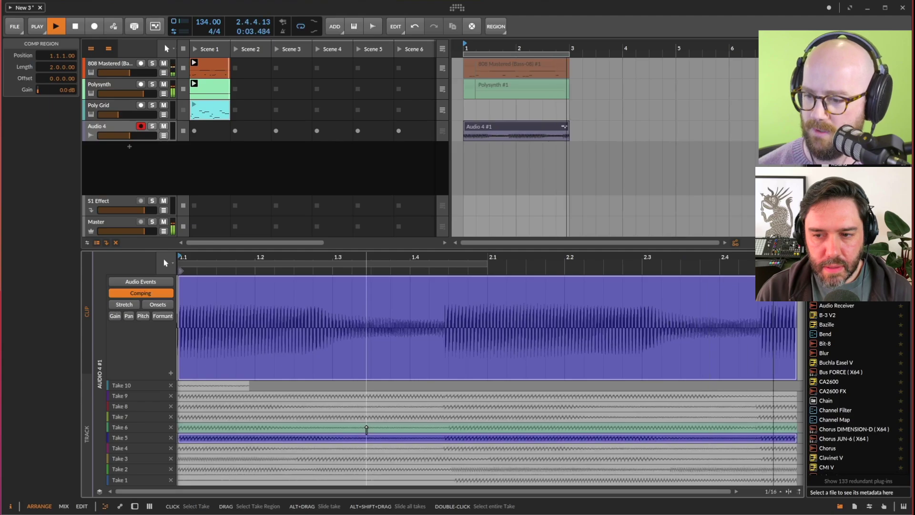
key(space)
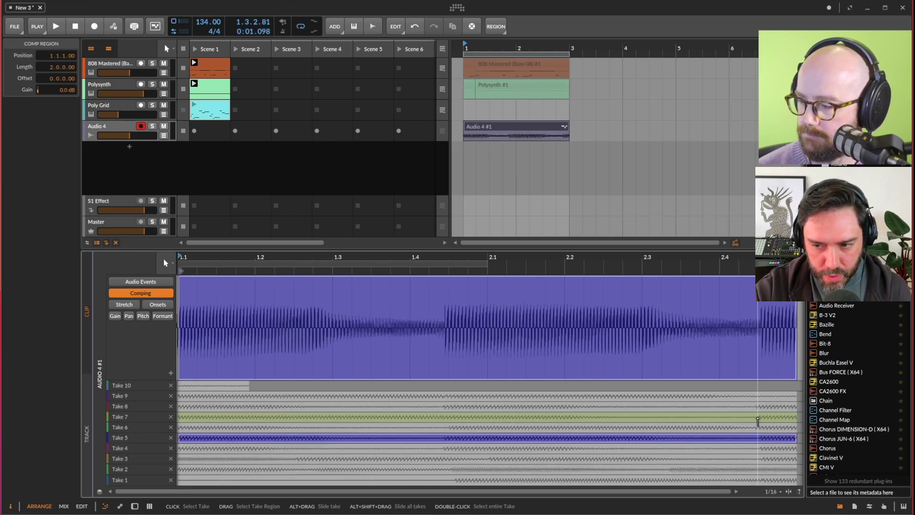
Step: Comp Take 7 into the end of the clip, from about 2.4.2.96 to 3.1.1.00, and play the result
drag(758, 421, 800, 426)
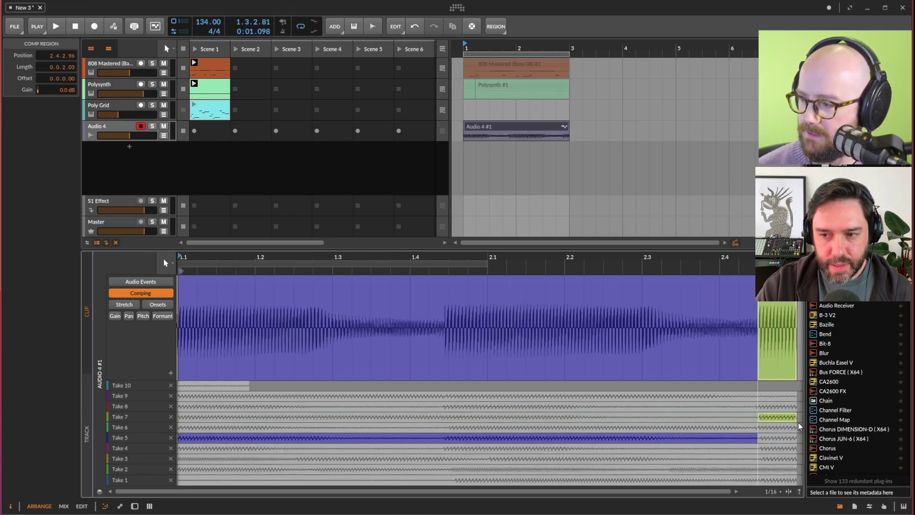
key(space)
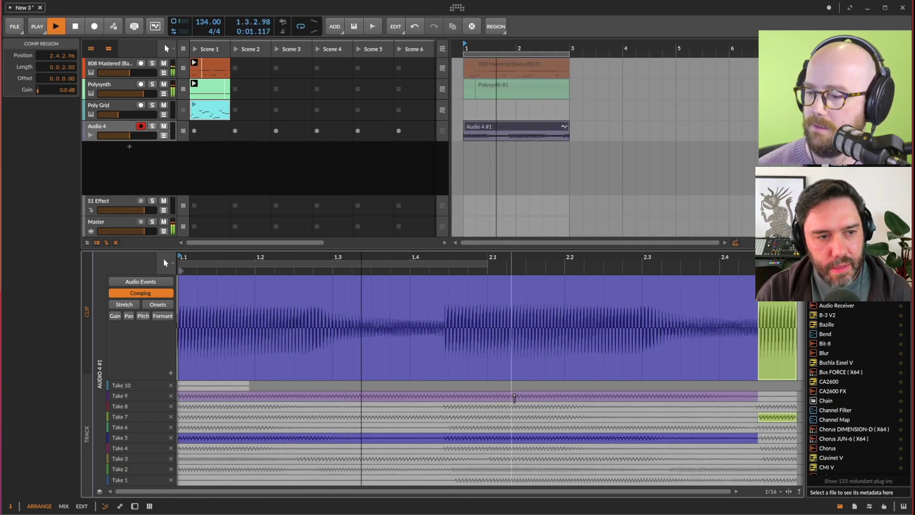
key(space)
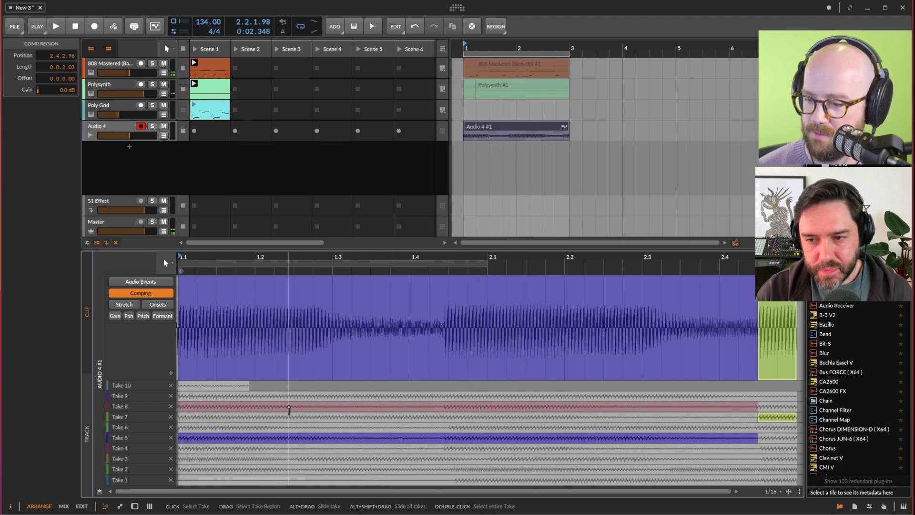
Step: Try a short Take 8 region in the comp from 1.2.2.63 to 1.2.4.87 and undo it
drag(289, 409, 329, 409)
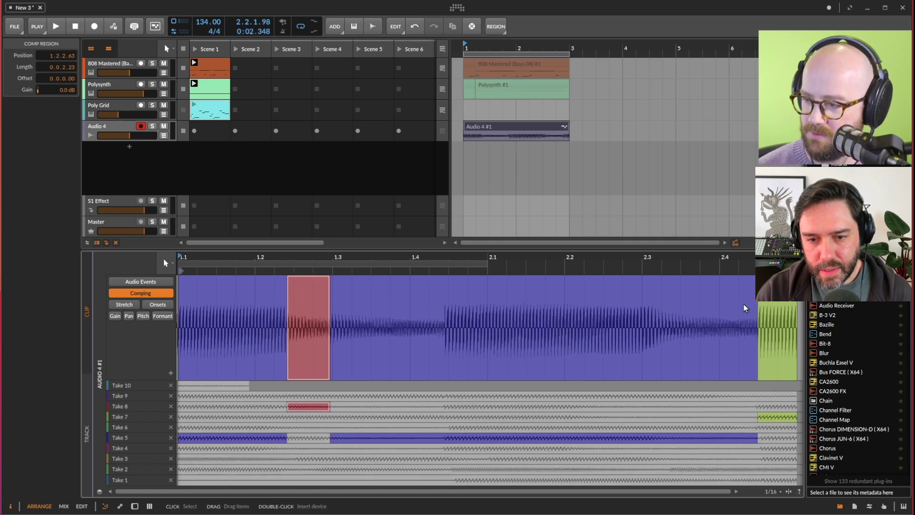
key(ctrl+z)
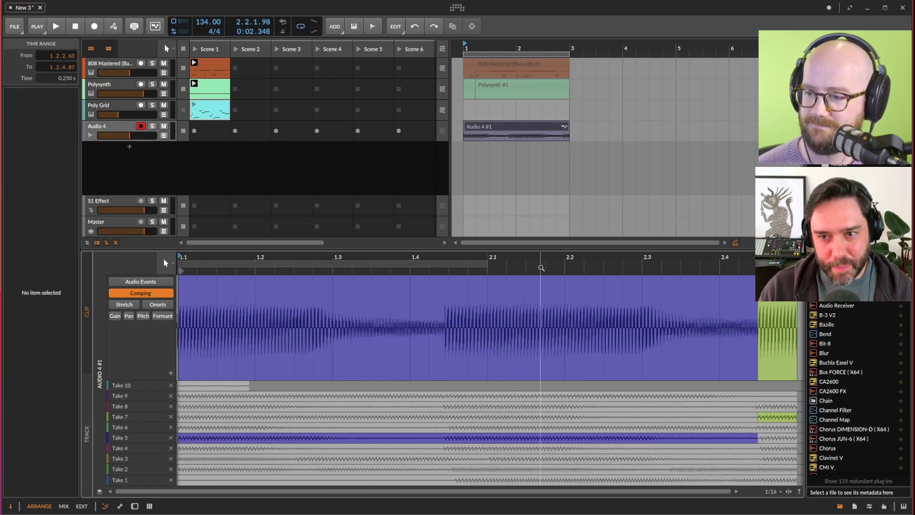
drag(539, 262, 498, 266)
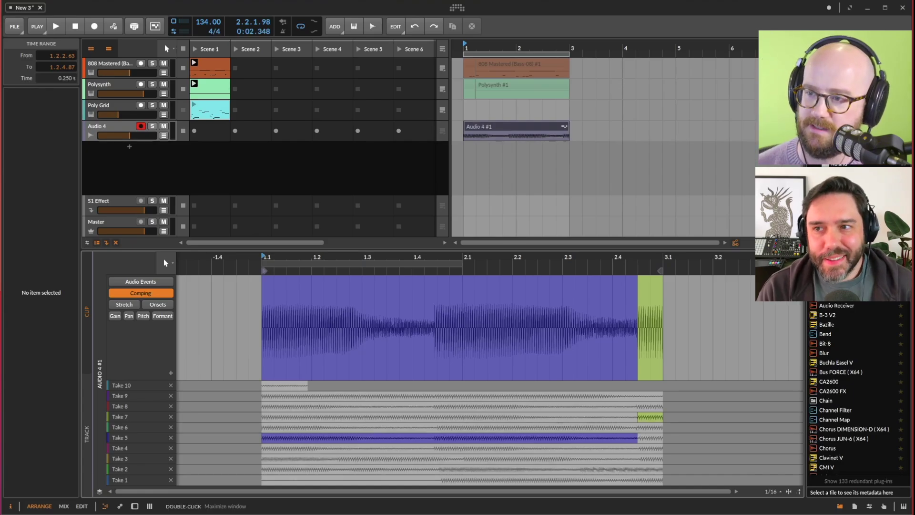
drag(650, 50, 725, 92)
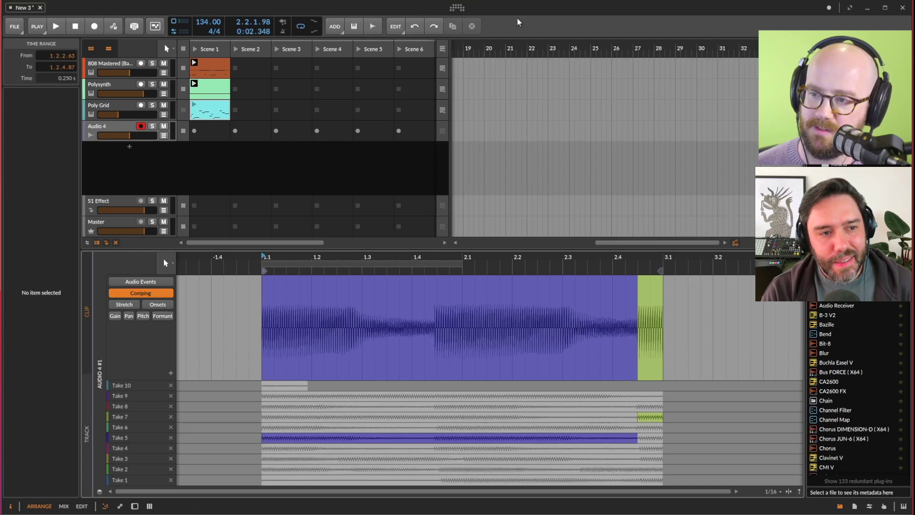
drag(519, 50, 548, 88)
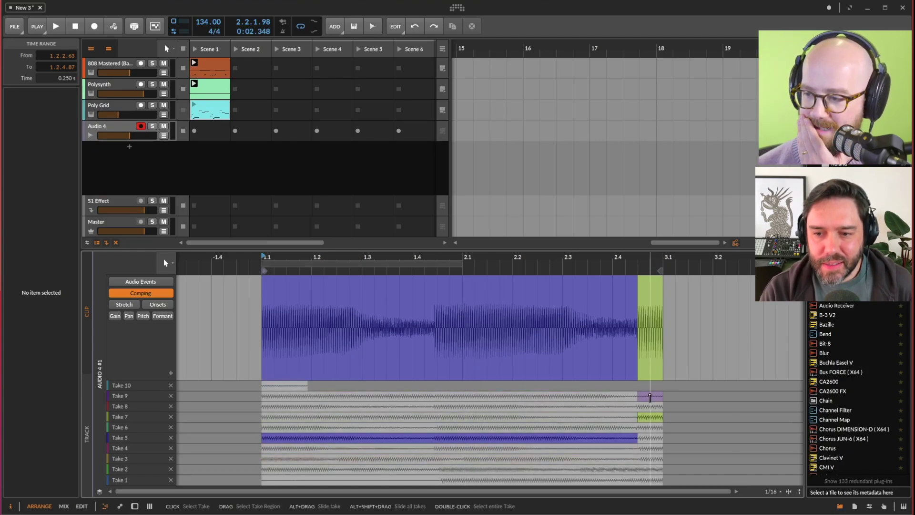
double_click(674, 242)
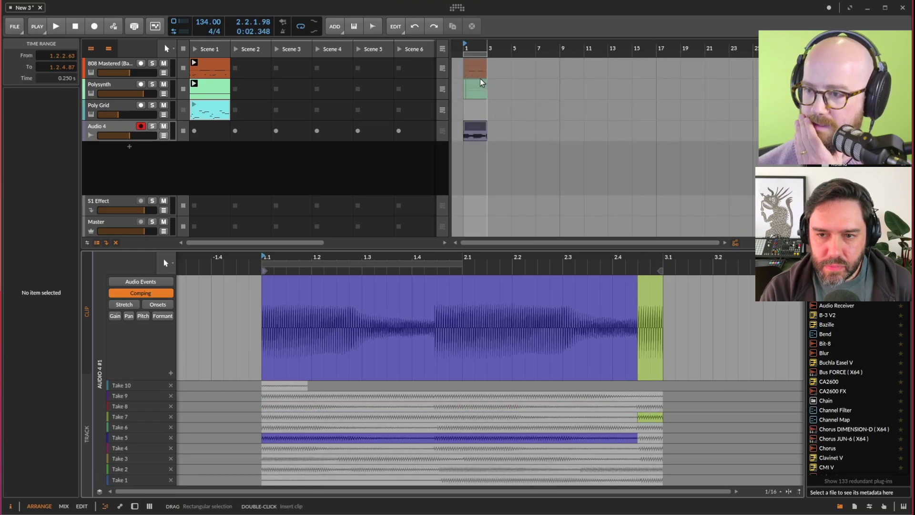
key(z)
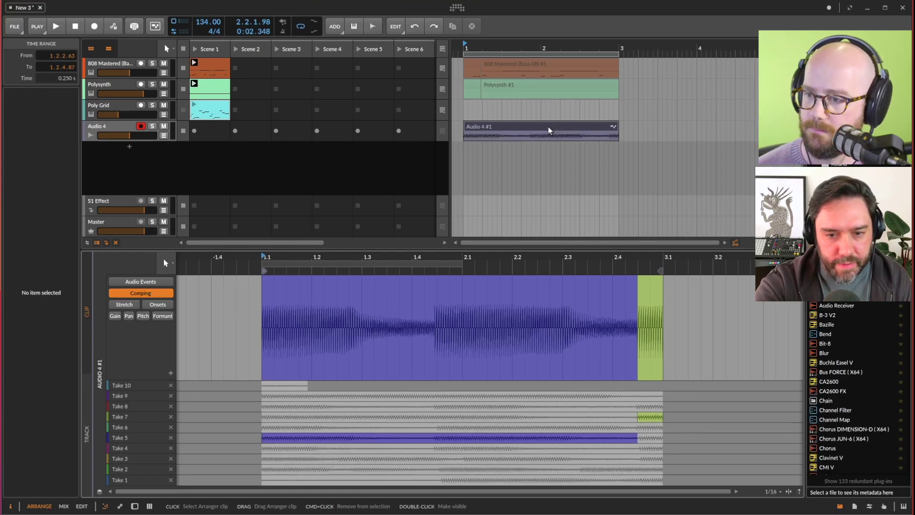
Step: Show the Audio 4 clip's audio events and raise the short last event's pitch by 12 semitones
click(159, 282)
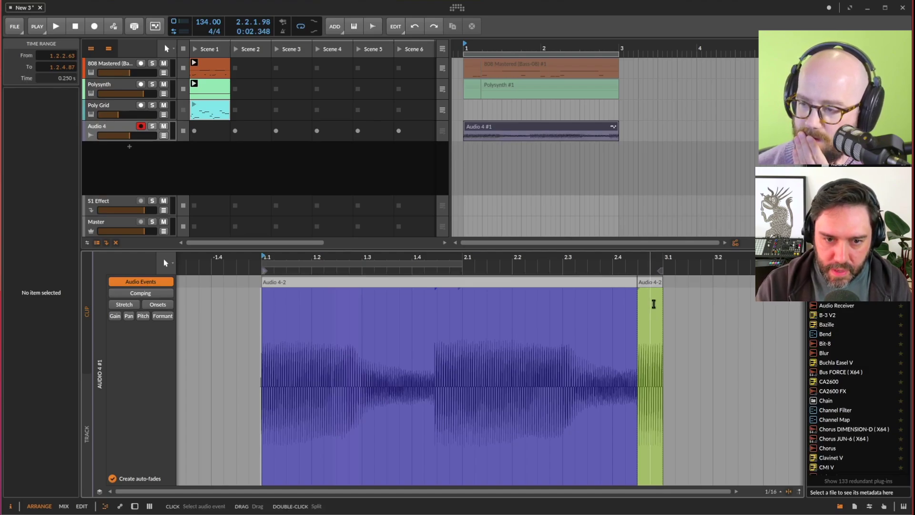
click(651, 283)
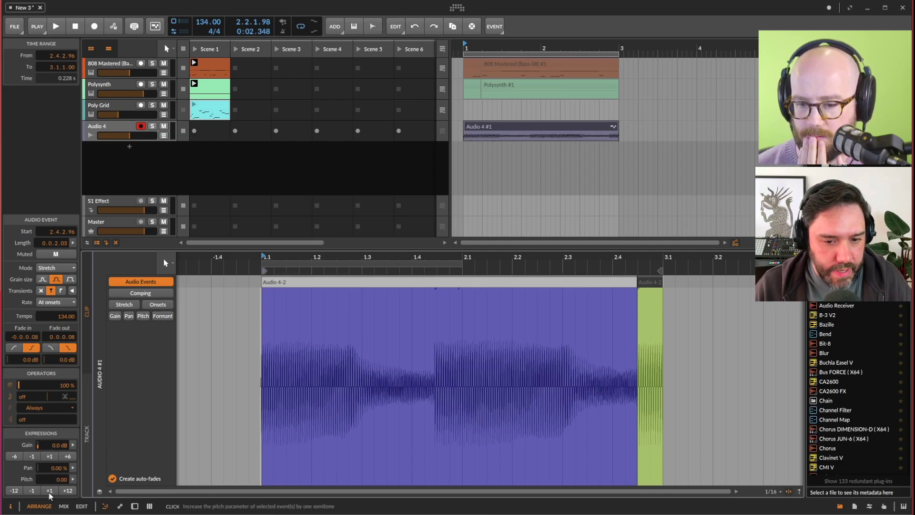
click(68, 490)
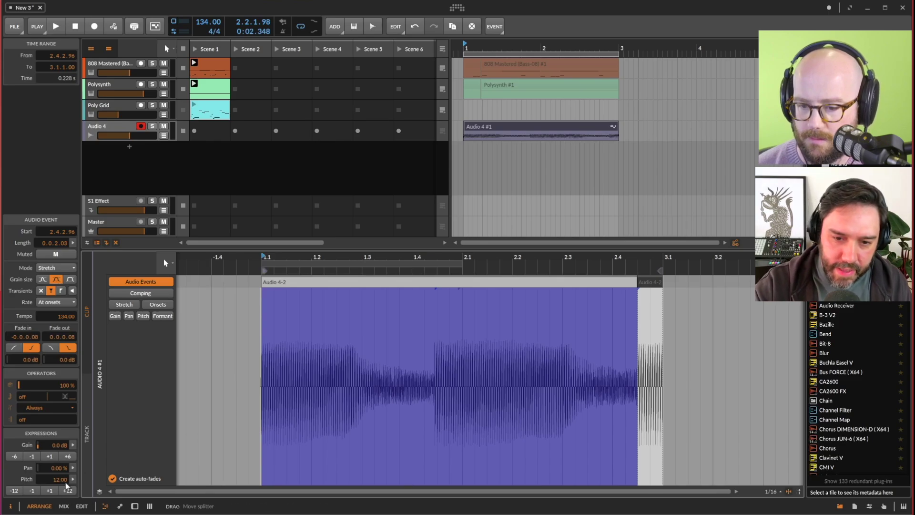
Step: Audition the loop, try a pitch of 21 on the first audio event, return it to 0 and view its stretch modes
click(609, 284)
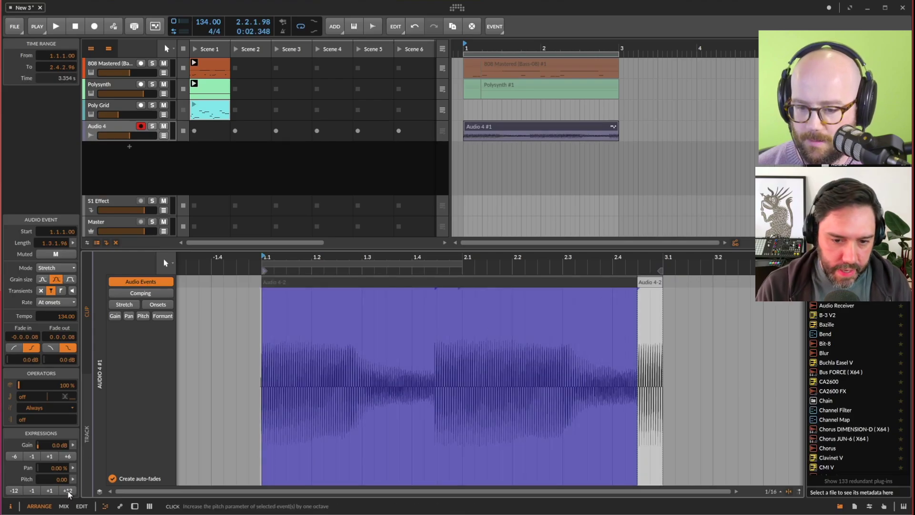
key(space)
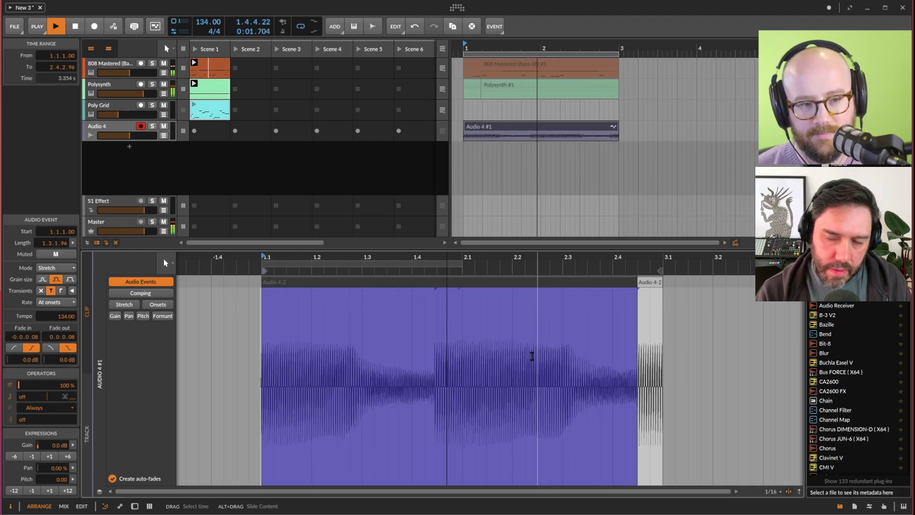
key(space)
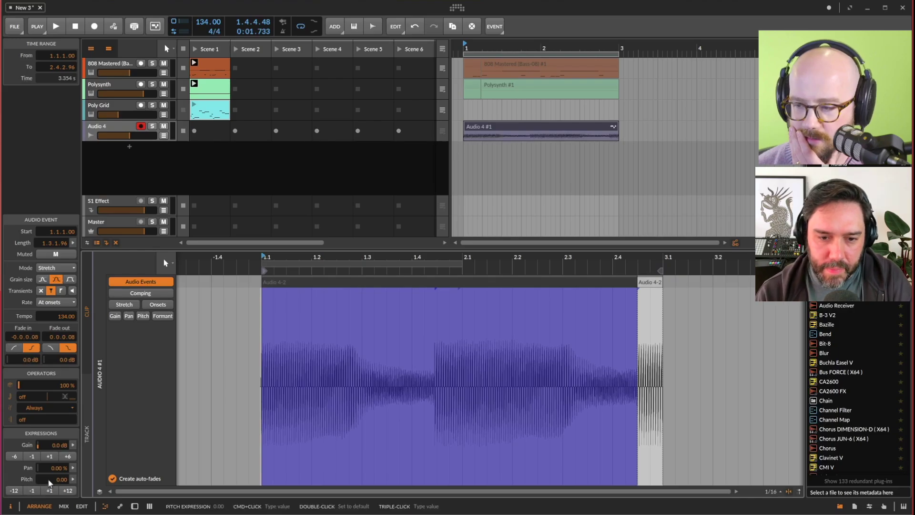
drag(56, 479, 56, 479)
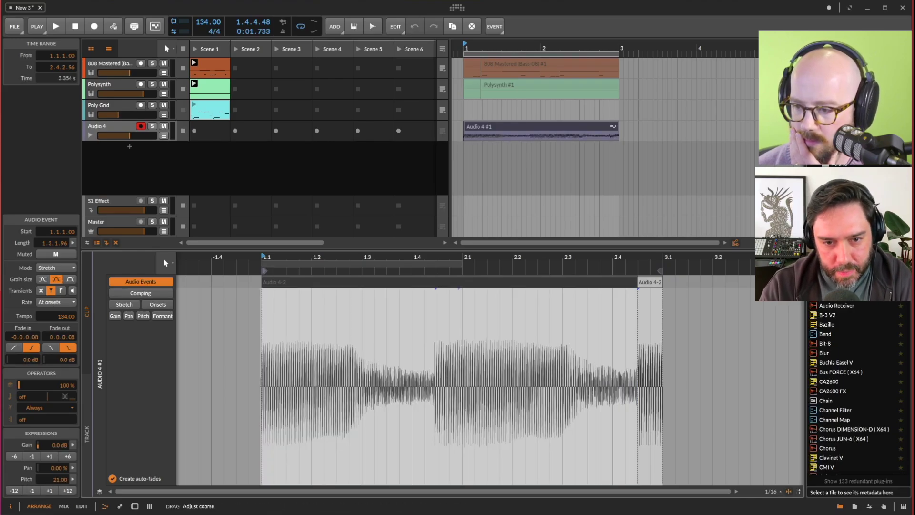
drag(56, 479, 56, 479)
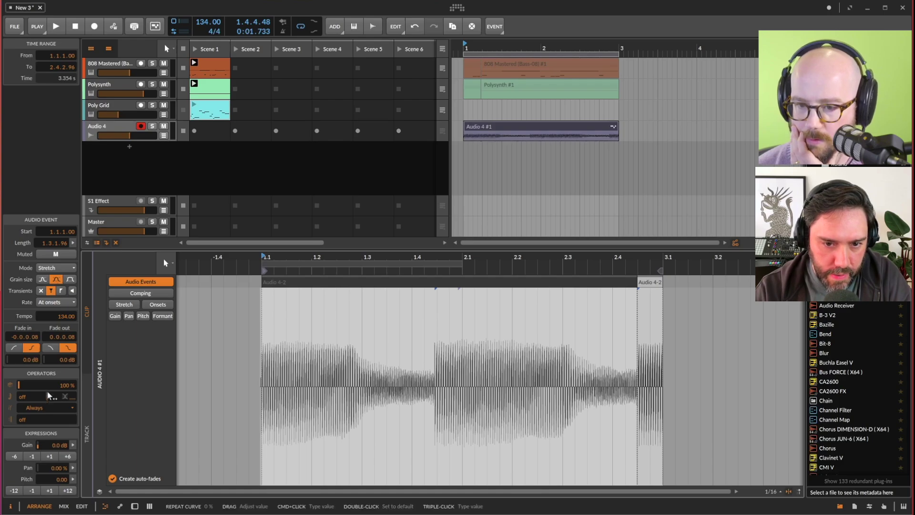
click(53, 268)
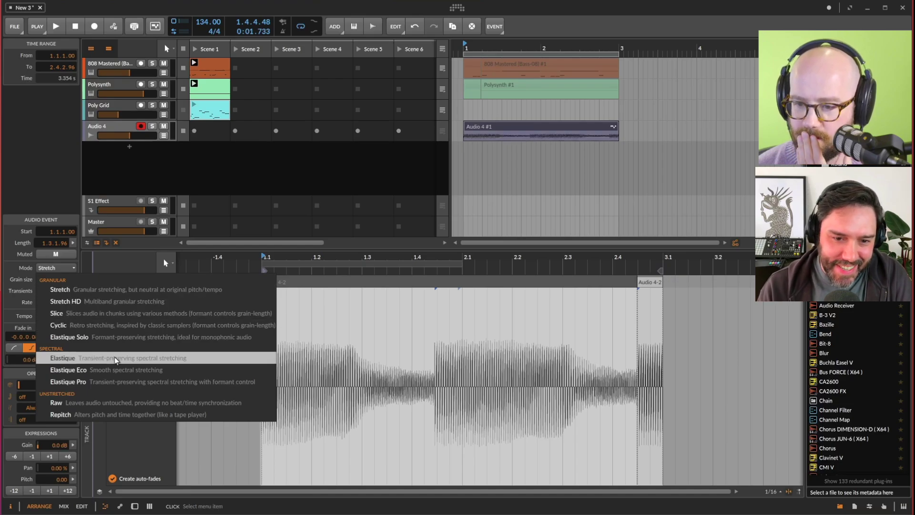
click(68, 265)
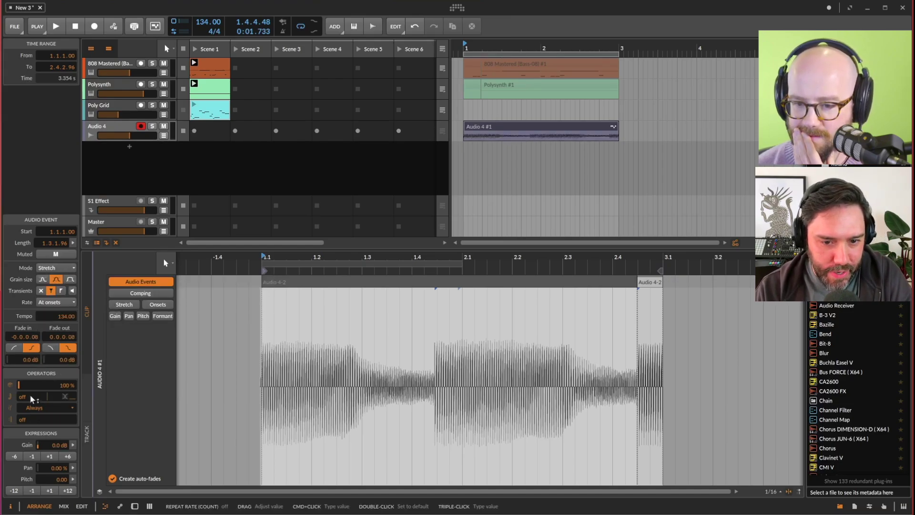
Step: Set the first audio event's repeat count to 3 with a 33% repeat curve and raise its pitch to 24 during playback
mouse_move(30, 393)
mouse_down()
mouse_move(29, 385)
mouse_move(29, 400)
mouse_up()
key(space)
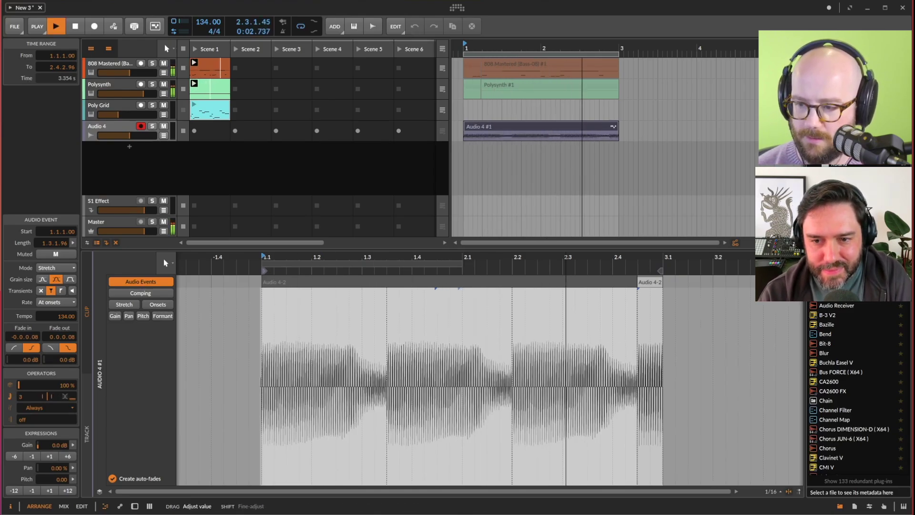
click(67, 491)
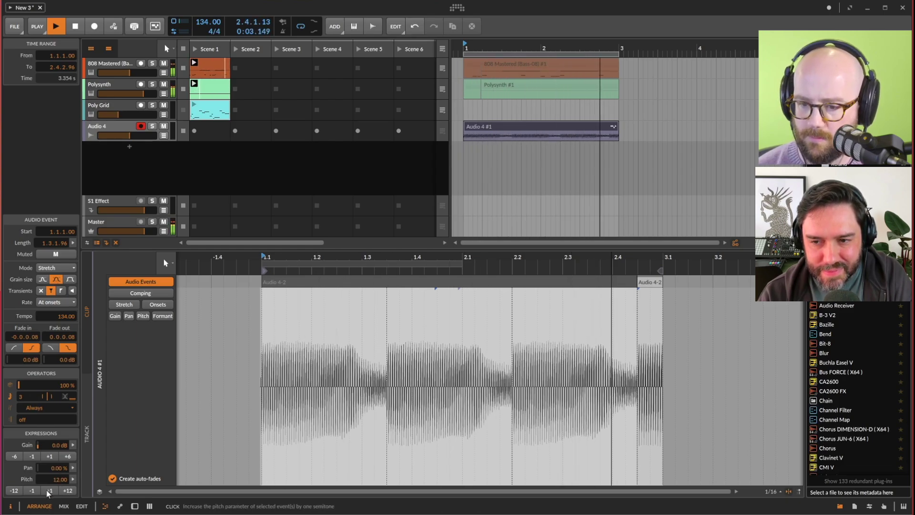
drag(43, 396, 51, 395)
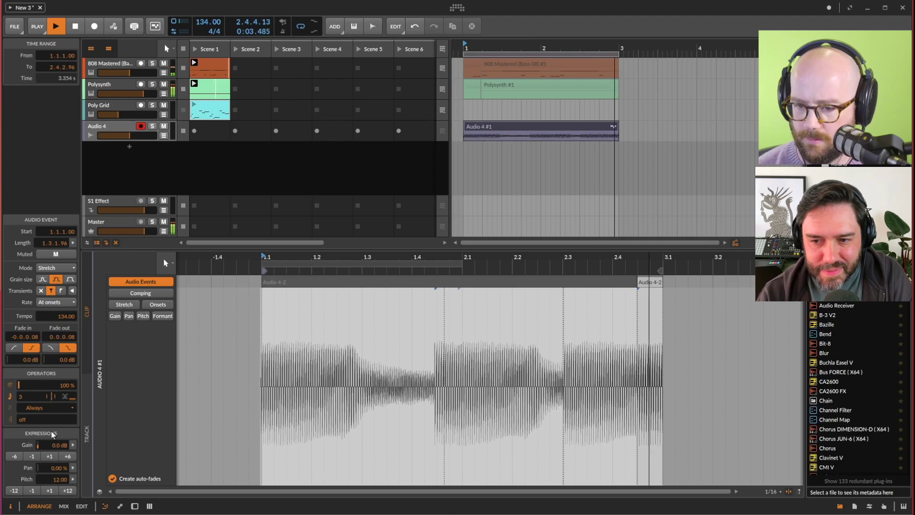
click(69, 490)
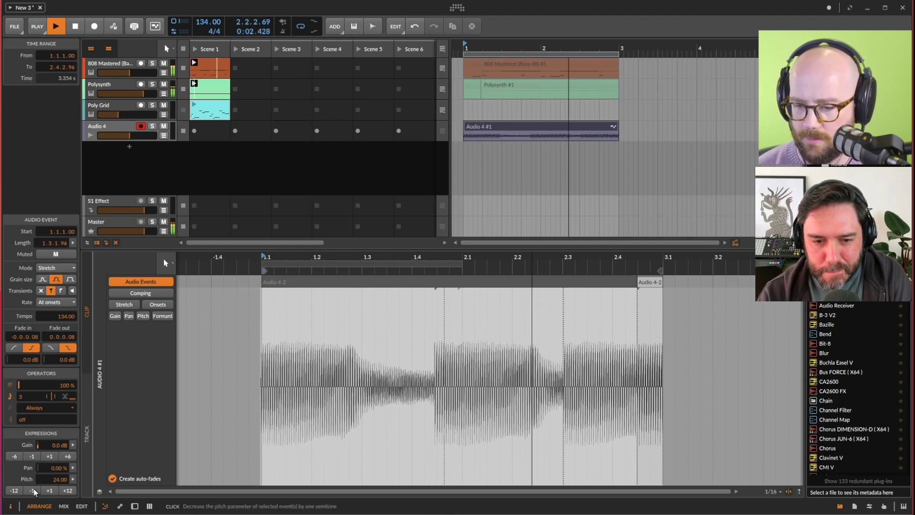
Step: Audition the Stretch HD, Cyclic and Elastique Solo modes on the first audio event, stop playback and return to Stretch mode
click(56, 268)
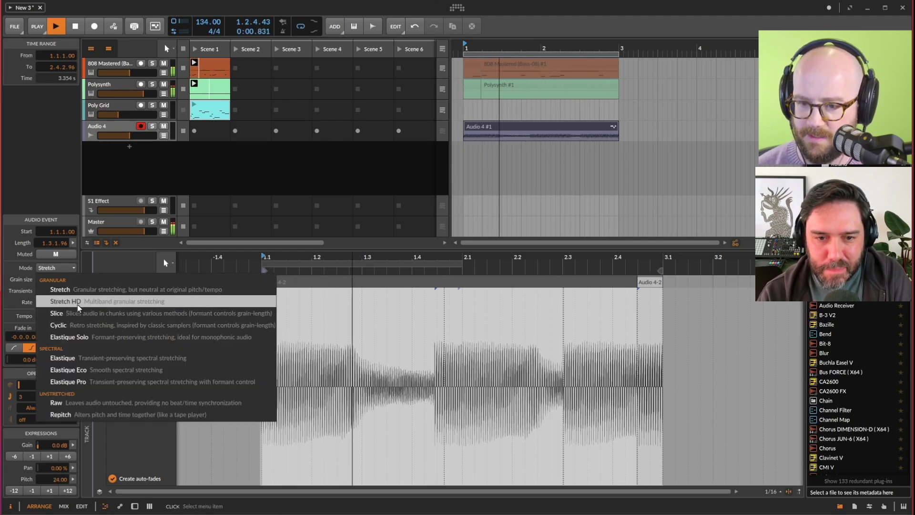
click(62, 301)
click(56, 268)
click(80, 327)
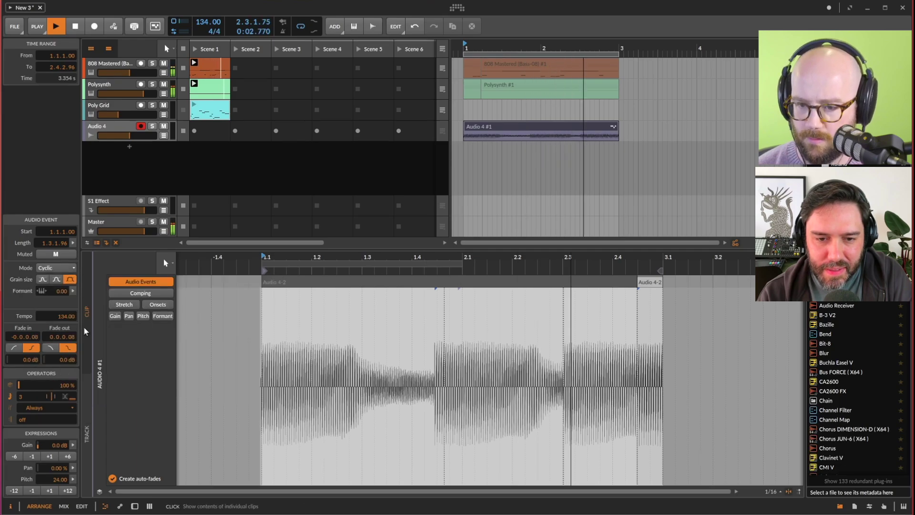
click(67, 267)
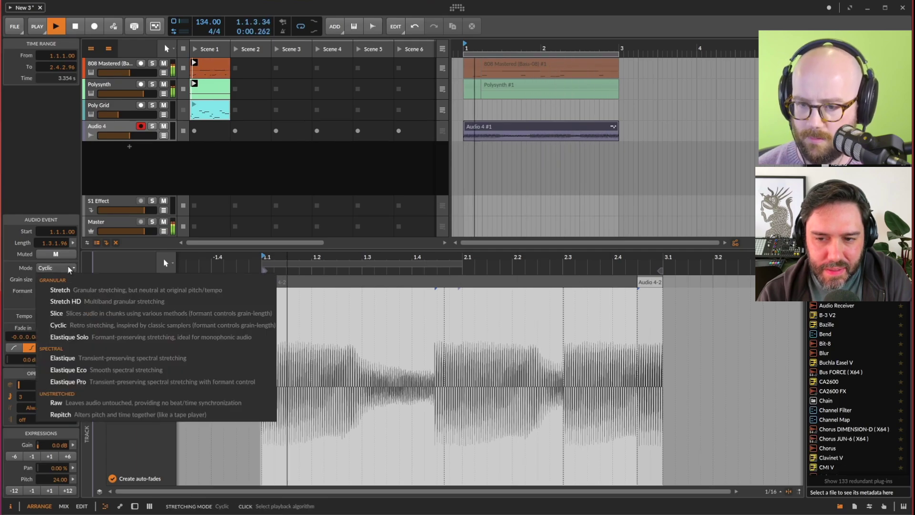
click(87, 336)
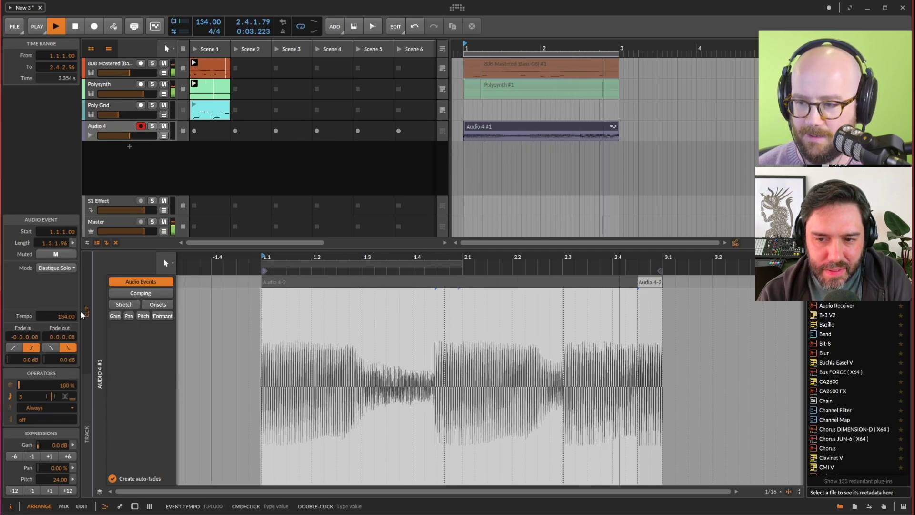
key(space)
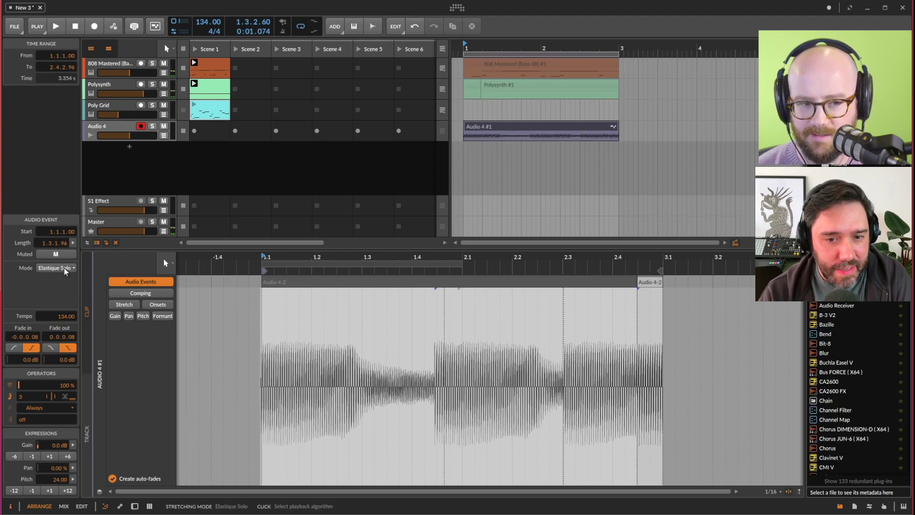
click(64, 268)
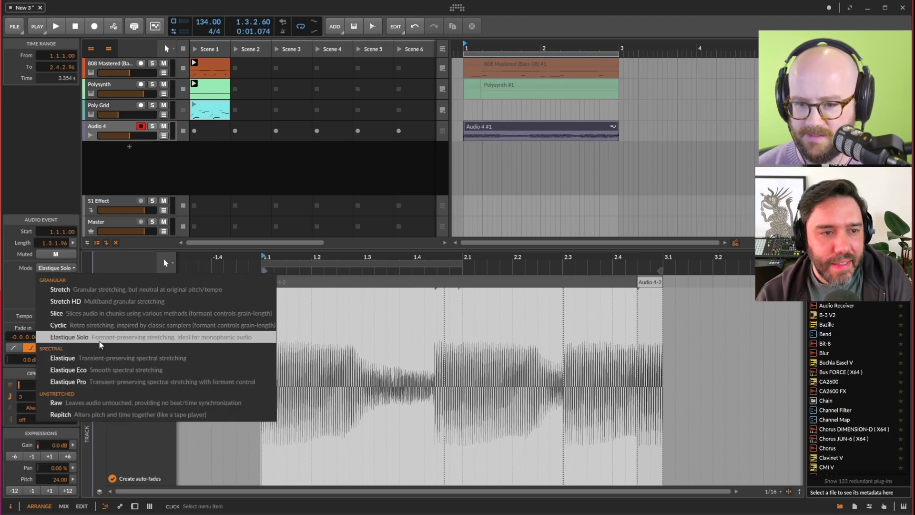
click(107, 289)
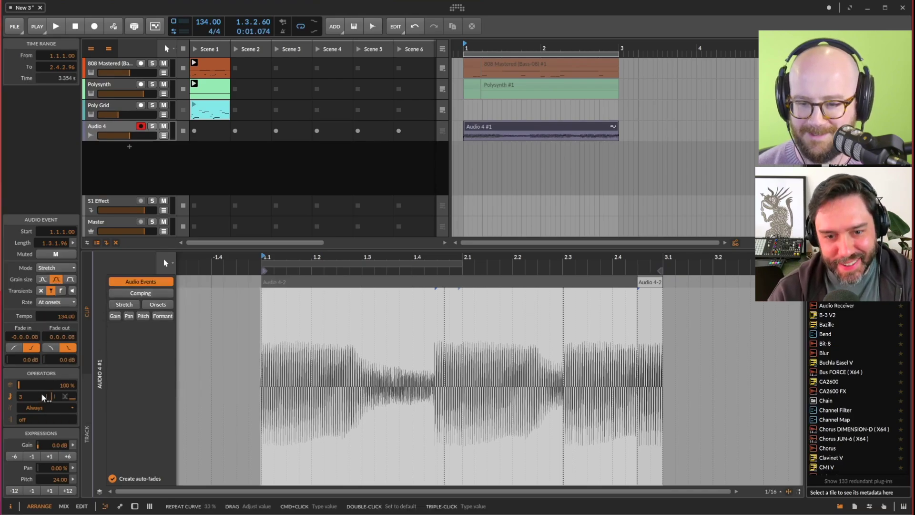
Step: Even out the first event's repeat curve, keep its condition at Always and lower its pitch to 16
mouse_move(41, 395)
mouse_down()
mouse_move(33, 395)
mouse_move(52, 393)
mouse_move(35, 396)
mouse_up()
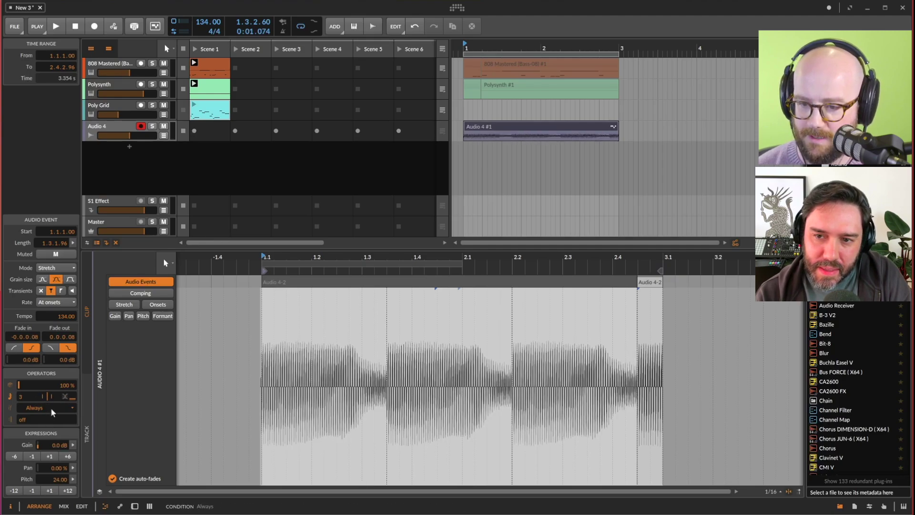
click(51, 407)
click(55, 413)
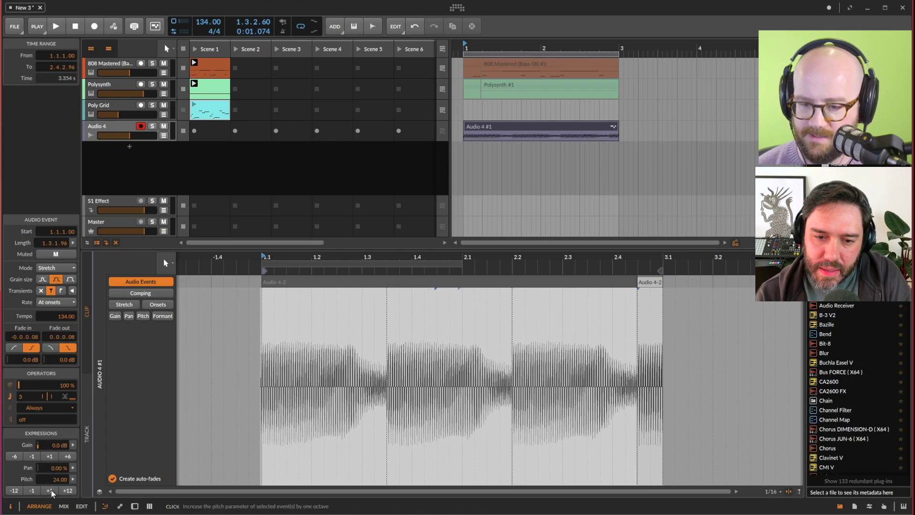
click(31, 491)
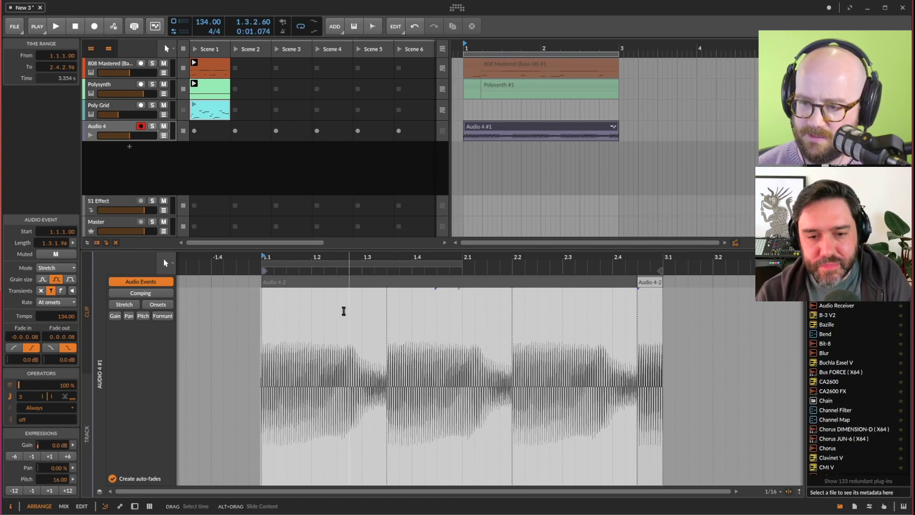
Step: Select the time range of the second repeat in the first audio event, from 1.3.3.00 to 2.2.1.00
drag(337, 302, 372, 305)
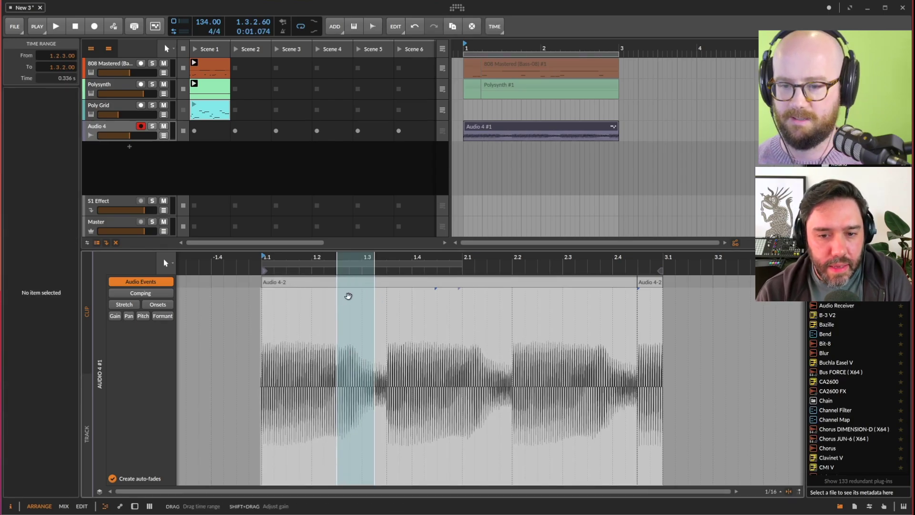
click(339, 313)
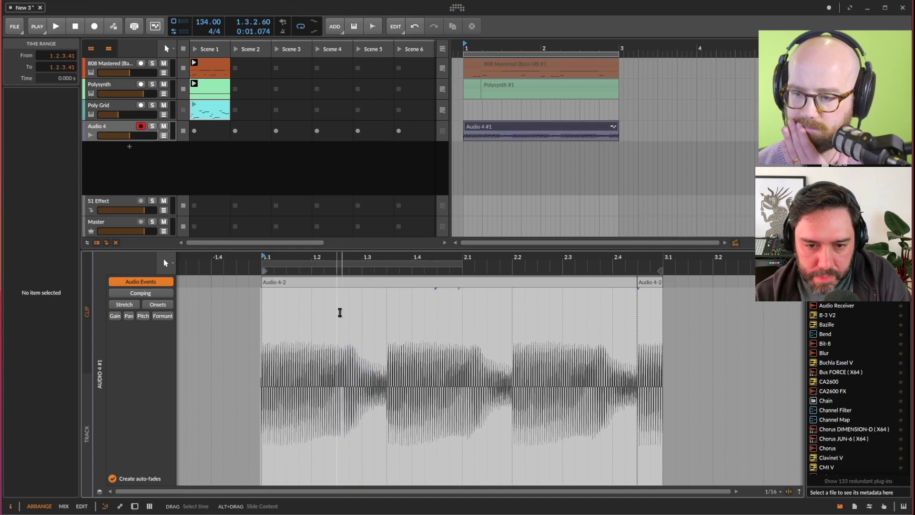
click(365, 337)
drag(383, 341, 512, 331)
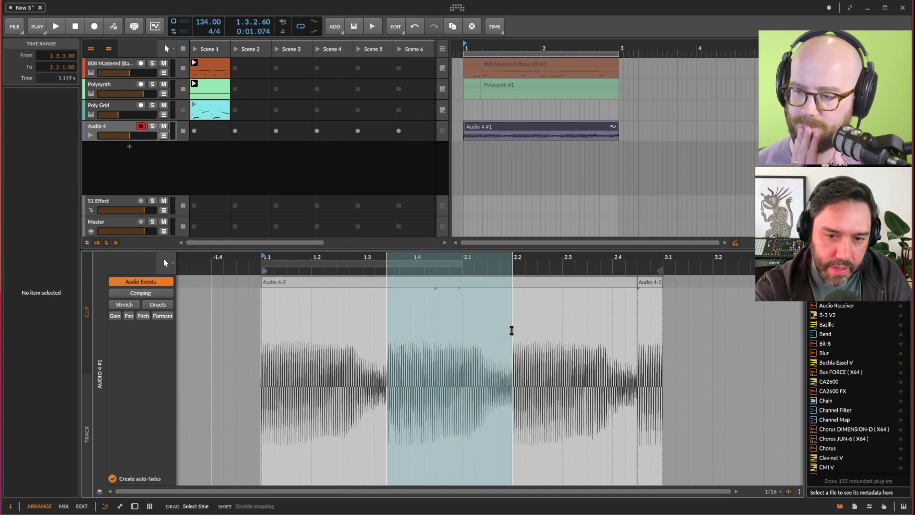
Step: Show the clip's stretch view and insert beat markers at 1.2.1.00 and 1.3.3.00
click(132, 306)
click(366, 324)
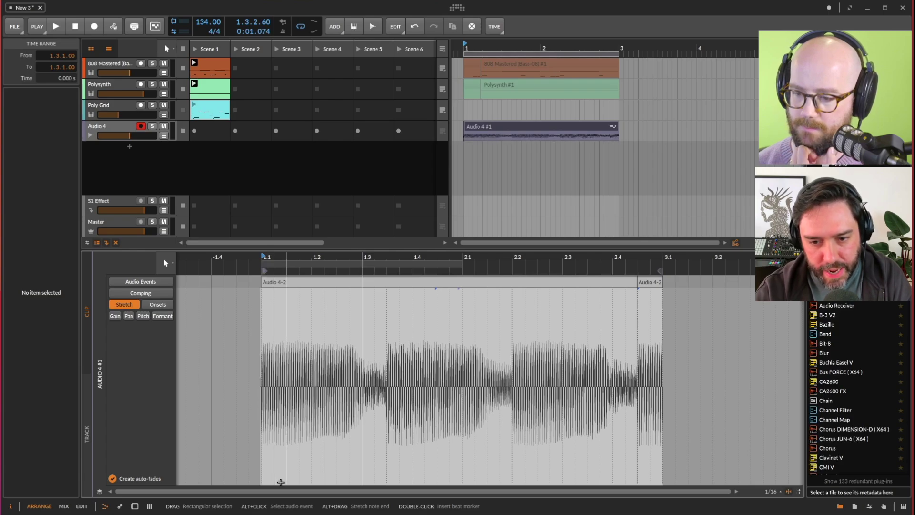
drag(288, 482, 297, 483)
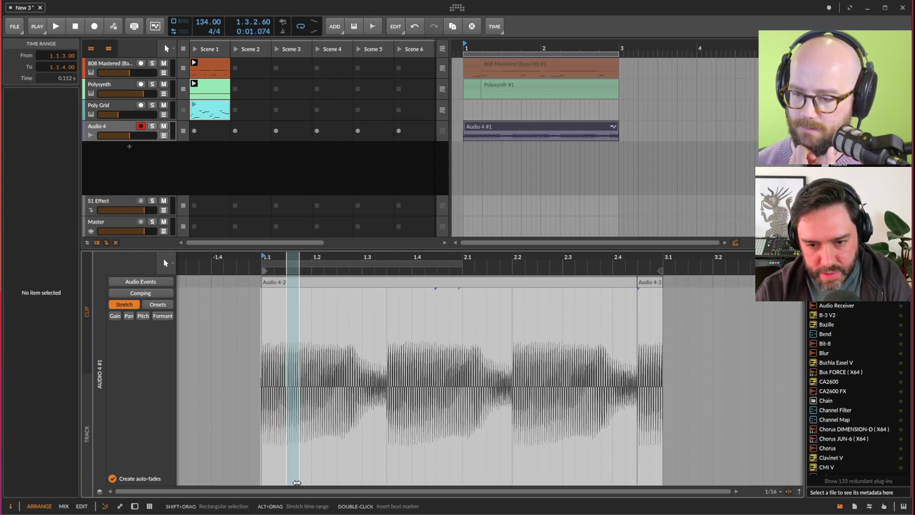
click(311, 480)
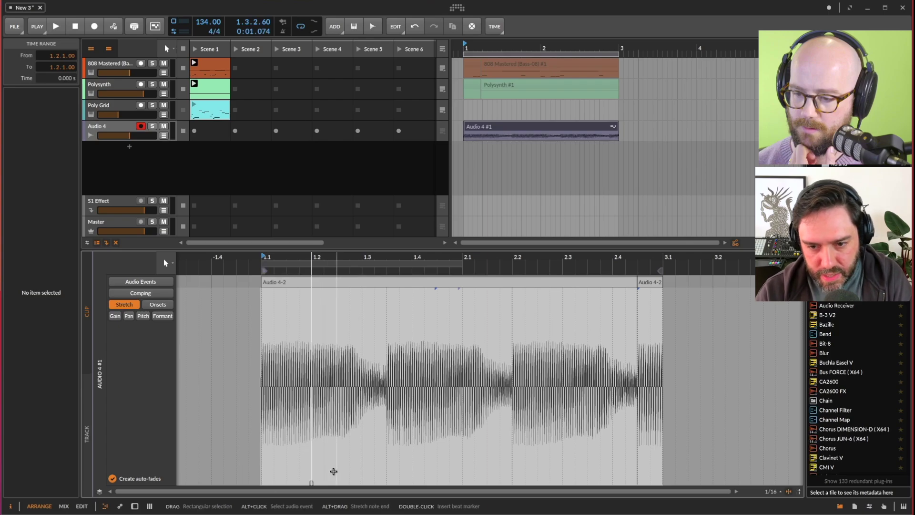
click(383, 472)
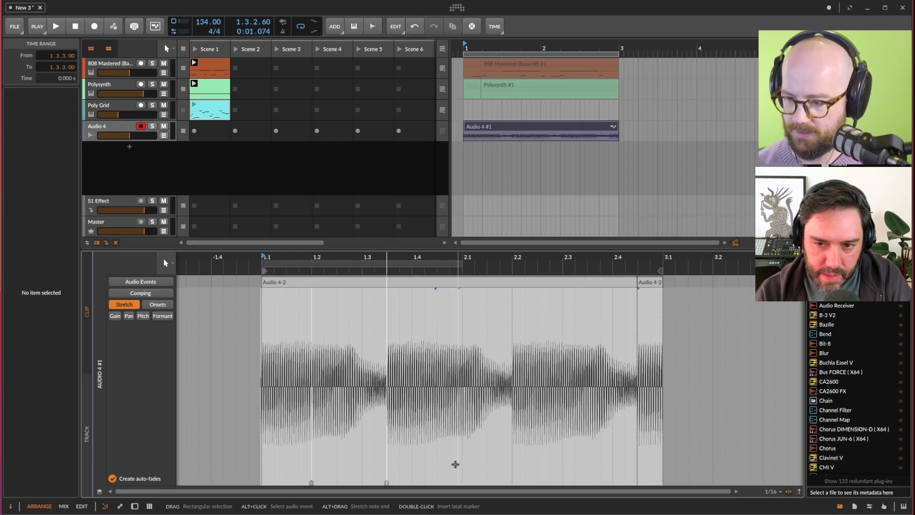
Step: Split the section from 1.4.4.66 to 2.2.1.00 off the first audio event
drag(457, 465, 507, 458)
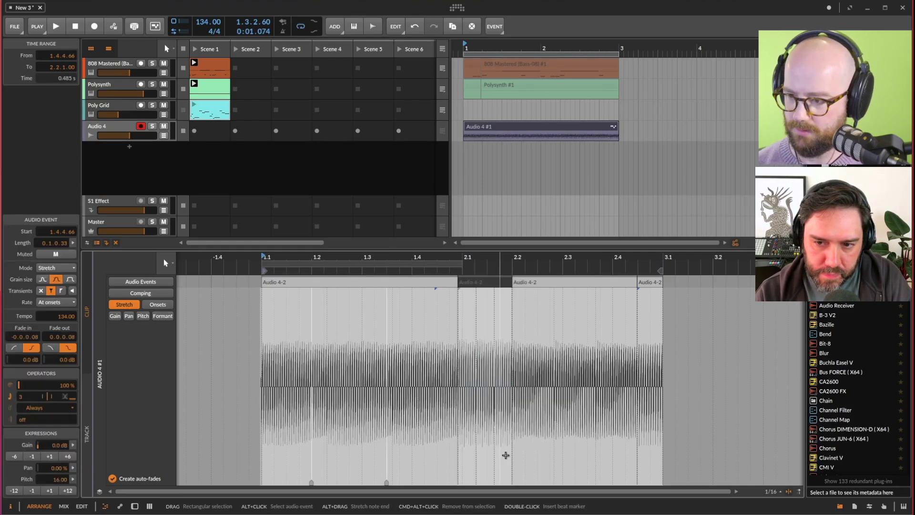
click(507, 458)
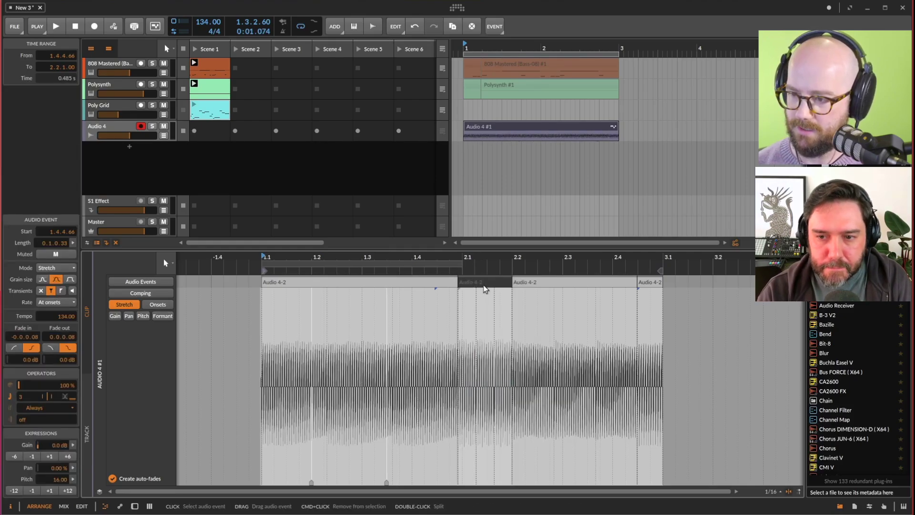
click(487, 333)
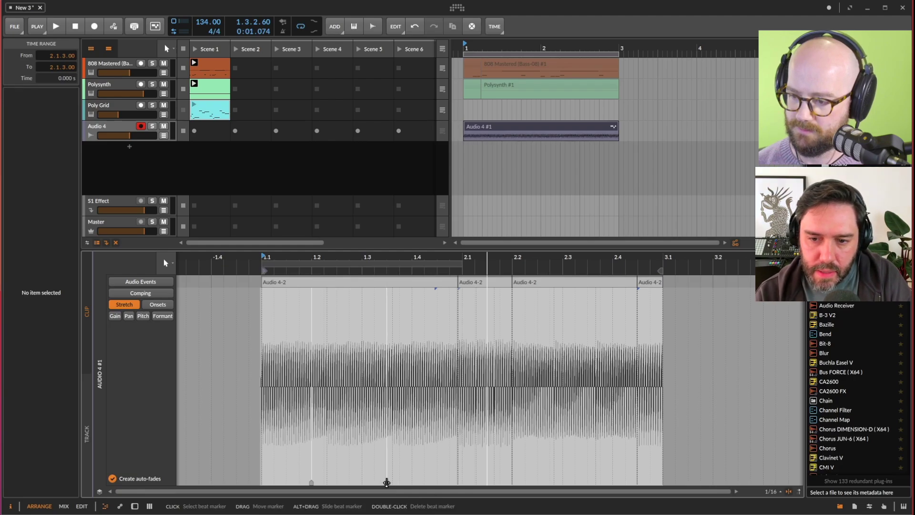
Step: Slide the 1.3.3.00 beat marker back to about 1.2.2.00 and move the first event's end to 2.1.1.00
mouse_move(387, 483)
mouse_down()
mouse_move(419, 476)
mouse_move(327, 474)
mouse_up()
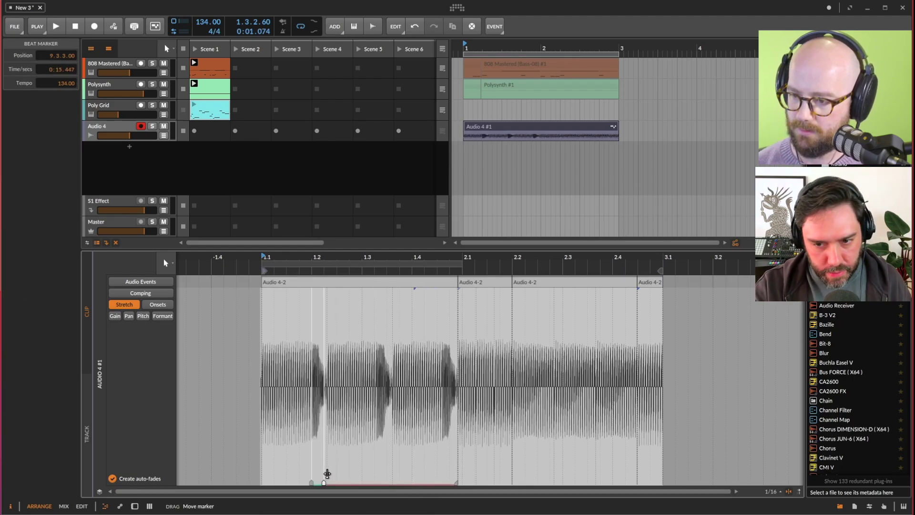
click(479, 285)
mouse_move(458, 281)
mouse_down()
mouse_move(282, 289)
mouse_move(493, 302)
mouse_move(374, 300)
mouse_move(472, 298)
mouse_move(460, 295)
mouse_up()
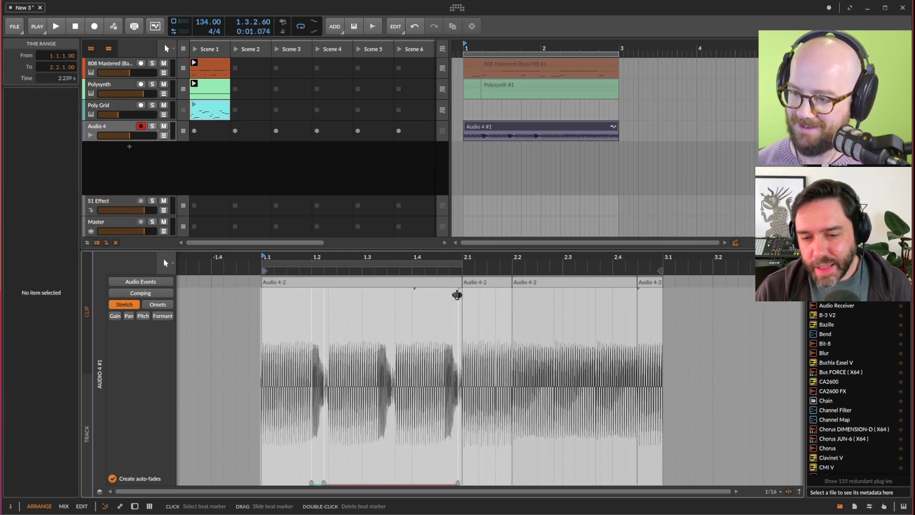
Step: Play the restretched Audio 4 clip with the loop and stop playback
click(265, 370)
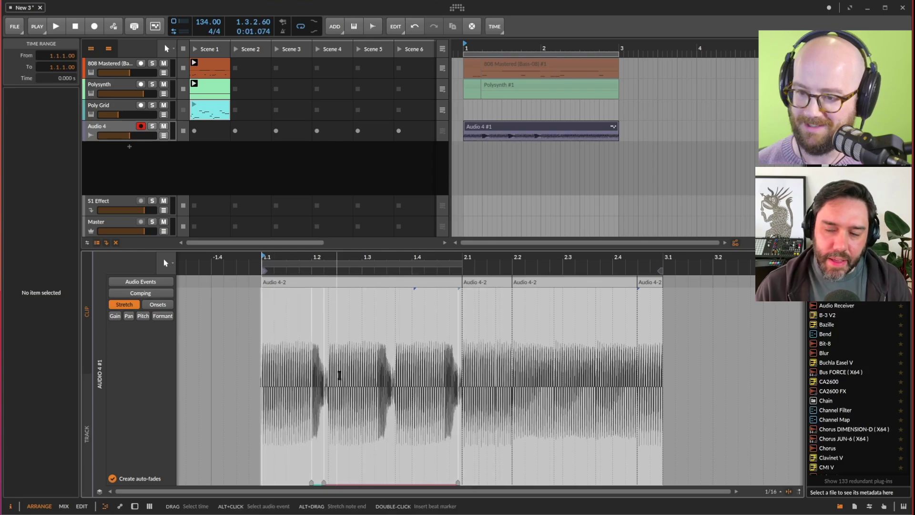
key(space)
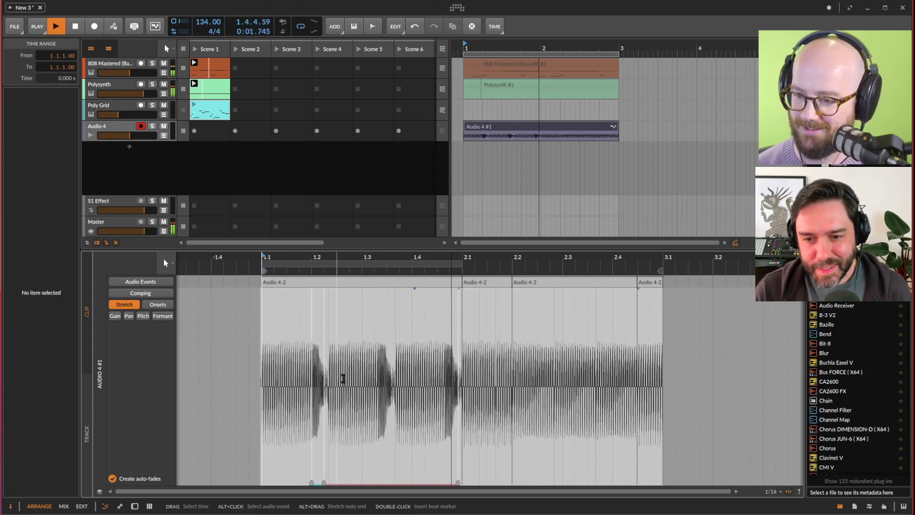
key(space)
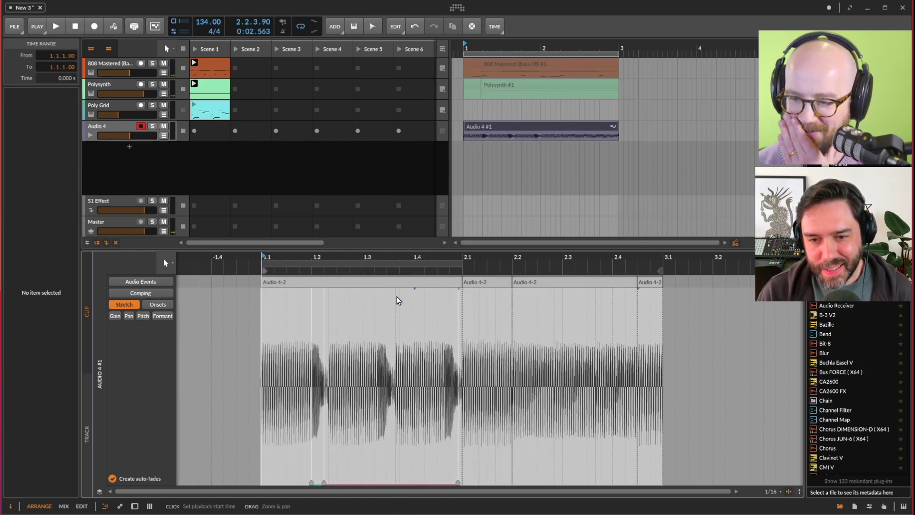
Step: Undo the event splits, the beat markers and the evened-out repeat curve in the Audio 4 clip
key(ctrl+z)
key(ctrl+z)
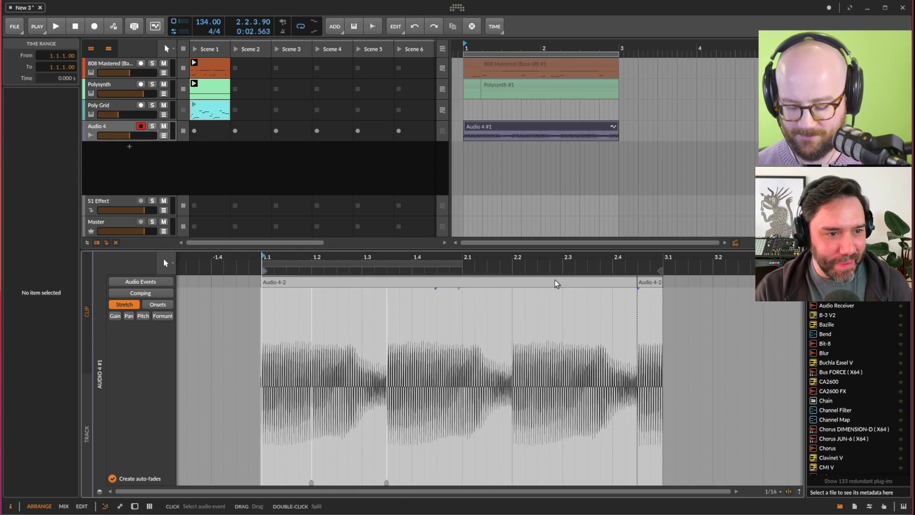
key(ctrl+z)
key(ctrl+z)
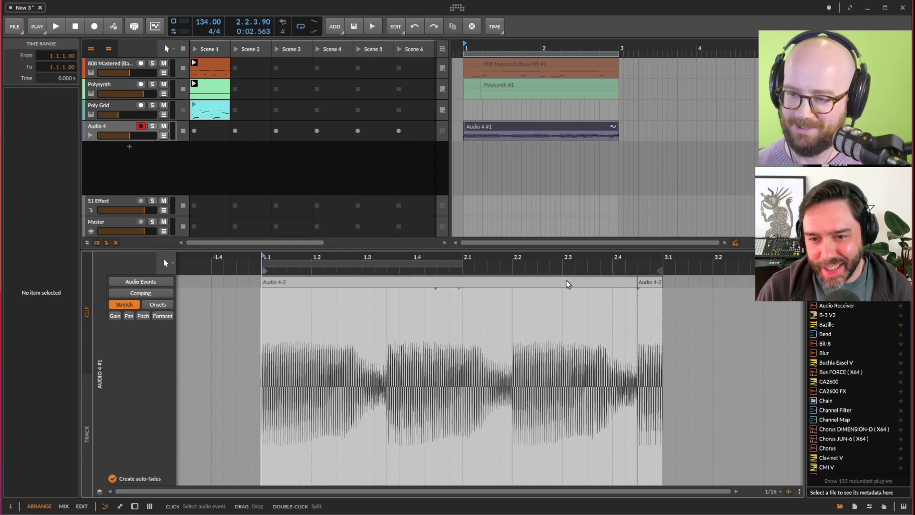
key(ctrl+z)
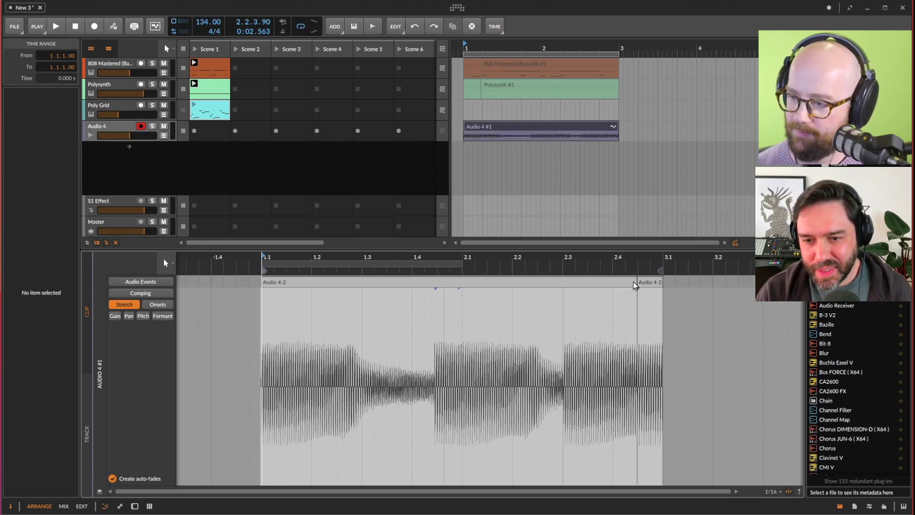
Step: Extend the short last audio event back to 1.1.1.00 over the whole clip and reset its pitch to 0
drag(638, 285, 261, 282)
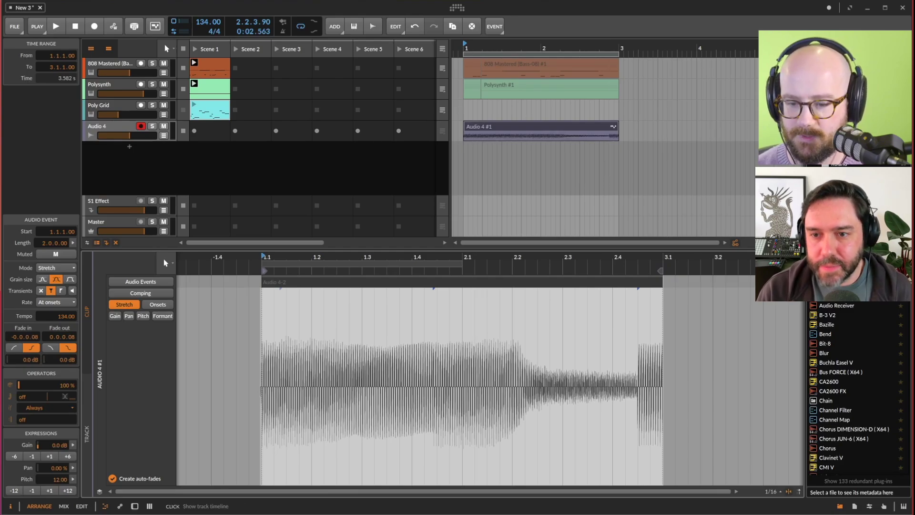
double_click(63, 480)
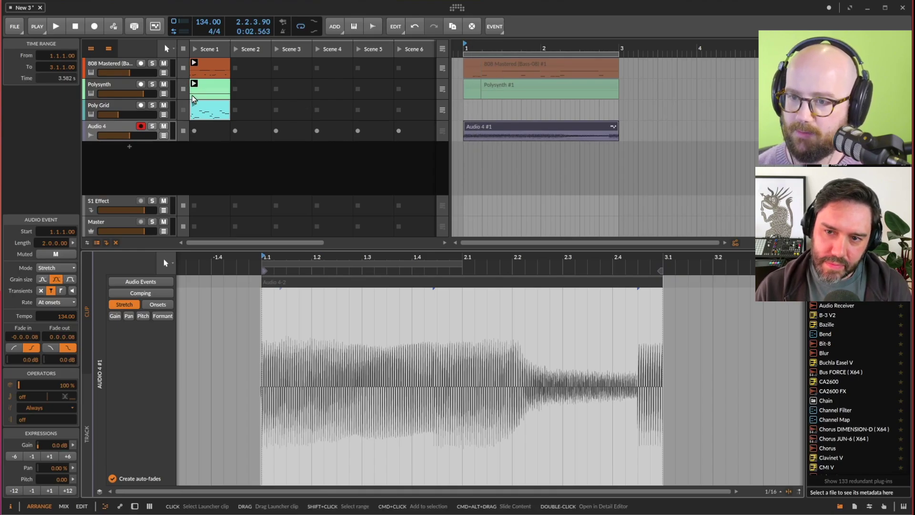
Step: Start playback with the Poly Grid clip running and show the mixer with the Poly Grid device chain
key(space)
key(alt+2)
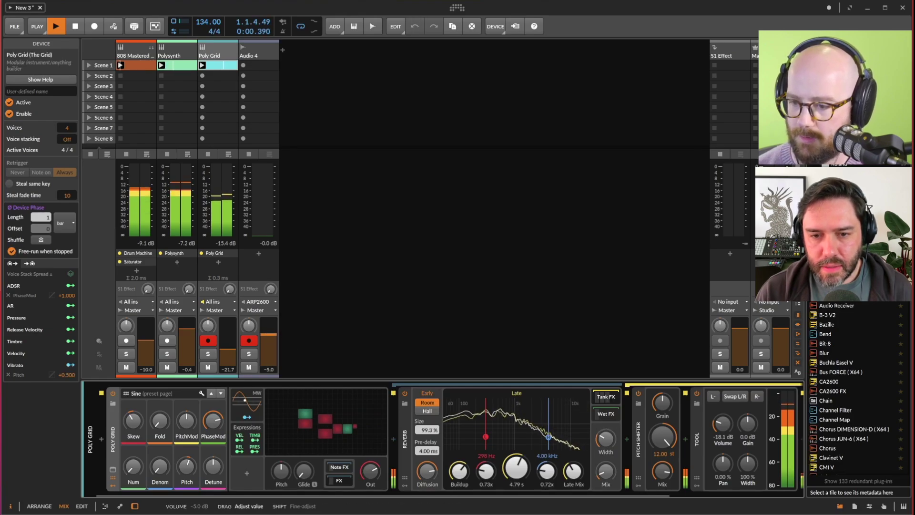
Step: Balance the fader levels with Audio 4 at -2.0 dB, Polysynth at -1.4 dB and Poly Grid at -19.5 dB, and stop playback
drag(269, 339, 269, 331)
drag(230, 356, 236, 351)
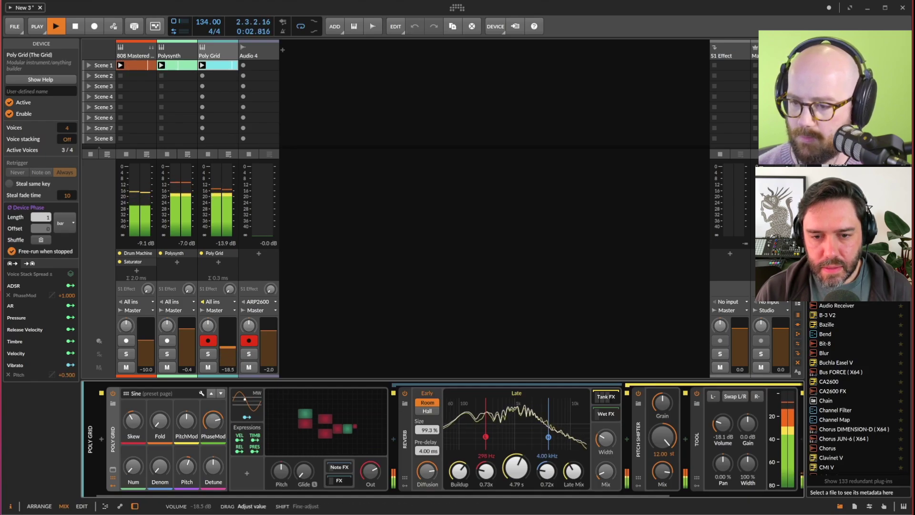
drag(187, 331, 187, 333)
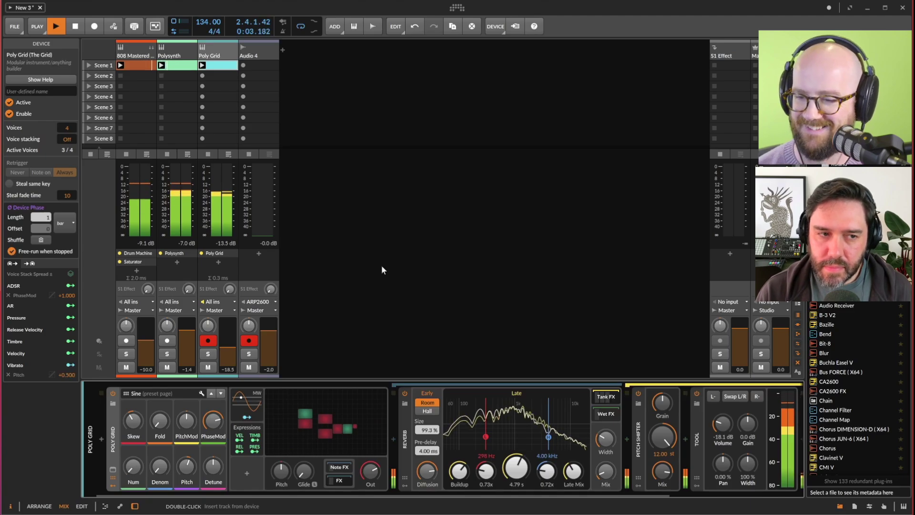
key(space)
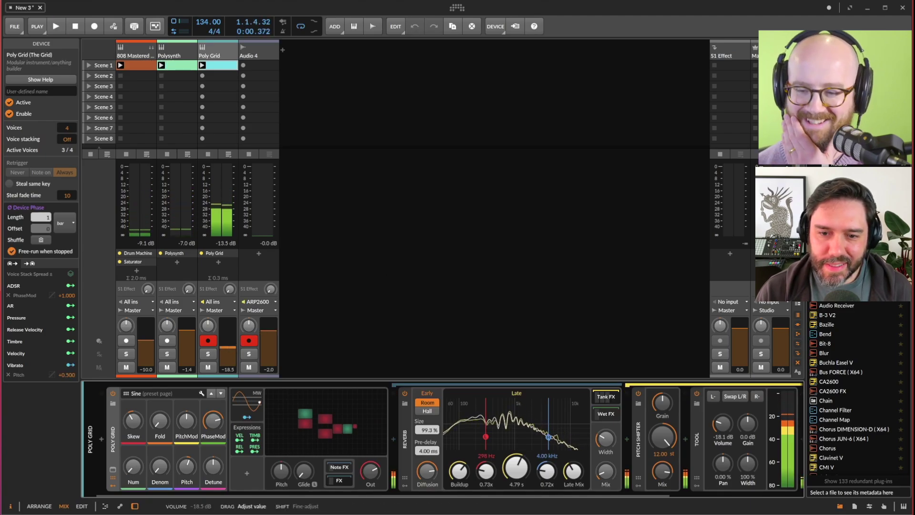
drag(227, 345, 227, 347)
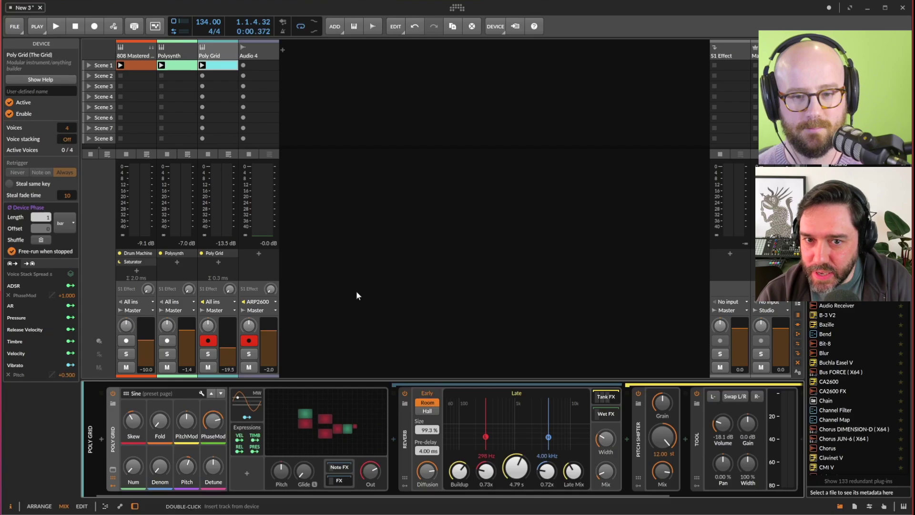
click(393, 232)
click(358, 83)
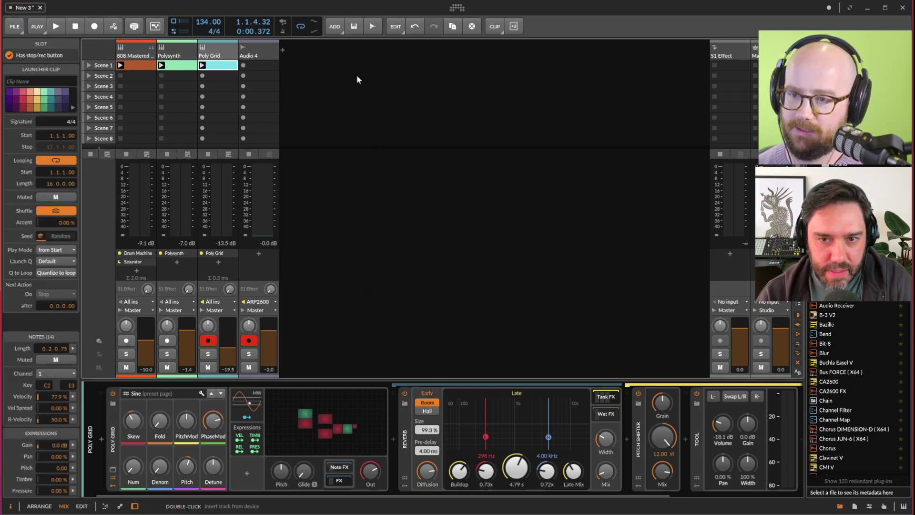
double_click(270, 64)
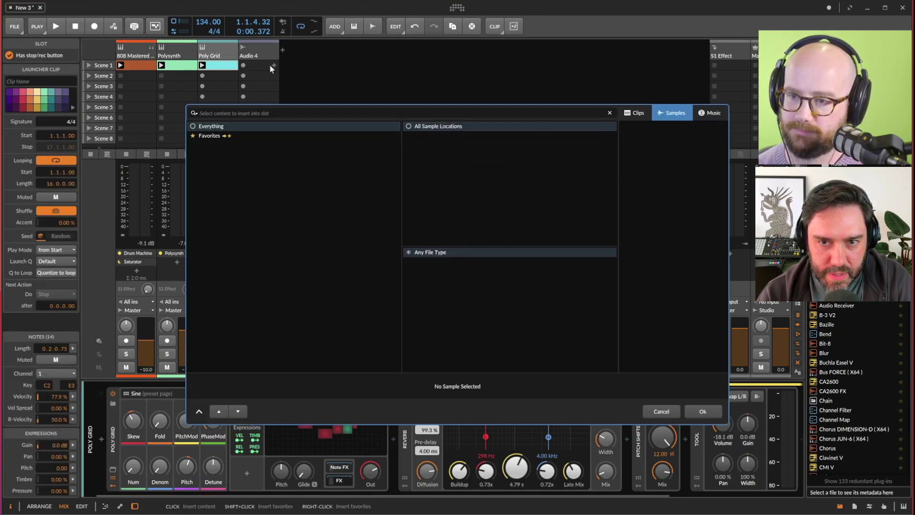
click(660, 411)
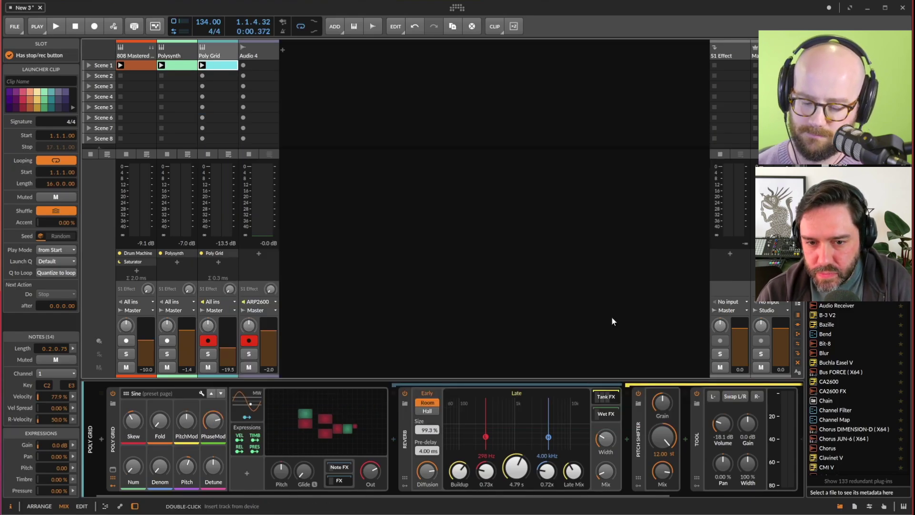
Step: Clear bars 1 to 3 of the arranger timeline on the 808, Polysynth and Poly Grid tracks
key(alt+1)
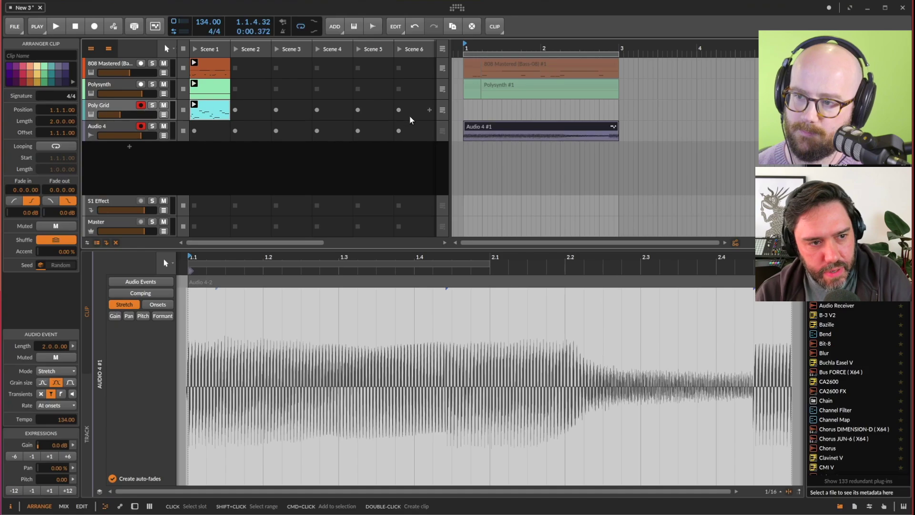
key(alt+2)
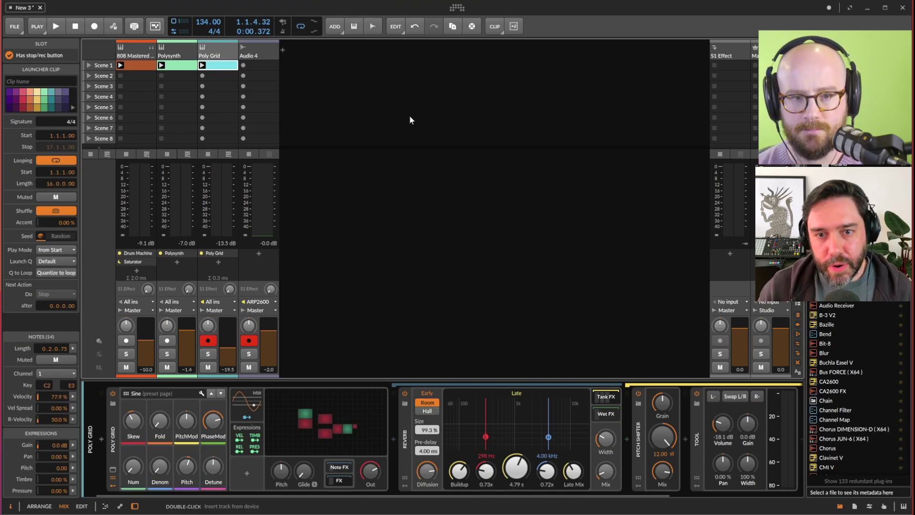
key(alt+1)
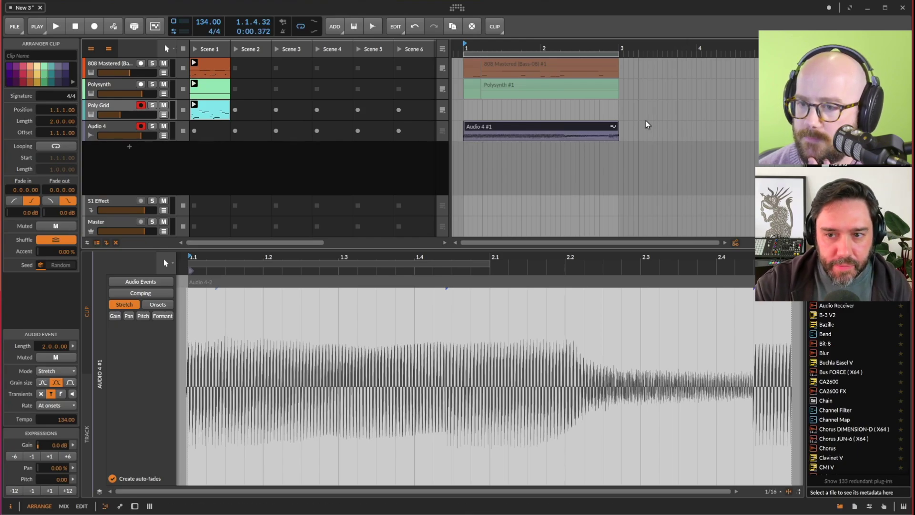
drag(624, 118, 434, 71)
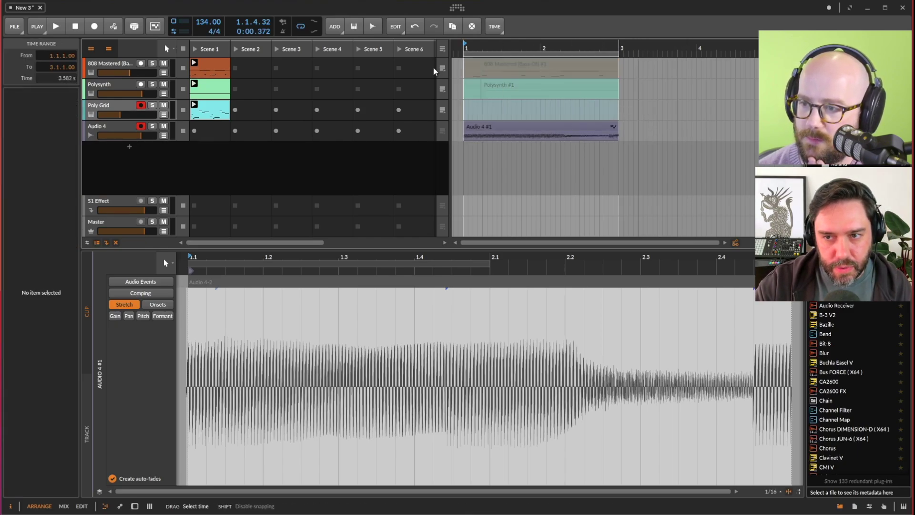
key(Delete)
click(603, 97)
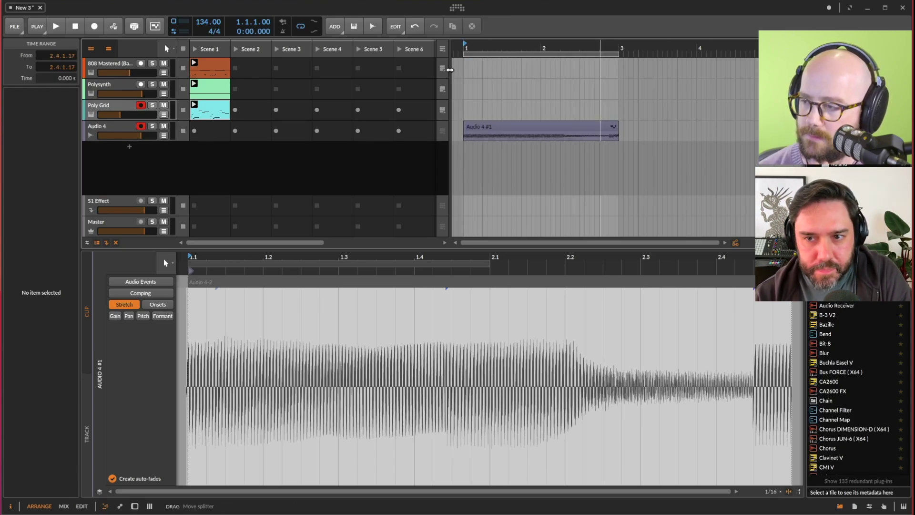
Step: Copy the Scene 1 launcher clips to the arranger, with the 808 clip at bar 1 and the Polysynth clip at bar 3
drag(449, 70, 412, 68)
click(208, 67)
drag(201, 89, 547, 95)
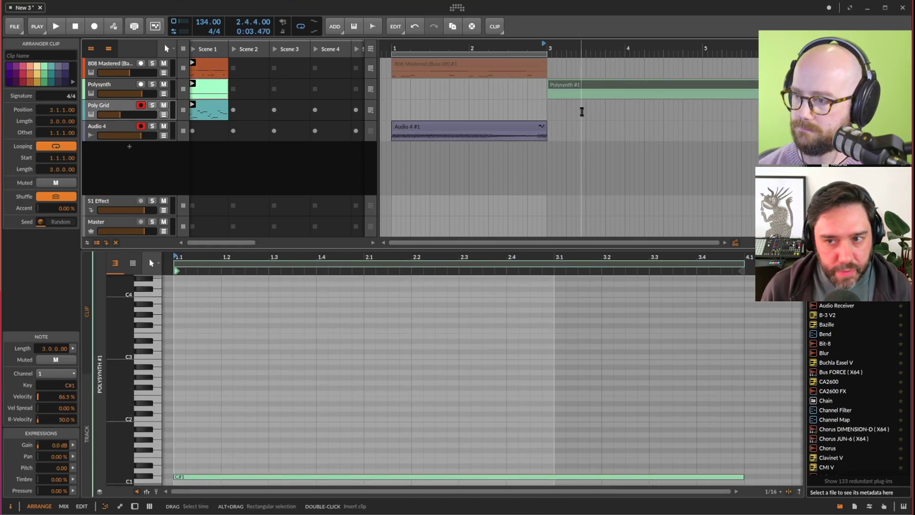
click(581, 92)
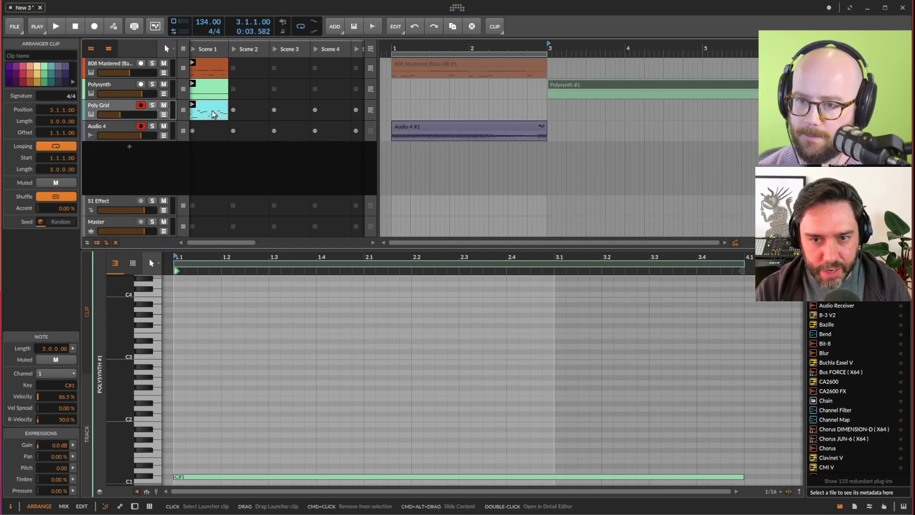
Step: Bounce the Scene 1 Poly Grid launcher clip to audio on its arranger track at bar 3 and view the whole bounced clip
drag(212, 113, 551, 123)
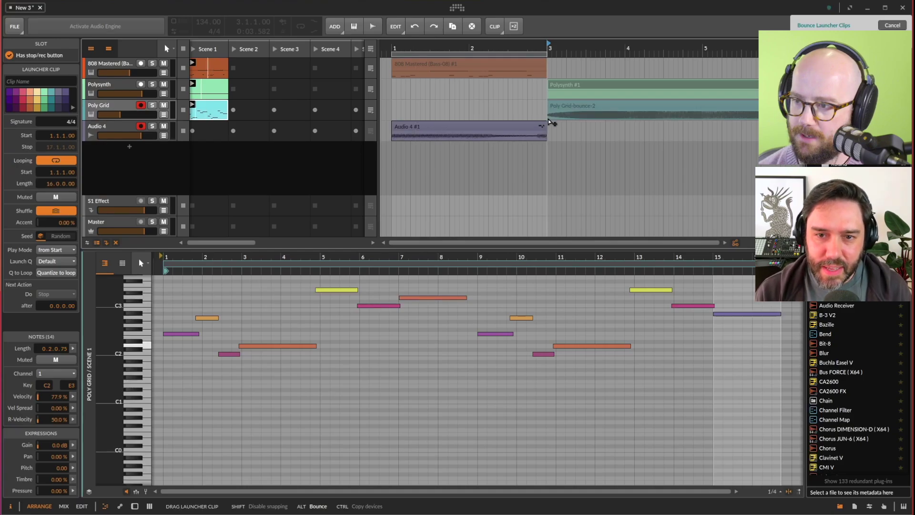
click(549, 118)
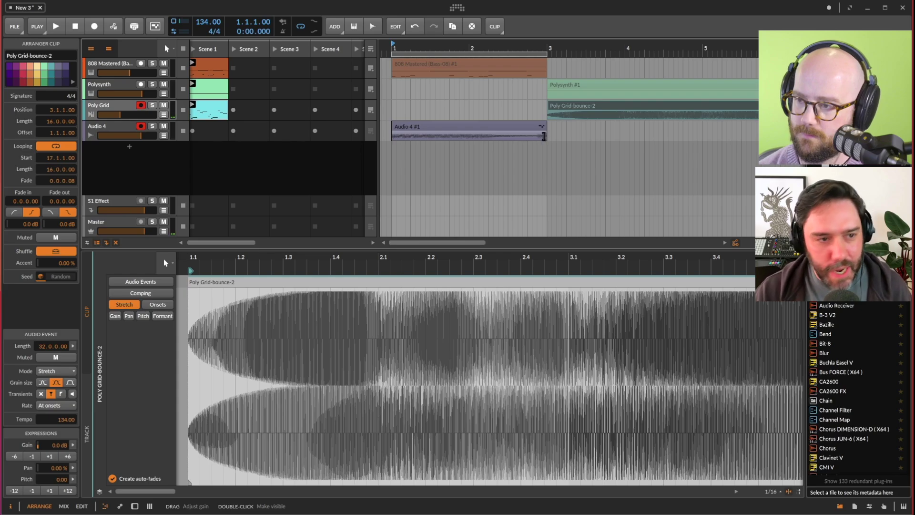
click(551, 139)
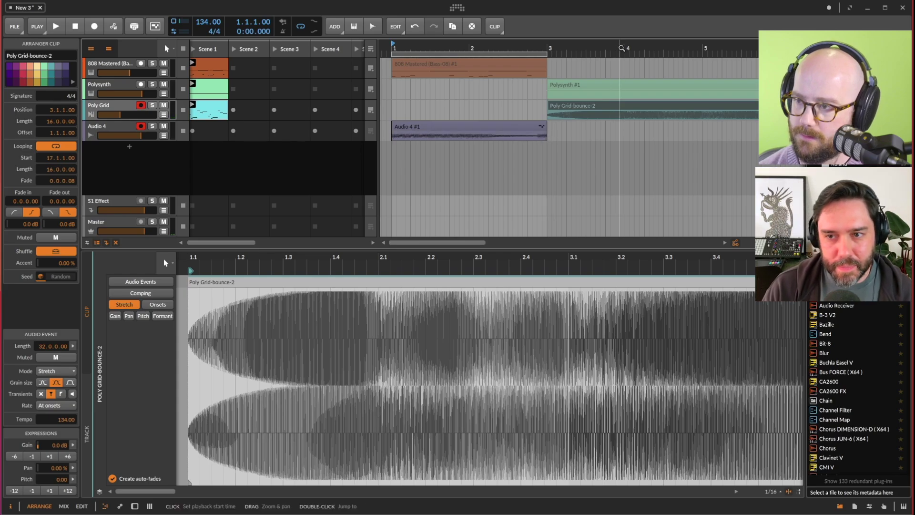
drag(622, 49, 456, 66)
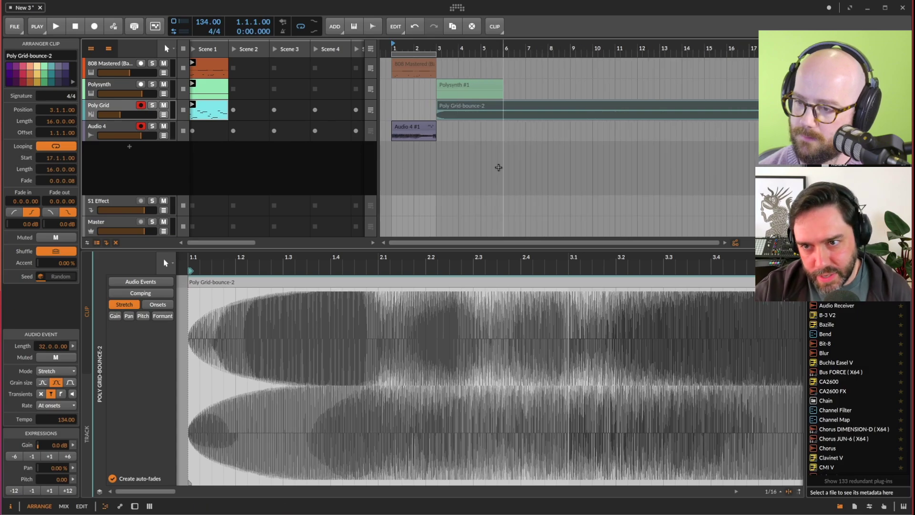
drag(527, 261, 570, 288)
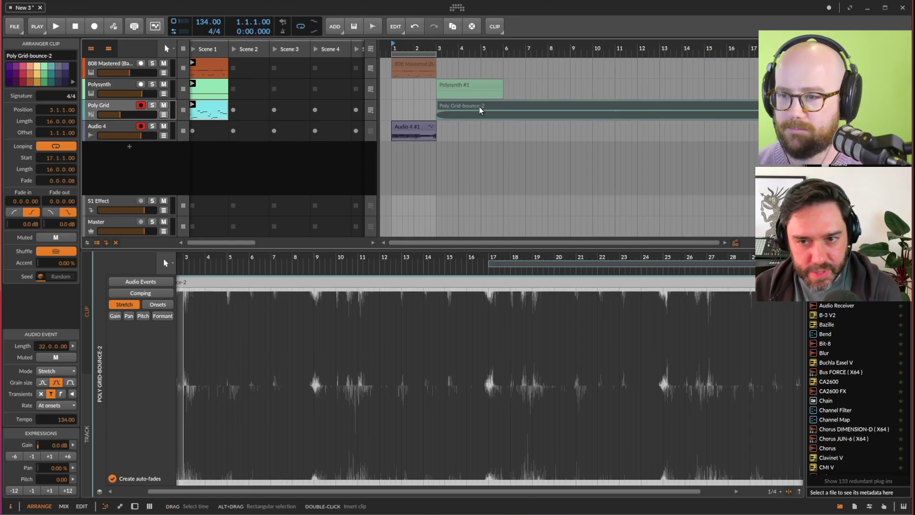
drag(508, 47, 432, 42)
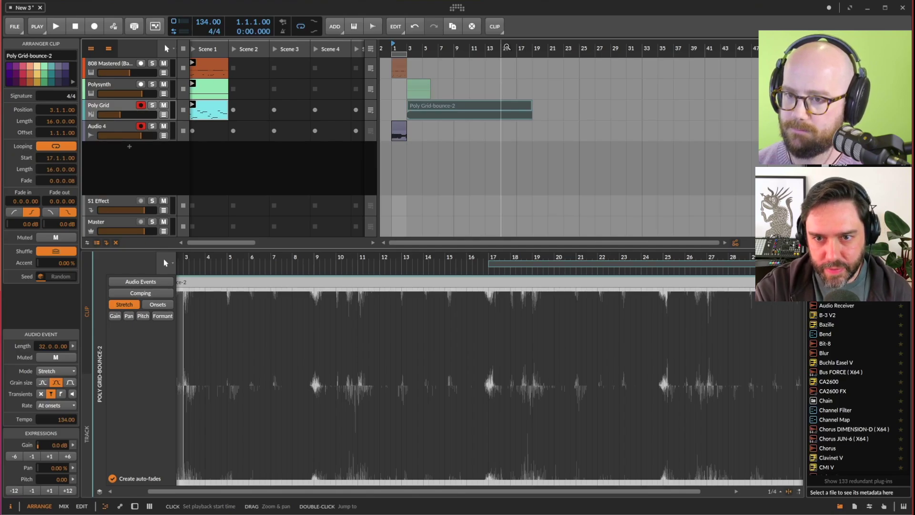
Step: Return all tracks to arranger playback and duplicate the 808 arranger clip to bar 3
click(374, 52)
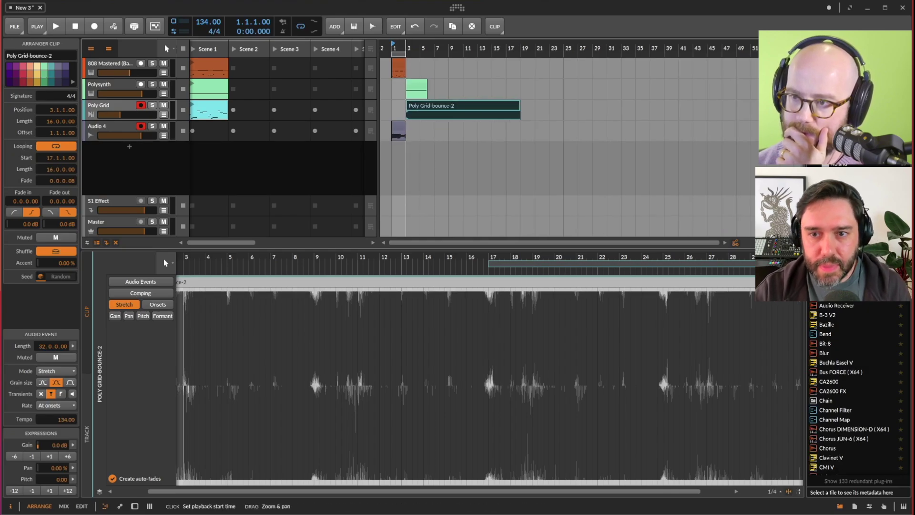
mouse_move(399, 48)
mouse_down()
mouse_move(399, 76)
mouse_move(400, 55)
mouse_up()
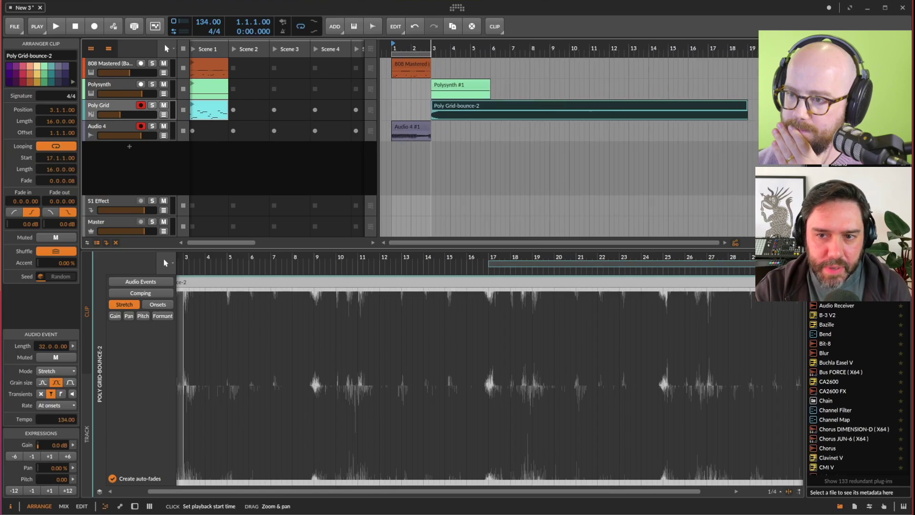
click(409, 65)
key(ctrl+d)
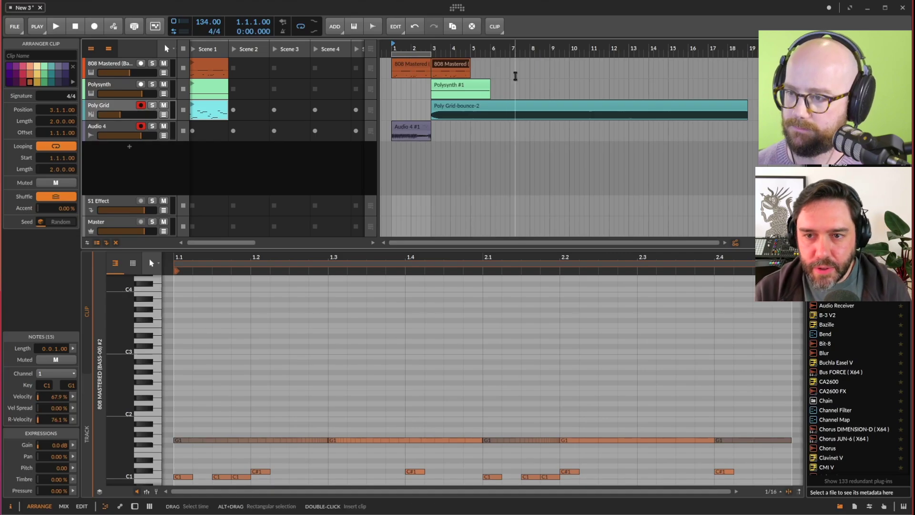
Step: Bounce the duplicated 808 clip at bar 3 in place to audio
right_click(455, 65)
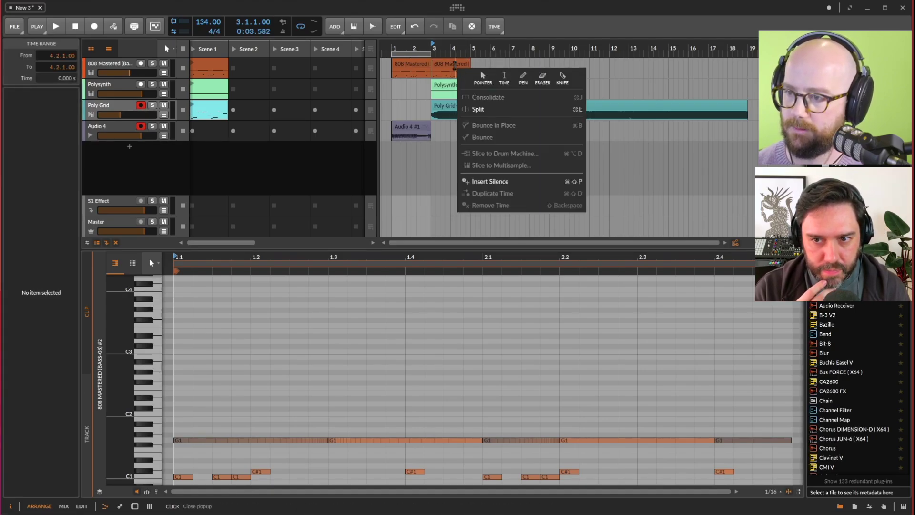
click(455, 65)
right_click(454, 66)
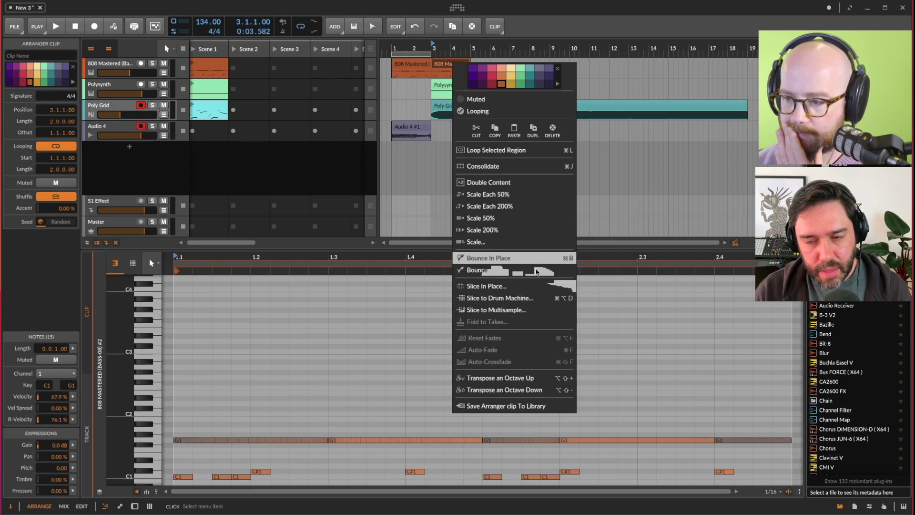
click(666, 175)
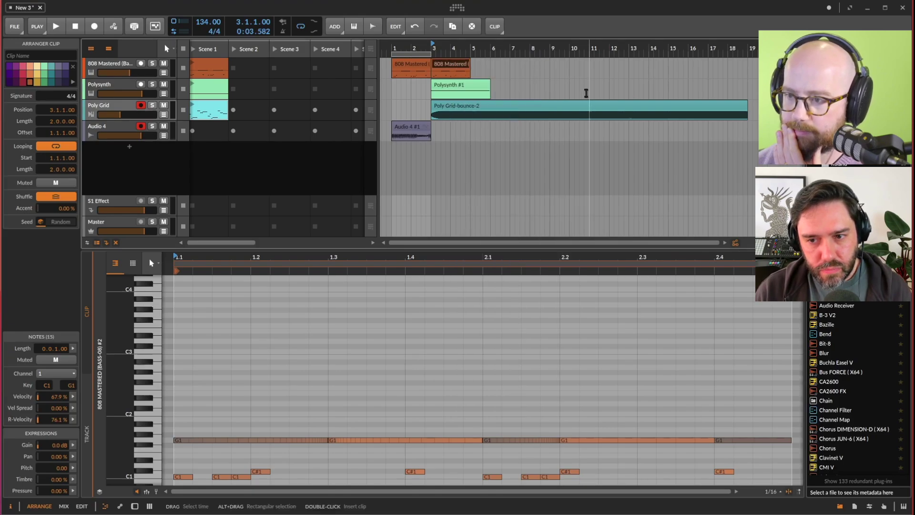
right_click(447, 70)
click(529, 262)
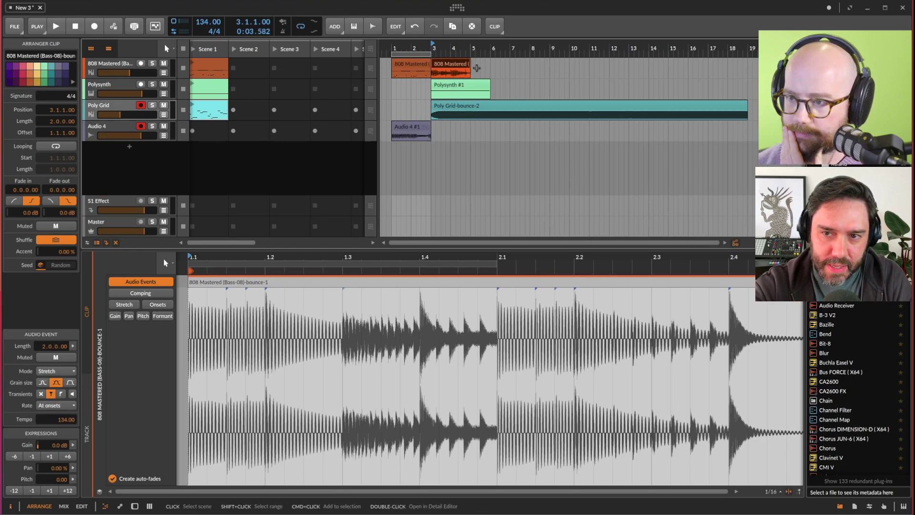
Step: Reverse the bounced 808 audio clip at bar 3
click(495, 27)
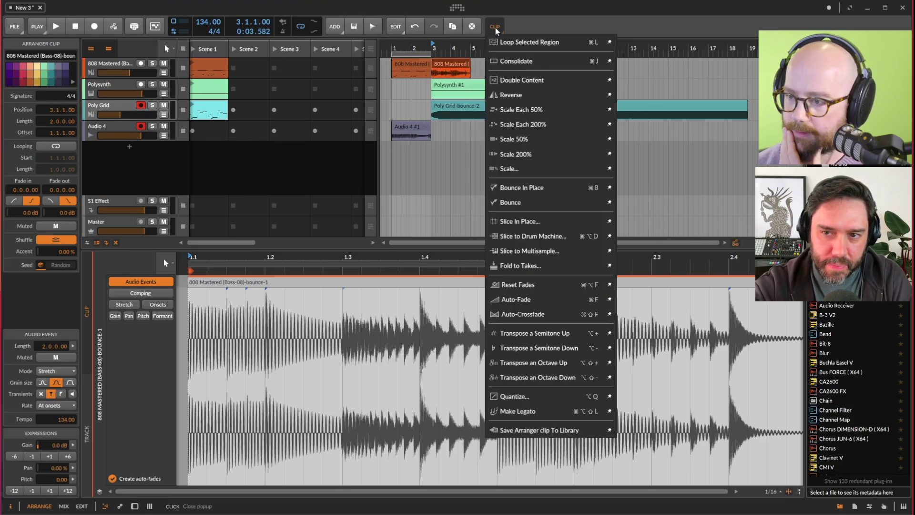
click(517, 91)
click(418, 90)
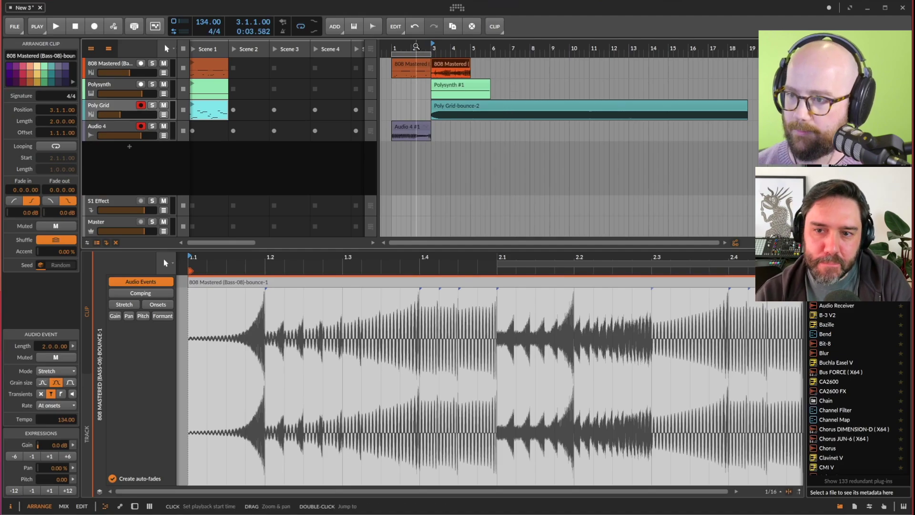
Step: Solo the 808 track, play it with the loop region extended to 4 bars, and stop playback
click(152, 63)
key(space)
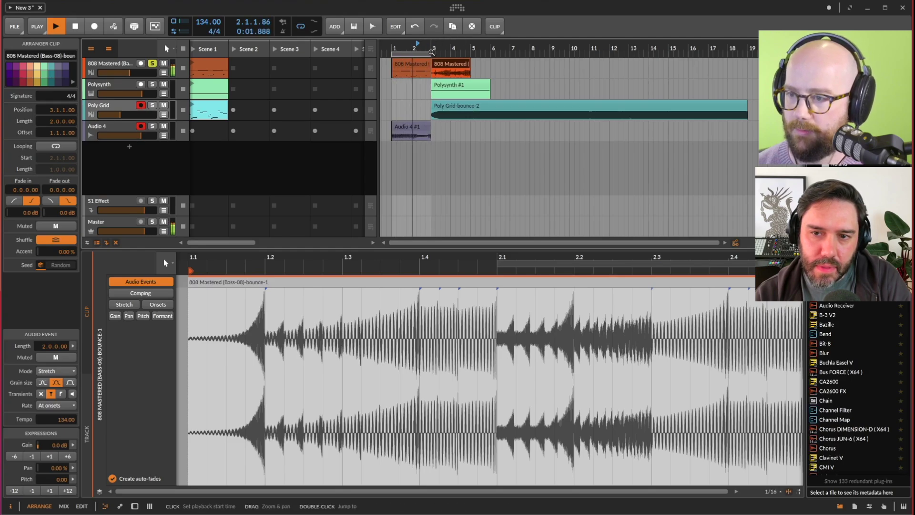
drag(432, 53, 470, 53)
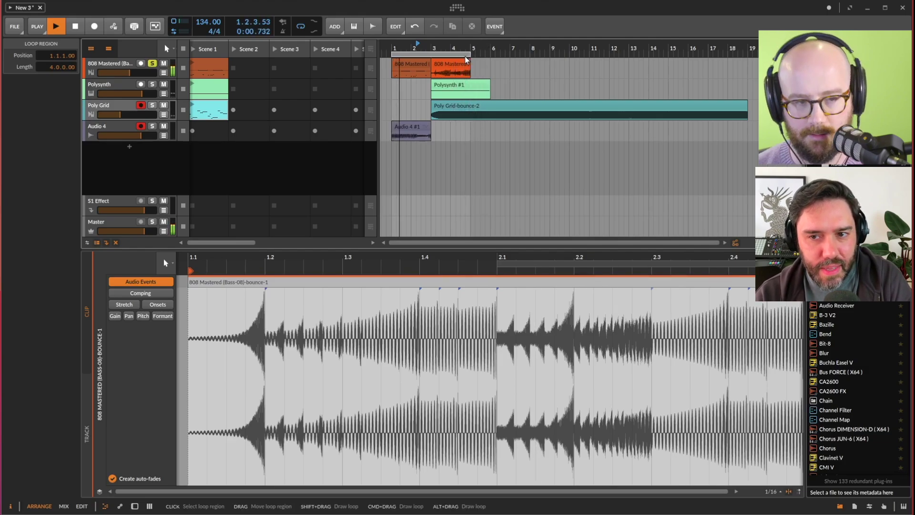
key(space)
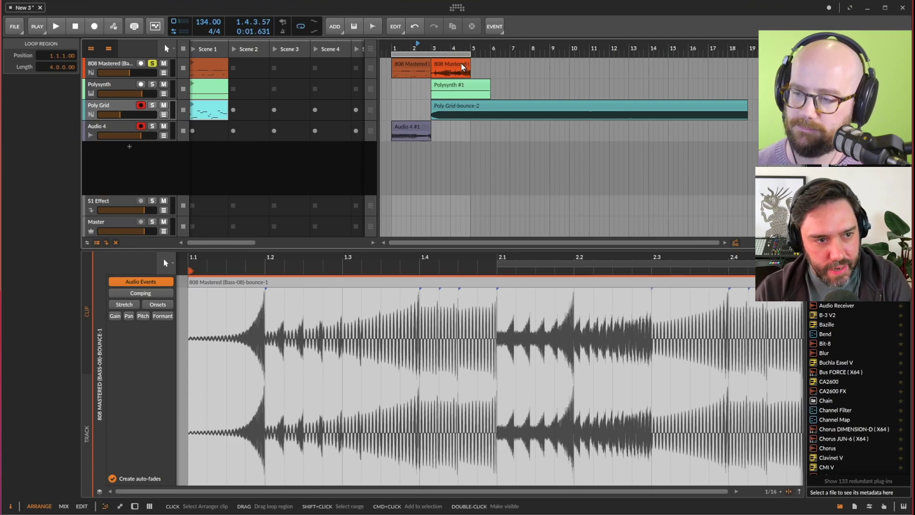
Step: Show the device chain of the 808 Mastered track with its Drum Machine
click(462, 67)
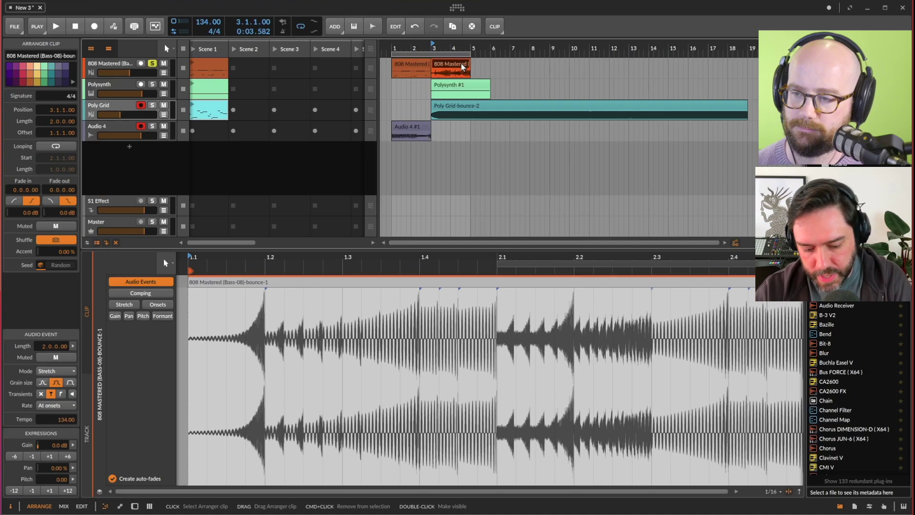
key(d)
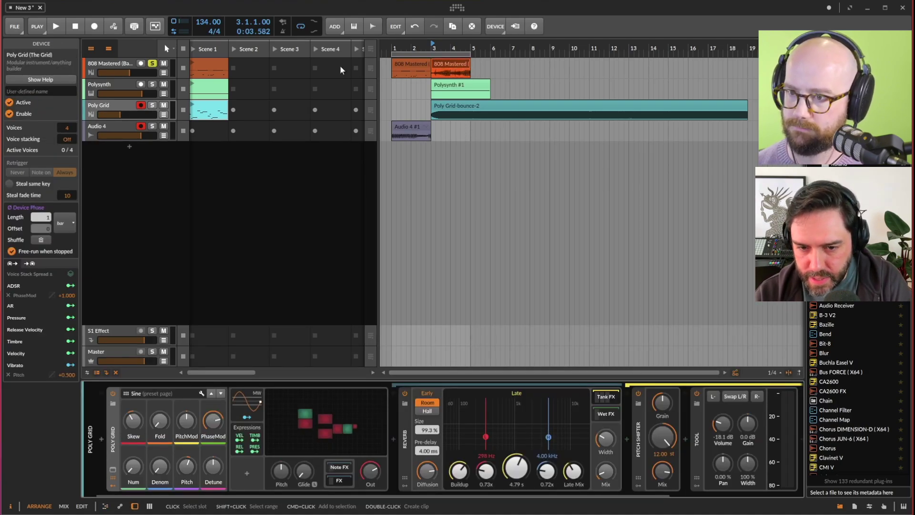
click(157, 75)
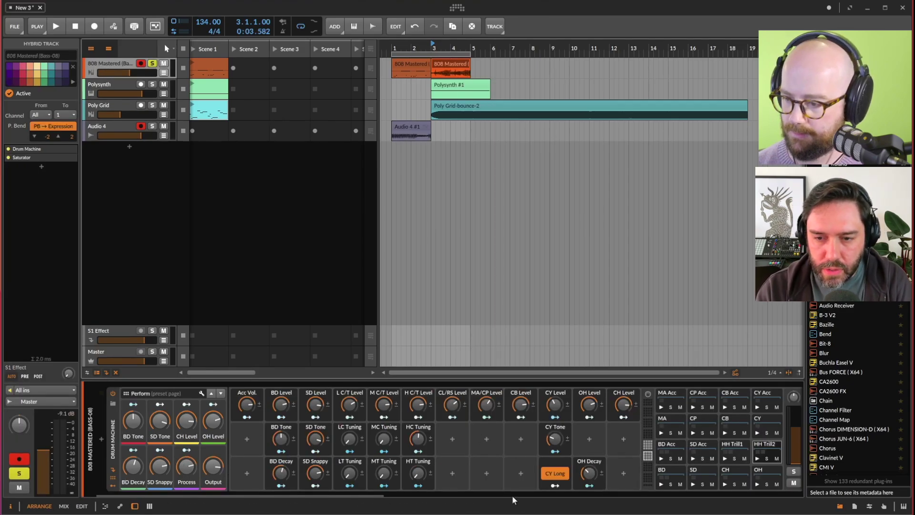
Step: Examine the Bounce source options for the 808 clip at bar 1 and cancel the bounce
drag(369, 498, 782, 489)
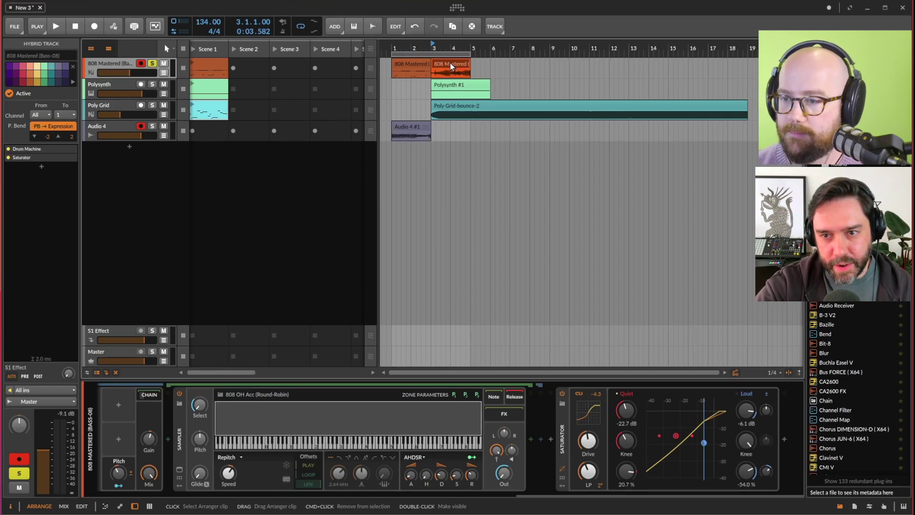
click(420, 62)
right_click(419, 62)
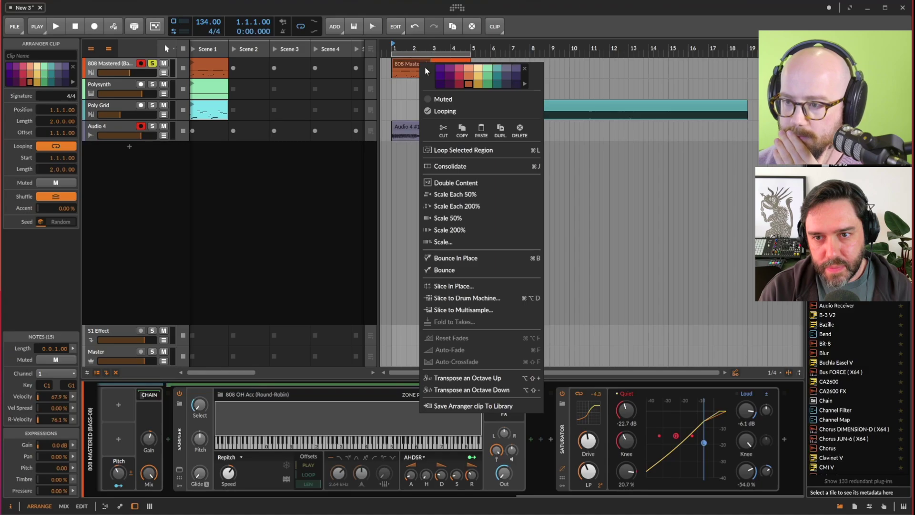
click(473, 270)
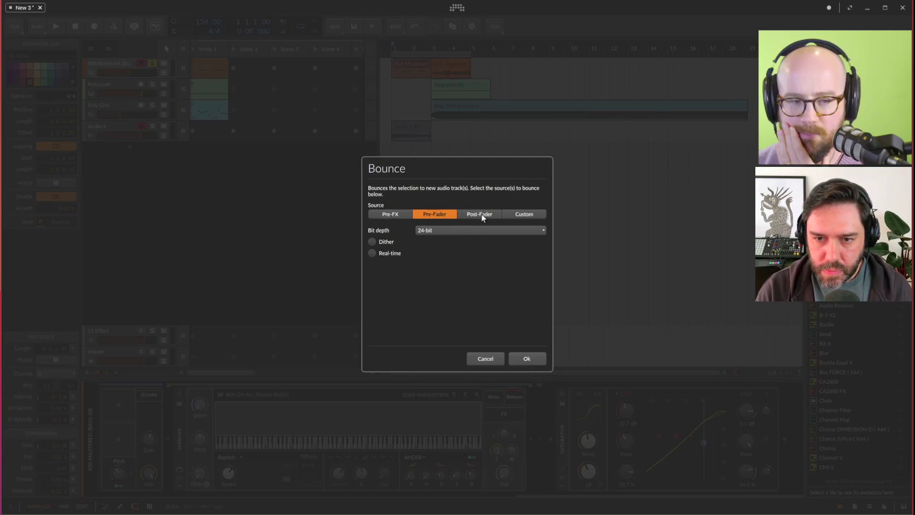
click(485, 359)
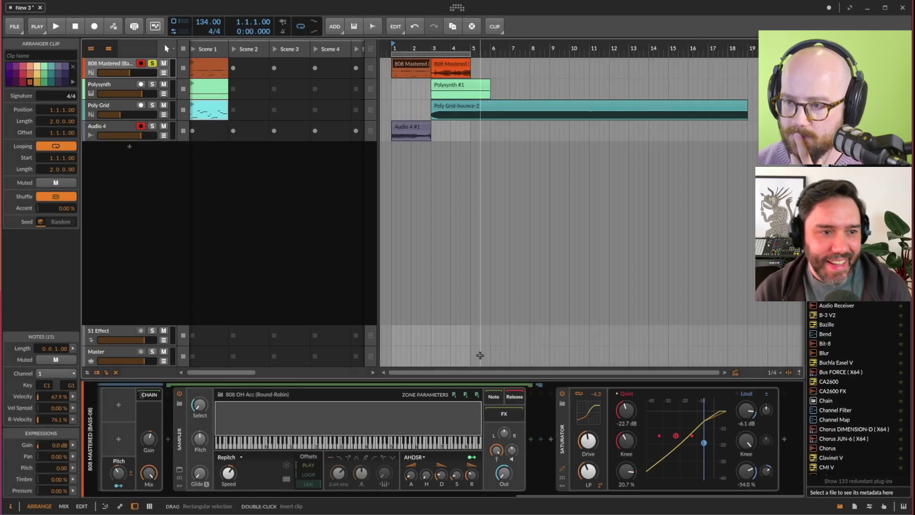
Step: Copy the 808 note clip to bar 5 and duplicate it five times, filling the track up to bar 17
click(455, 68)
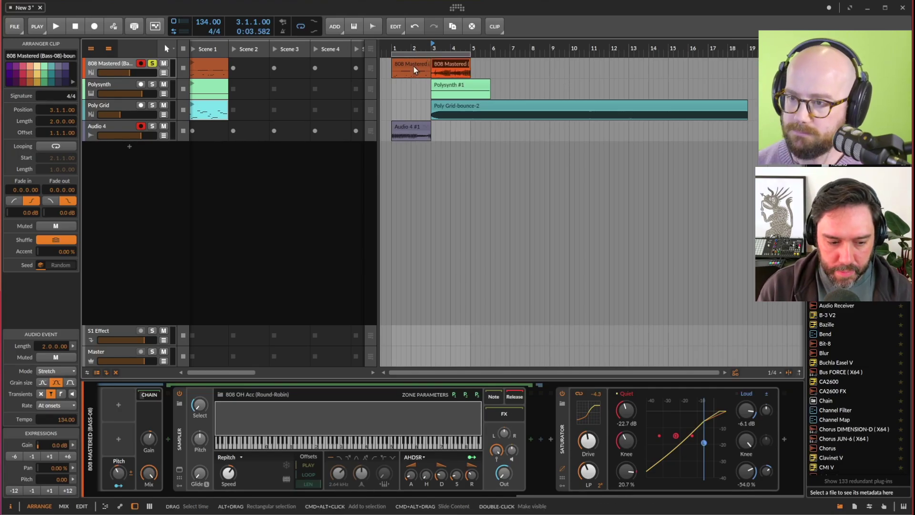
drag(438, 68, 493, 70)
click(495, 70)
key(ctrl+d)
key(ctrl+d)
key(ctrl+d)
key(ctrl+d)
key(ctrl+d)
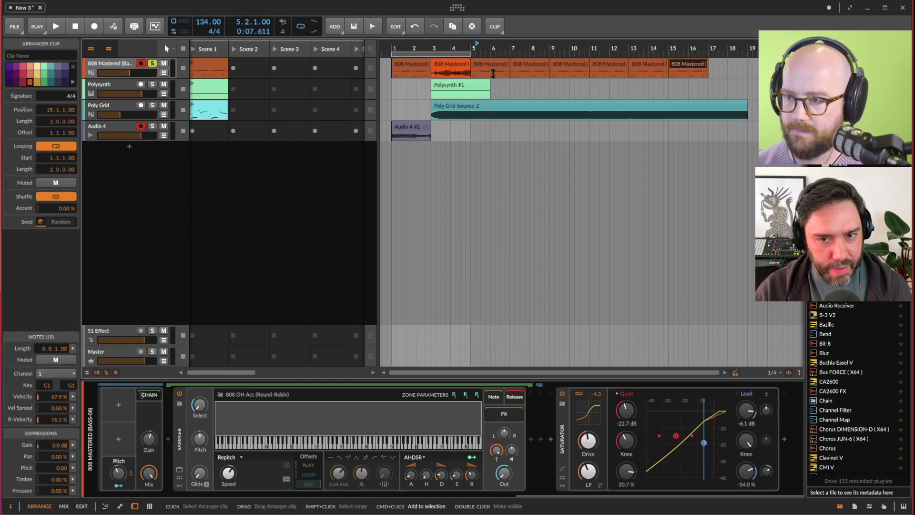
Step: Delete all C1 notes from the 808 clip at bar 15
double_click(687, 70)
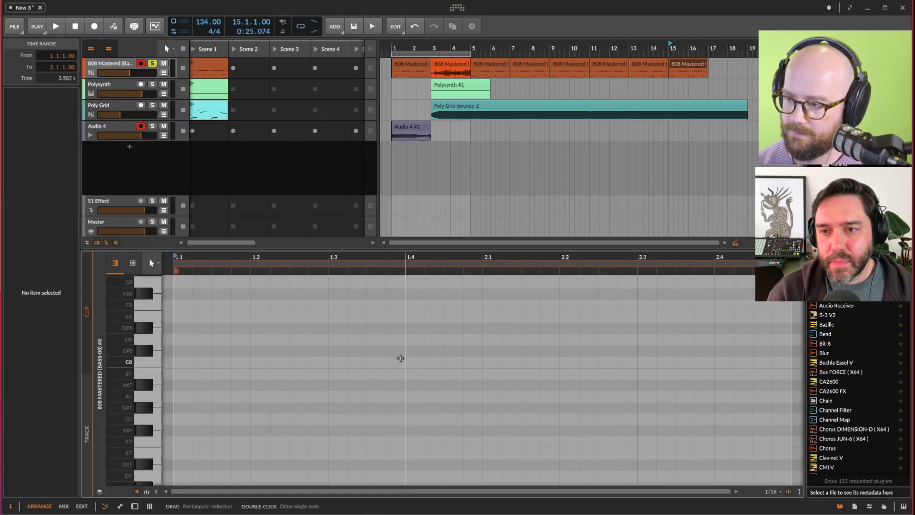
scroll(402, 358, down, 6)
scroll(644, 324, up, 2)
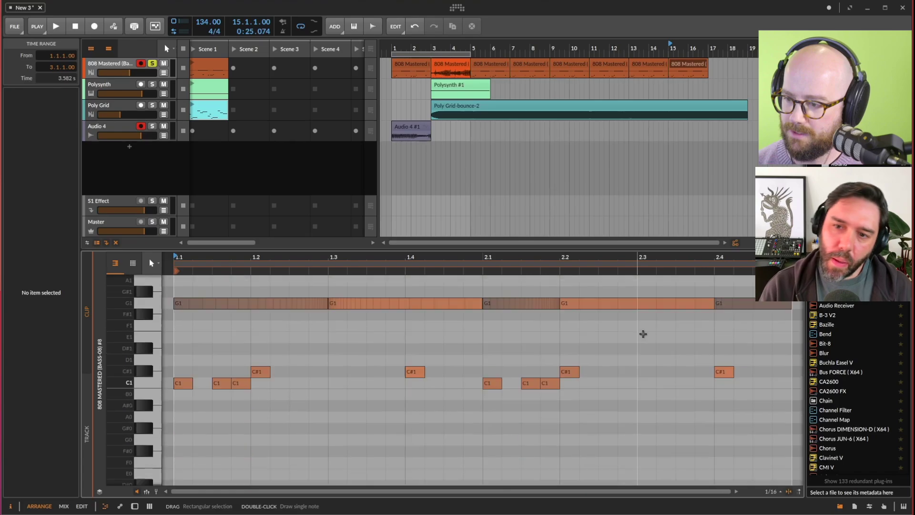
drag(744, 386, 162, 388)
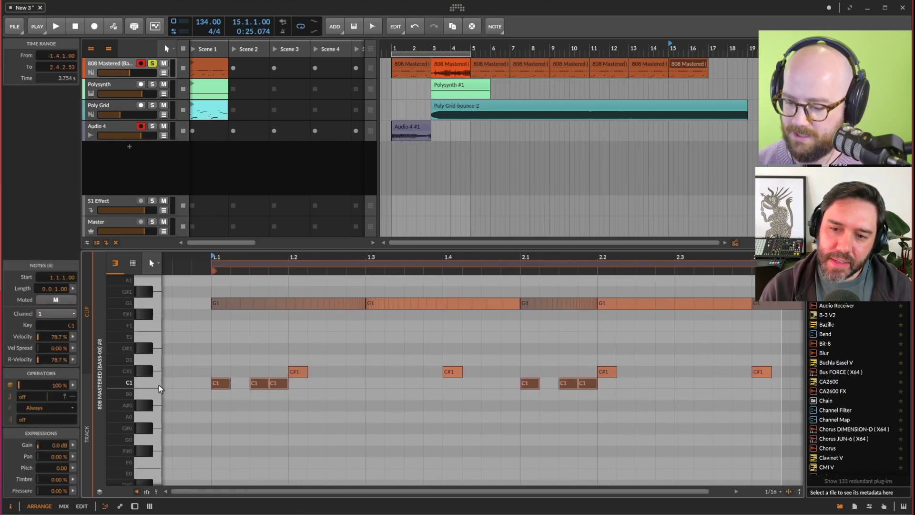
key(Delete)
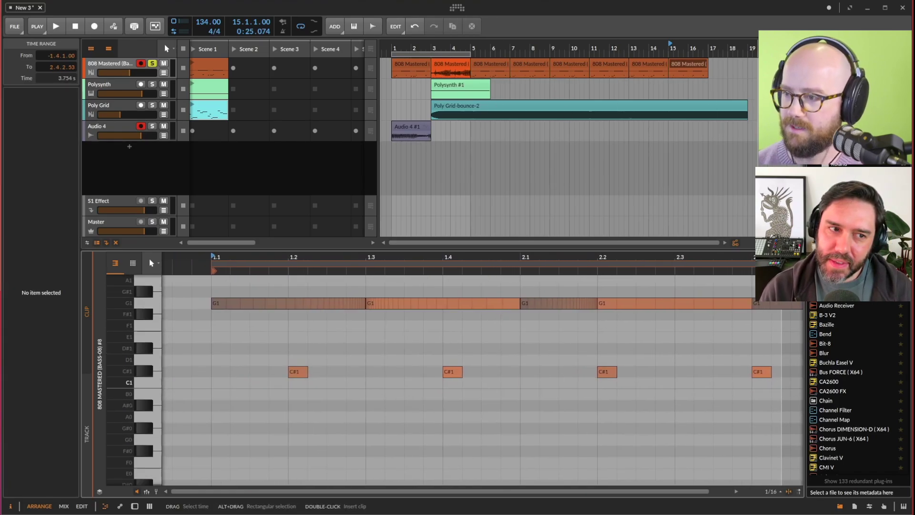
Step: Place the Poly Grid Scene 1 clip at bar 3 of the arrangement and extend the loop region to 18 bars
drag(729, 69, 427, 71)
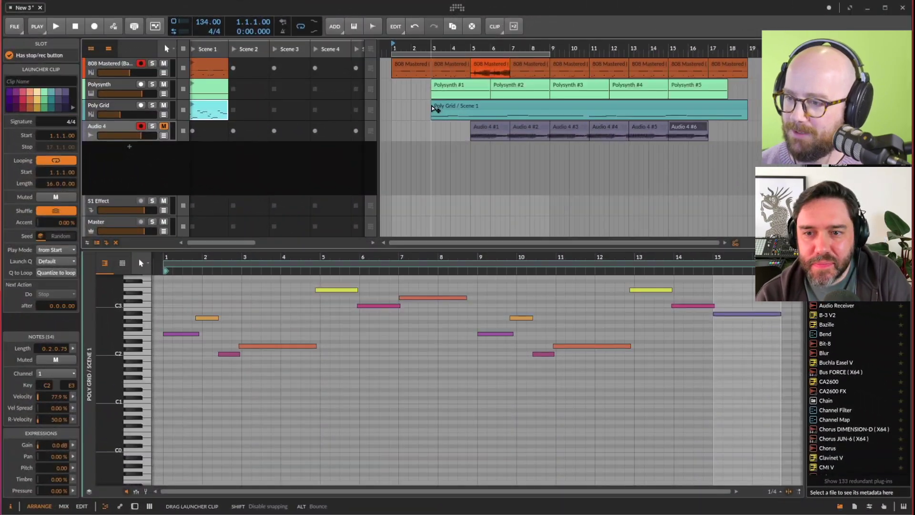
click(479, 108)
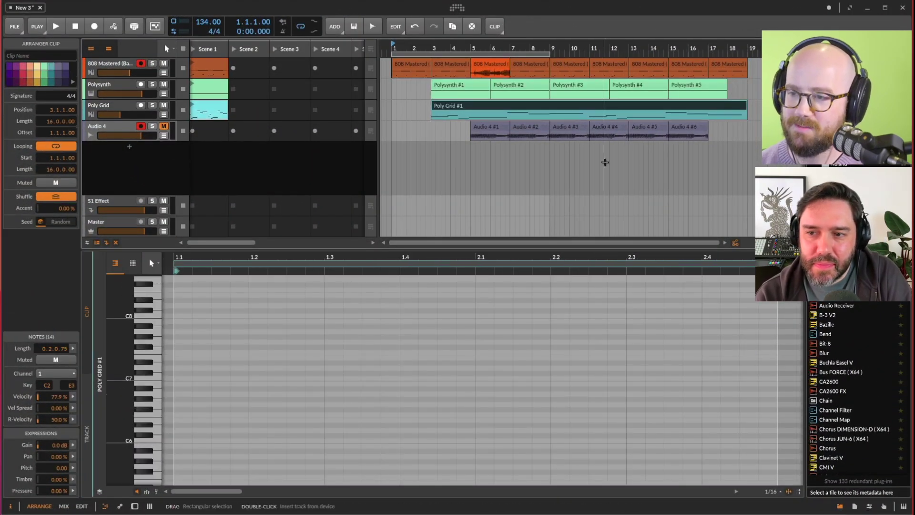
drag(549, 52, 751, 51)
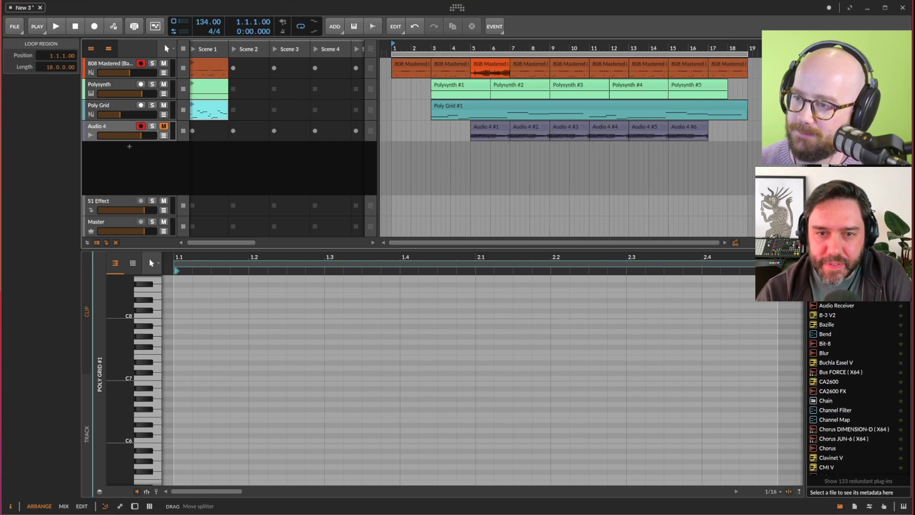
Step: Save the project as "Cool Beat" in the Projects folder
click(14, 28)
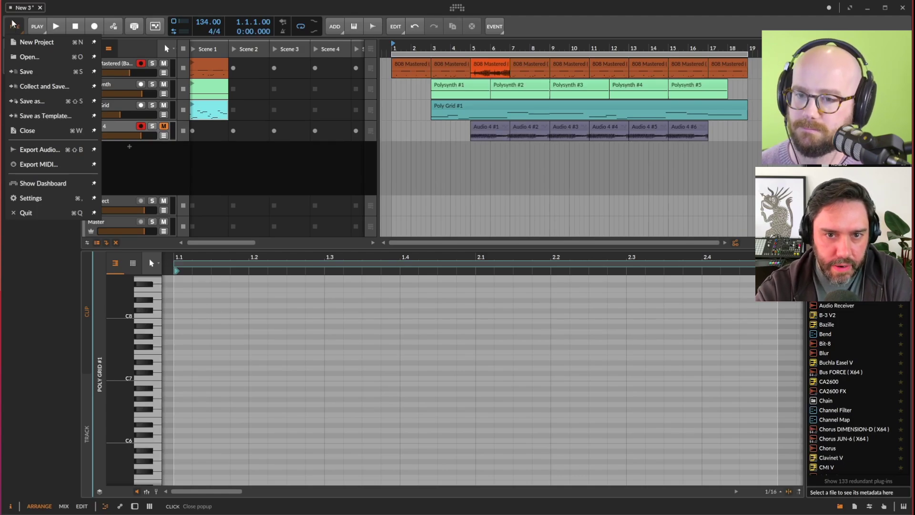
click(13, 24)
click(12, 24)
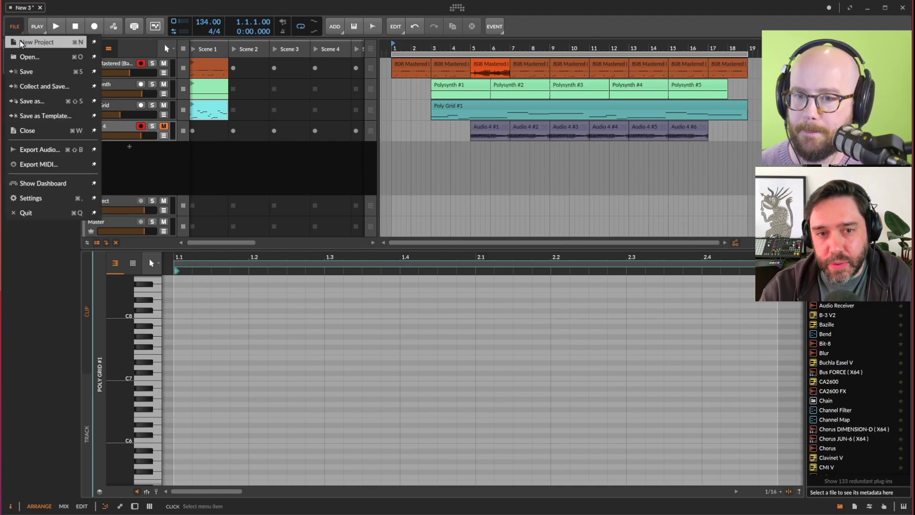
click(170, 7)
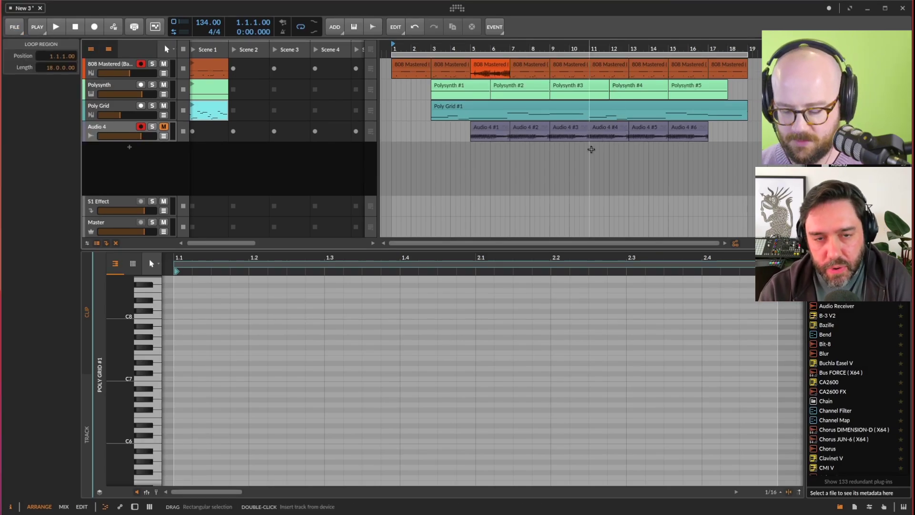
key(ctrl+s)
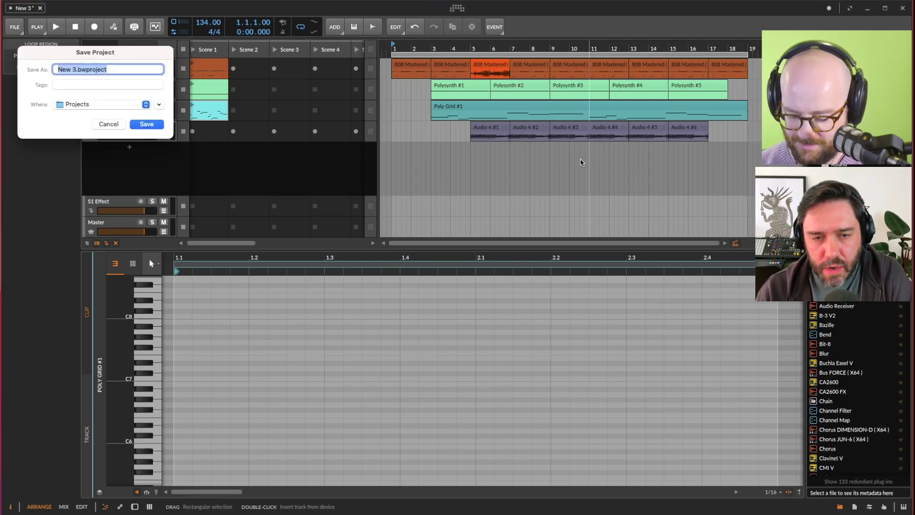
text(Cool Beat)
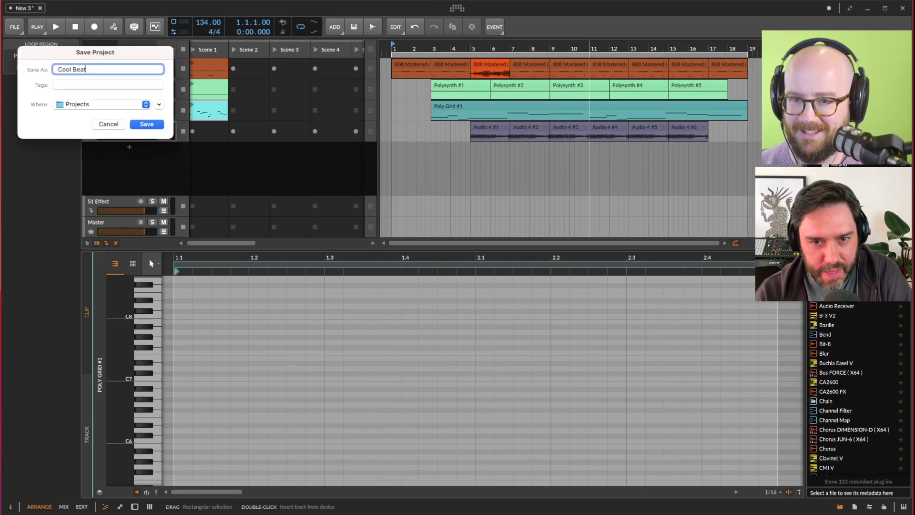
key(Return)
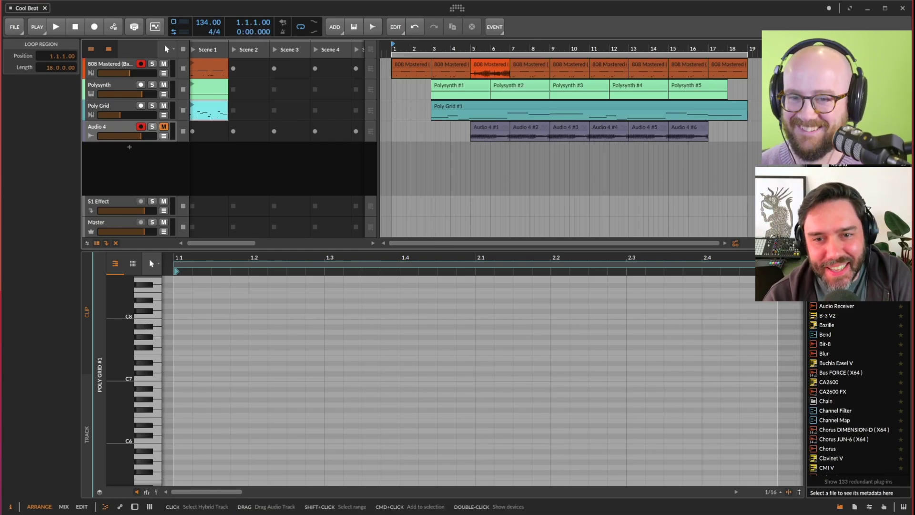
Step: Review the Export Audio settings and close them without exporting
click(13, 28)
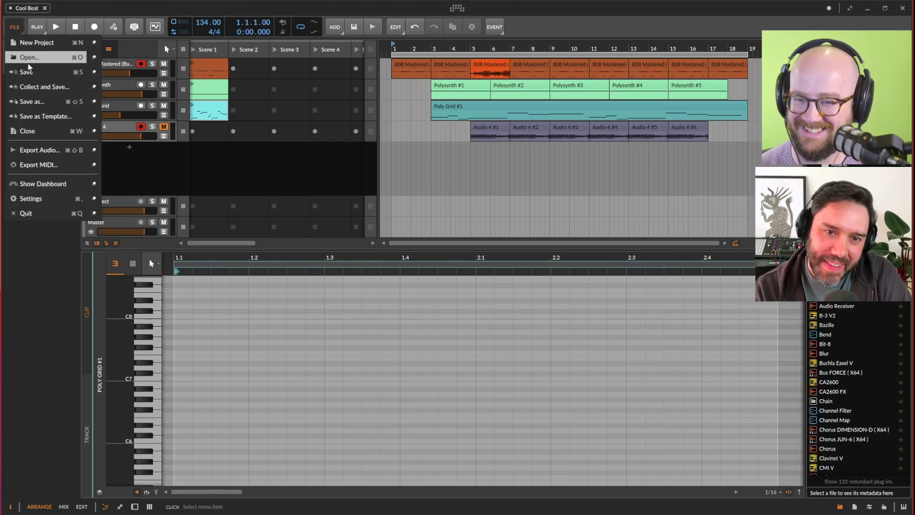
click(48, 150)
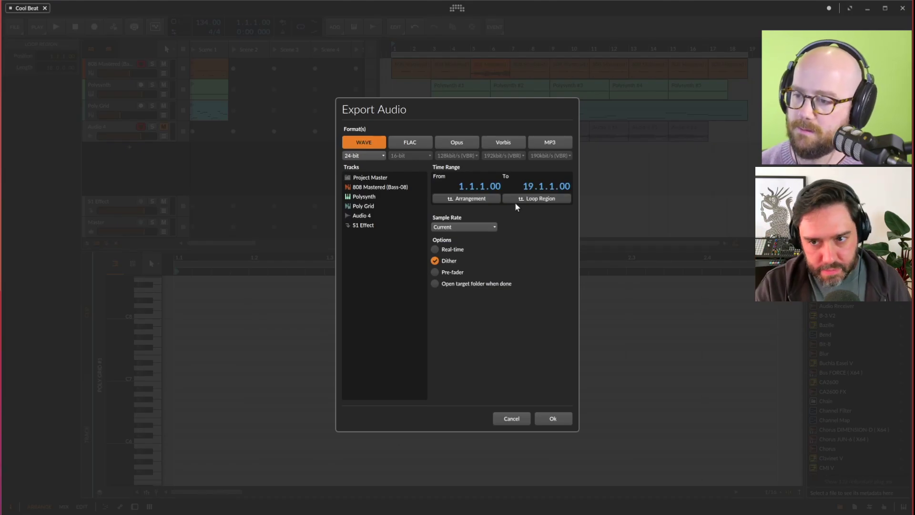
click(513, 421)
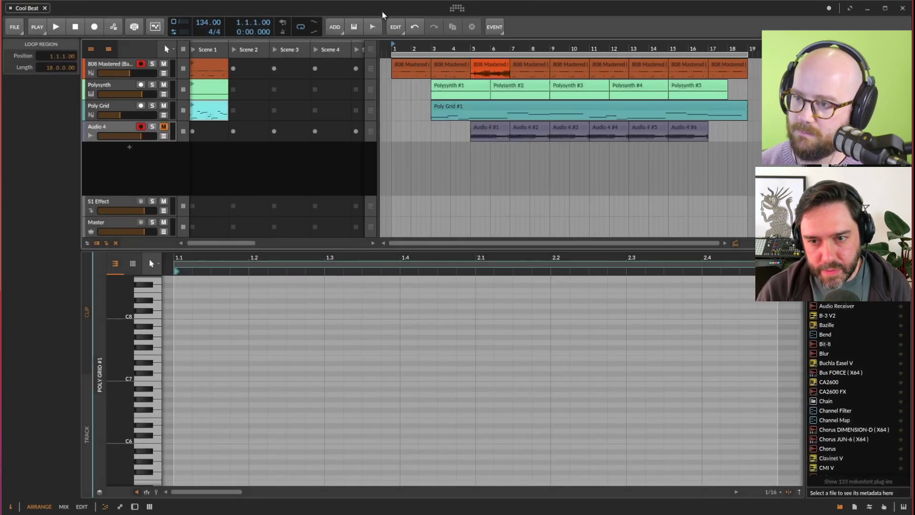
Step: Shorten the loop region to 2 bars and switch the audio export range to the loop region and back to the arrangement
drag(746, 53, 431, 54)
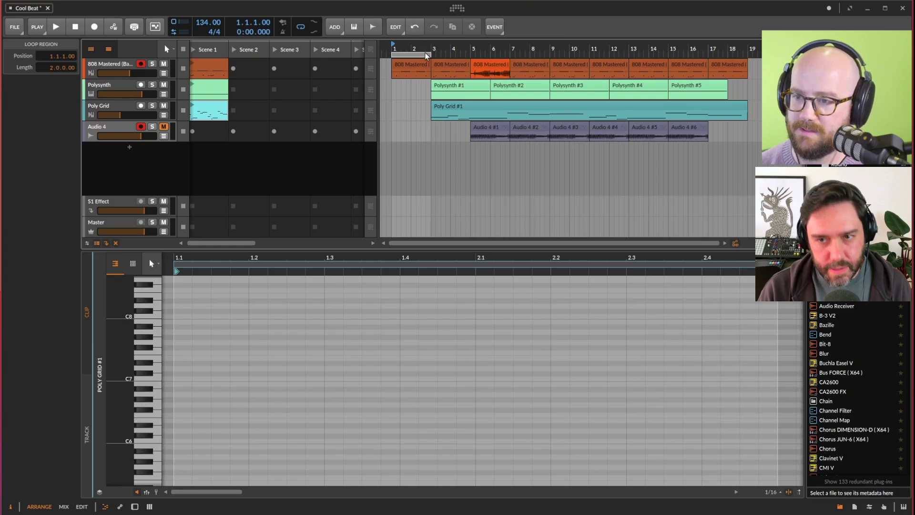
click(15, 27)
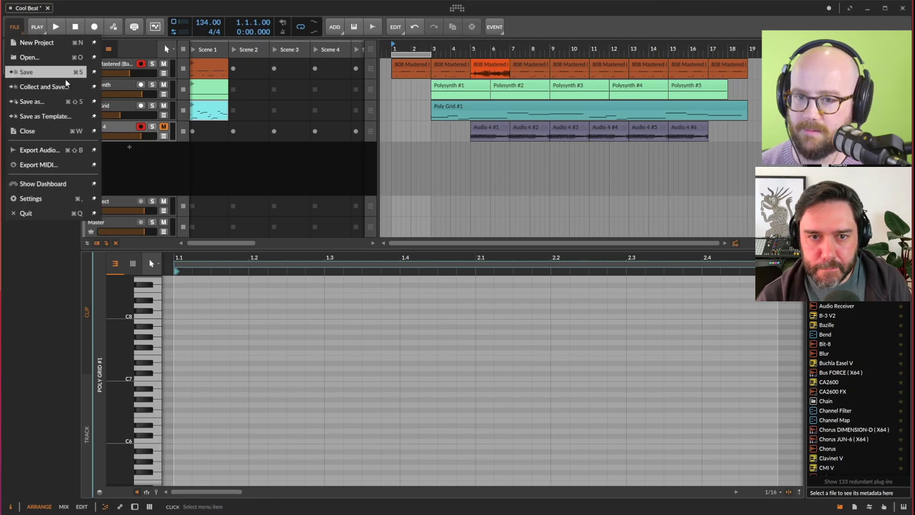
click(50, 150)
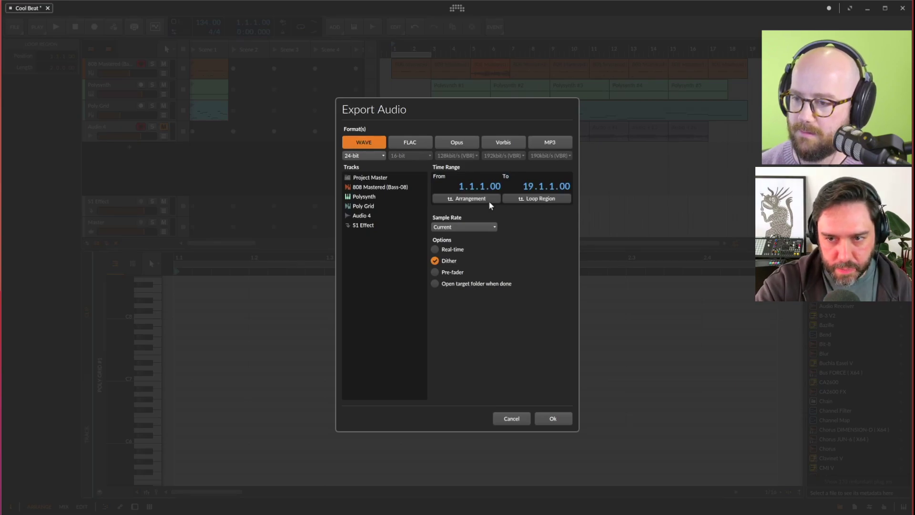
click(543, 198)
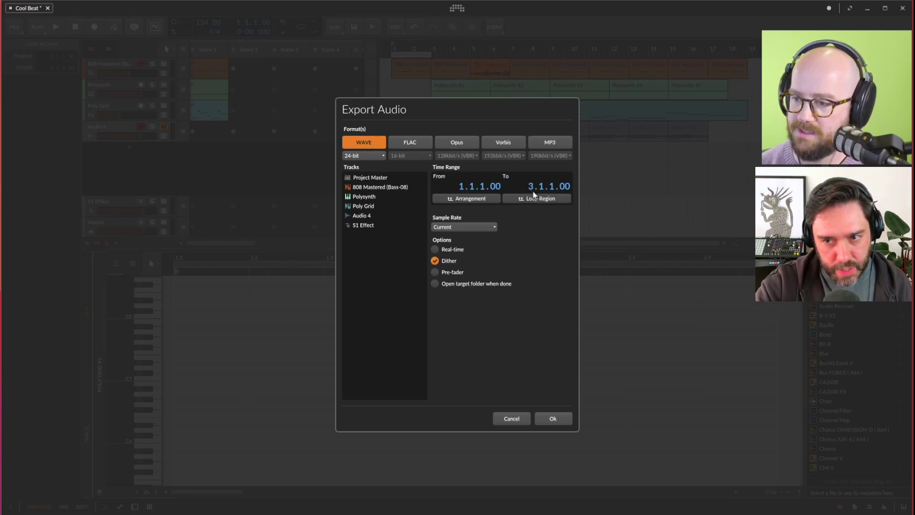
click(492, 194)
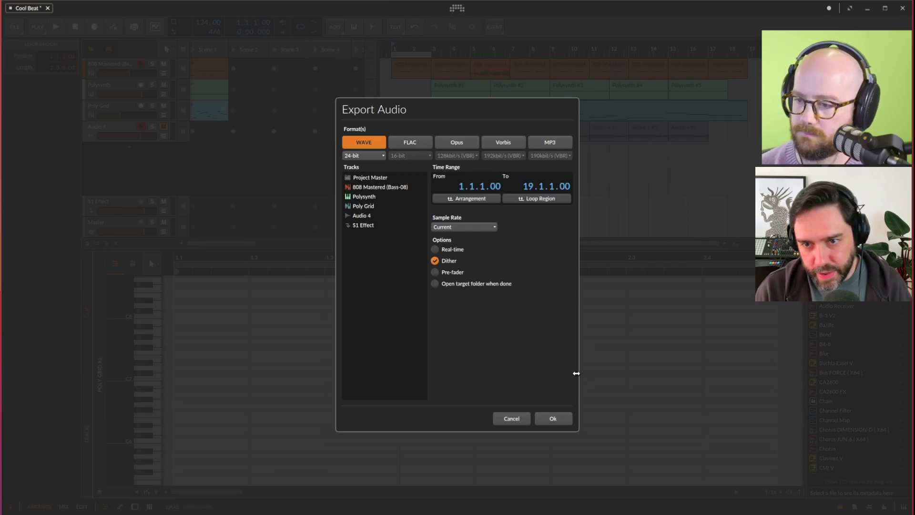
Step: Try FLAC, Opus, Vorbis and MP3 as additional export formats and deselect FLAC, Opus and Vorbis again
click(406, 141)
click(462, 141)
click(498, 143)
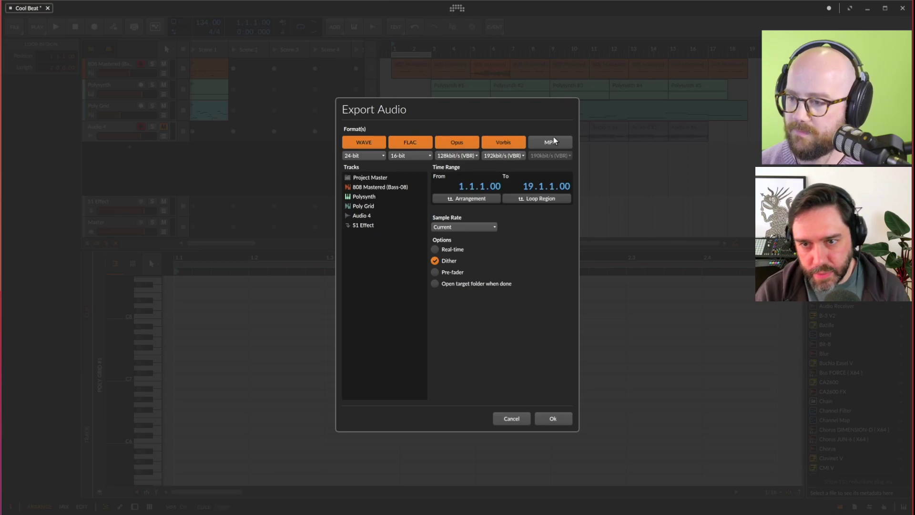
click(503, 142)
click(456, 142)
click(410, 142)
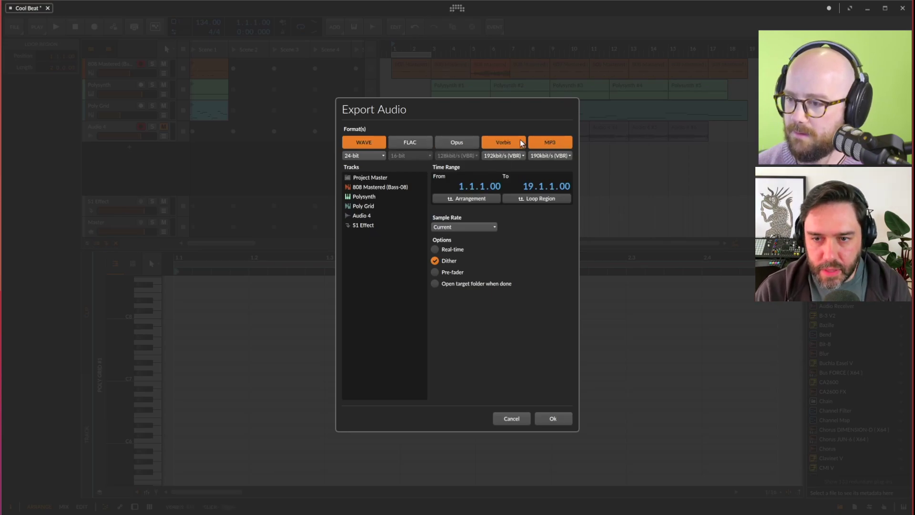
Step: Export the Project Master as 24-bit WAVE only, with MP3 deselected, over the range 1.1.1.00 to 19.1.1.00
click(366, 187)
click(363, 180)
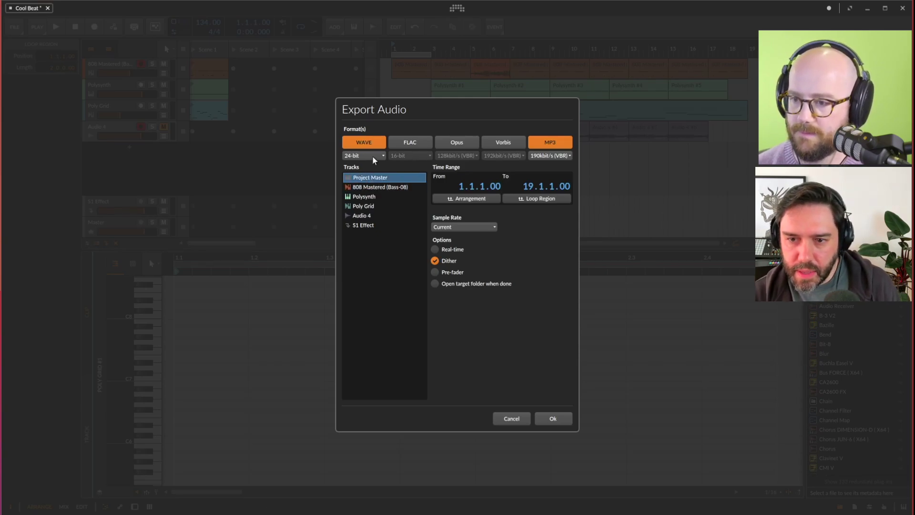
click(569, 142)
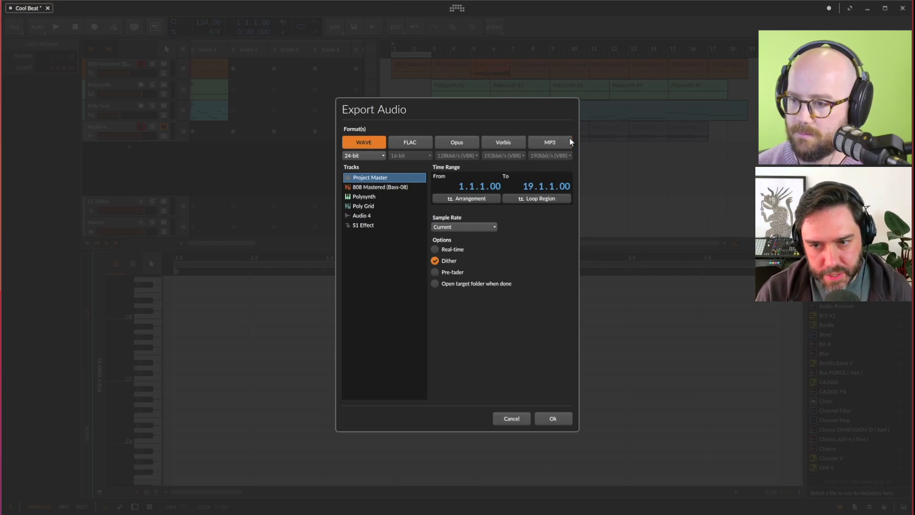
click(364, 156)
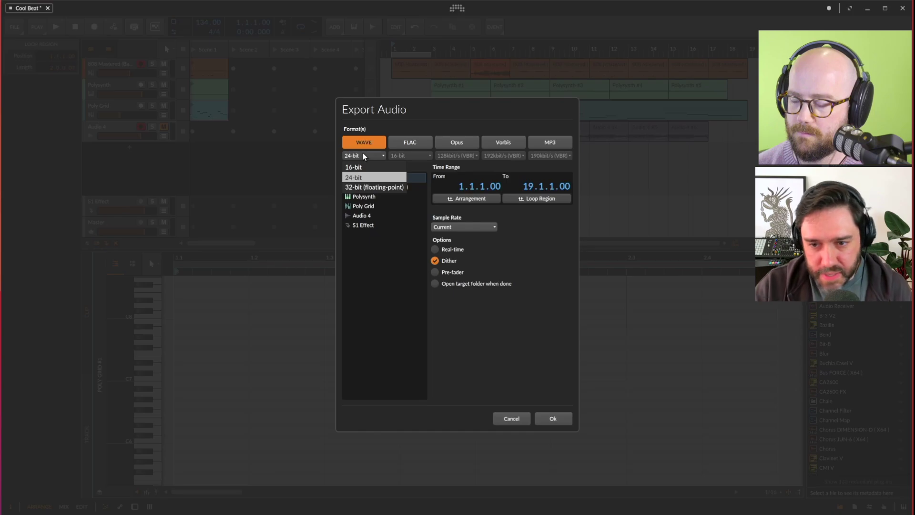
click(363, 154)
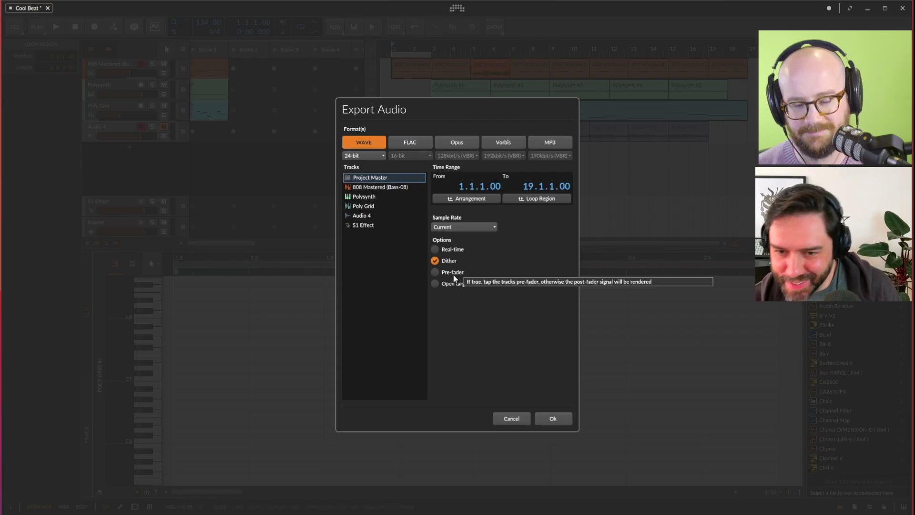
click(565, 420)
click(143, 125)
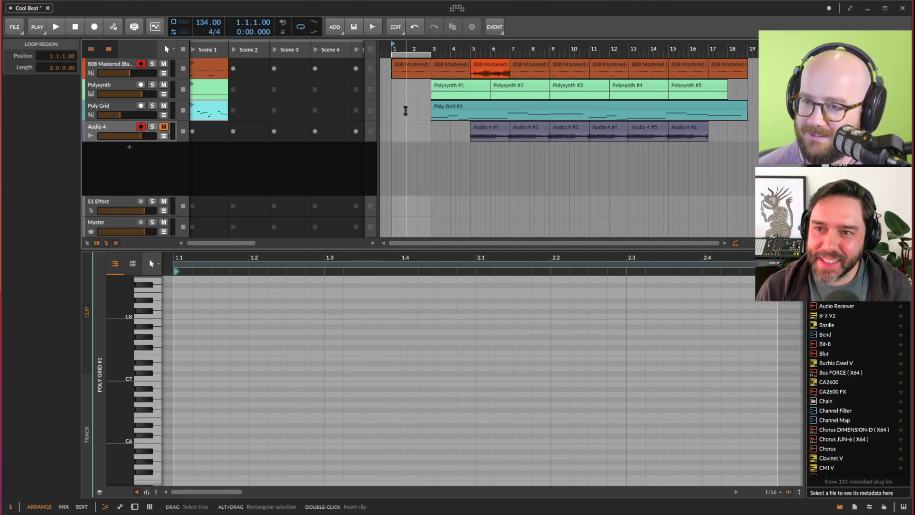
Step: Show the Poly Grid track's device chain and open the built-in help for the Poly Grid device
drag(393, 106, 426, 136)
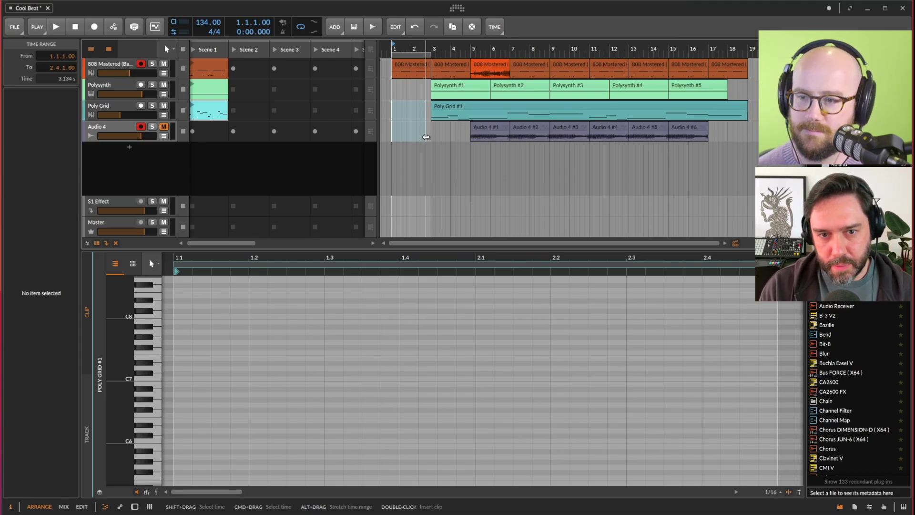
click(109, 115)
double_click(111, 108)
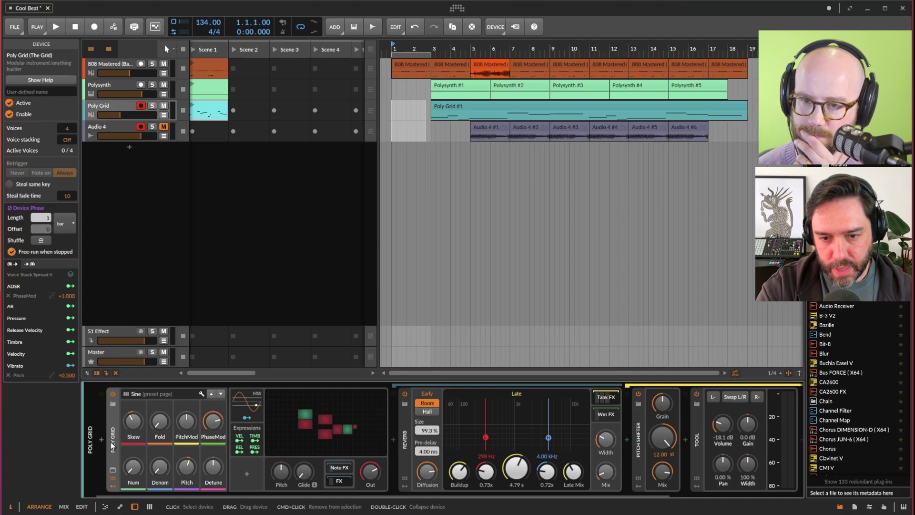
click(50, 81)
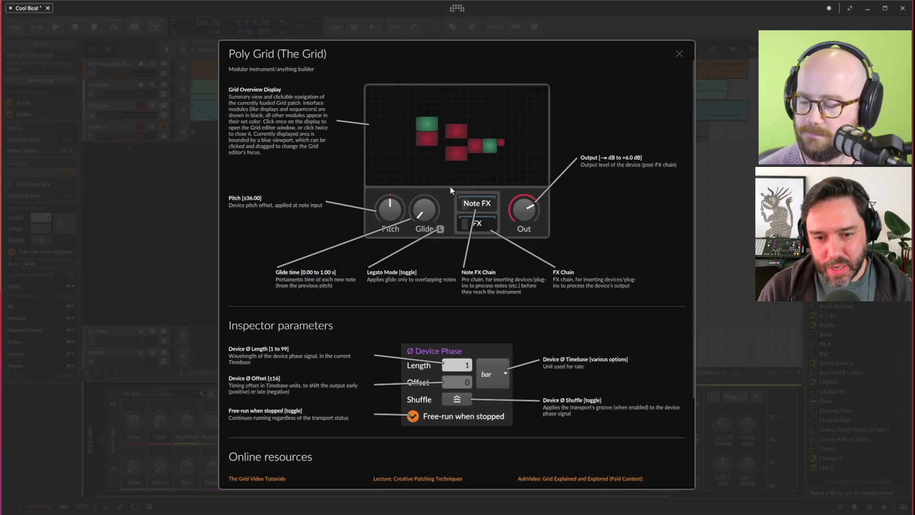
Step: Try the Glide and Device Phase Length controls inside the Poly Grid help, view the Grid editor from there, and close the help
drag(419, 215, 418, 212)
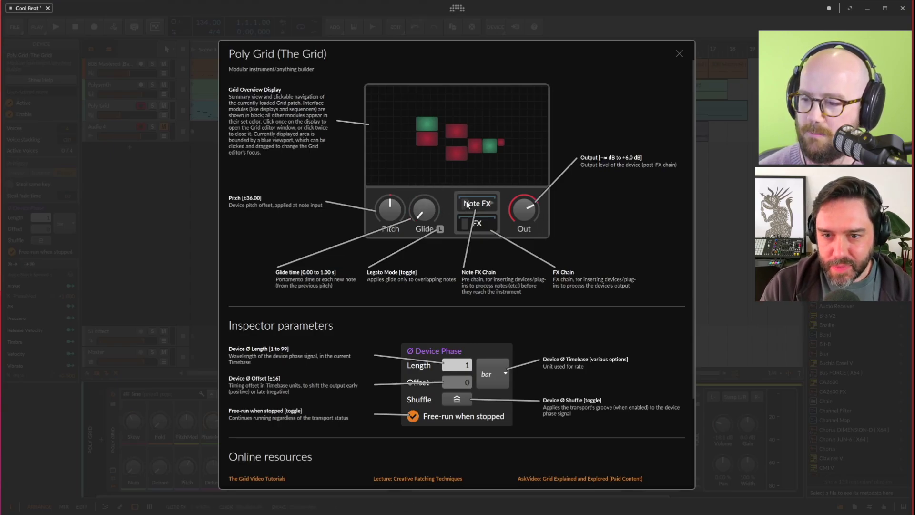
click(451, 132)
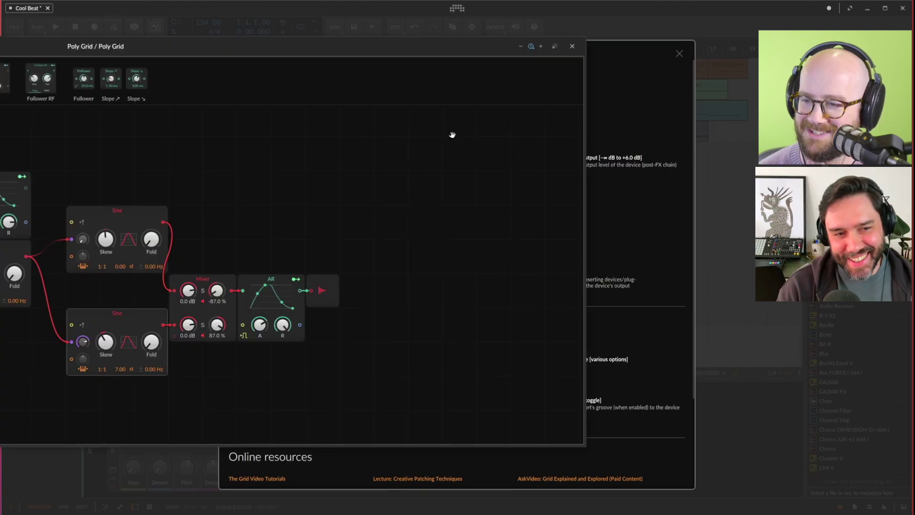
click(573, 47)
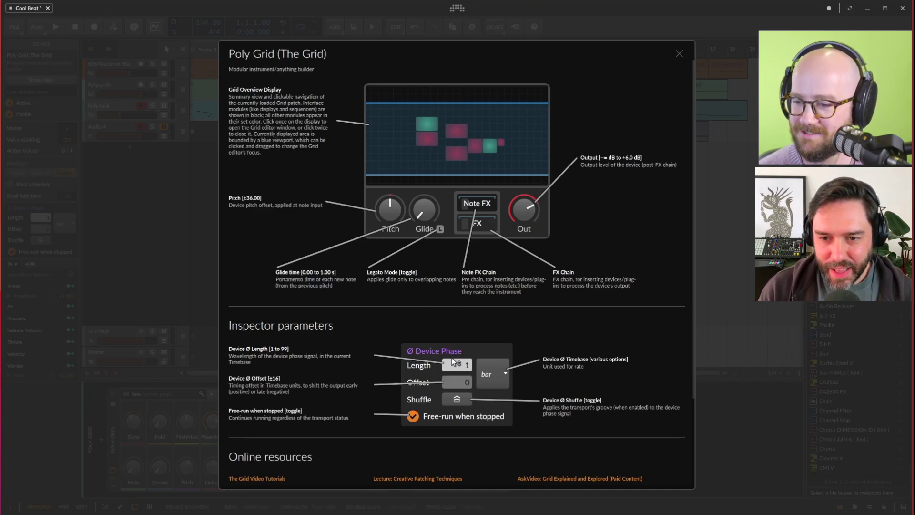
mouse_move(451, 362)
mouse_down()
mouse_move(451, 348)
mouse_move(457, 365)
mouse_up()
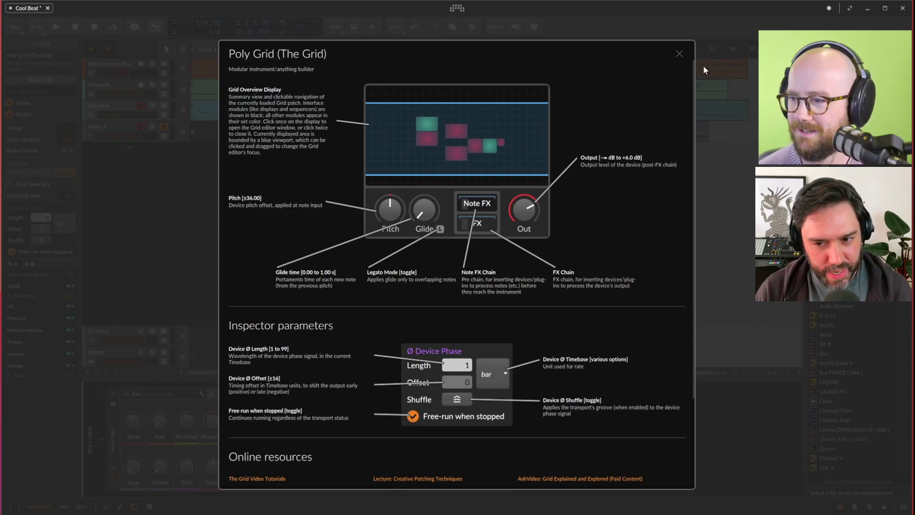
click(679, 53)
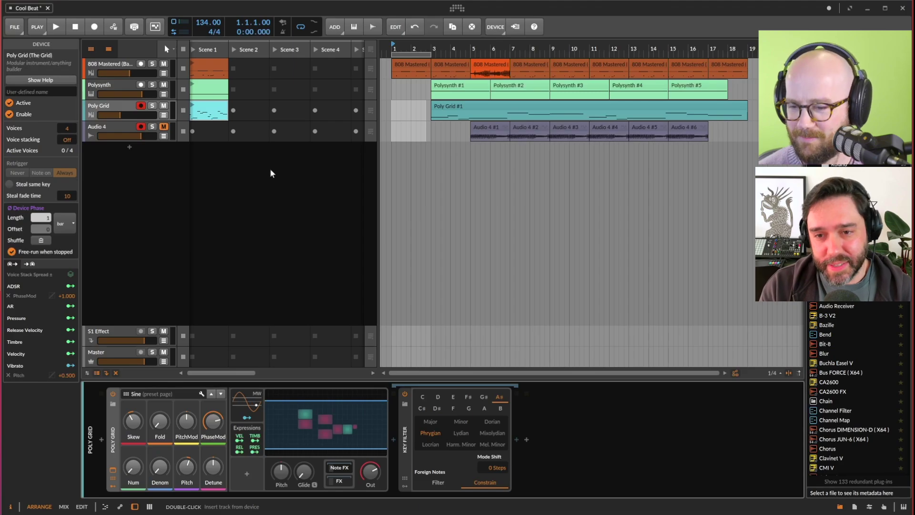
click(35, 81)
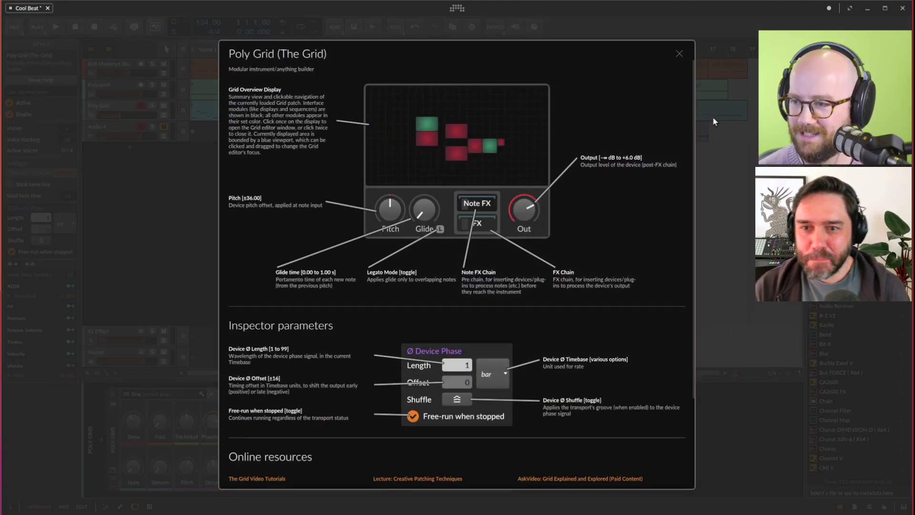
click(678, 53)
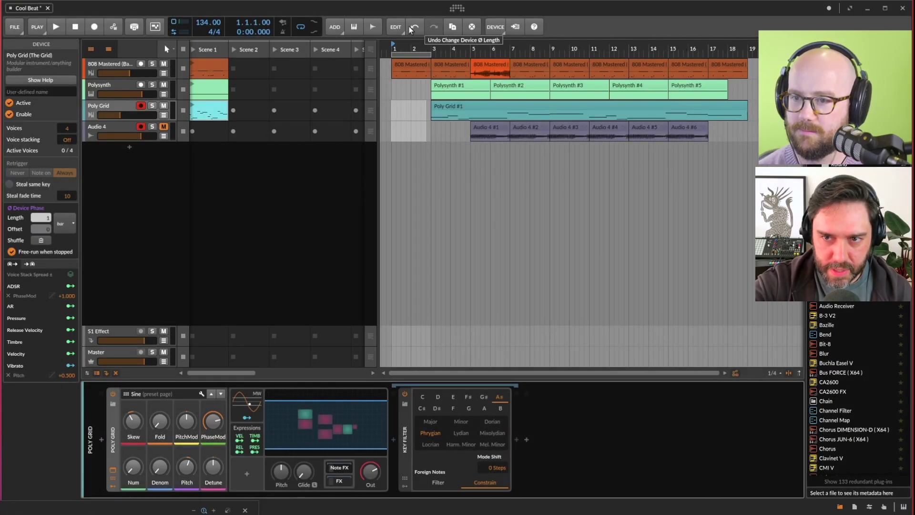
Step: Open the dashboard's Help section and look through the What's New and Tutorials pages
click(452, 12)
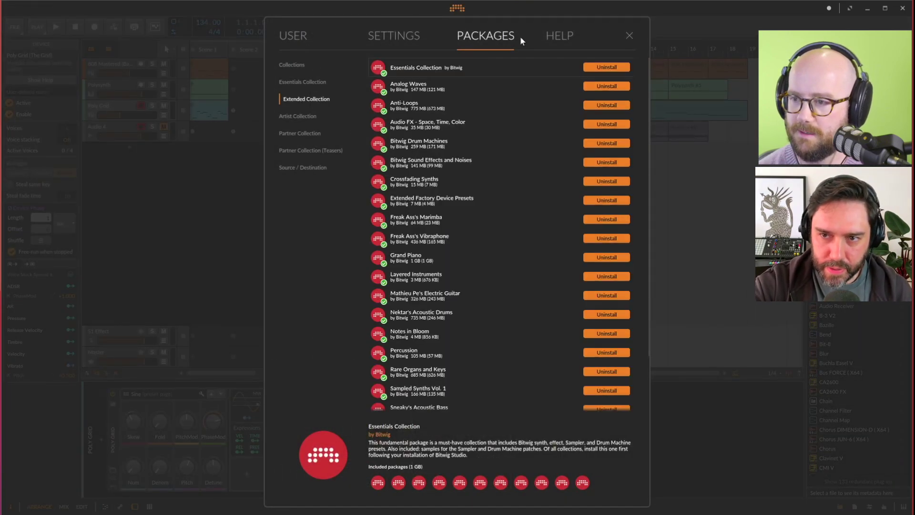
click(548, 36)
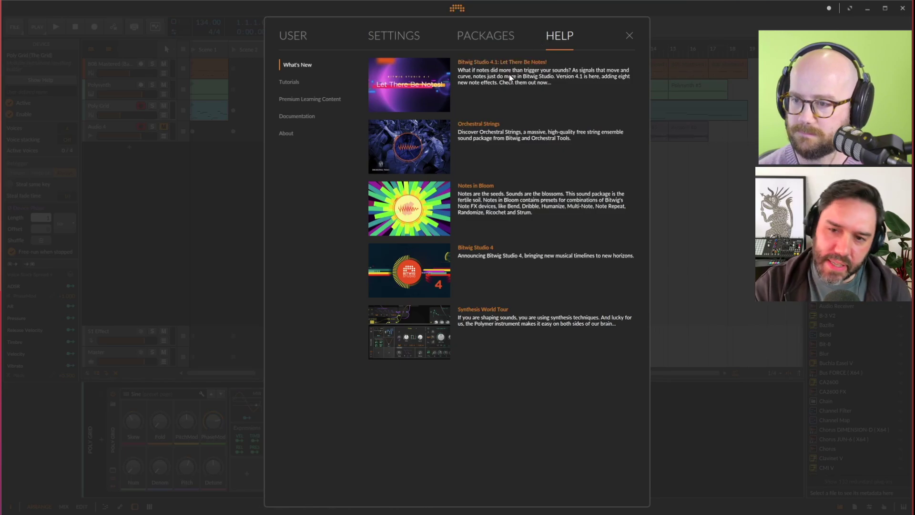
click(299, 83)
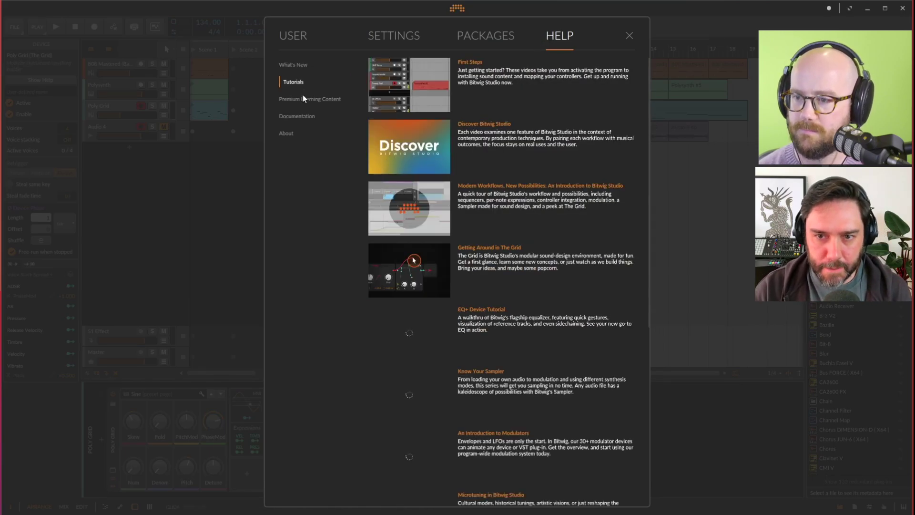
scroll(453, 145, down, 3)
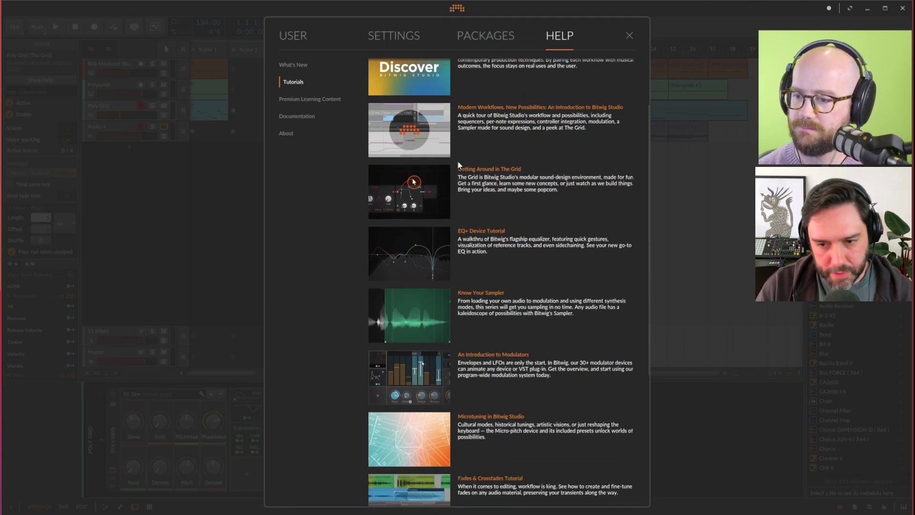
scroll(457, 205, down, 3)
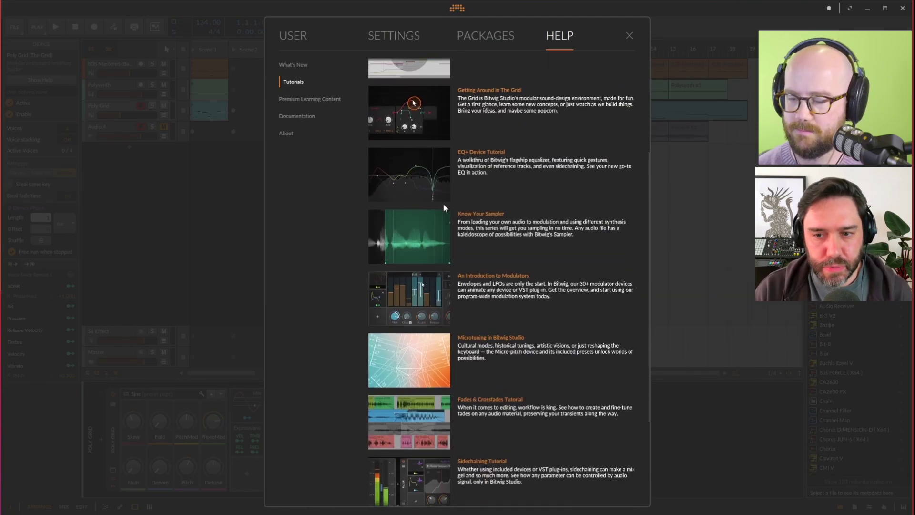
scroll(462, 196, down, 5)
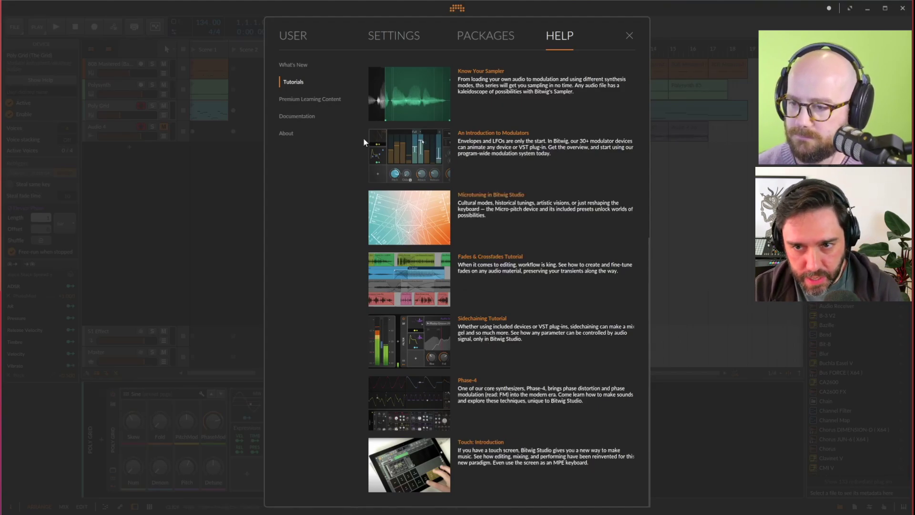
Step: Look through Premium Learning Content and Documentation, return to Tutorials, and close the dashboard
click(310, 99)
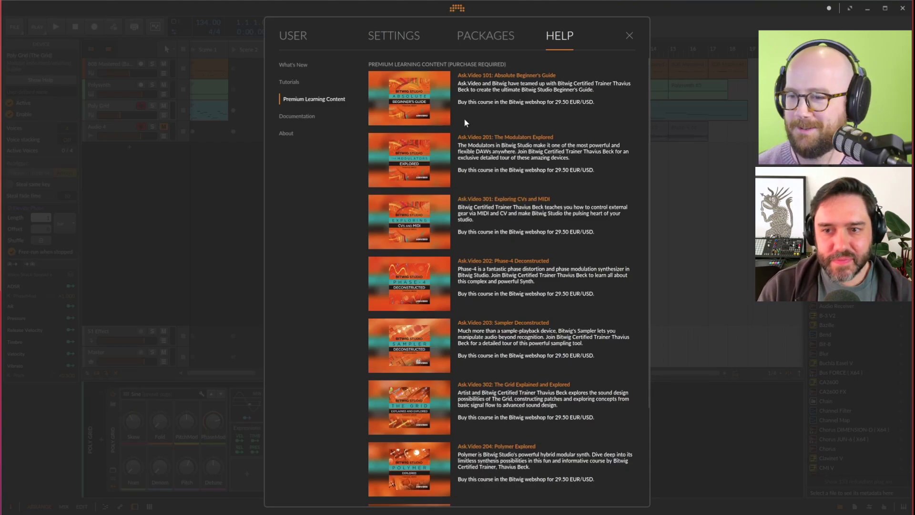
scroll(463, 123, down, 3)
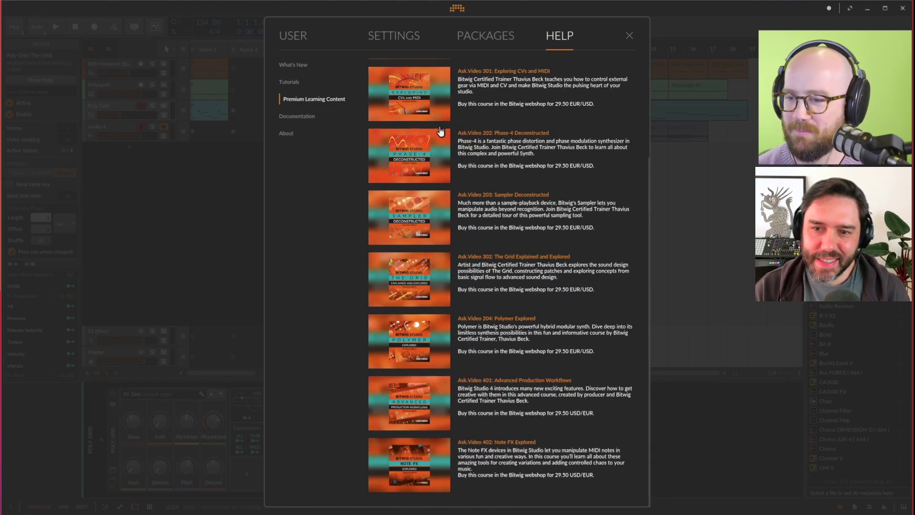
click(310, 116)
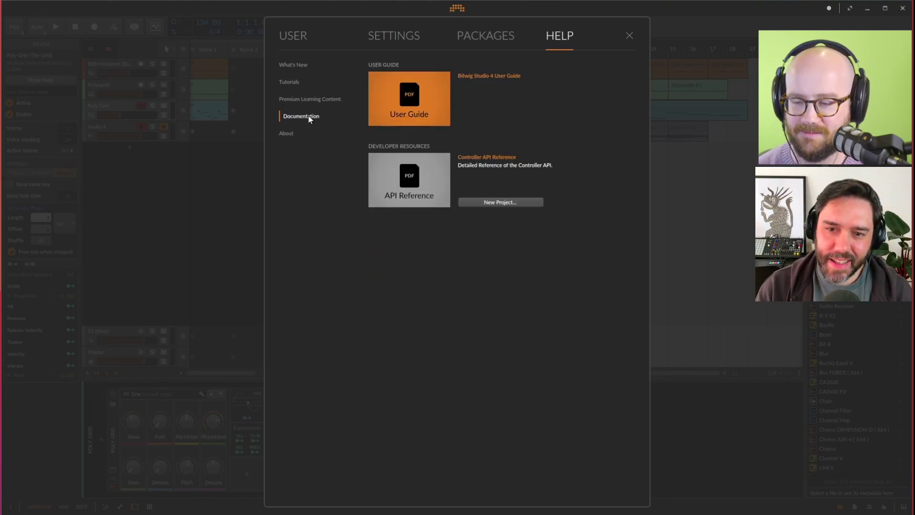
click(296, 82)
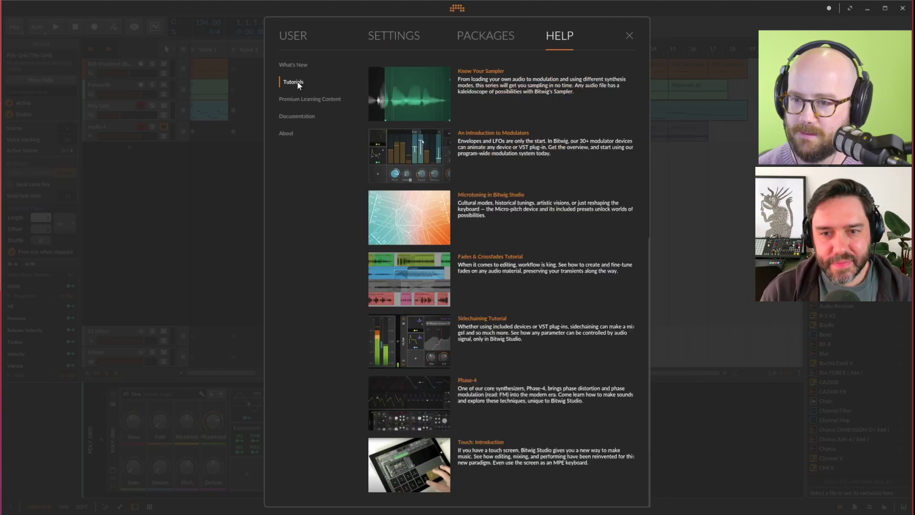
click(629, 35)
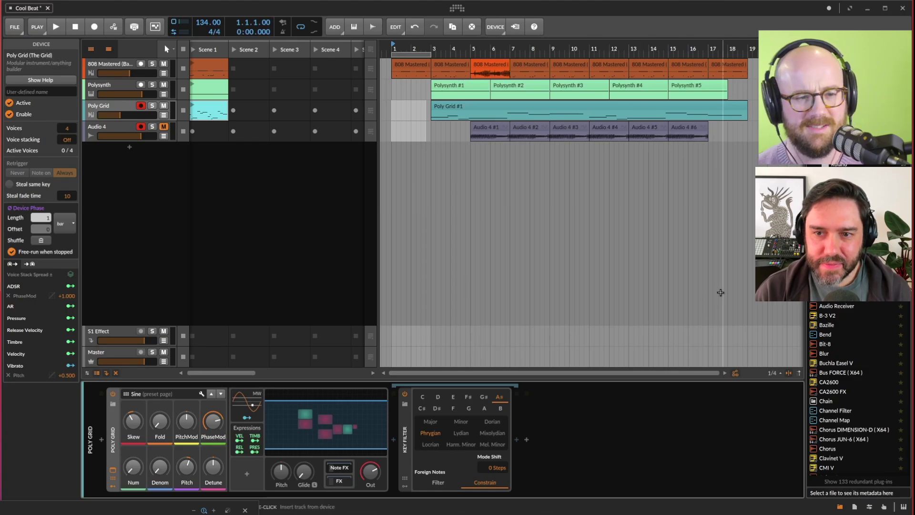